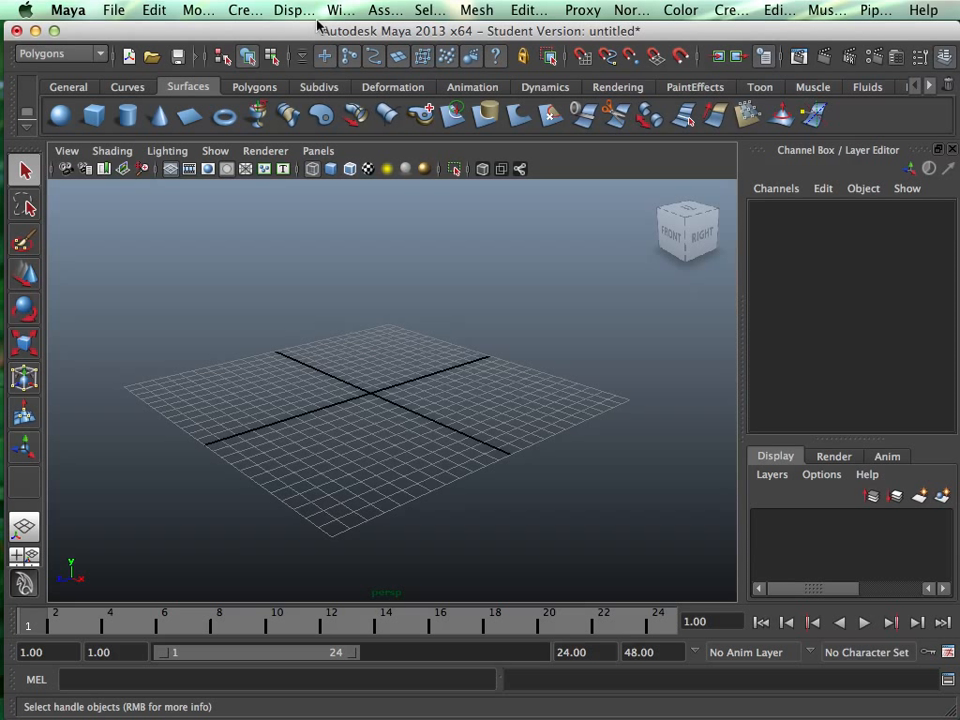
- Open the Preferences window and move it so that all of its settings fit on screen
click(340, 10)
mouse_move(450, 113)
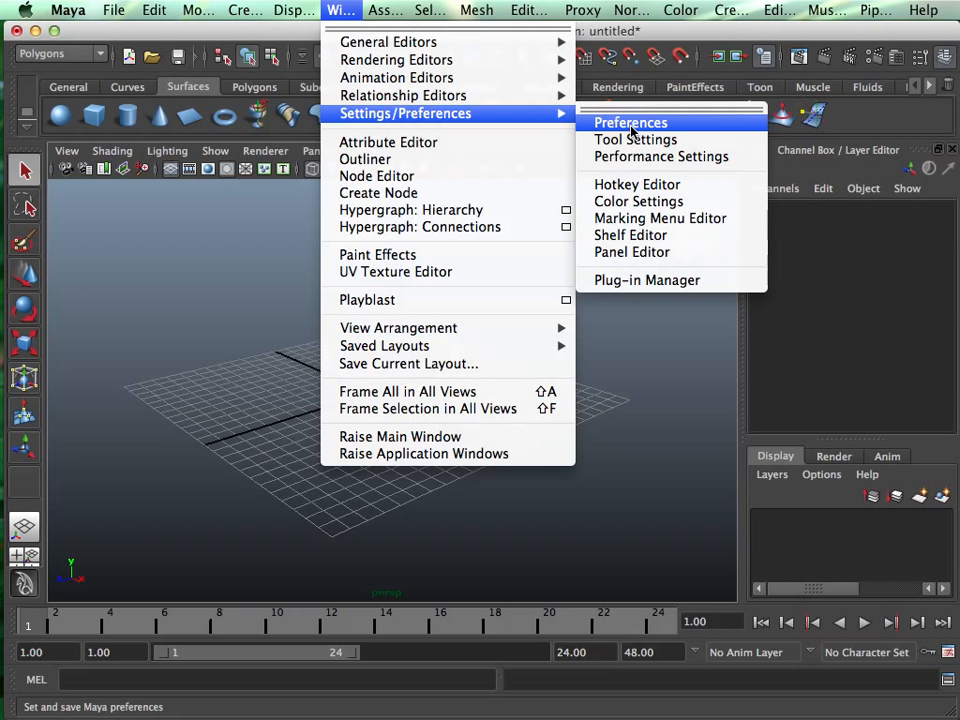
click(630, 124)
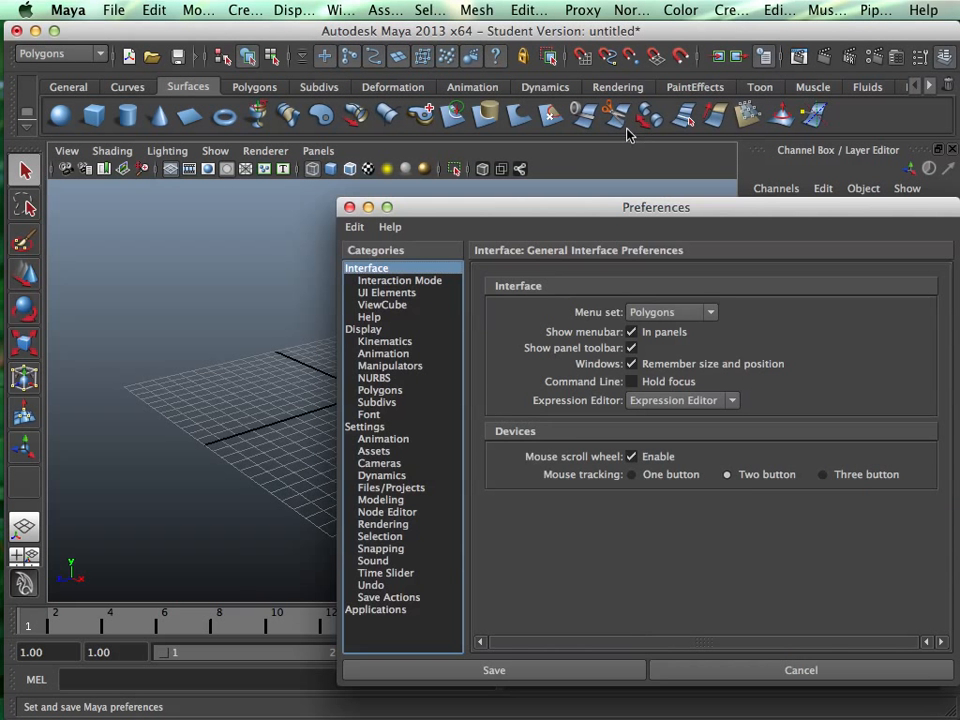
drag(632, 208, 443, 85)
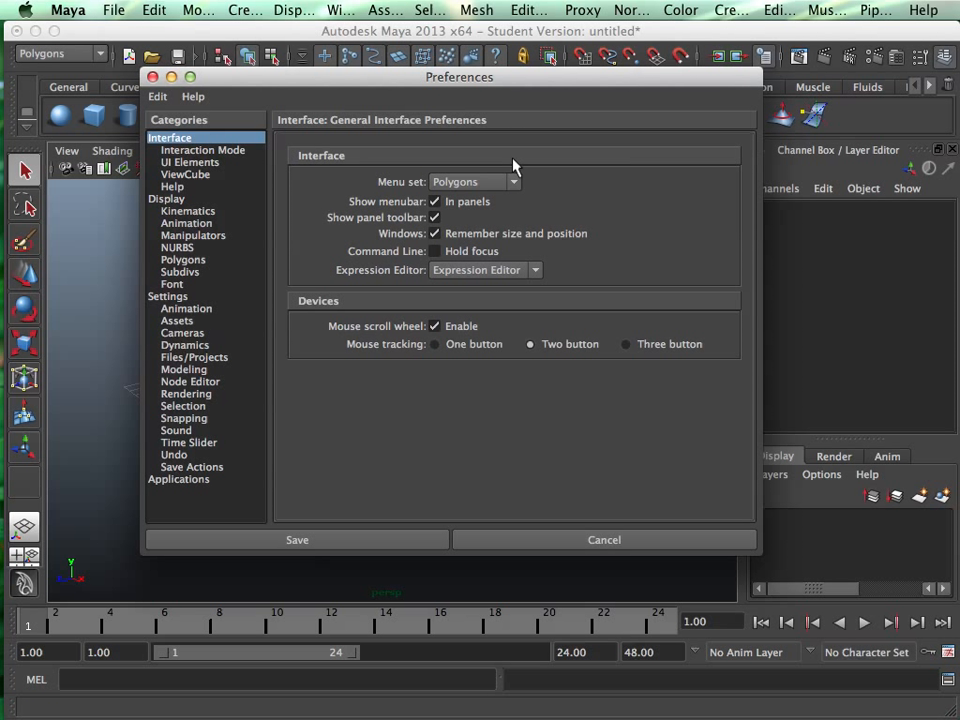
- Hide the ViewCube through its preferences and show it again, keeping the Preferences window clear of the cube while checking
click(189, 177)
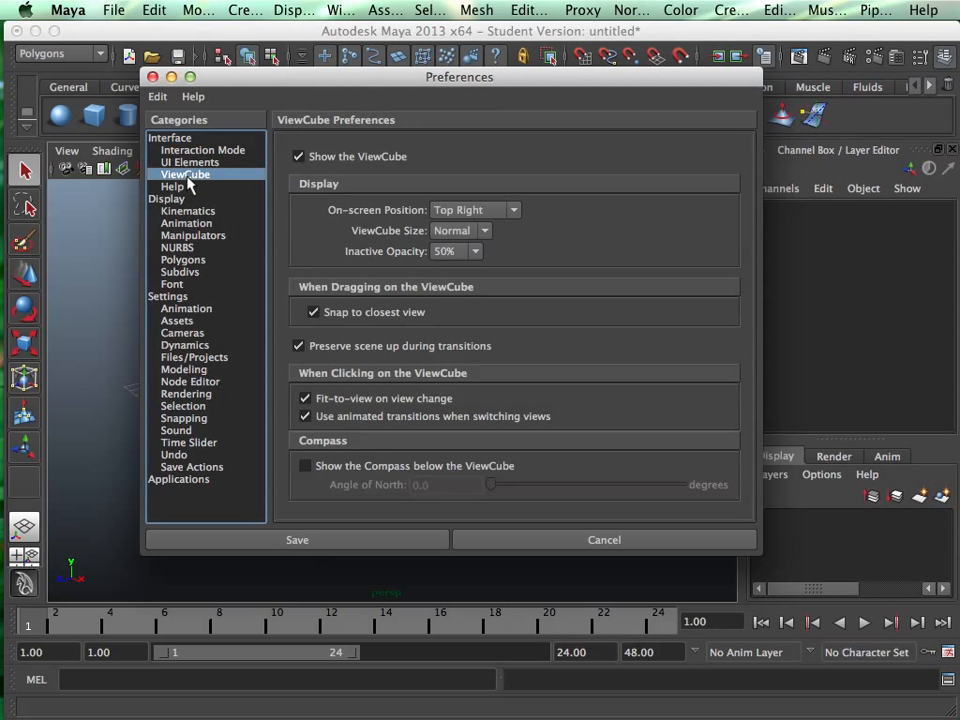
click(299, 160)
drag(371, 77, 339, 319)
click(267, 398)
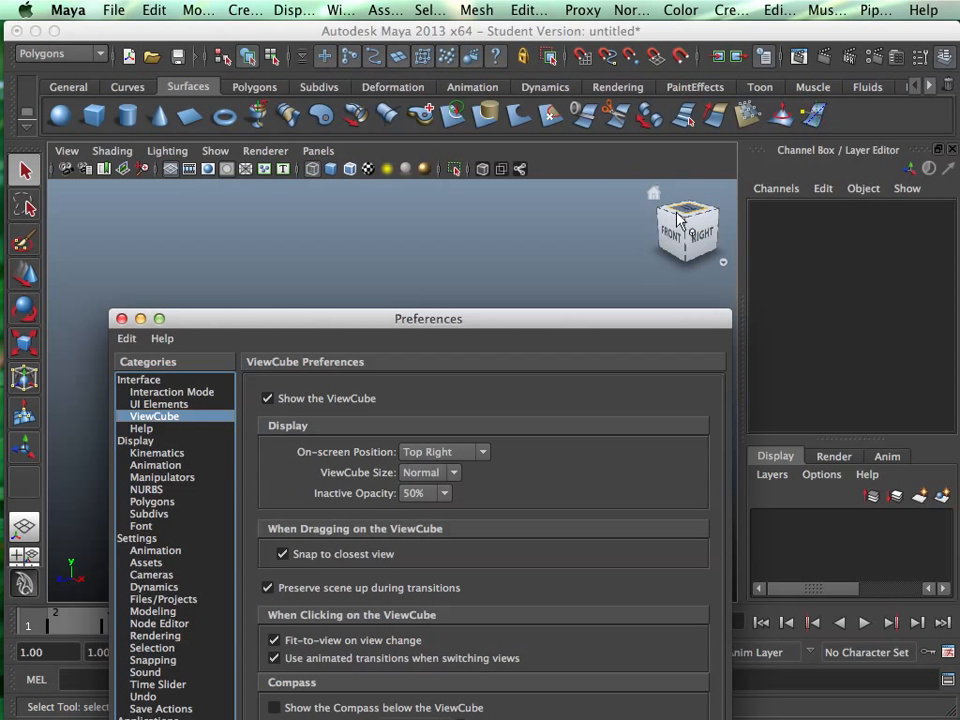
drag(303, 326, 257, 185)
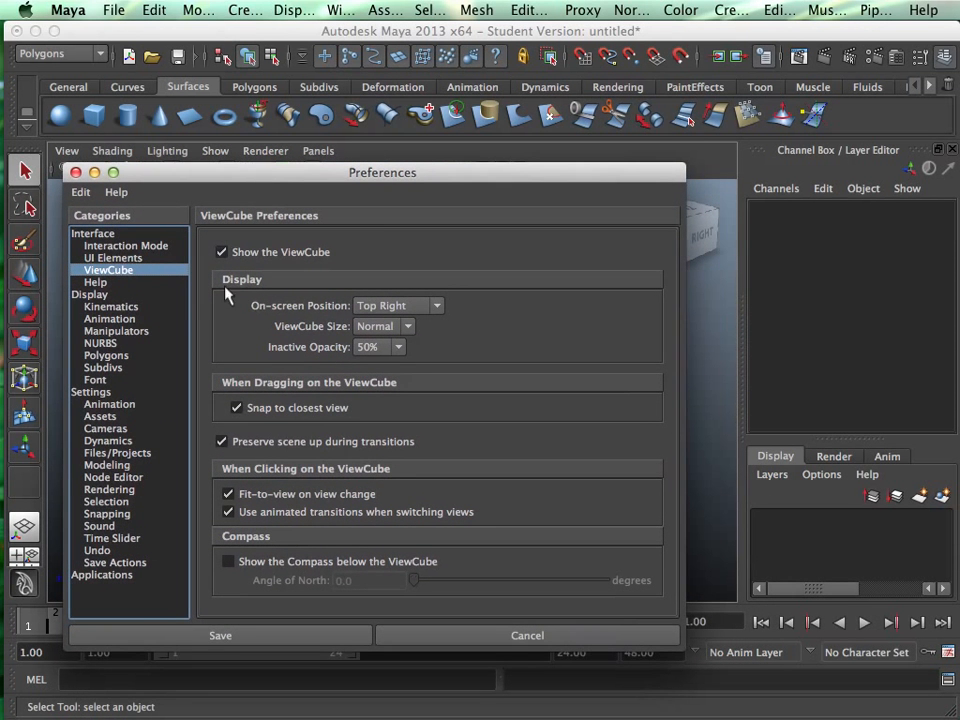
- Look through the on-screen position and size options for the ViewCube without changing them
click(420, 308)
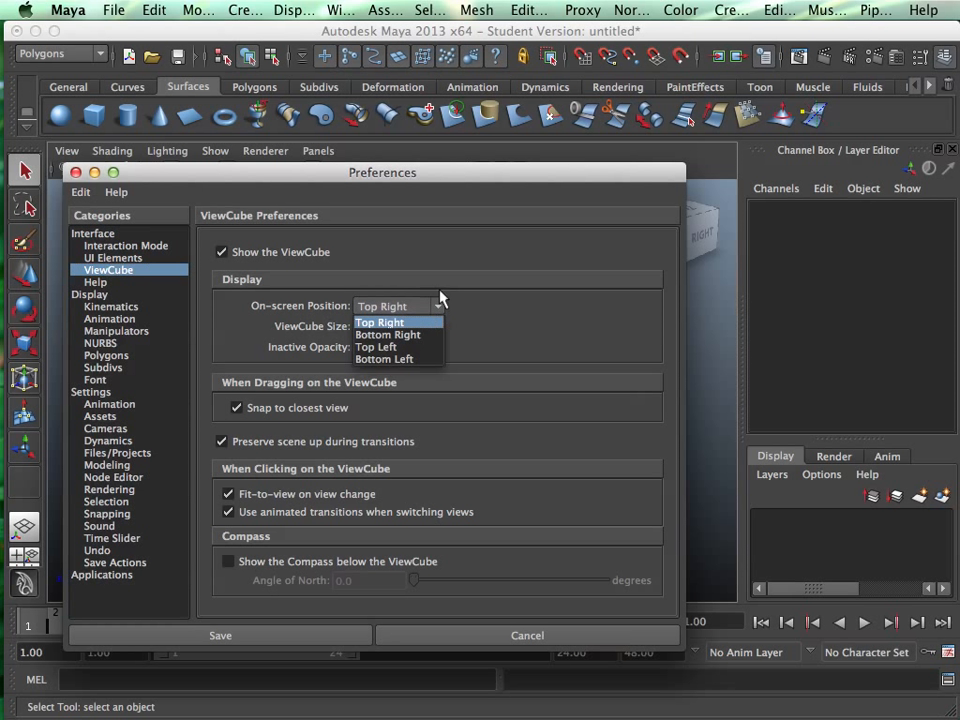
click(438, 302)
click(403, 326)
click(409, 330)
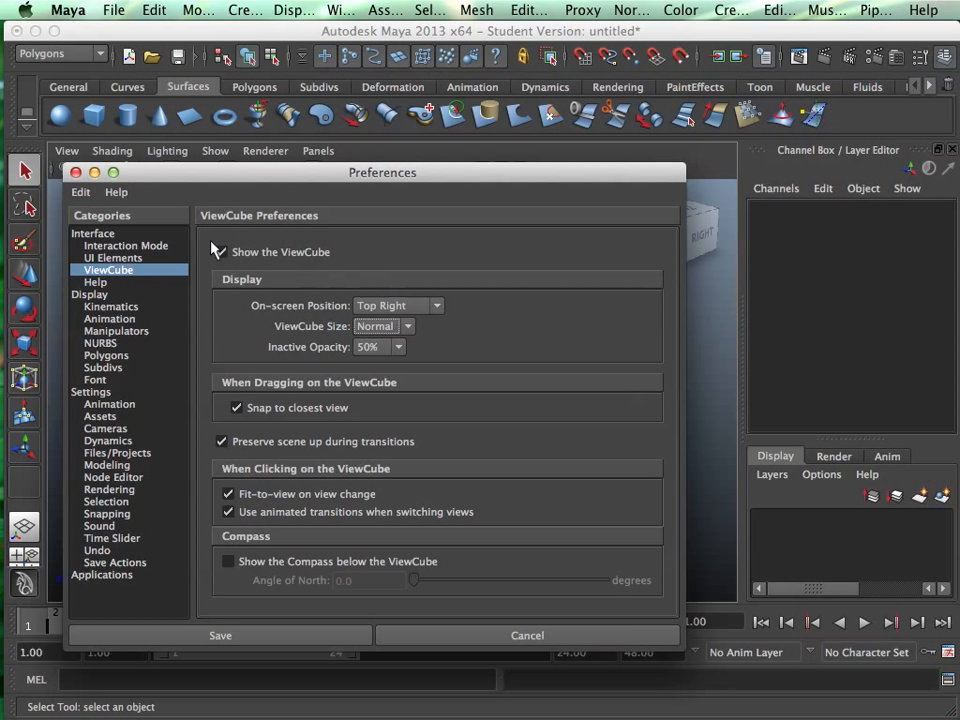
- Set the undo queue to Infinite in the Undo preferences
click(95, 295)
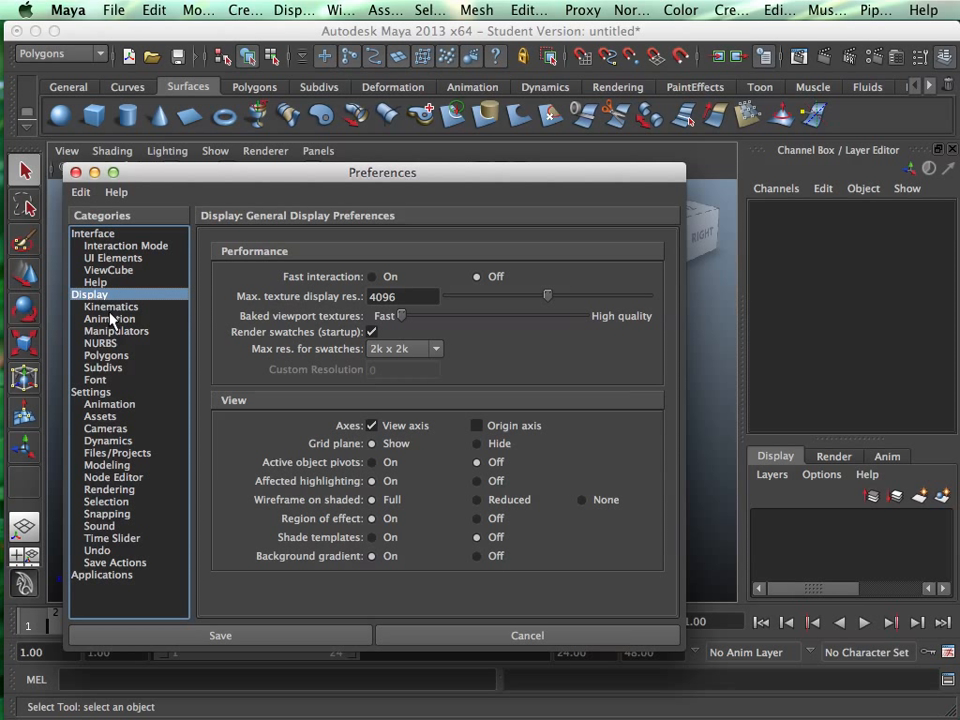
click(100, 308)
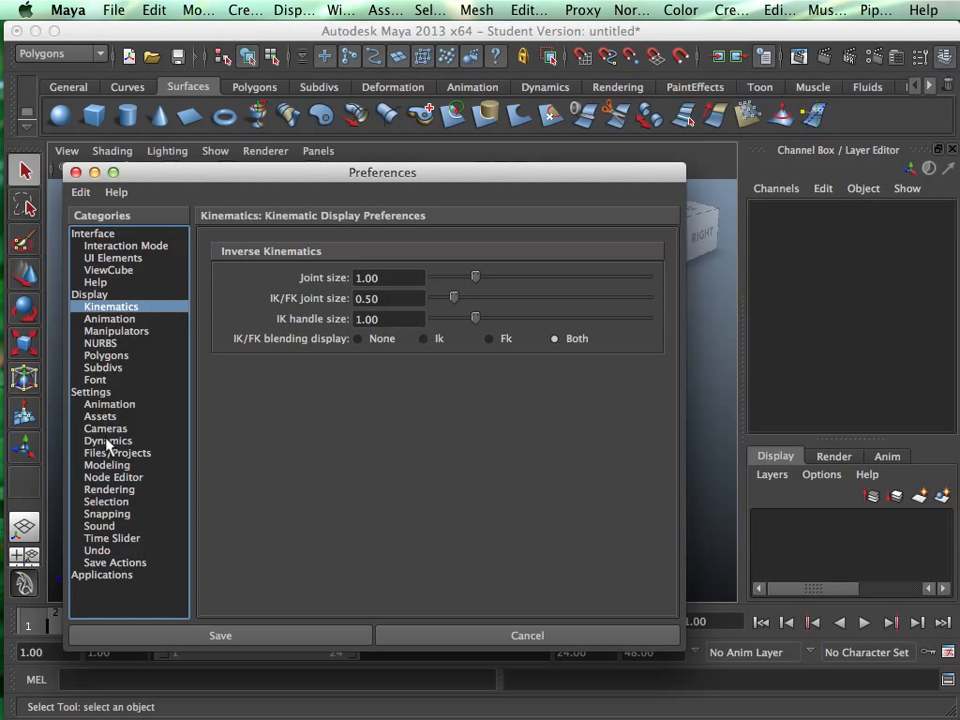
click(120, 514)
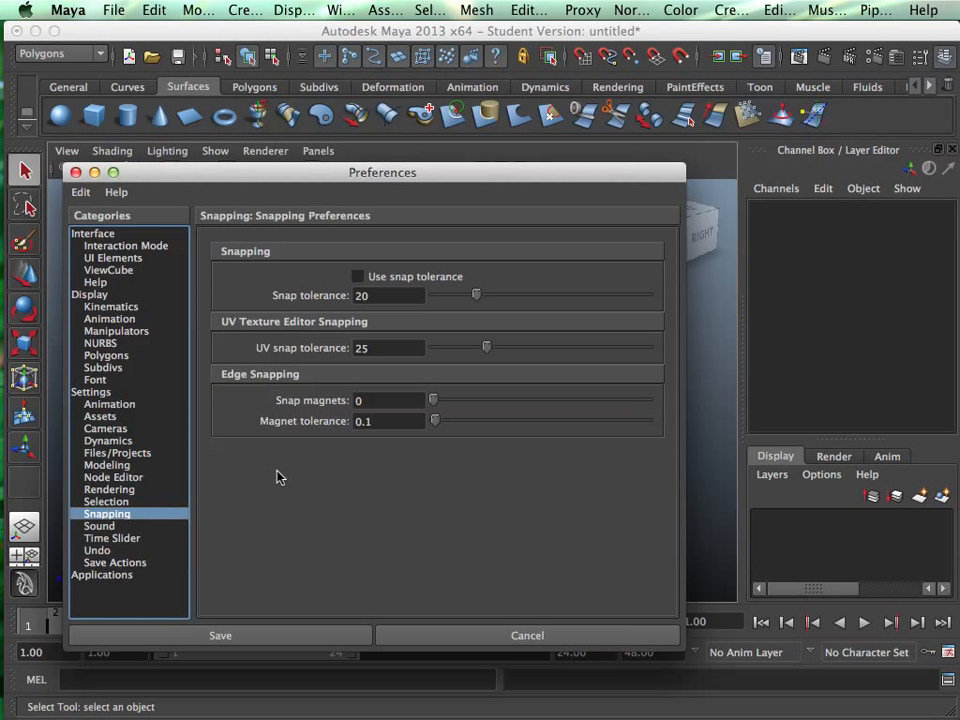
click(98, 551)
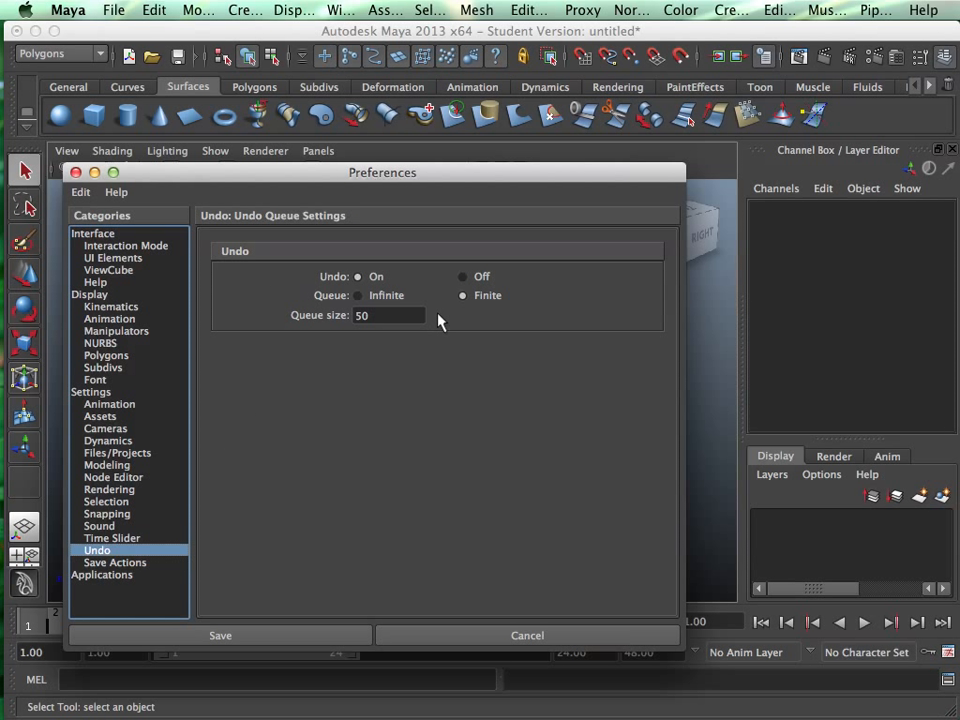
click(358, 296)
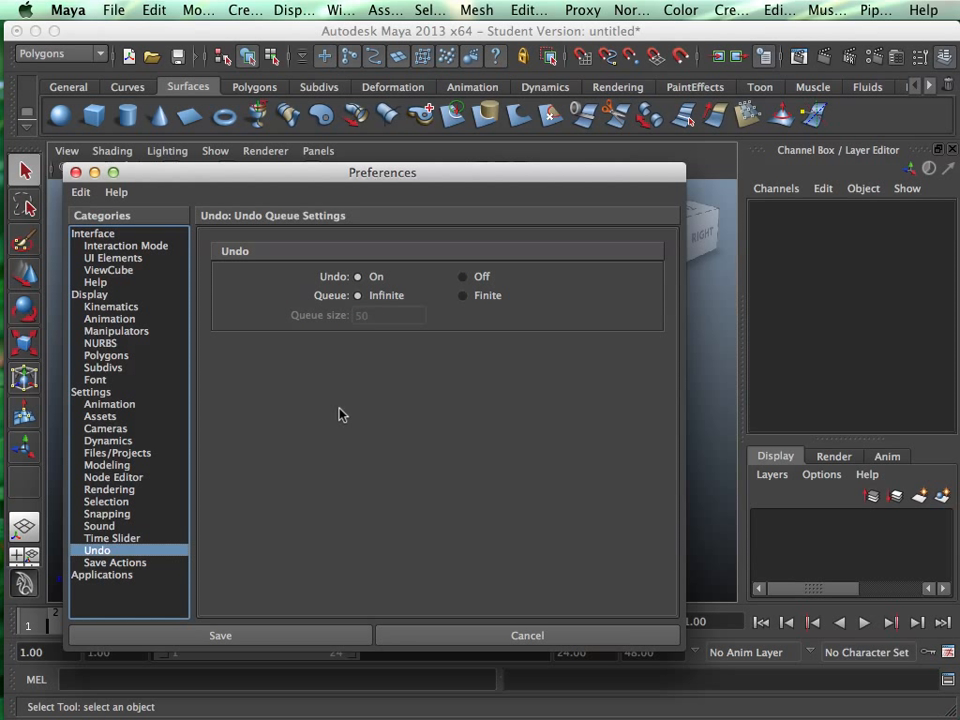
- Set the playback speed to Real-time [24 fps] in the Time Slider preferences
click(150, 561)
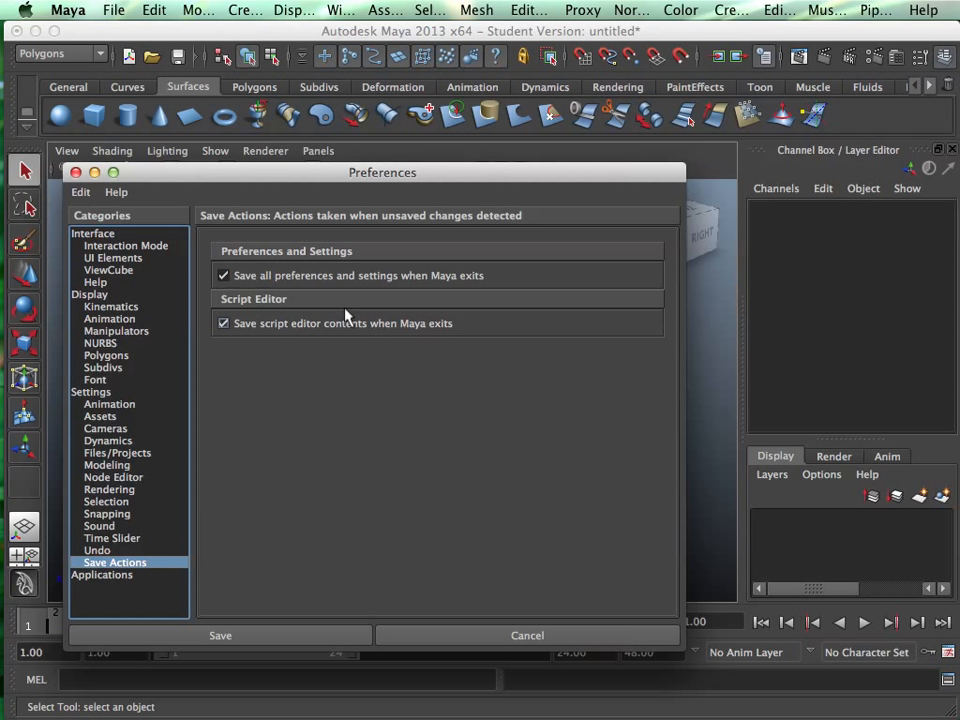
click(112, 430)
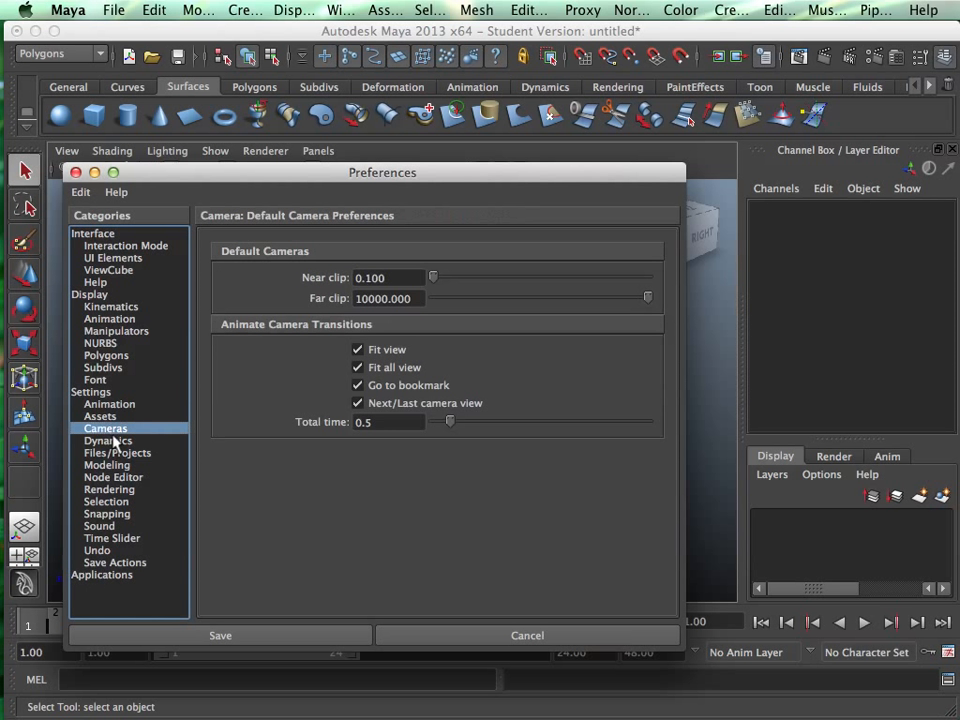
click(98, 416)
click(105, 404)
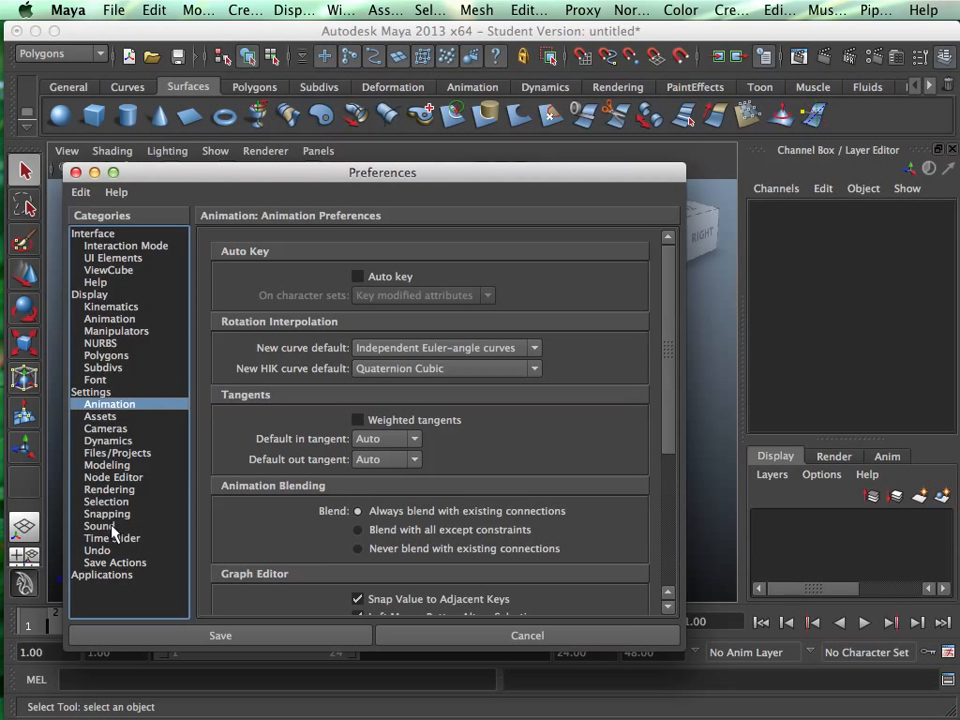
click(112, 538)
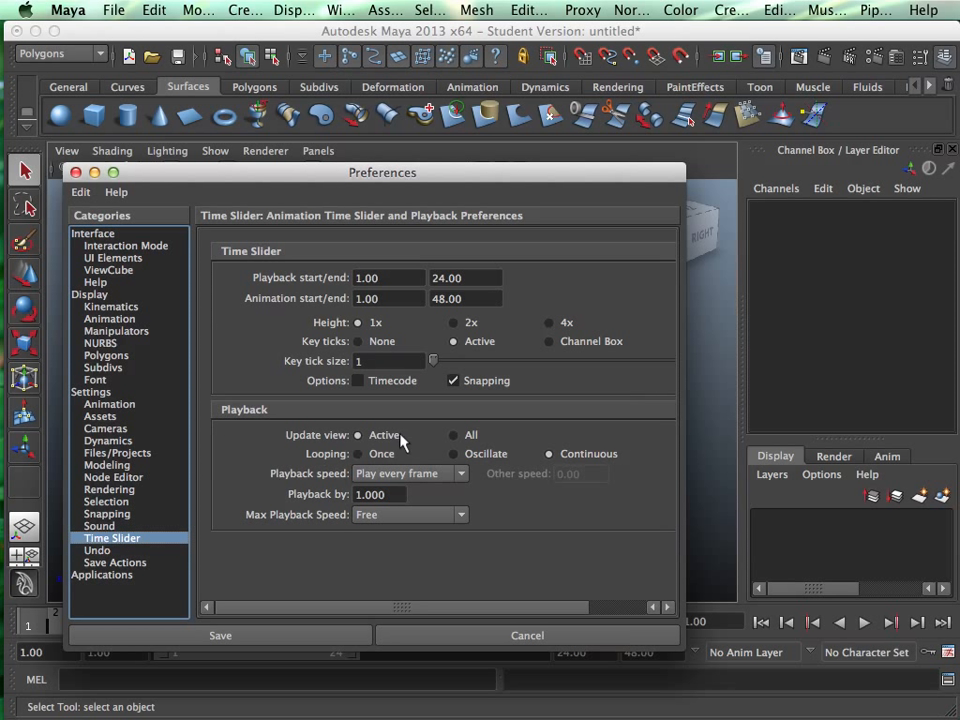
click(376, 483)
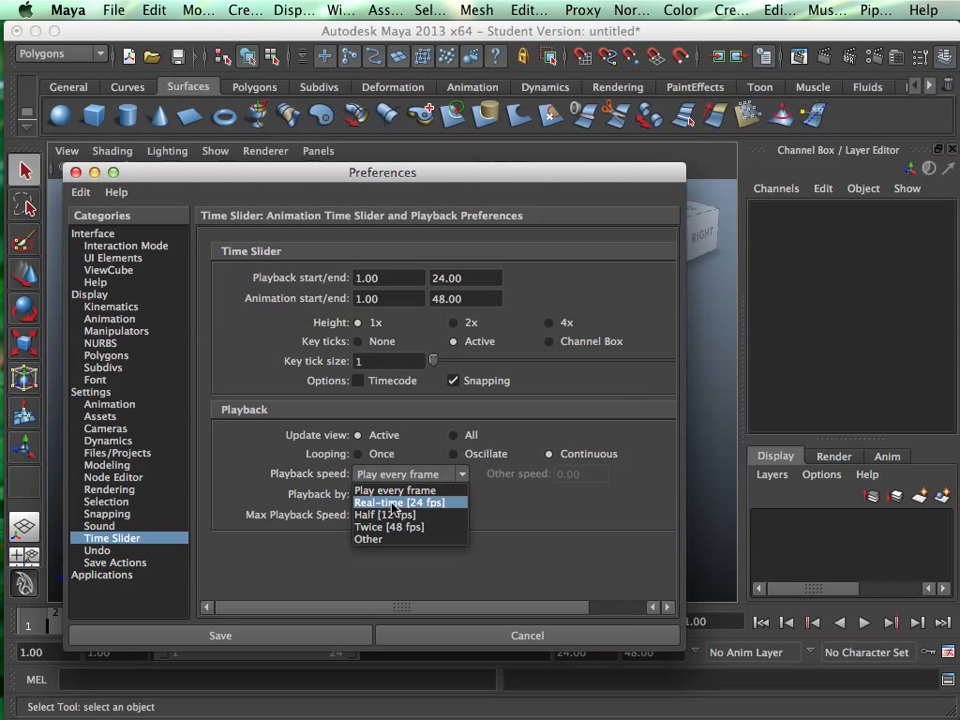
click(395, 503)
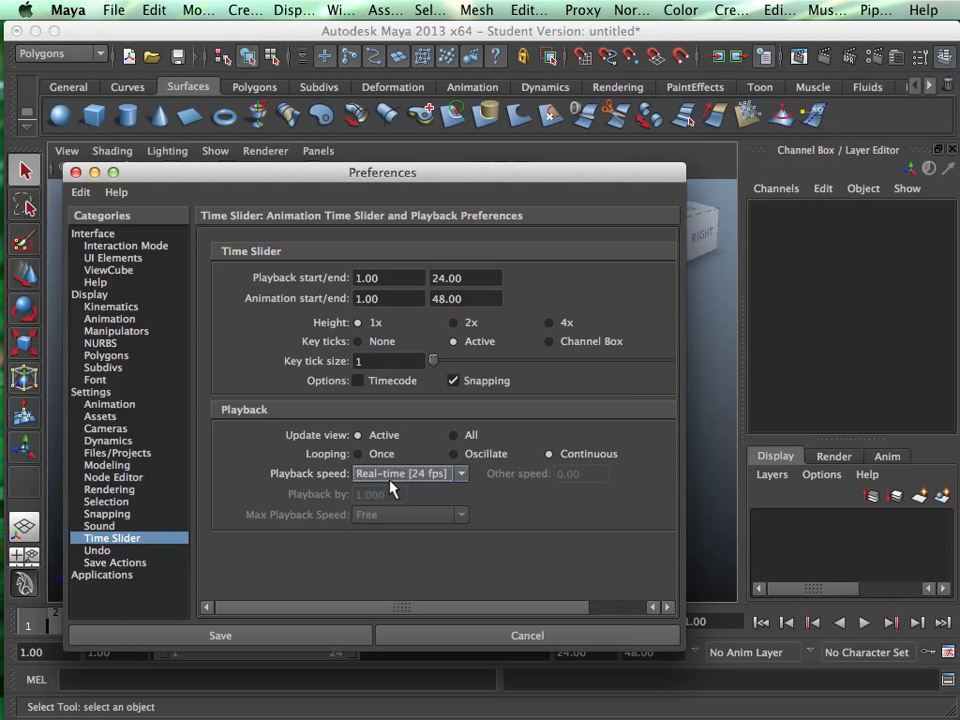
- Check the animation display, NURBS and general interface preferences, and save the preference changes
click(112, 319)
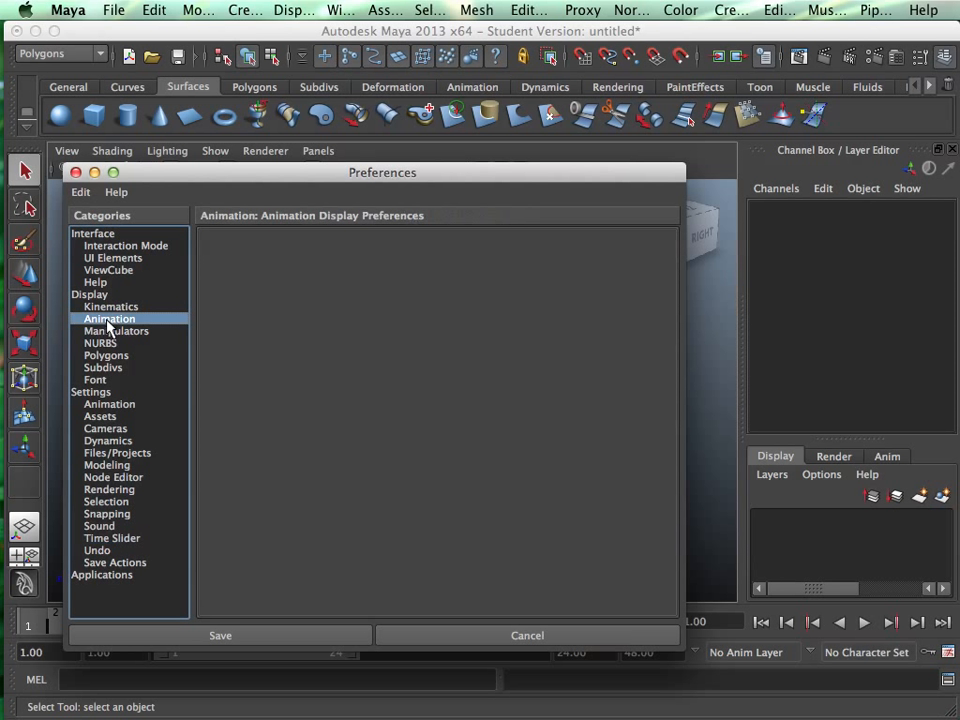
click(101, 343)
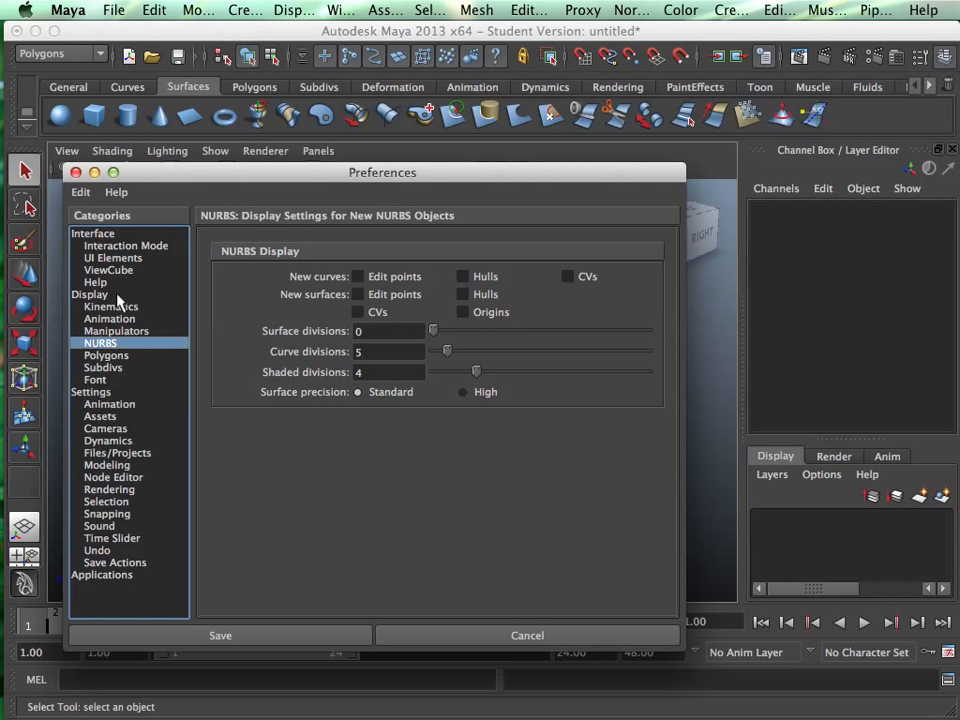
click(84, 234)
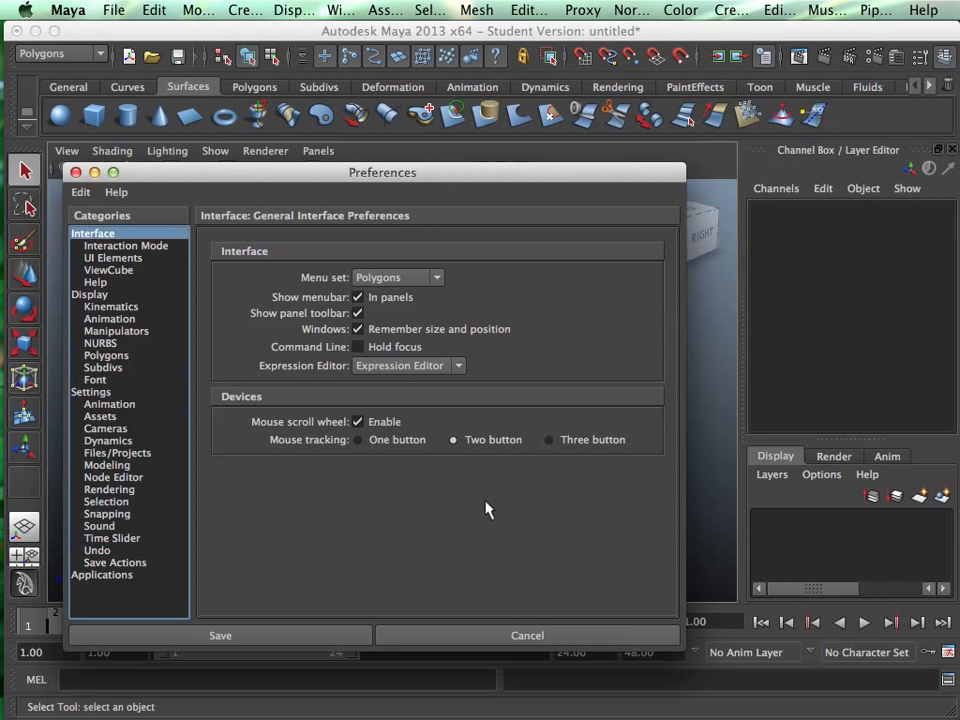
click(271, 637)
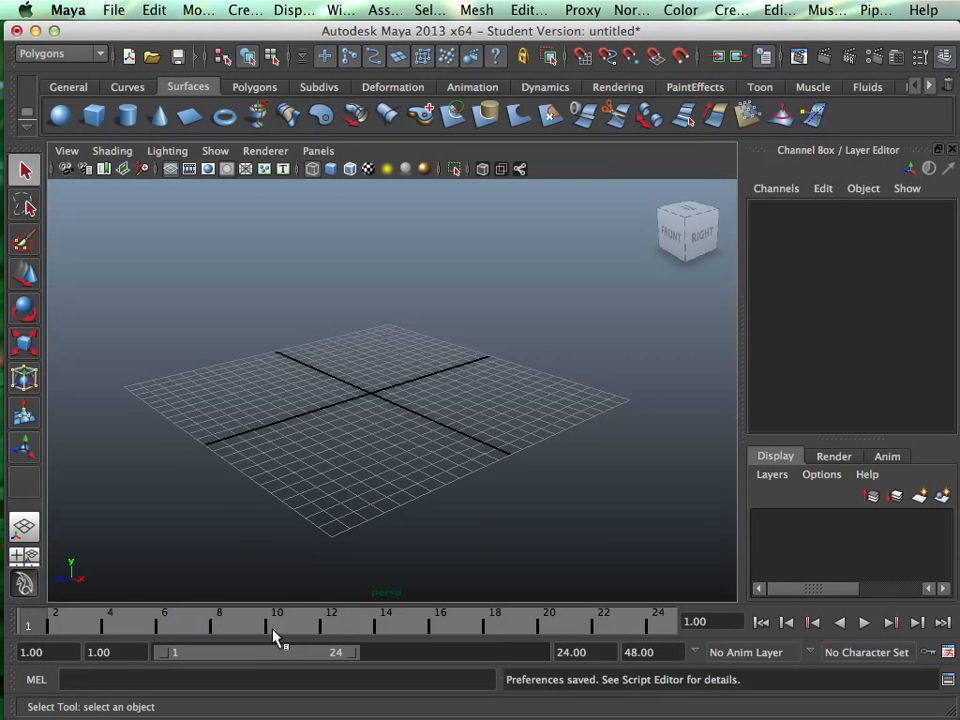
- Orbit the perspective view to see the grid from several angles and display the General shelf
alt+drag(410, 482, 439, 444)
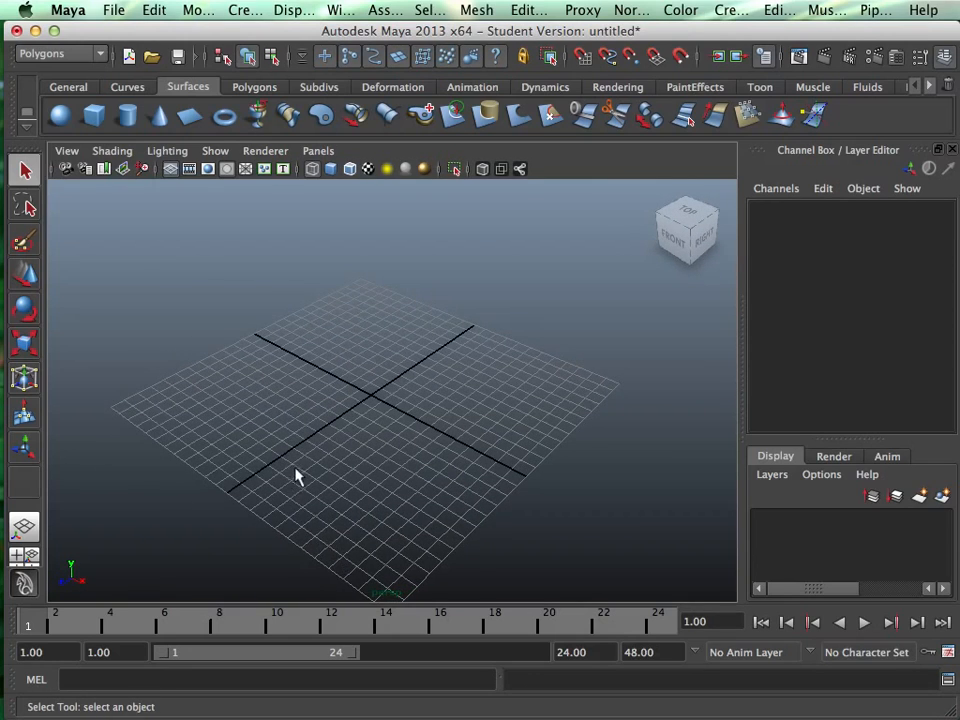
alt+drag(296, 477, 364, 476)
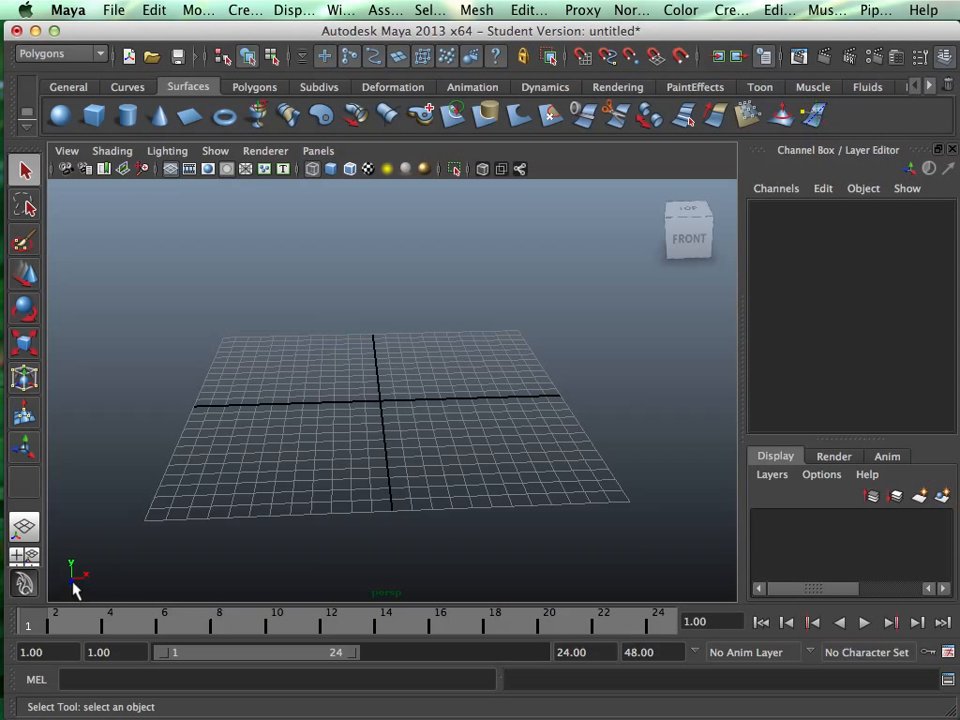
alt+drag(415, 488, 357, 349)
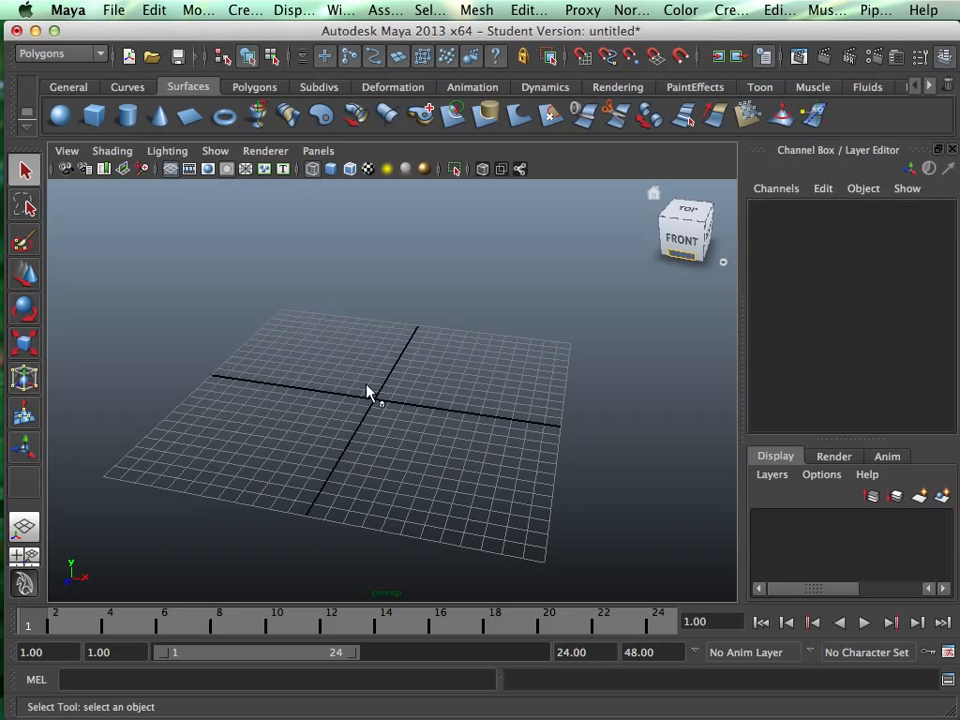
click(68, 87)
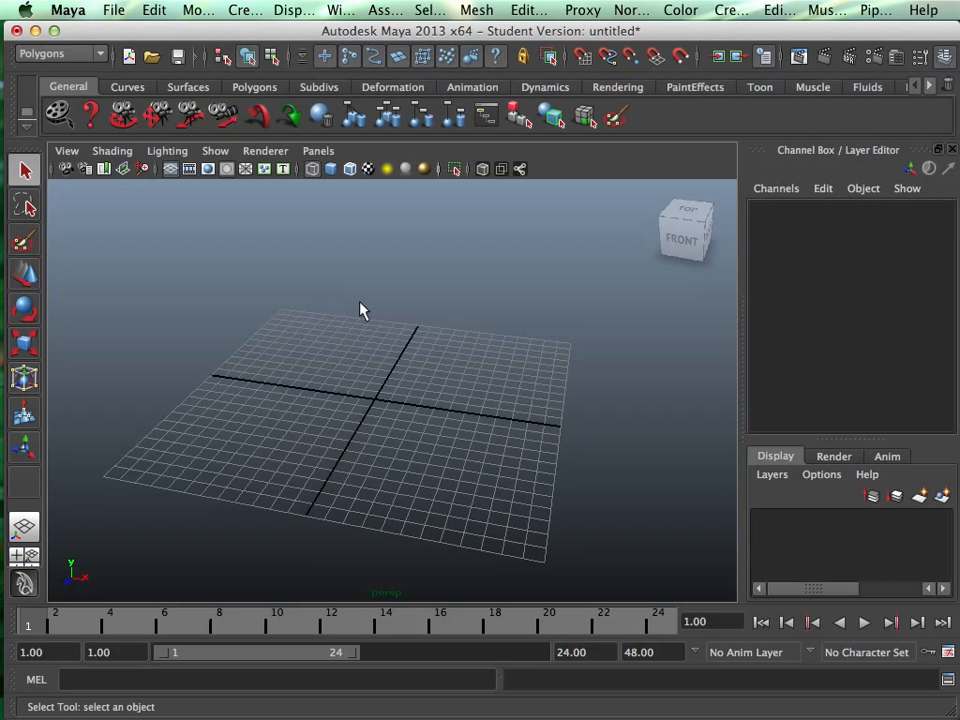
alt+drag(365, 313, 418, 300)
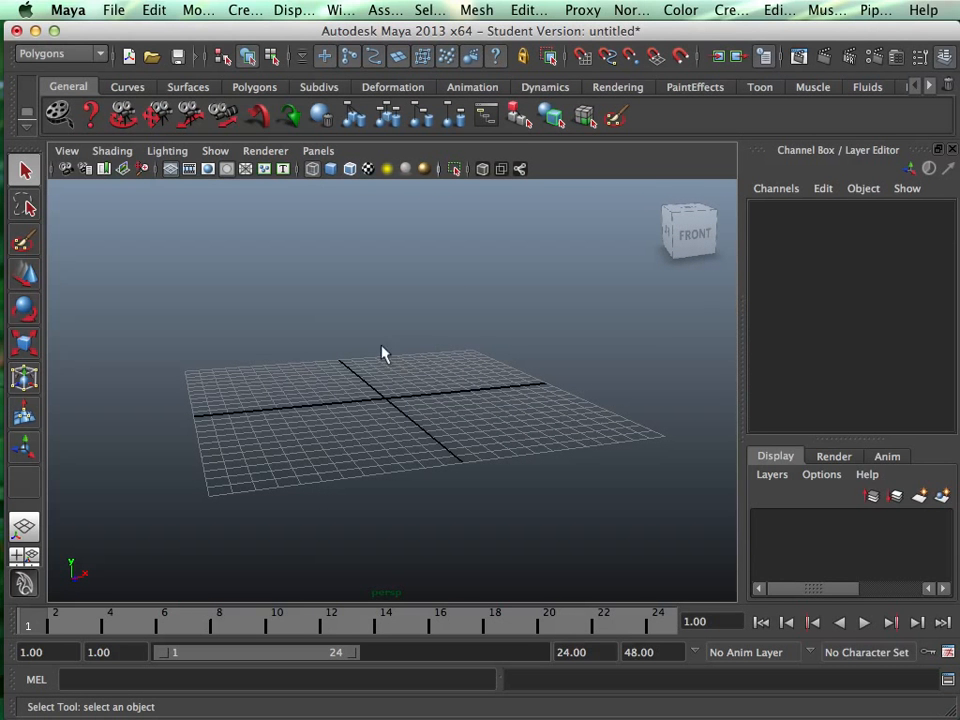
- Alternate between the four-view layout and the maximized top, front and perspective views, finishing with an orbit in perspective
key(space)
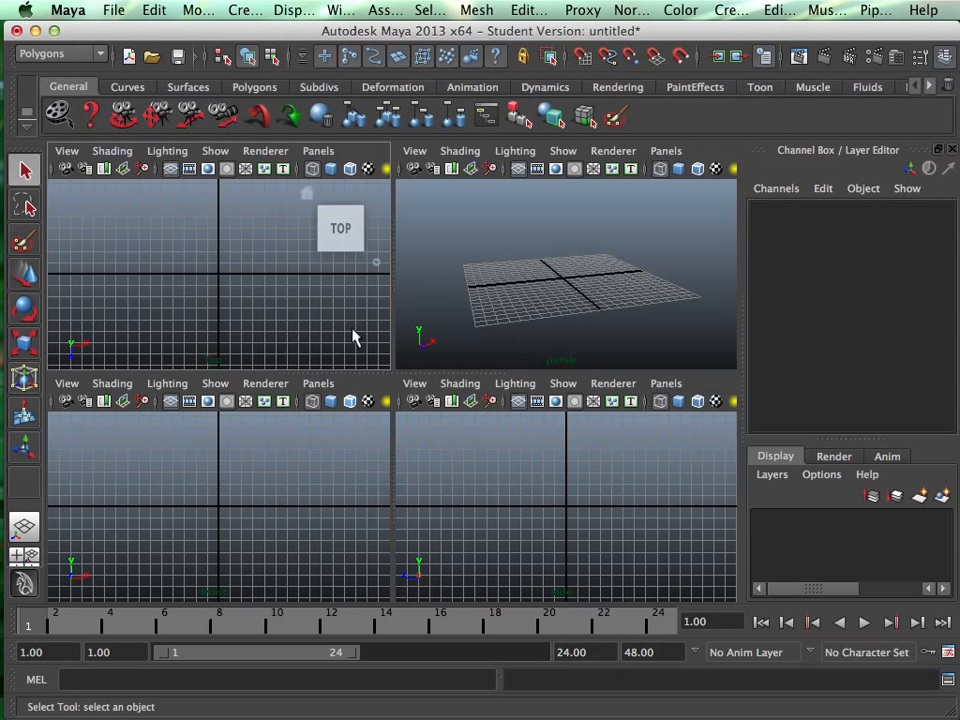
key(space)
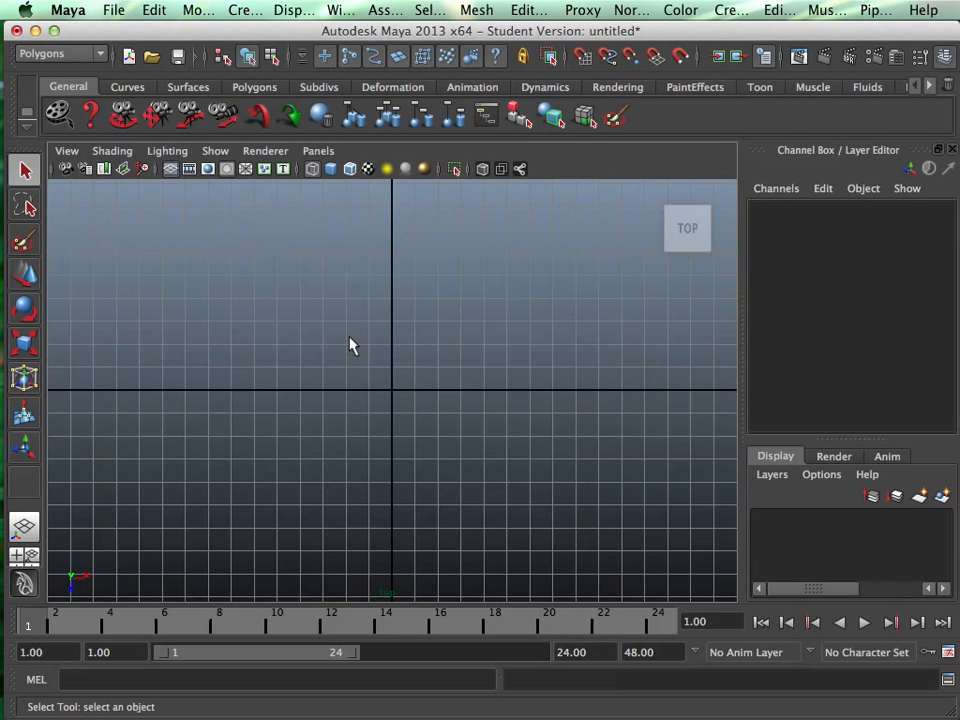
key(space)
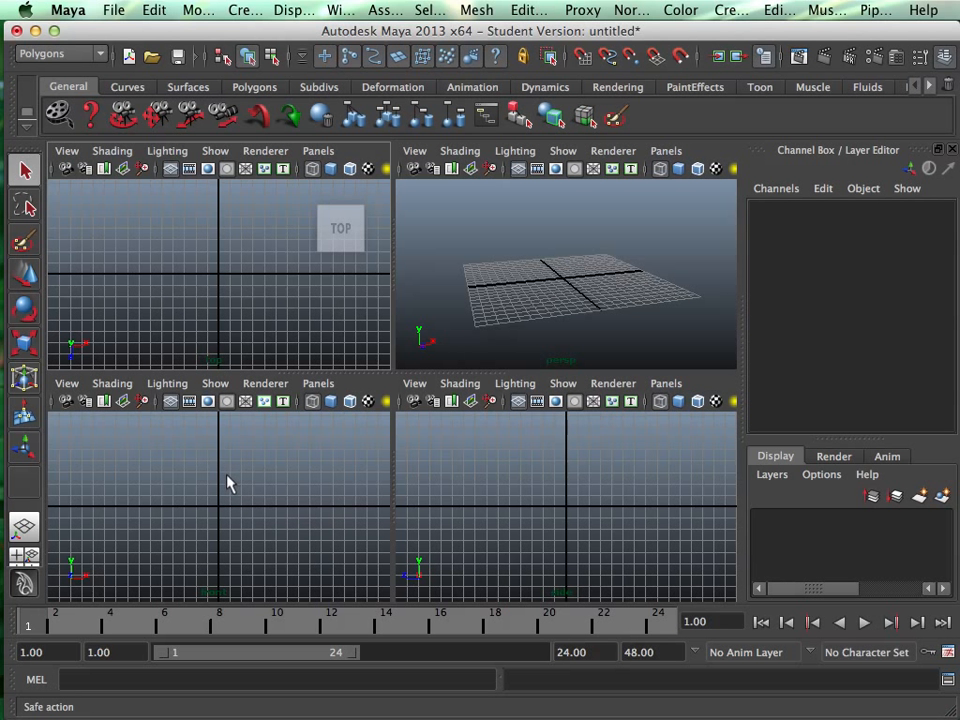
key(space)
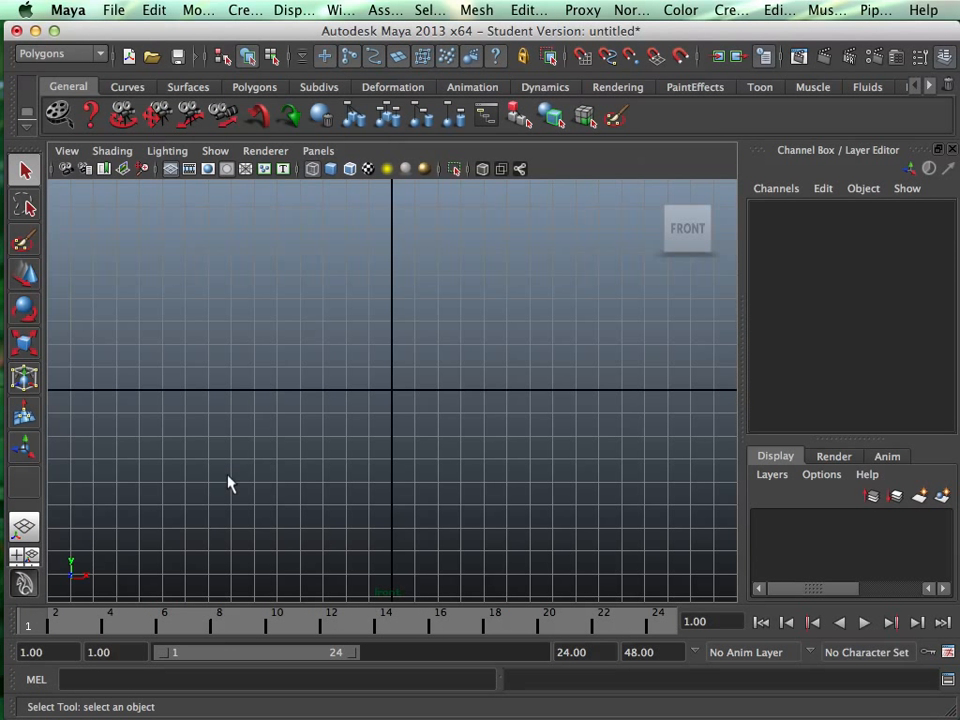
key(space)
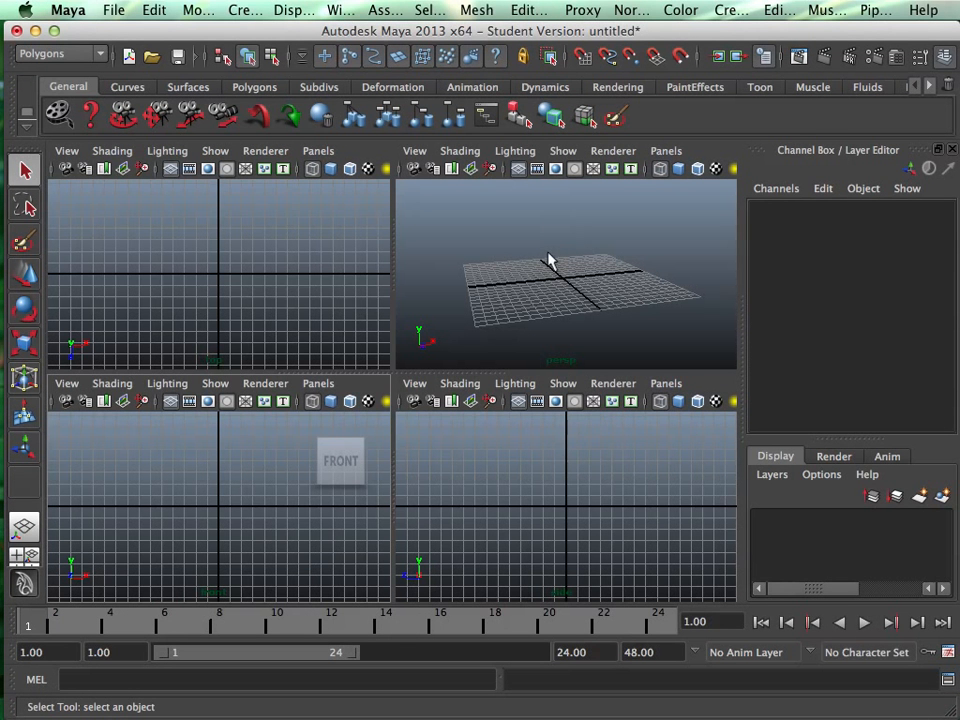
key(space)
key(space)
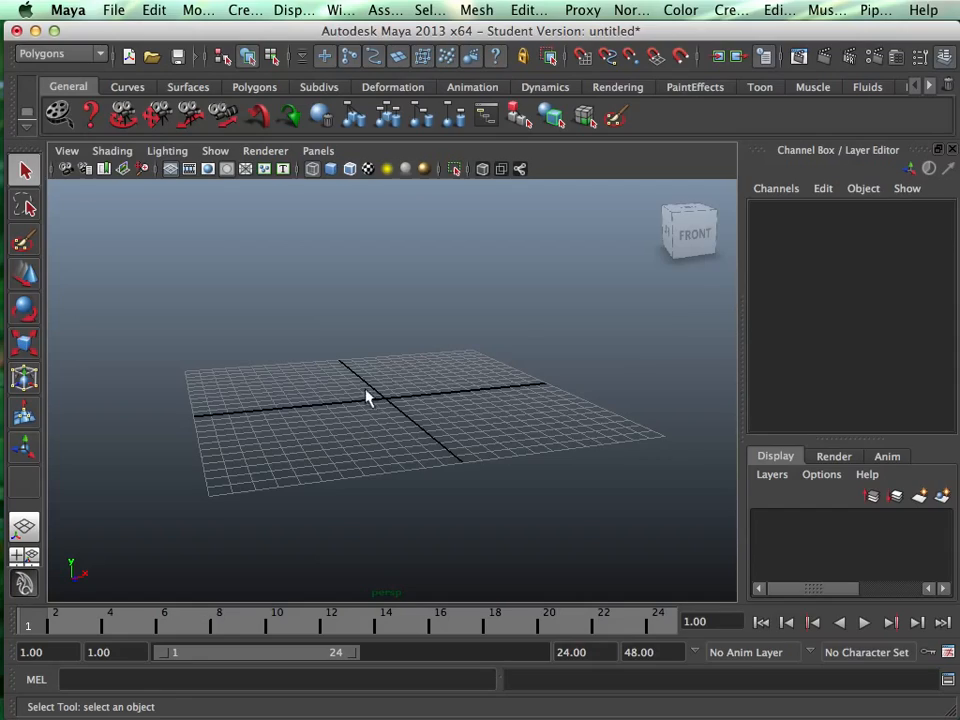
alt+drag(366, 397, 430, 414)
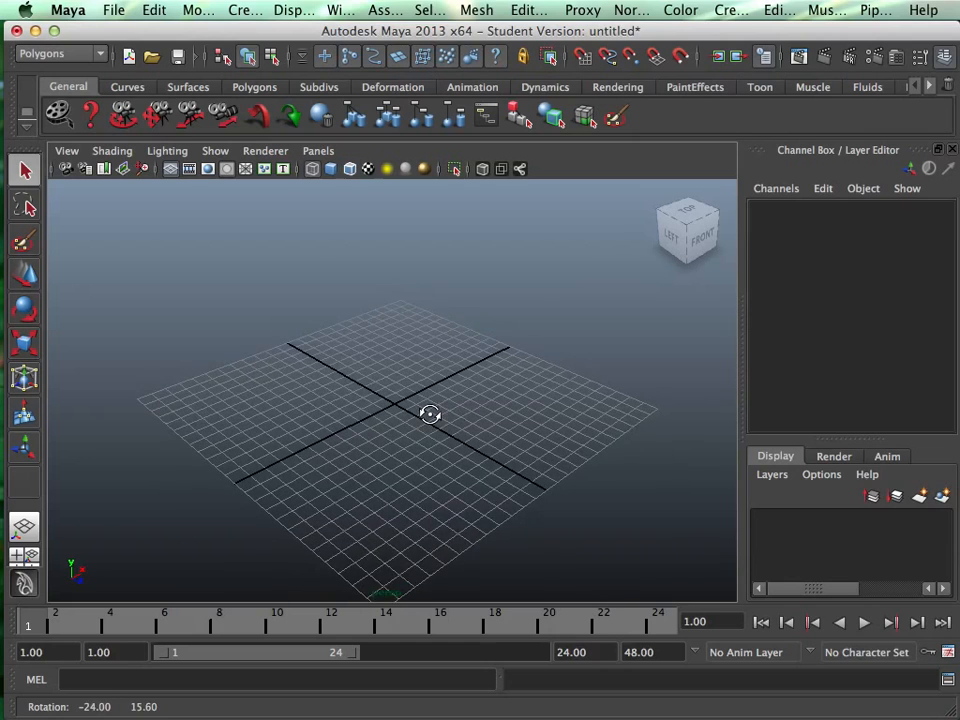
- Pan the perspective view, display the Polygons shelf, and practise zooming in and out on the grid
alt+middle_drag(437, 418, 463, 364)
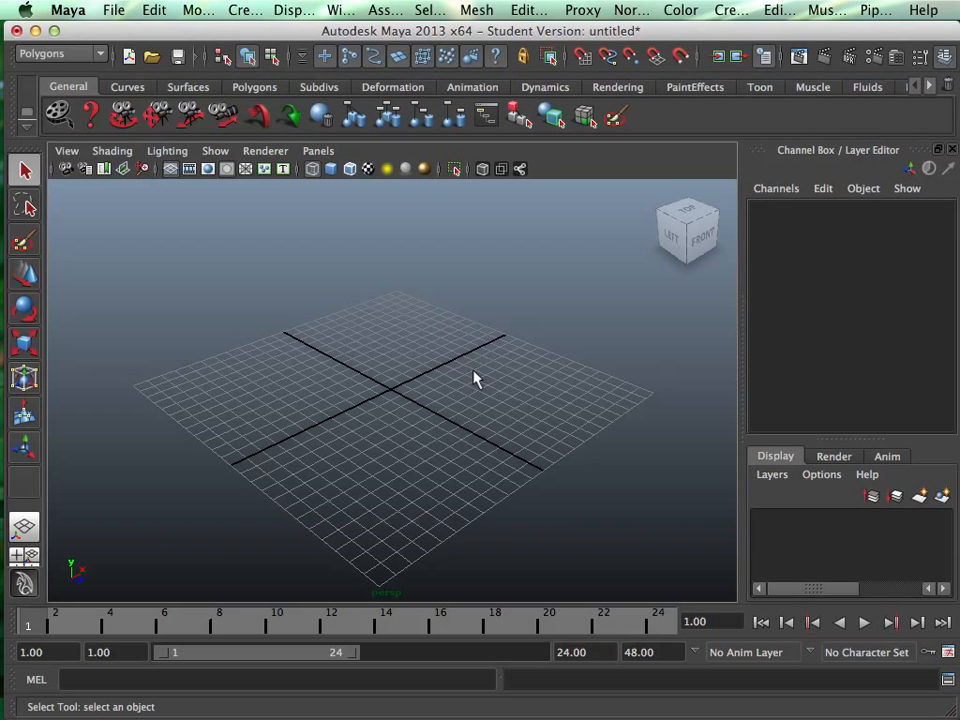
click(254, 87)
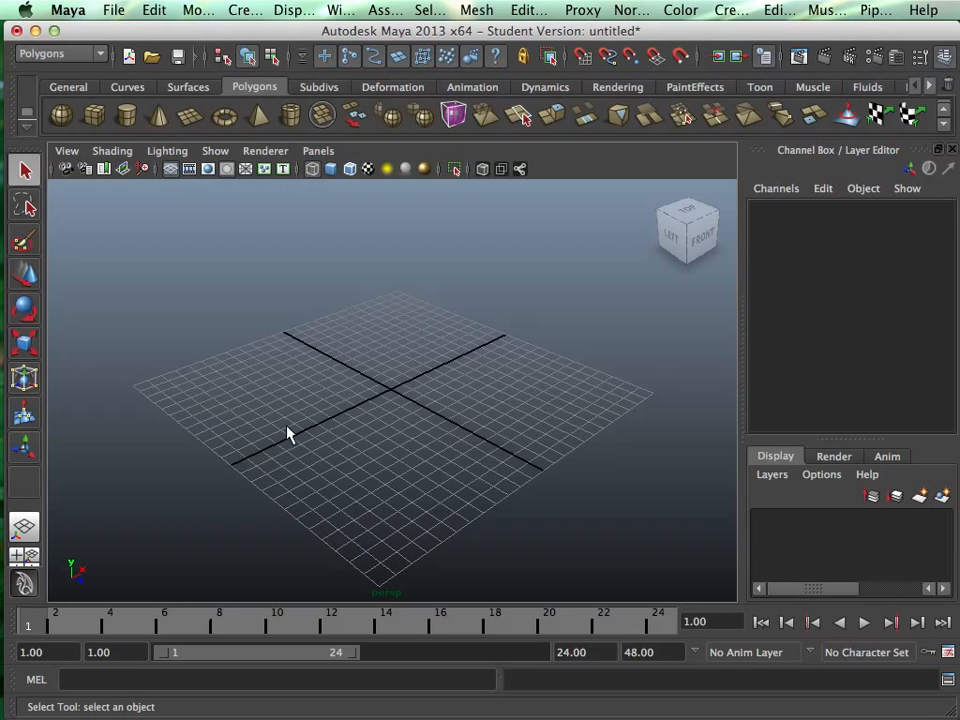
scroll(287, 434, down, 3)
scroll(287, 434, up, 5)
scroll(287, 434, down, 3)
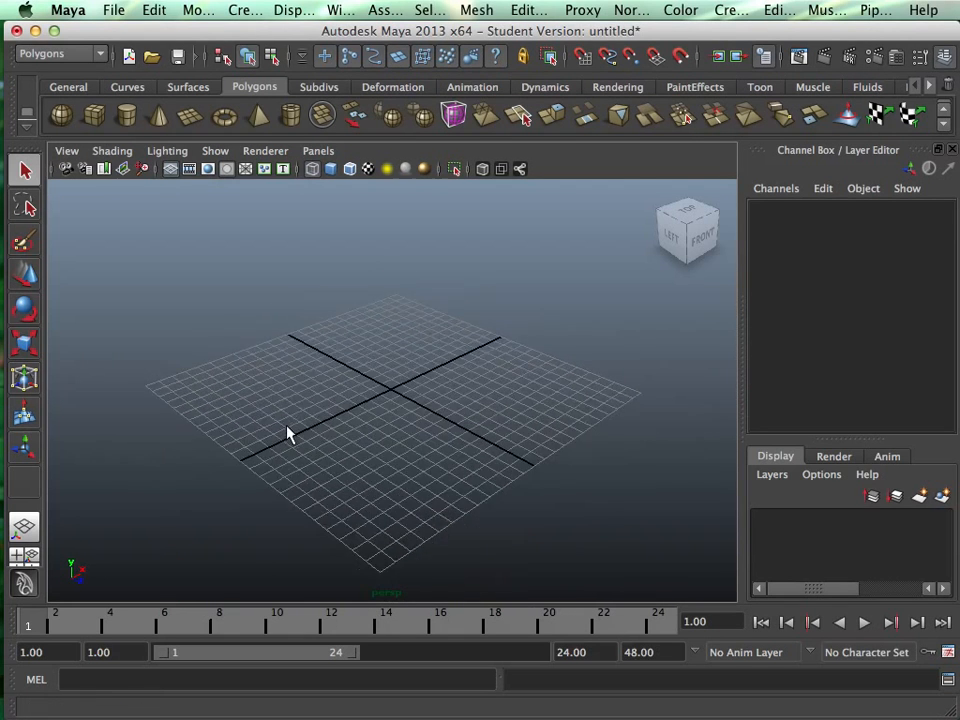
scroll(287, 434, down, 3)
scroll(287, 434, up, 4)
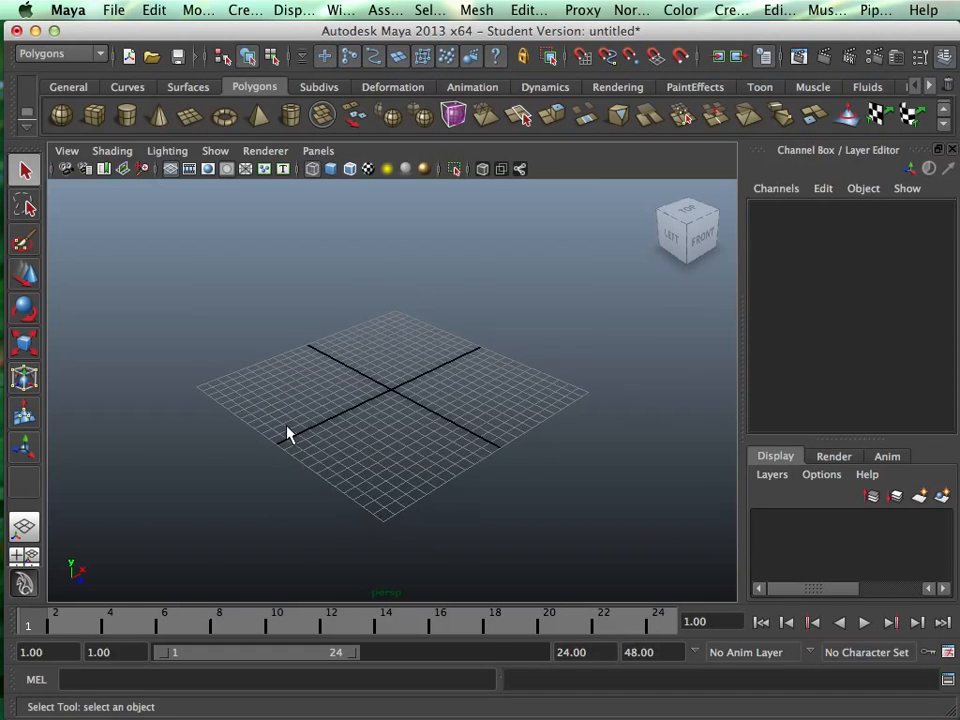
scroll(287, 434, down, 3)
scroll(287, 434, up, 5)
scroll(287, 434, down, 2)
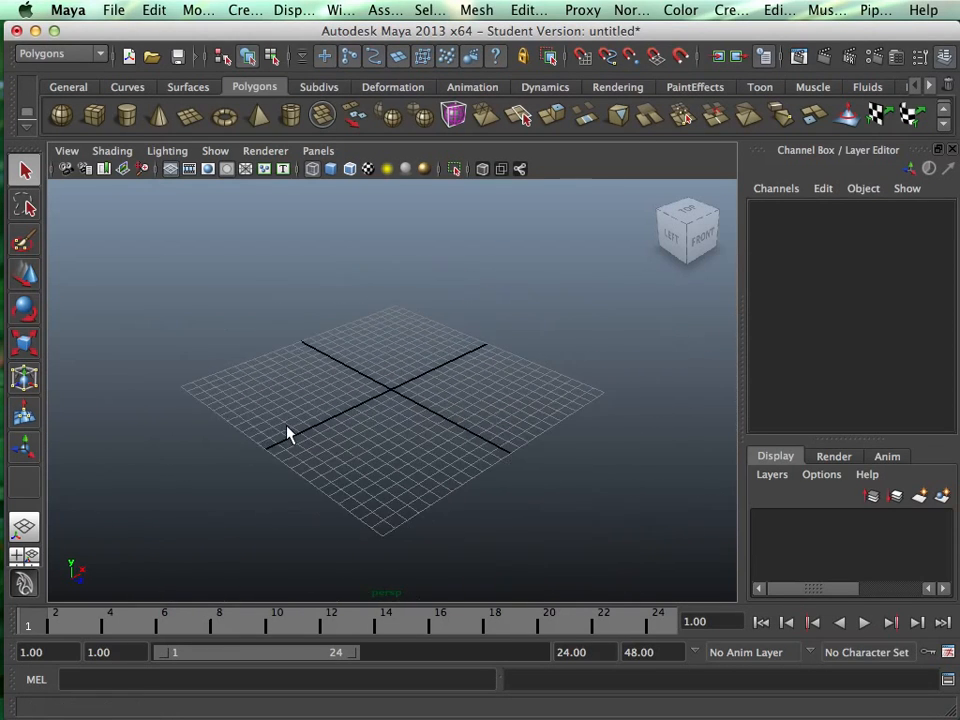
scroll(287, 434, down, 2)
- Orbit and pan the perspective view to see the grid from a low angle
mouse_move(290, 418)
alt+mouse_down()
mouse_move(336, 354)
mouse_move(323, 367)
mouse_move(416, 364)
mouse_move(315, 375)
mouse_move(384, 431)
mouse_move(272, 420)
mouse_move(276, 435)
alt+mouse_up()
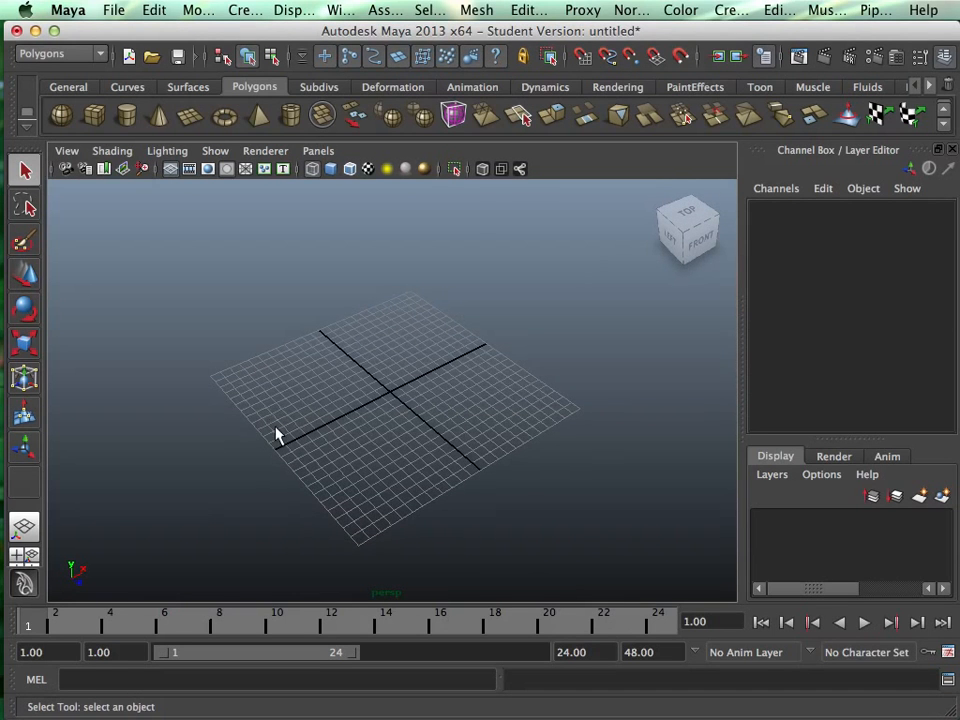
alt+middle_drag(276, 435, 258, 426)
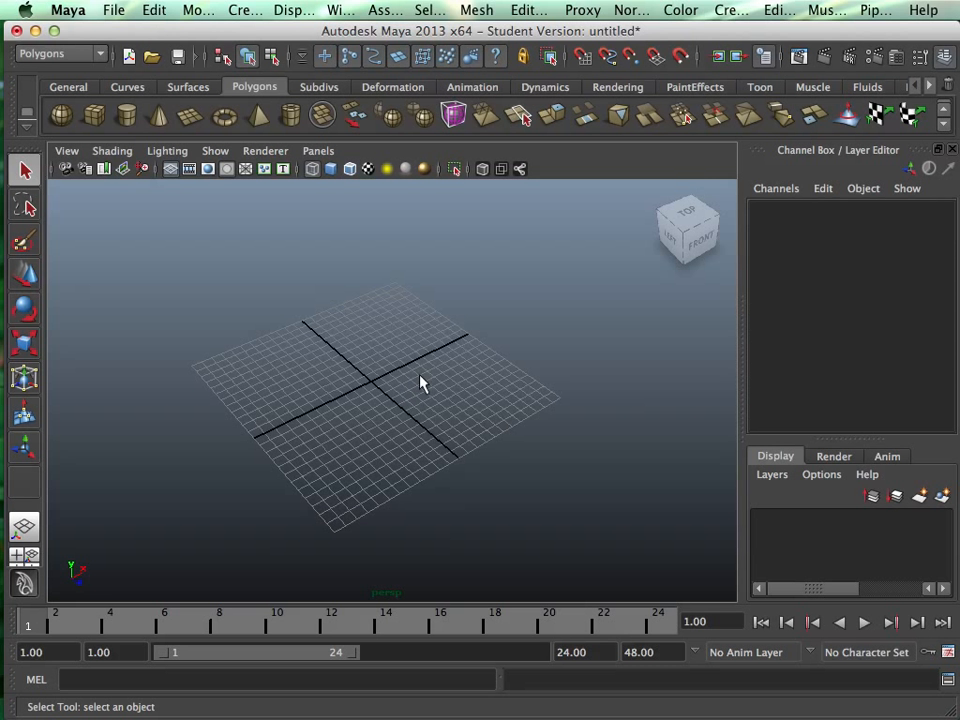
alt+drag(446, 377, 453, 347)
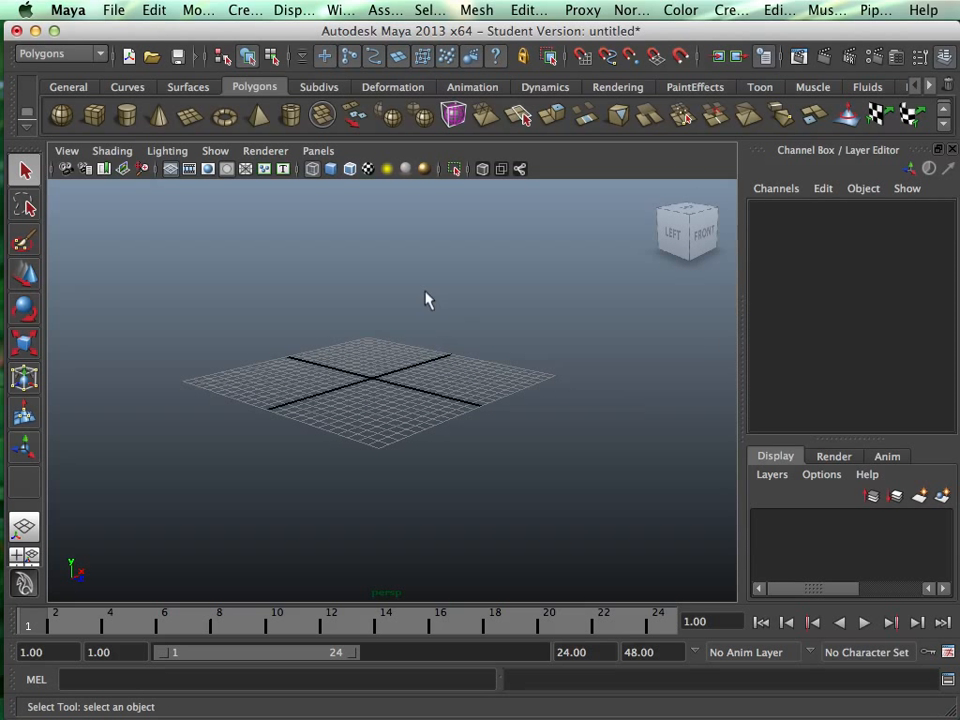
- Display the General shelf, switch the menu set to Surfaces and look over the menus it provides
click(72, 88)
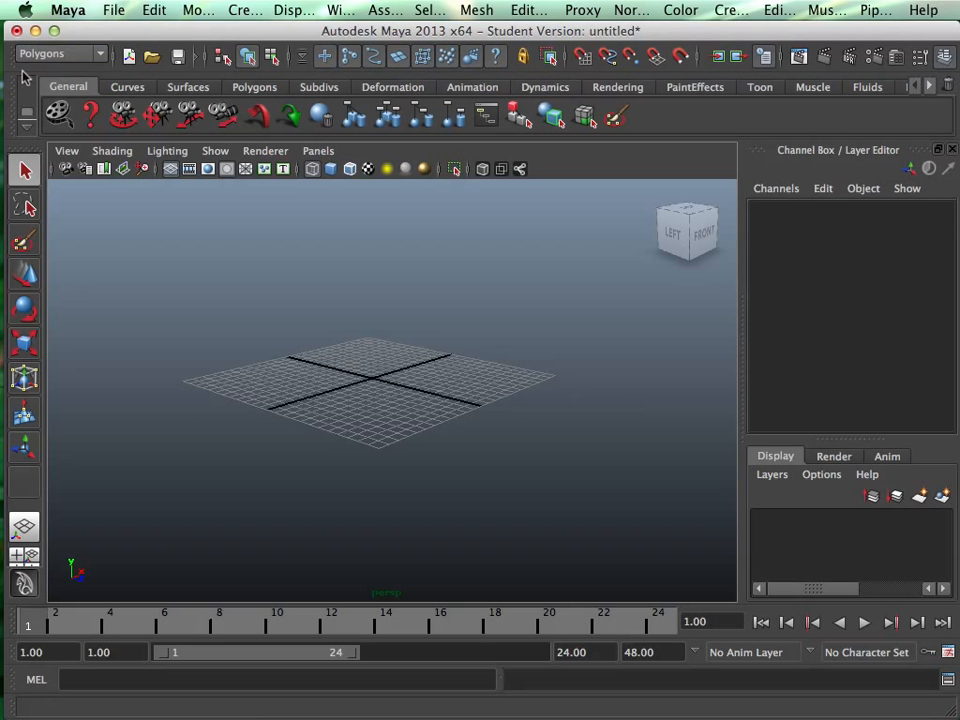
click(78, 53)
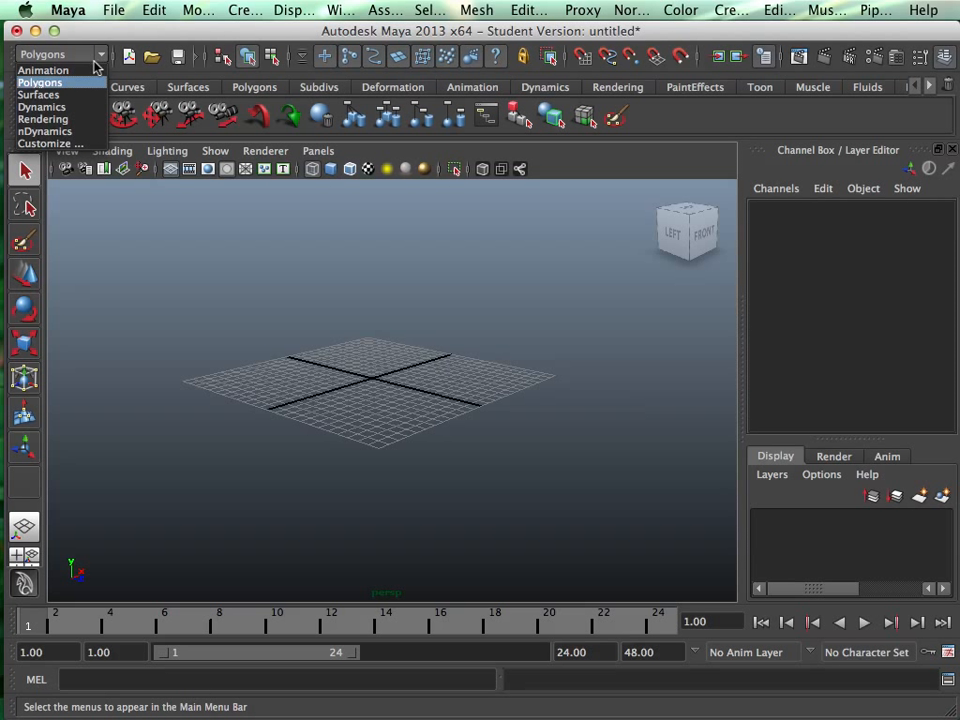
click(55, 95)
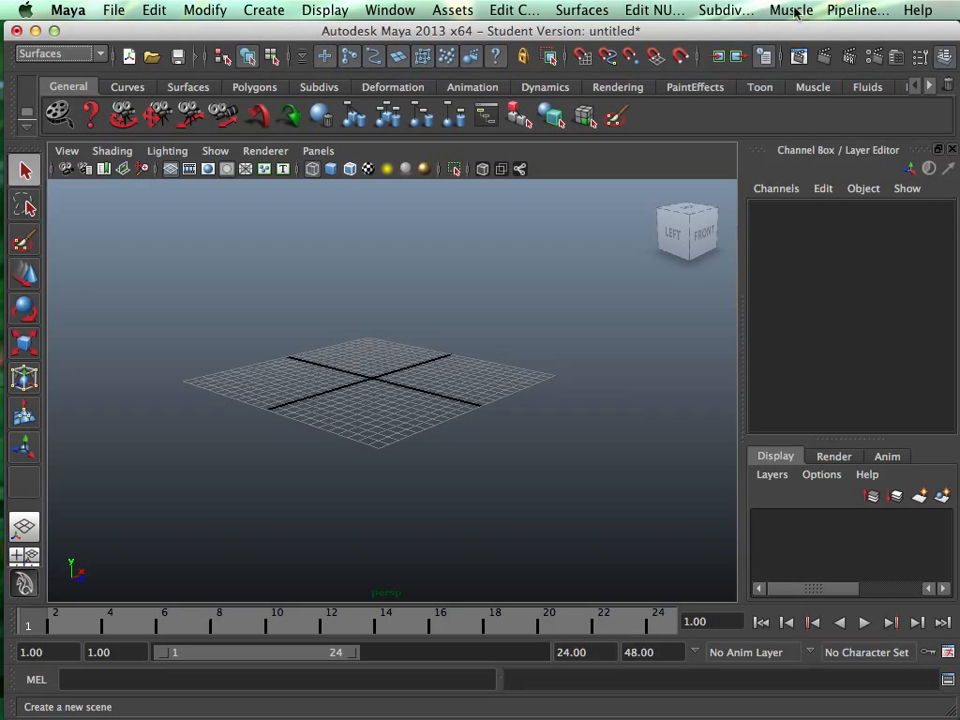
click(578, 10)
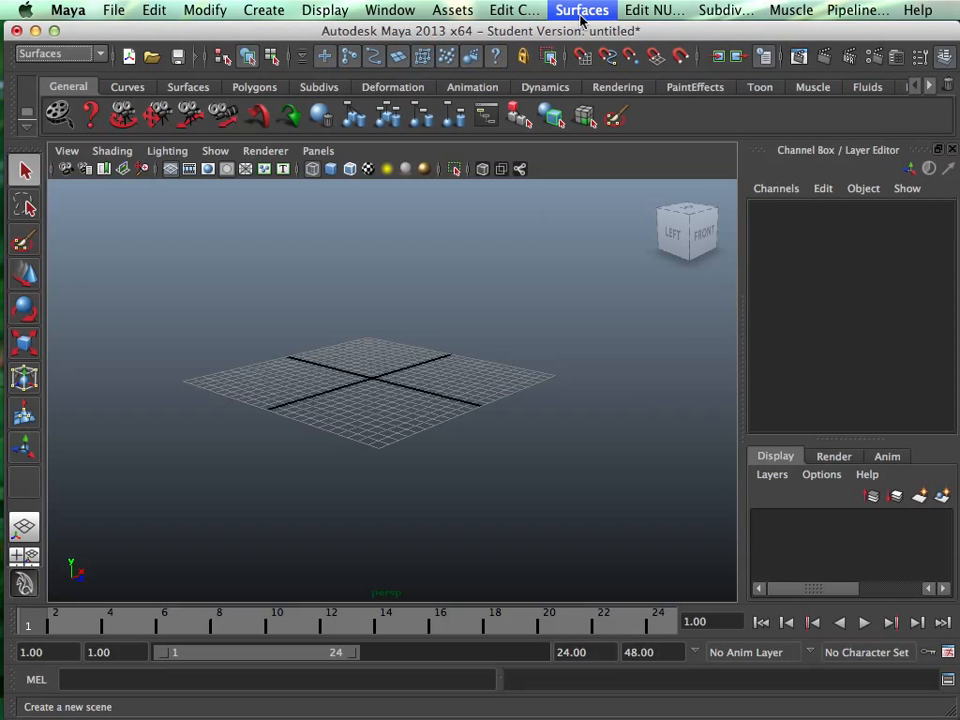
click(662, 10)
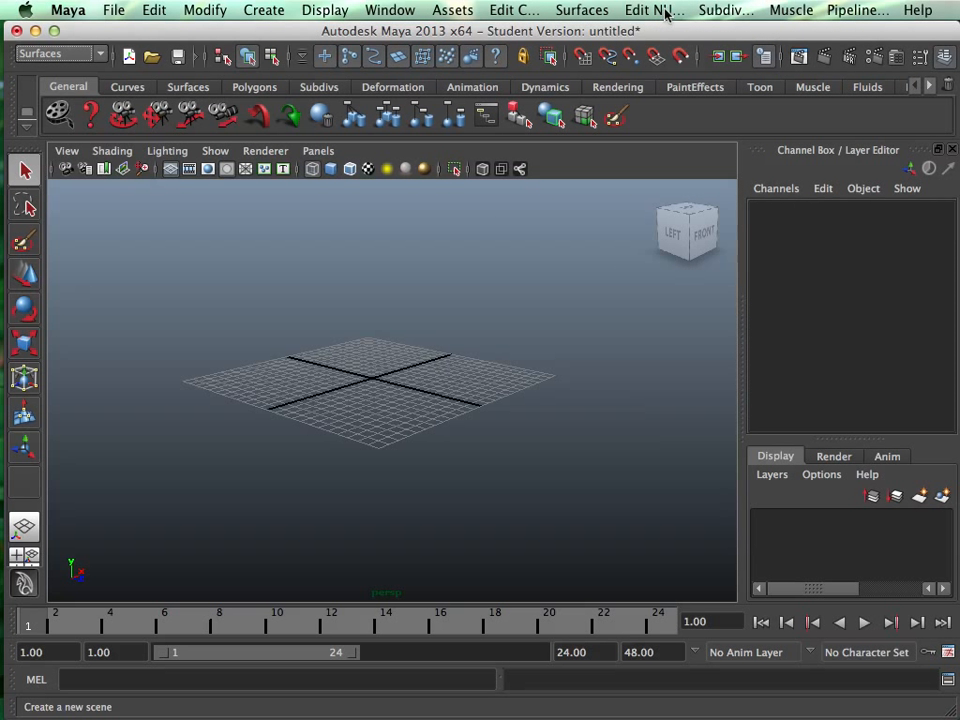
click(730, 10)
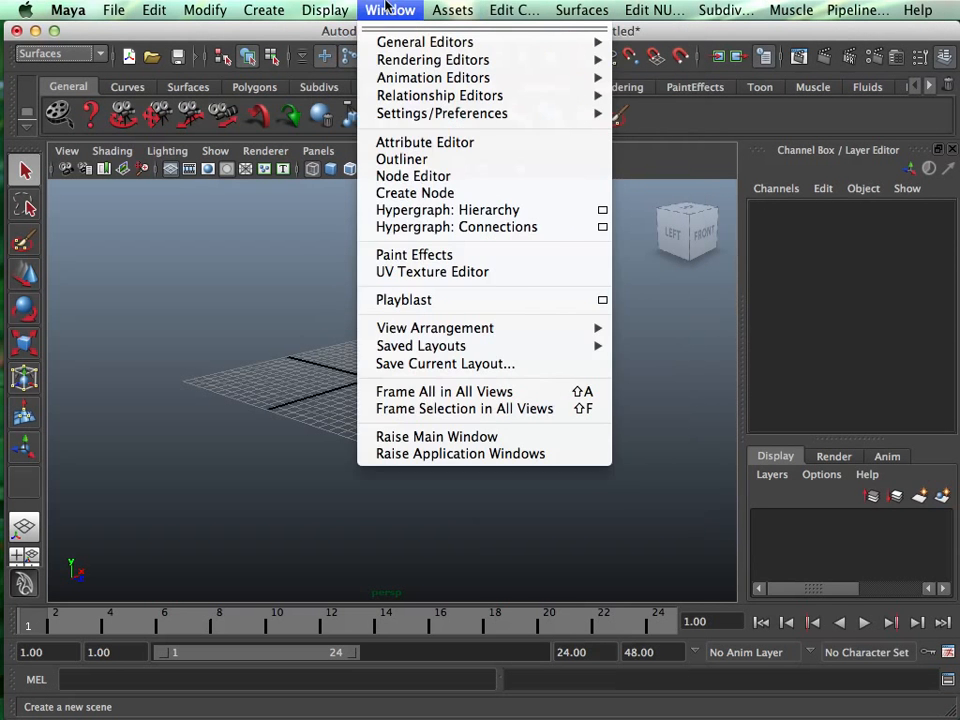
click(104, 52)
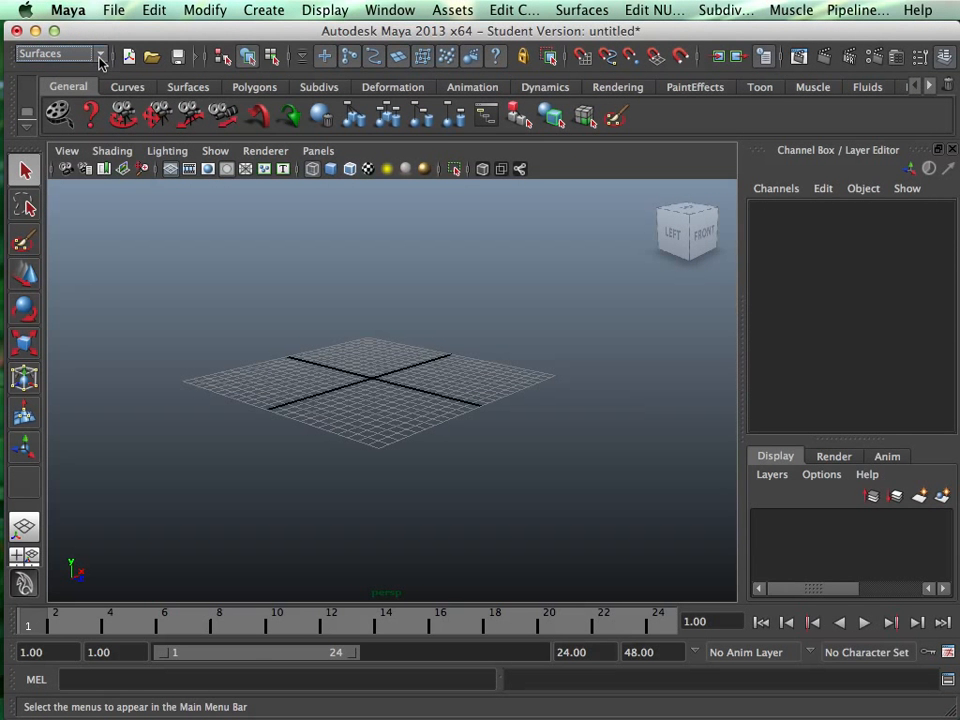
- Switch both the menu set and the shelf to Polygons, browsing the Edit Mesh and Normals commands
click(100, 56)
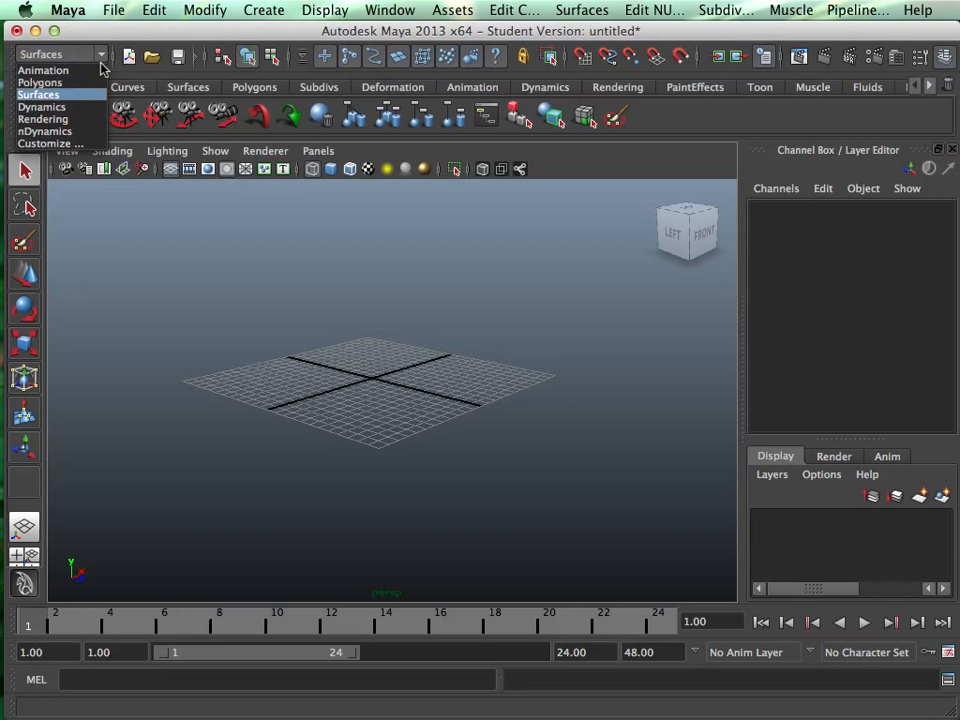
click(76, 84)
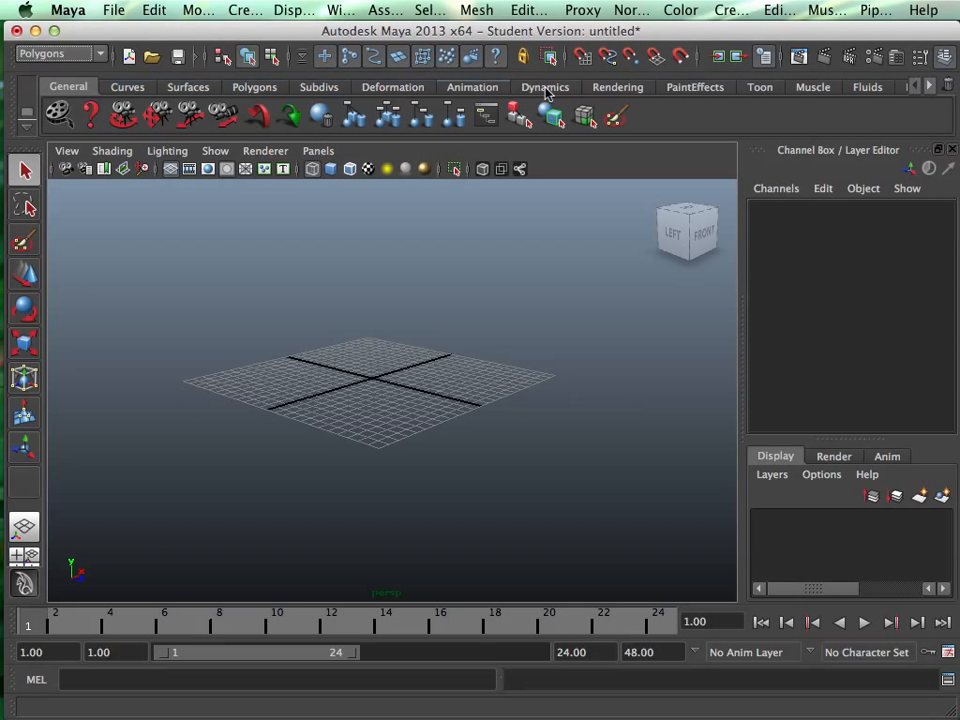
click(429, 11)
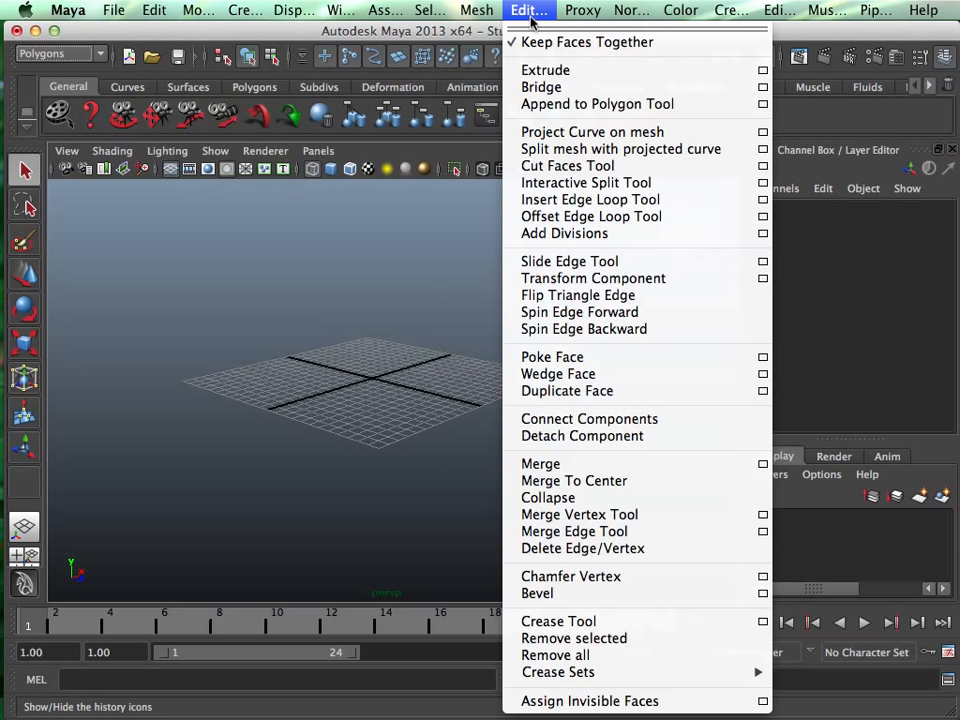
mouse_move(585, 12)
mouse_move(633, 12)
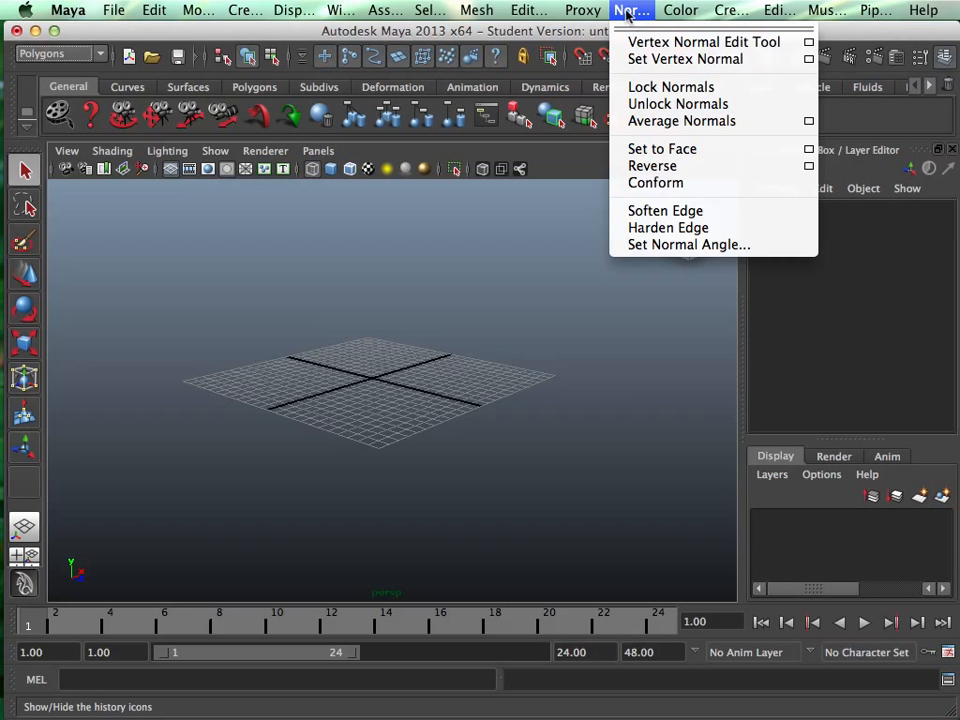
click(620, 10)
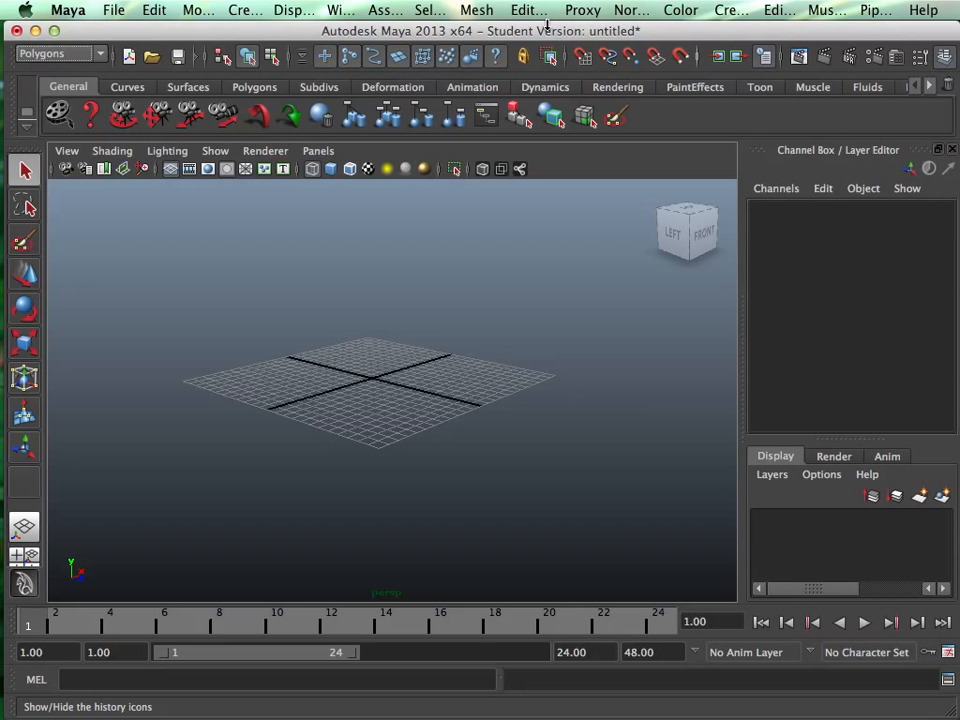
click(252, 89)
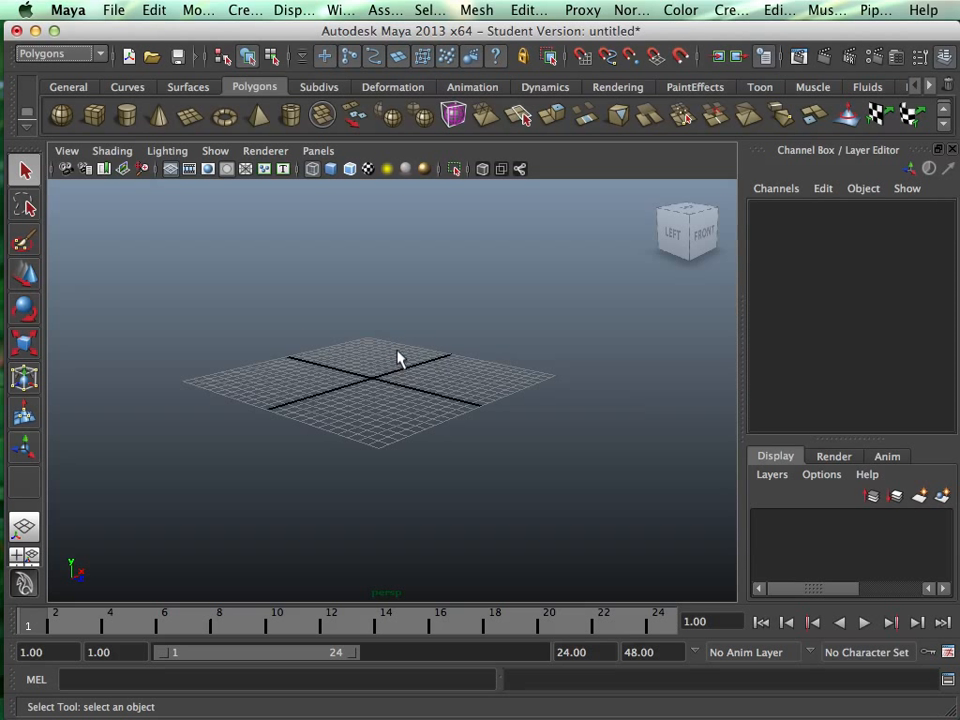
alt+drag(397, 358, 405, 371)
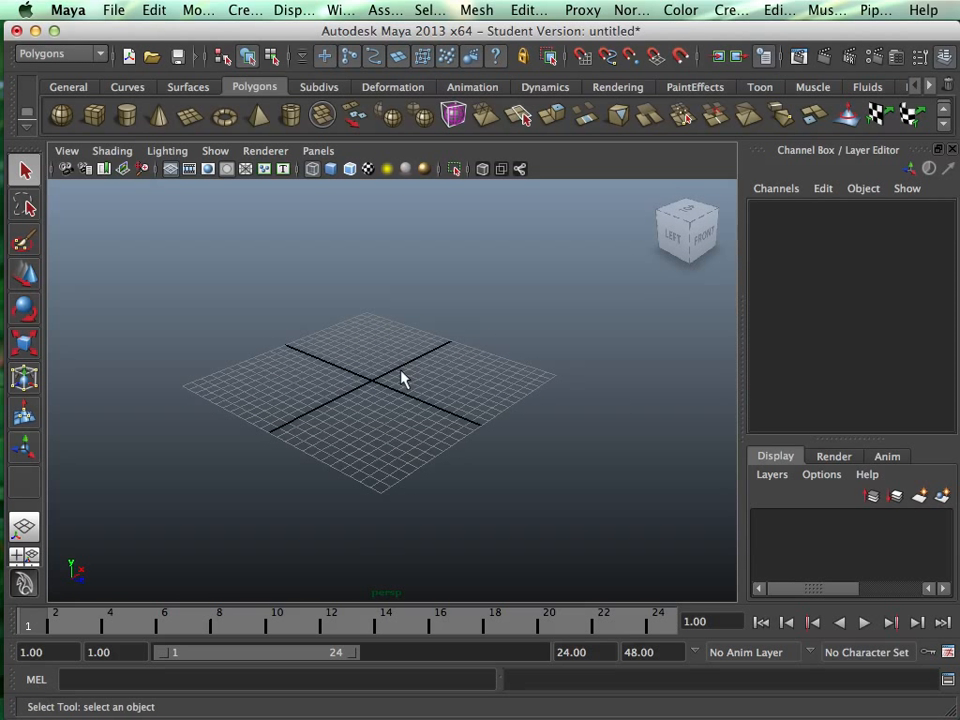
- Set the hotbox to show Polygons Only through its Hotbox Controls
key(space)
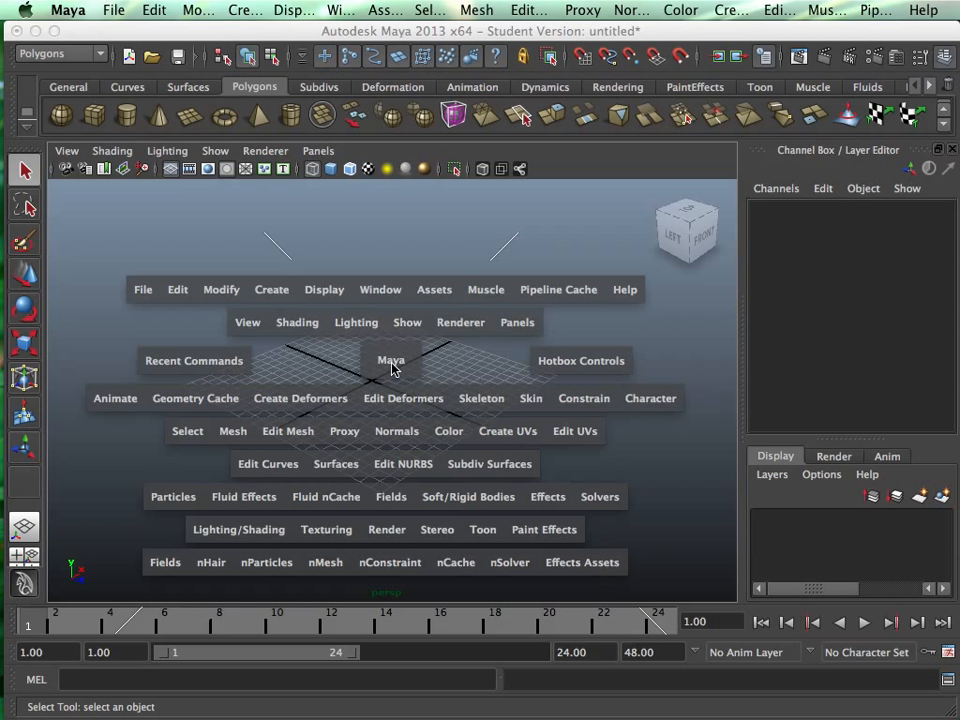
click(576, 366)
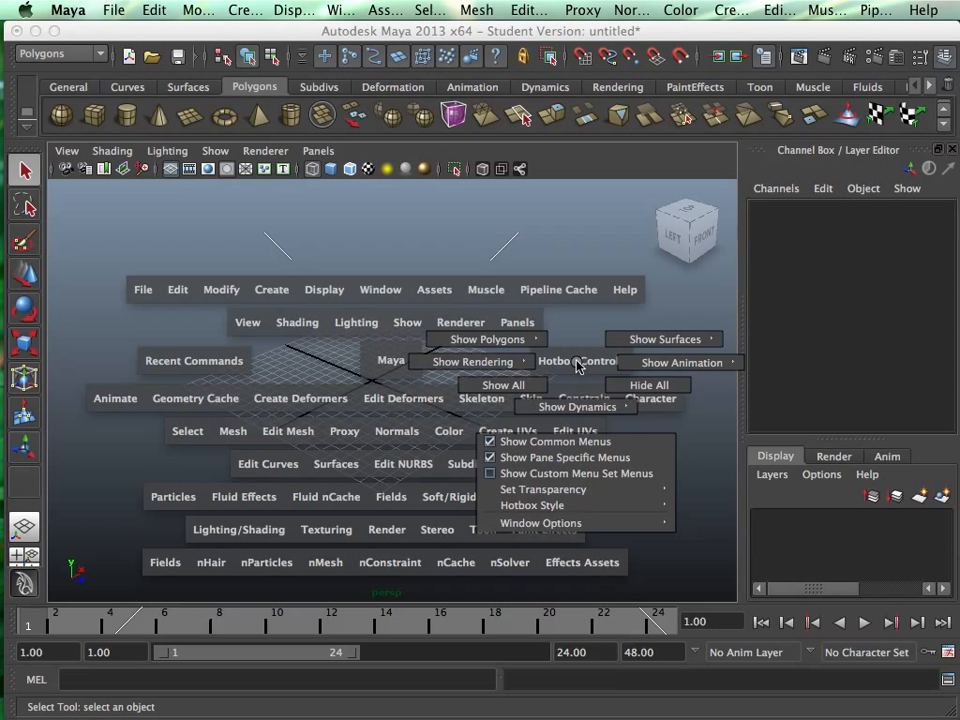
mouse_move(576, 366)
mouse_down()
mouse_move(568, 326)
mouse_move(493, 369)
mouse_move(608, 400)
mouse_move(505, 347)
mouse_move(560, 402)
mouse_move(545, 345)
mouse_move(640, 388)
mouse_move(583, 368)
mouse_up()
drag(578, 366, 535, 347)
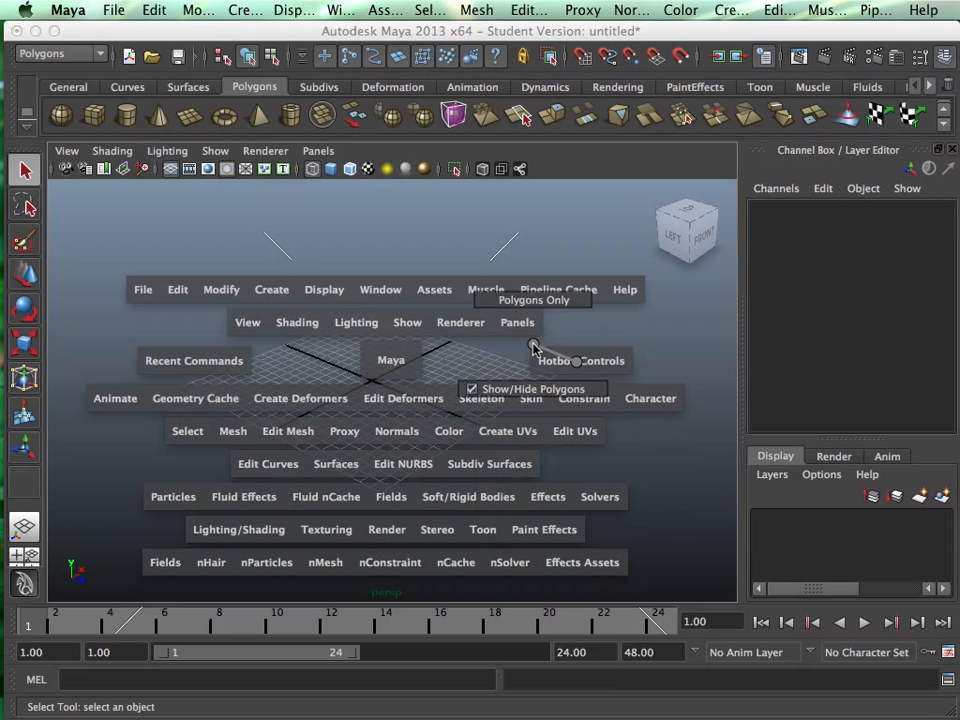
drag(534, 347, 540, 303)
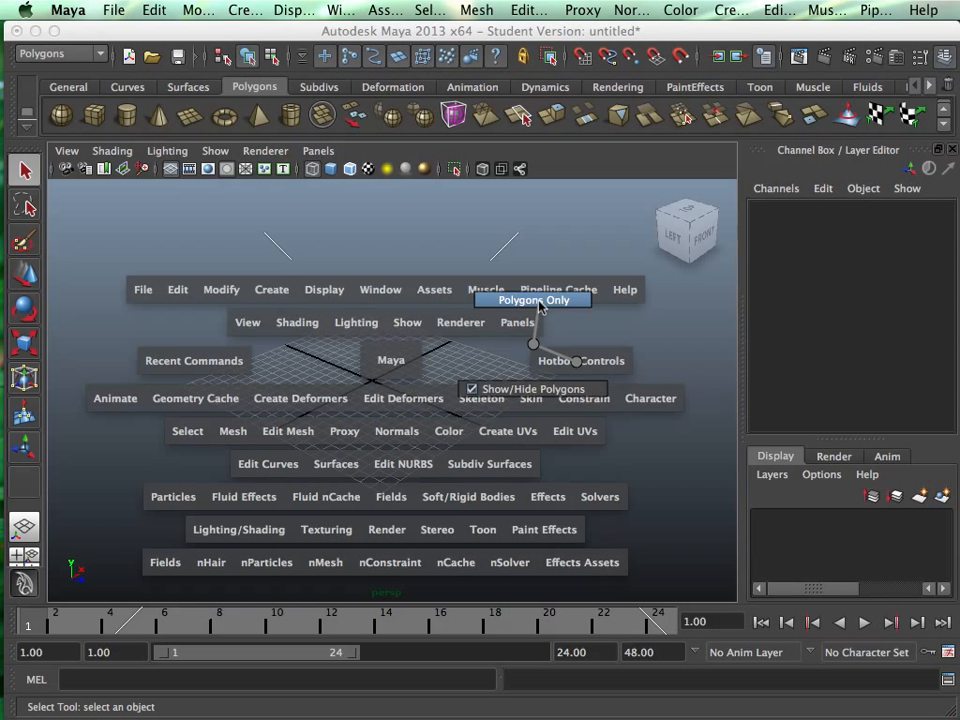
drag(540, 303, 536, 304)
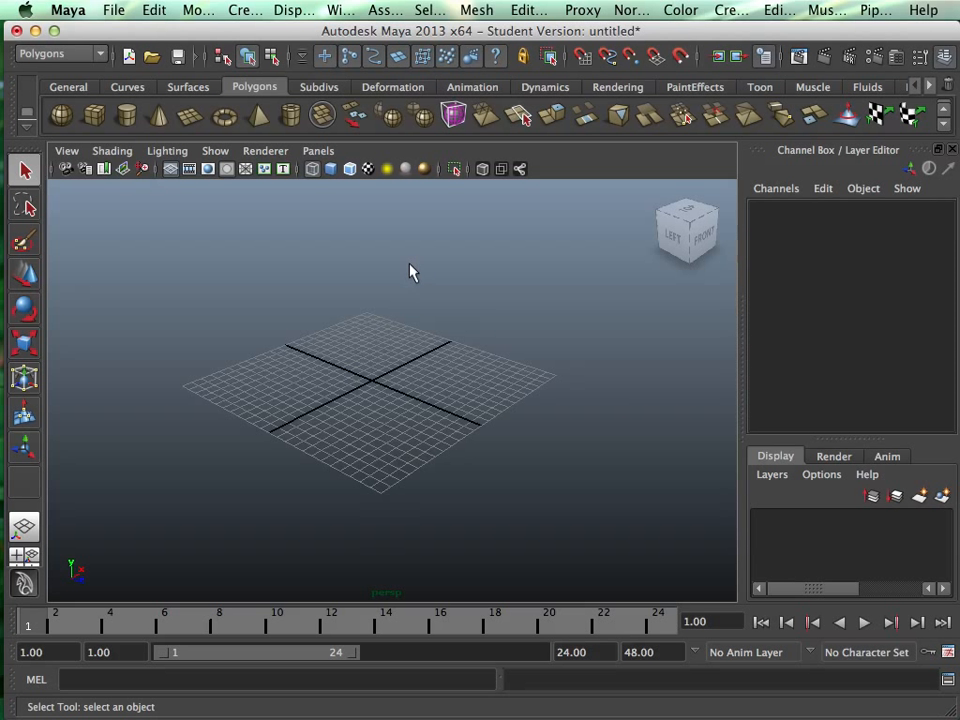
- Reopen the hotbox to check the polygon menus and the Hotbox Controls options
key(space)
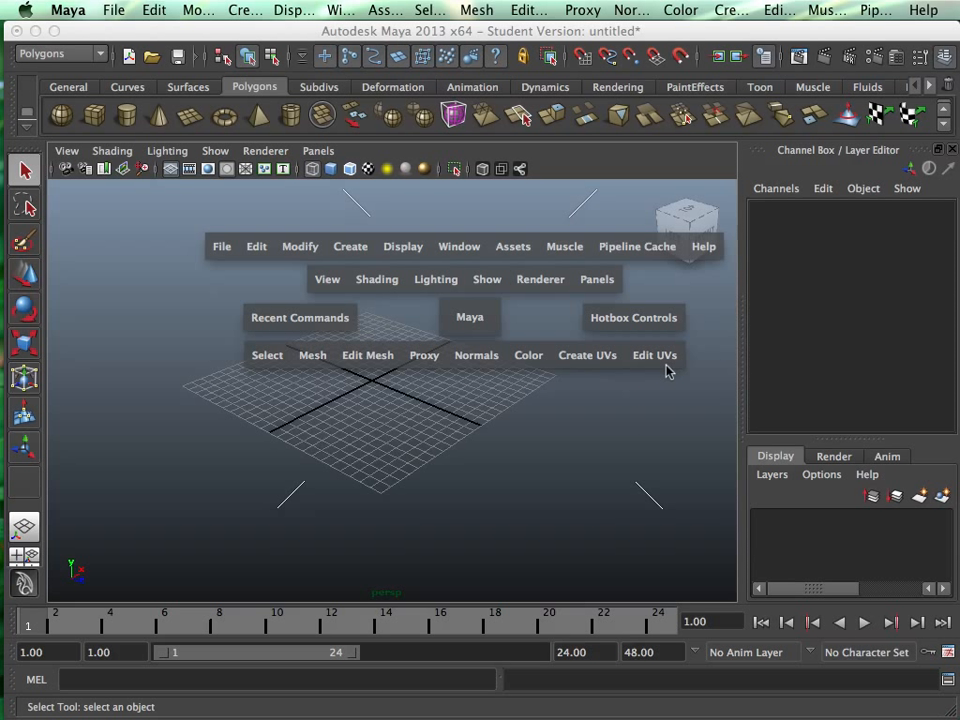
click(623, 322)
mouse_move(623, 322)
mouse_down()
mouse_move(560, 345)
mouse_move(626, 328)
mouse_up()
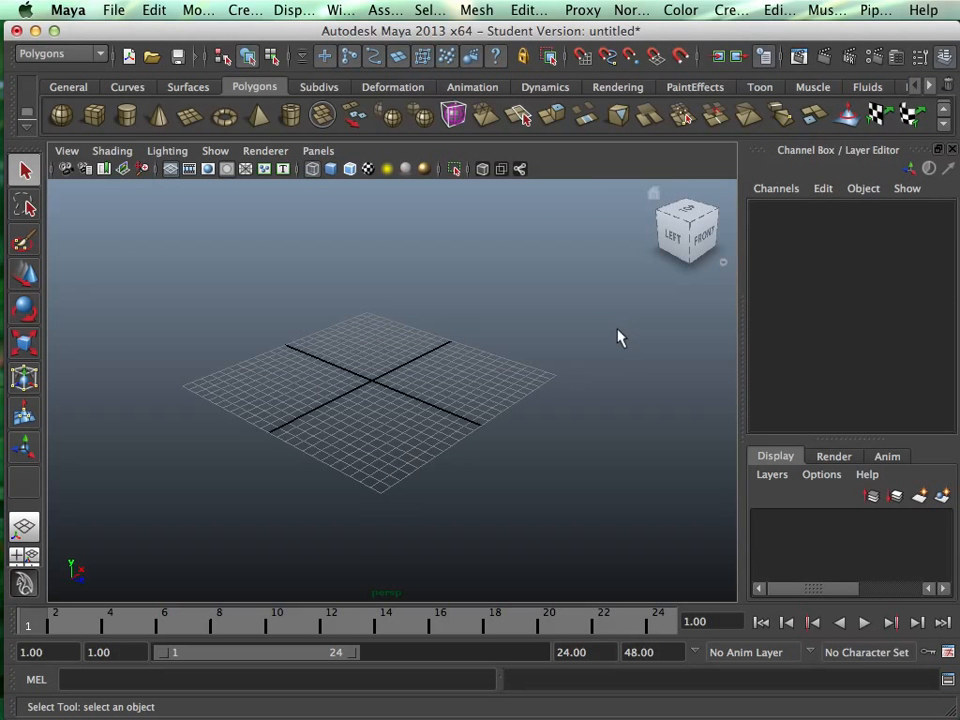
- Draw a polygon cube as an upright box near the grid's centre, and display it shaded and deselected
alt+drag(456, 422, 454, 409)
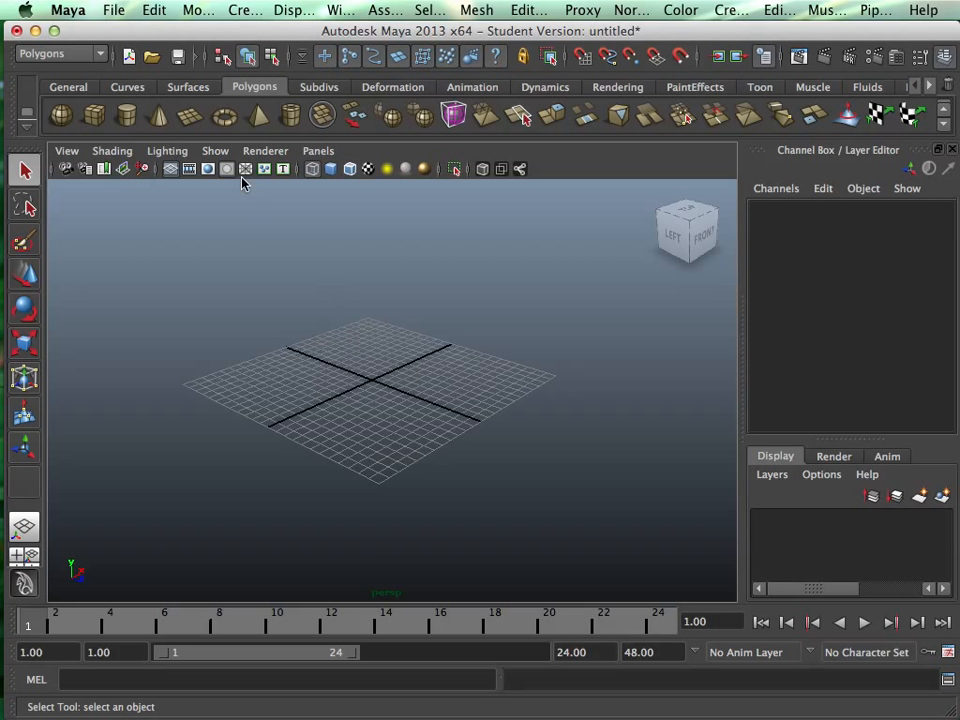
click(94, 116)
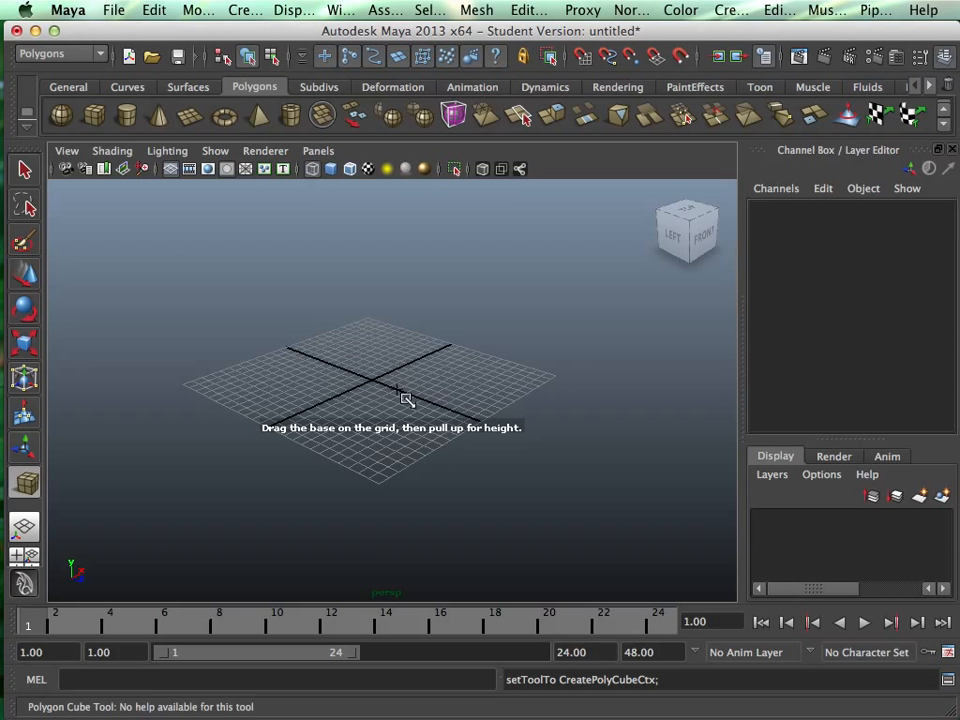
drag(406, 399, 366, 300)
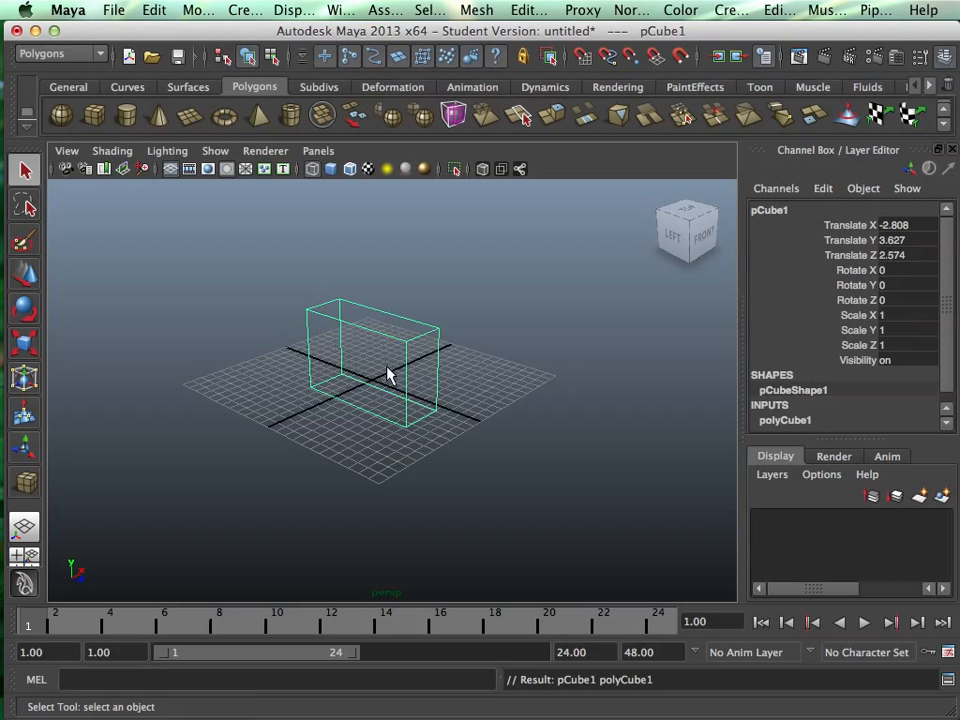
key(5)
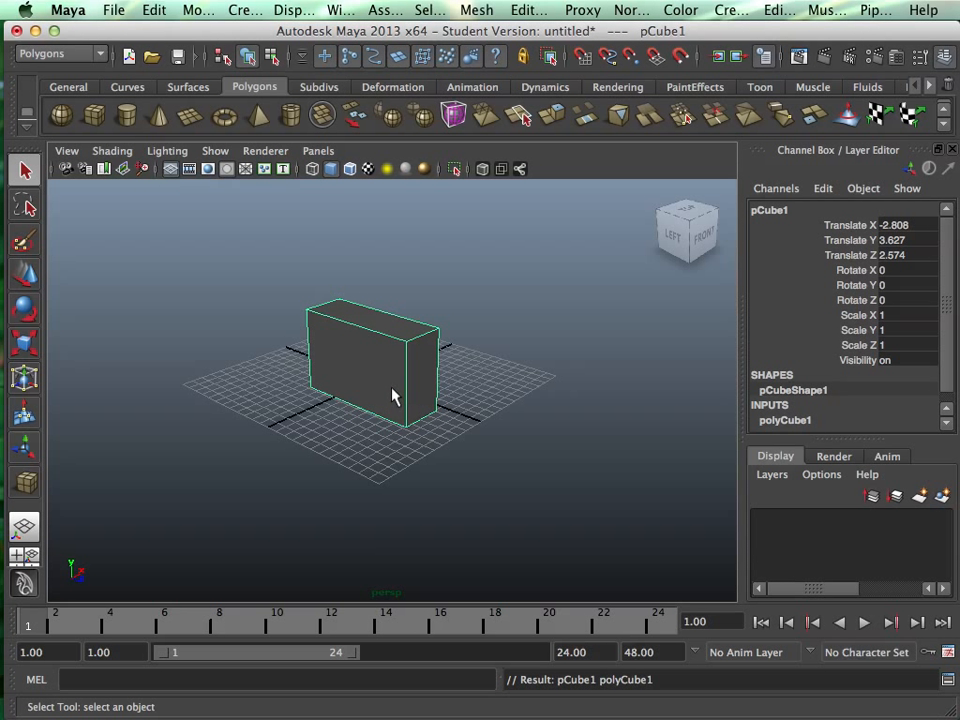
click(446, 377)
click(433, 420)
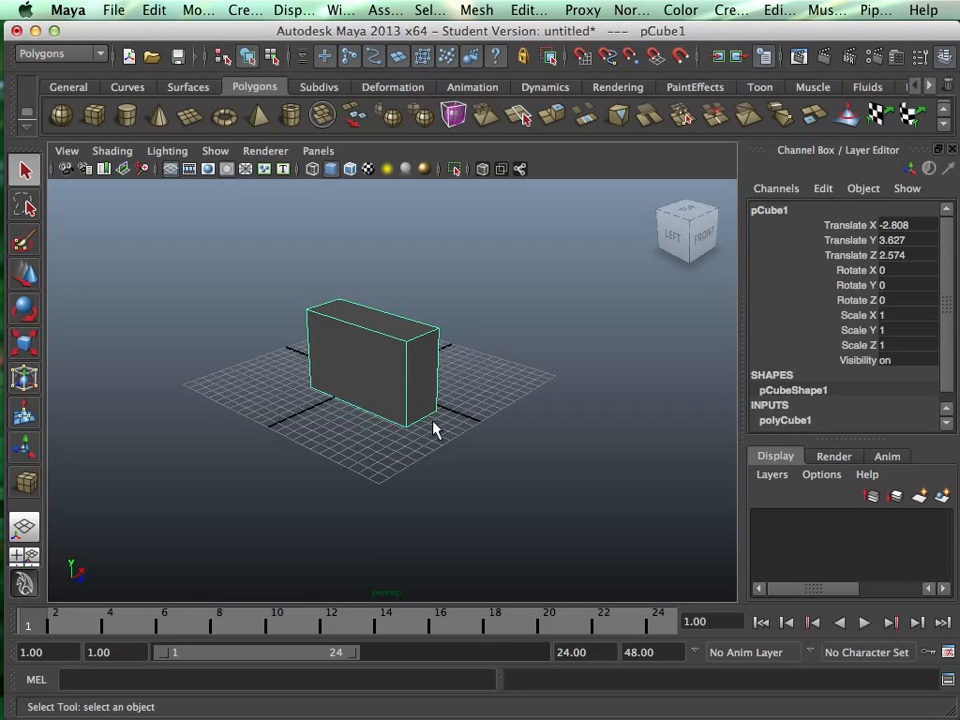
click(500, 370)
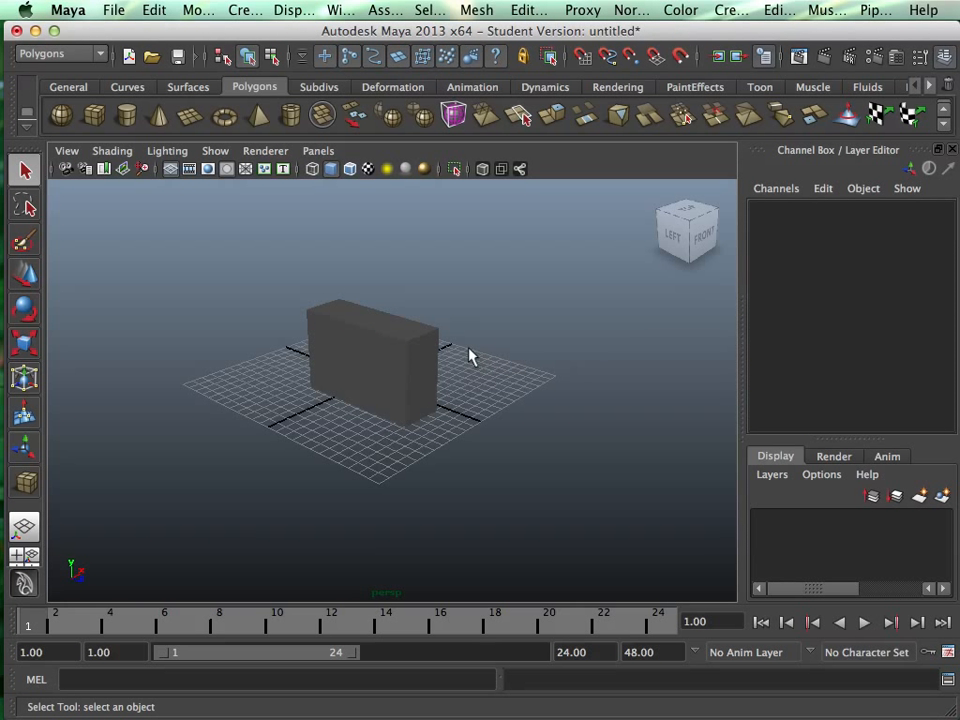
- Select the box with the Lasso tool and activate the Paint Selection tool on it
click(25, 206)
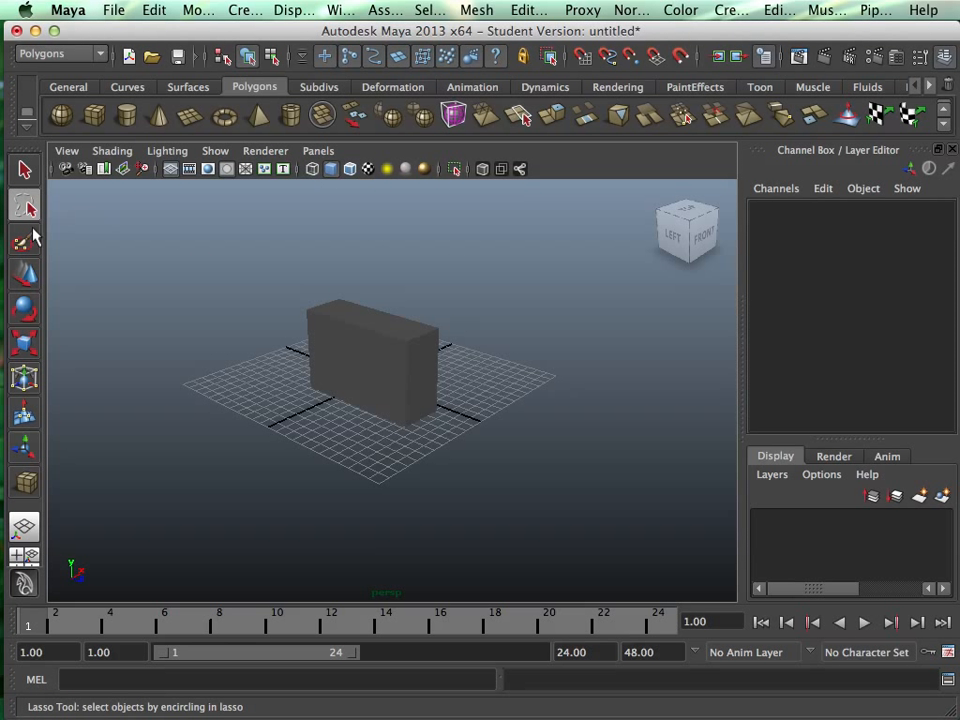
mouse_move(255, 227)
mouse_down()
mouse_move(454, 321)
mouse_move(227, 437)
mouse_up()
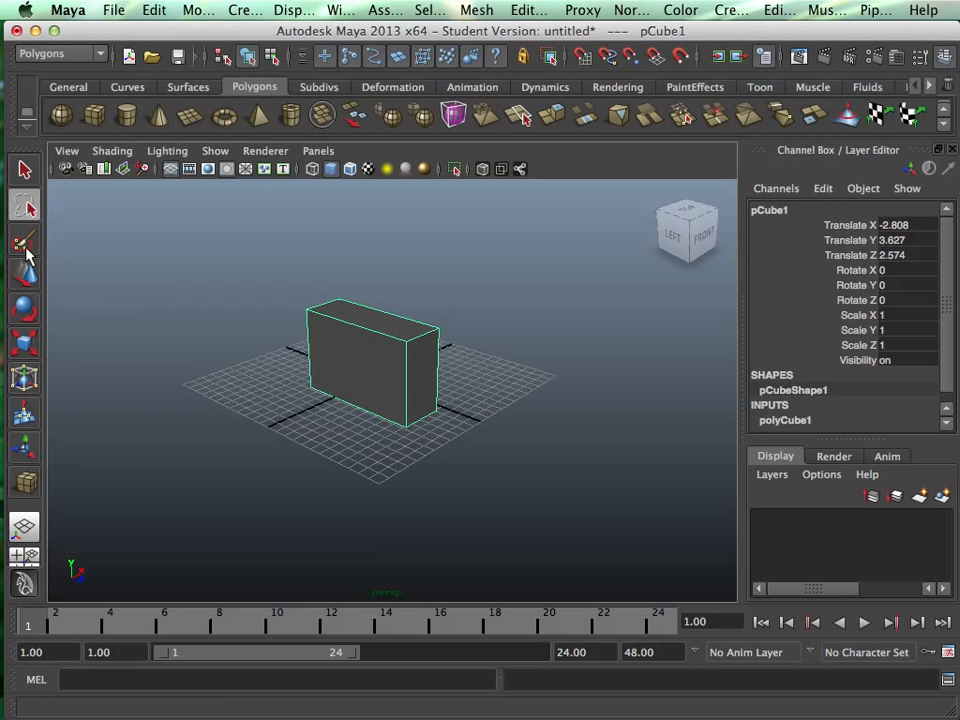
click(25, 245)
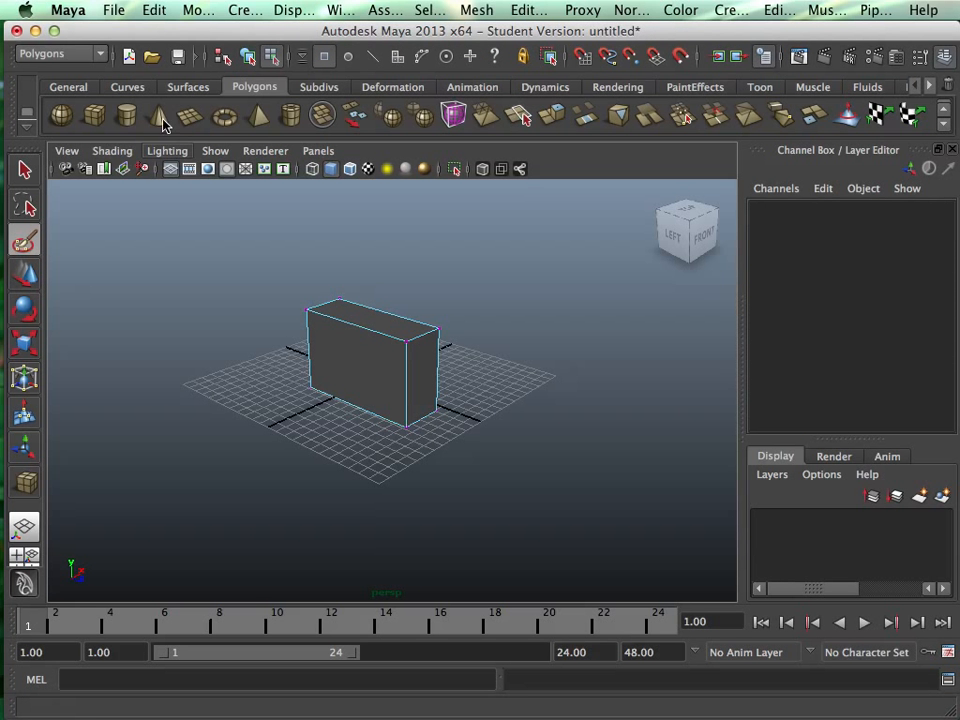
- Draw a polygon sphere beside the box, centred at about X -12.3, Z -8.1
click(61, 116)
drag(208, 405, 270, 422)
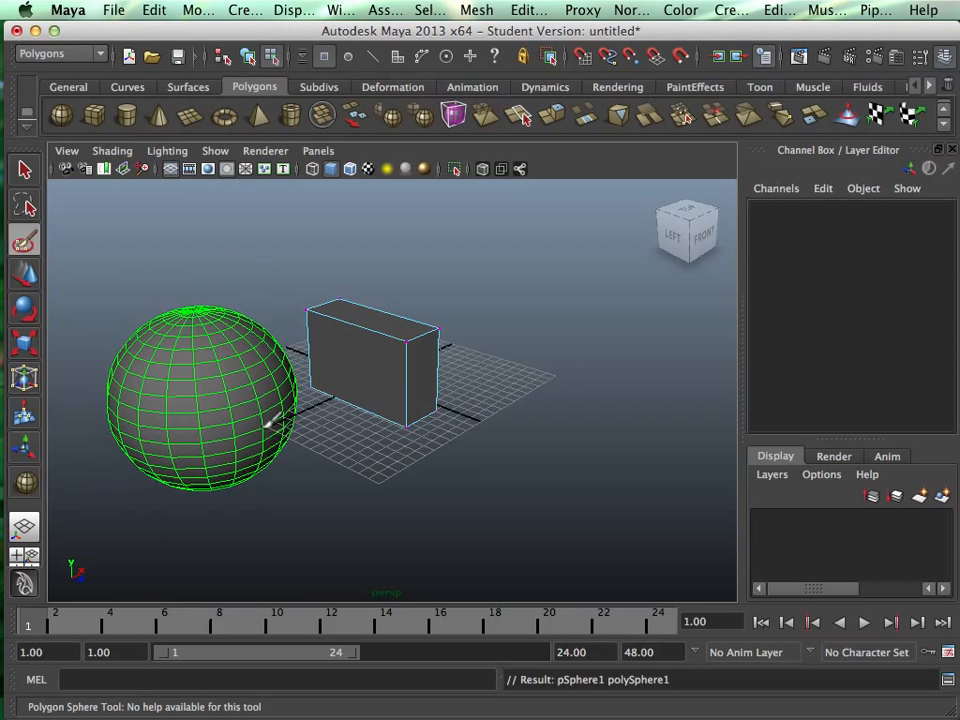
key(ctrl+Left)
key(ctrl+Right)
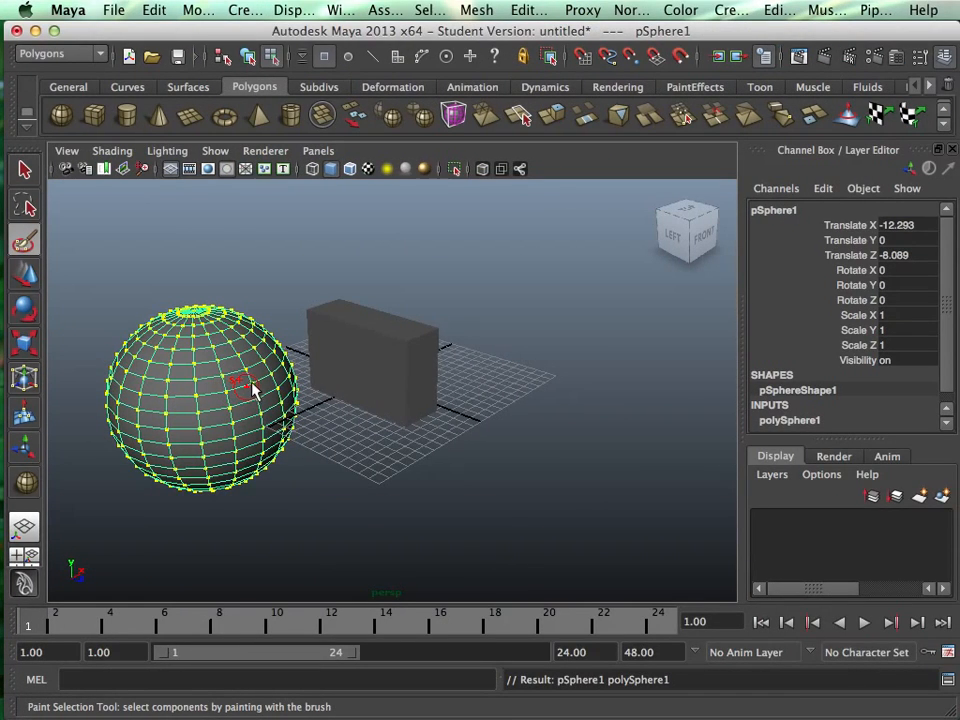
key(ctrl+Left)
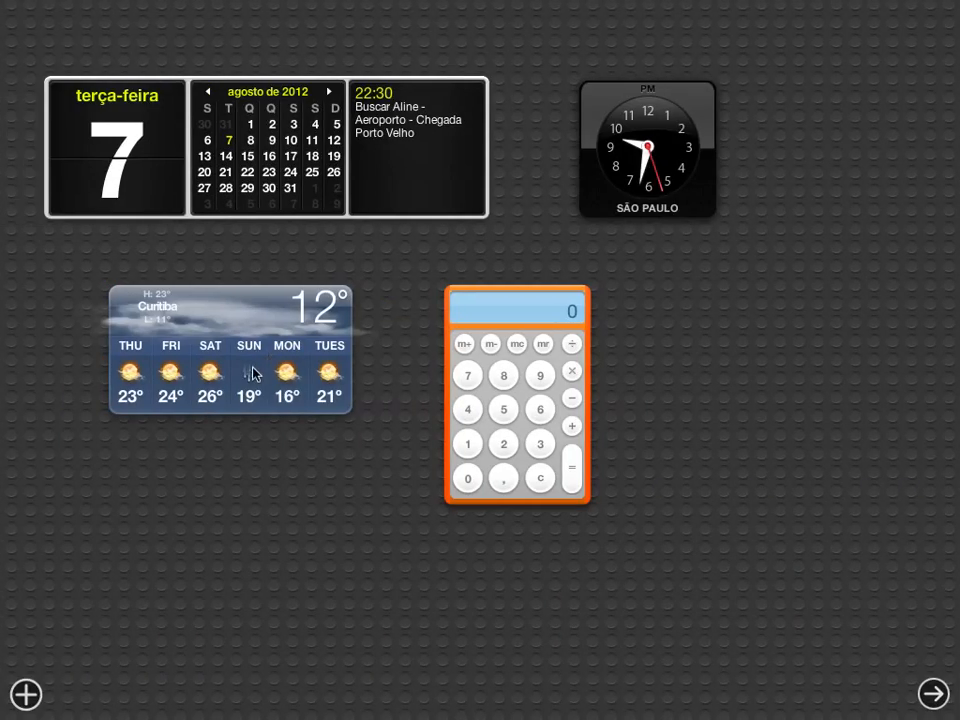
key(ctrl+Right)
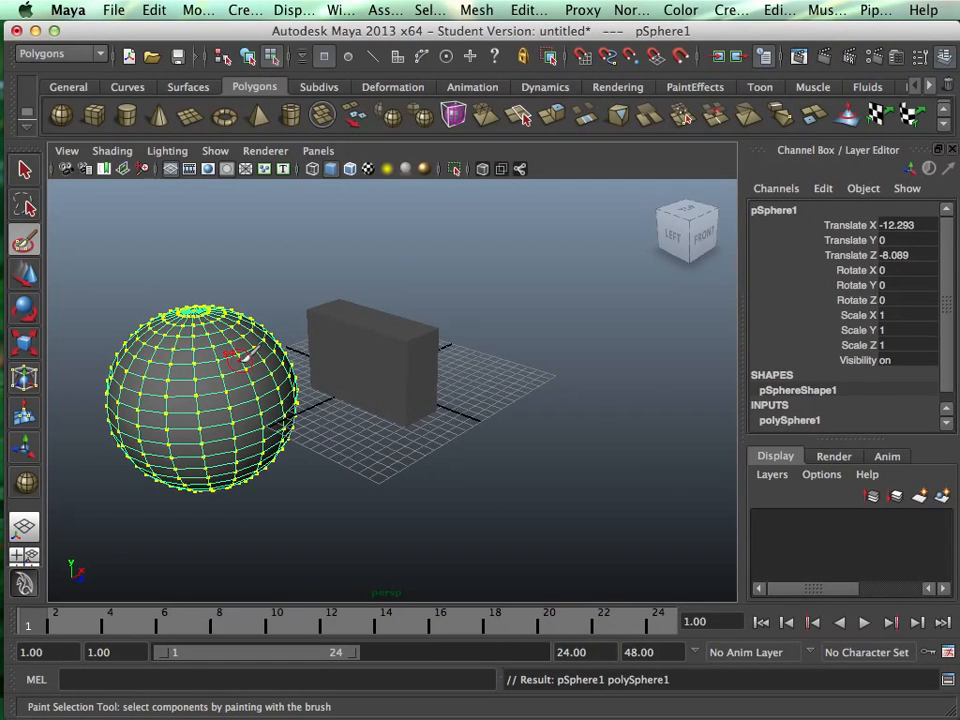
- Switch the sphere to face mode and paint-select a patch of faces on its side
right_click(243, 356)
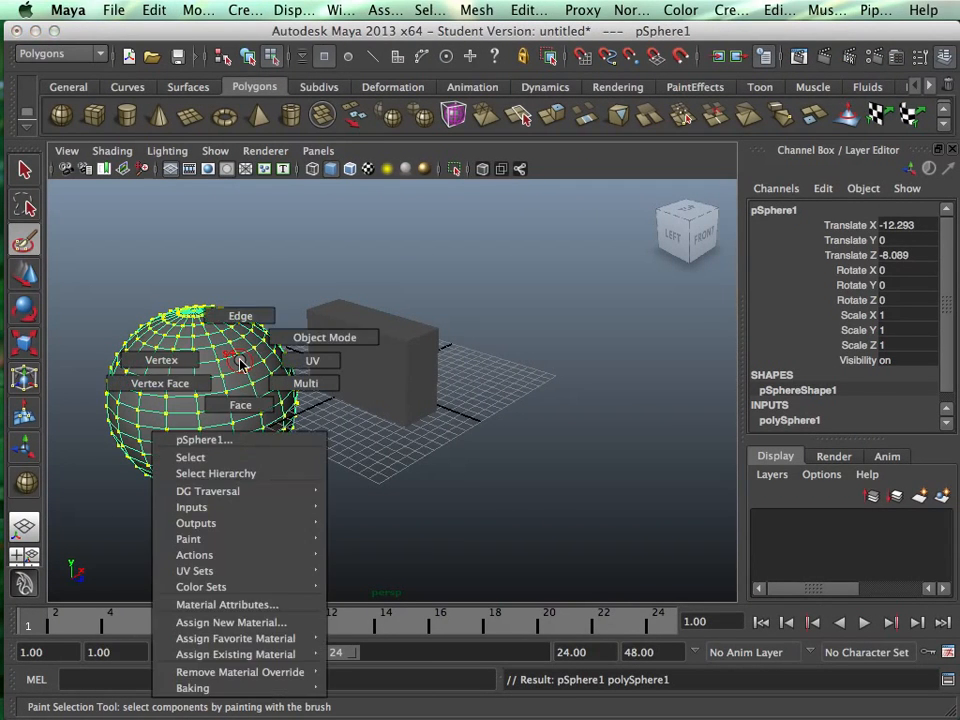
right_click(240, 364)
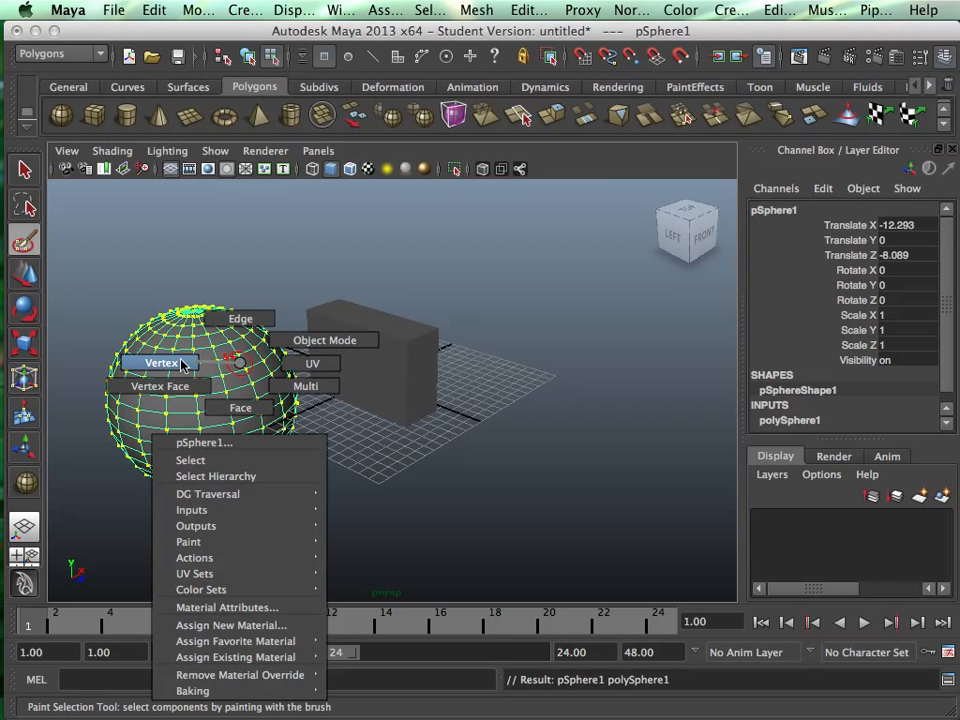
click(240, 407)
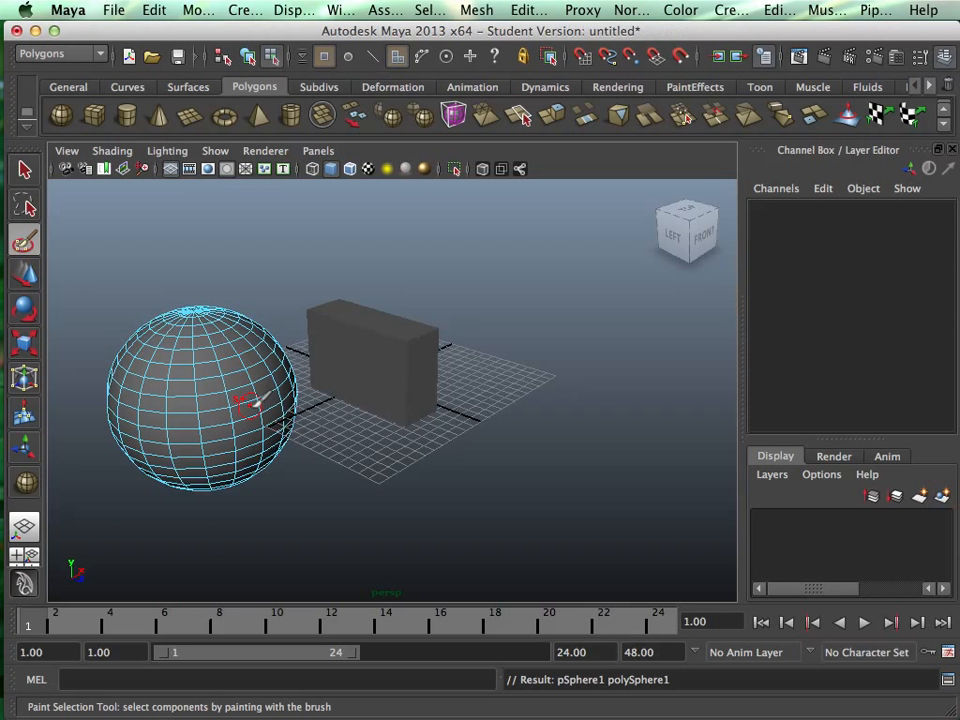
mouse_move(208, 370)
mouse_down()
mouse_move(221, 433)
mouse_move(245, 409)
mouse_move(235, 362)
mouse_move(274, 412)
mouse_move(243, 389)
mouse_move(238, 430)
mouse_up()
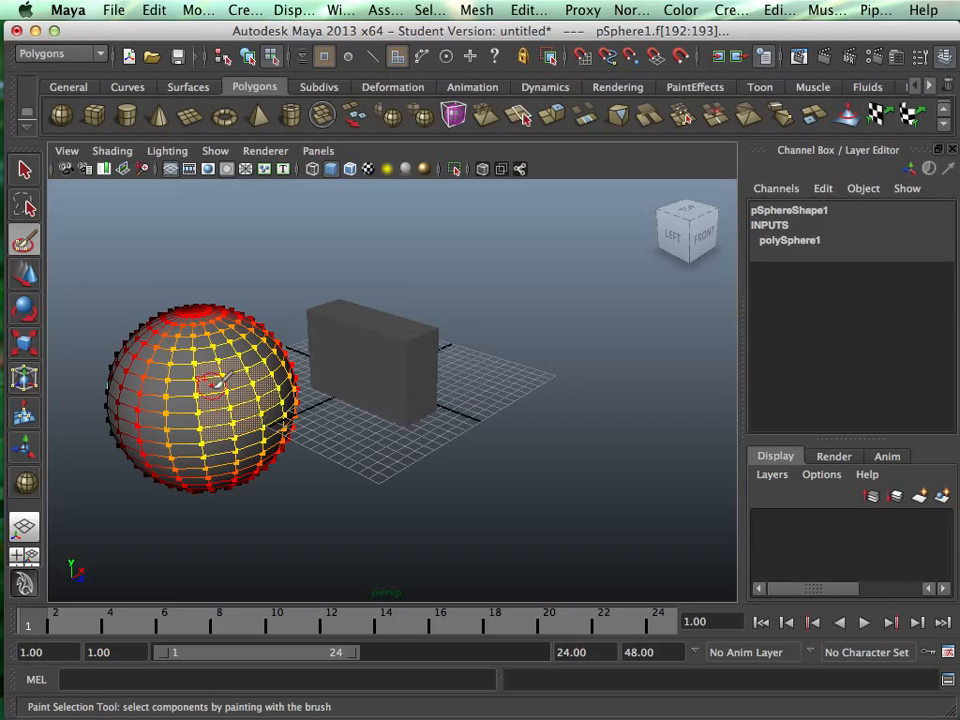
- Try pulling a single sphere face outward along Z with soft selection active, and undo the move
alt+drag(268, 423, 272, 396)
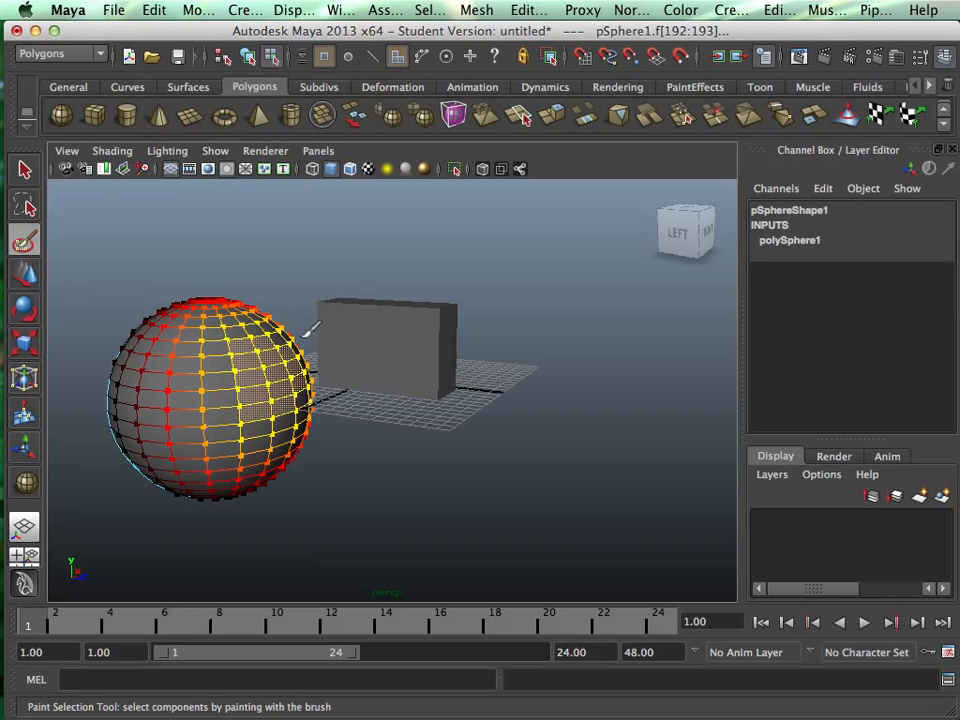
mouse_move(354, 424)
alt+mouse_down()
mouse_move(331, 461)
mouse_move(251, 499)
mouse_move(298, 491)
mouse_move(439, 414)
alt+mouse_up()
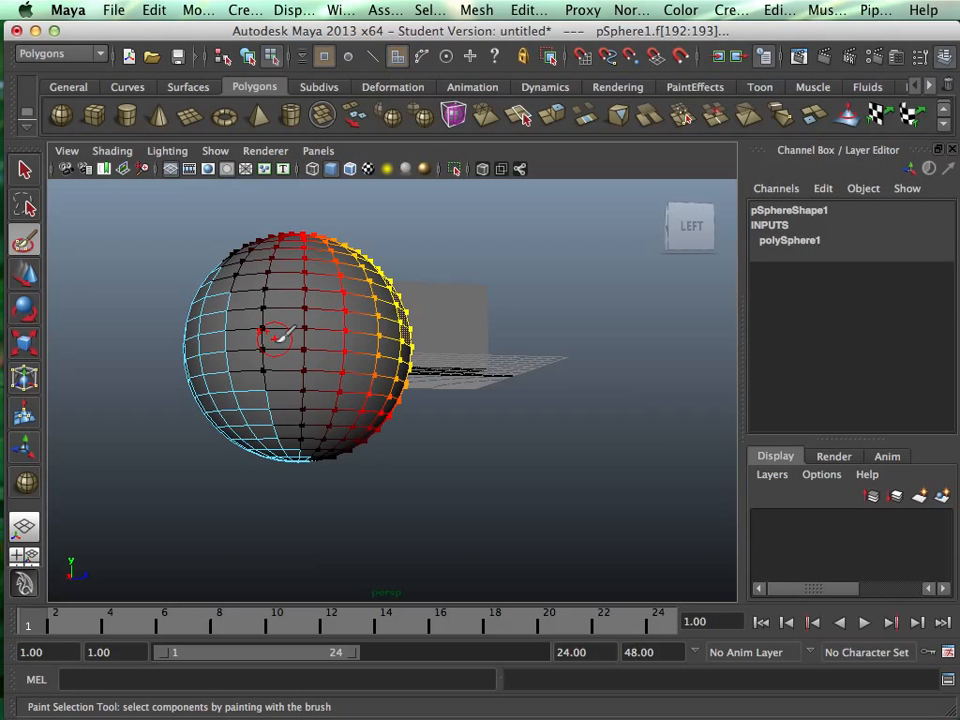
alt+drag(270, 360, 199, 429)
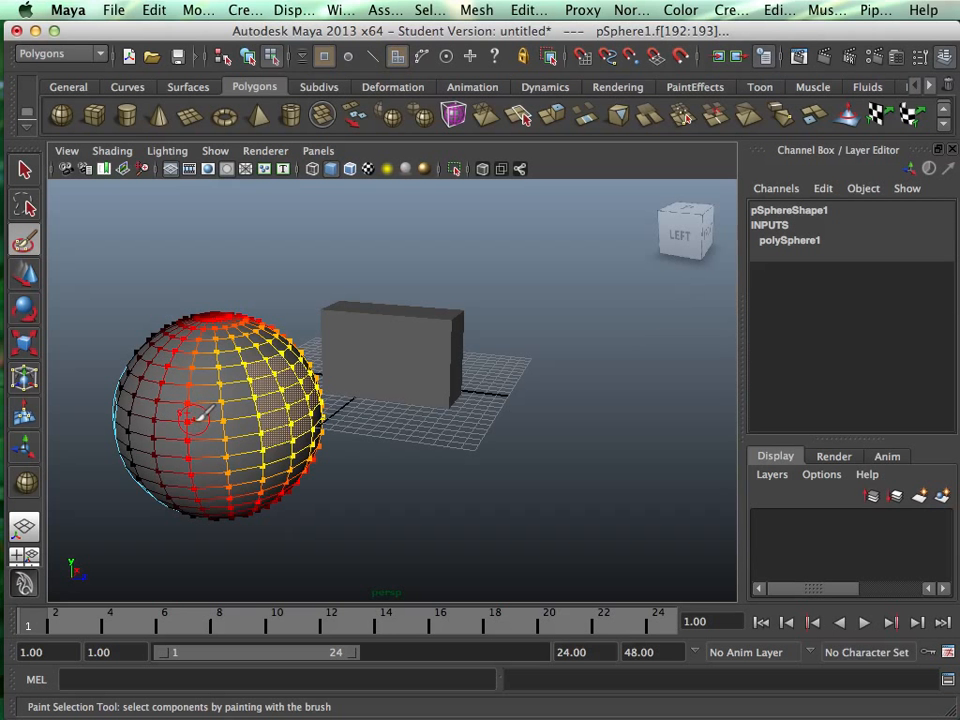
mouse_move(398, 405)
alt+mouse_down()
mouse_move(291, 422)
mouse_move(360, 403)
mouse_move(350, 400)
alt+mouse_up()
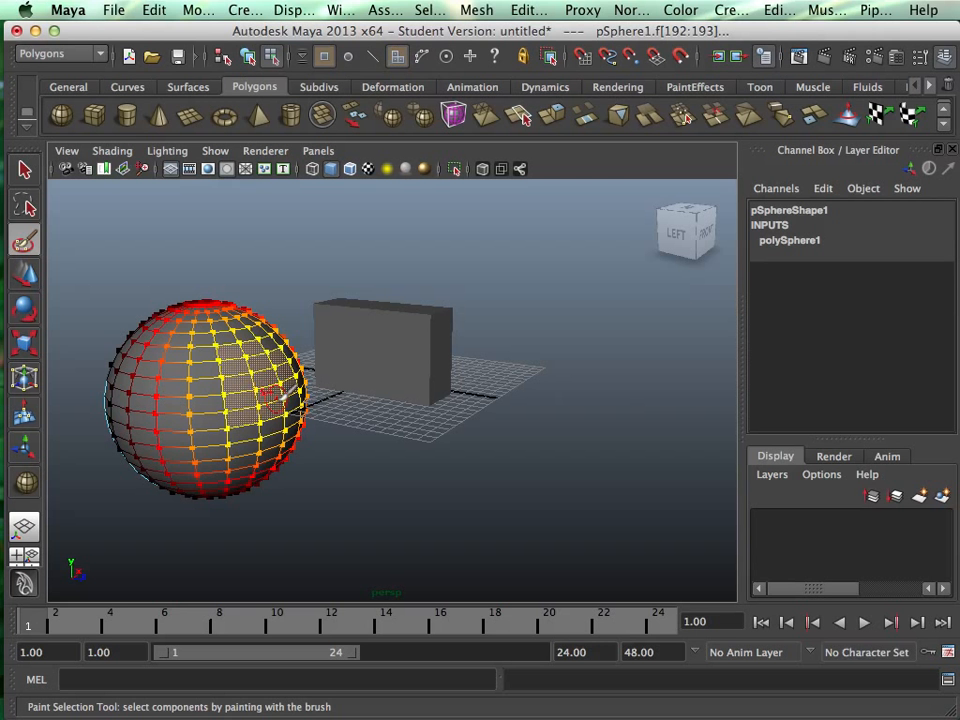
key(q)
click(280, 411)
key(w)
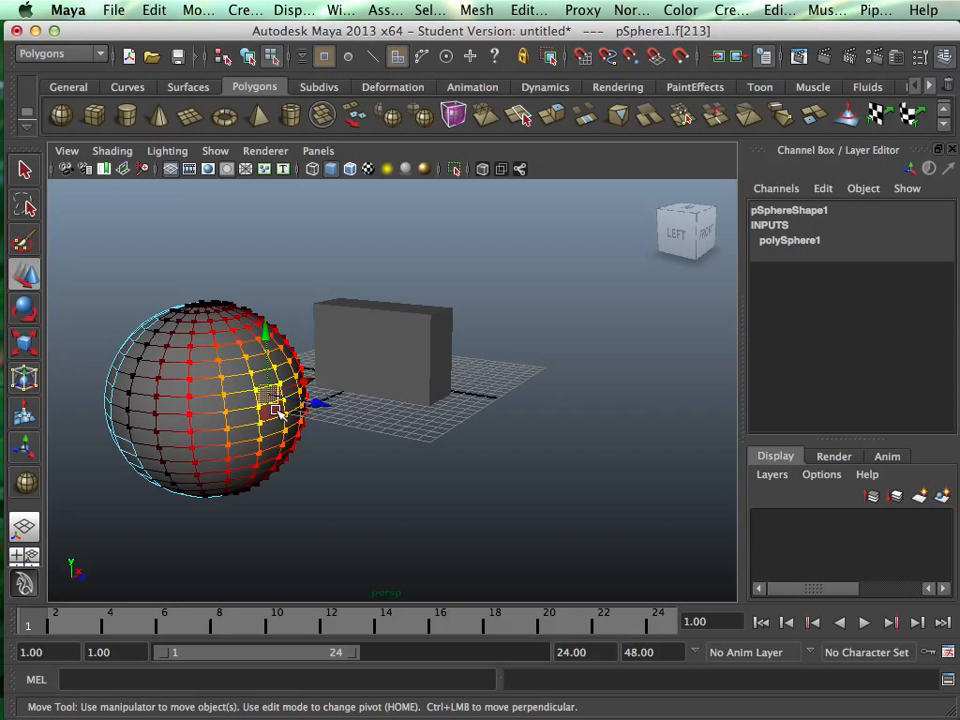
drag(312, 399, 384, 420)
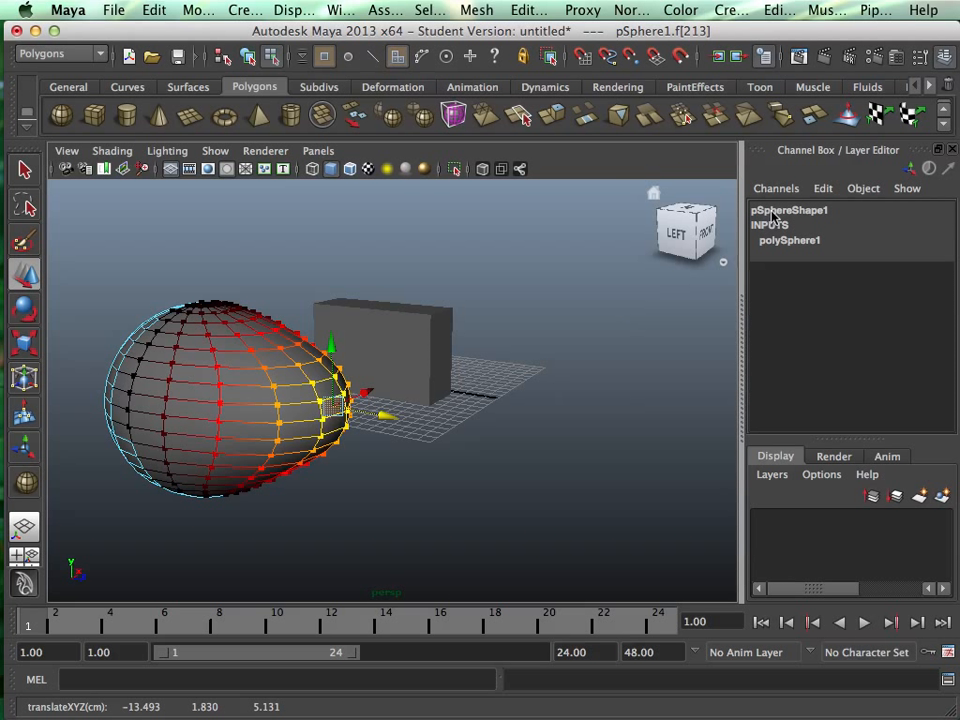
key(ctrl+z)
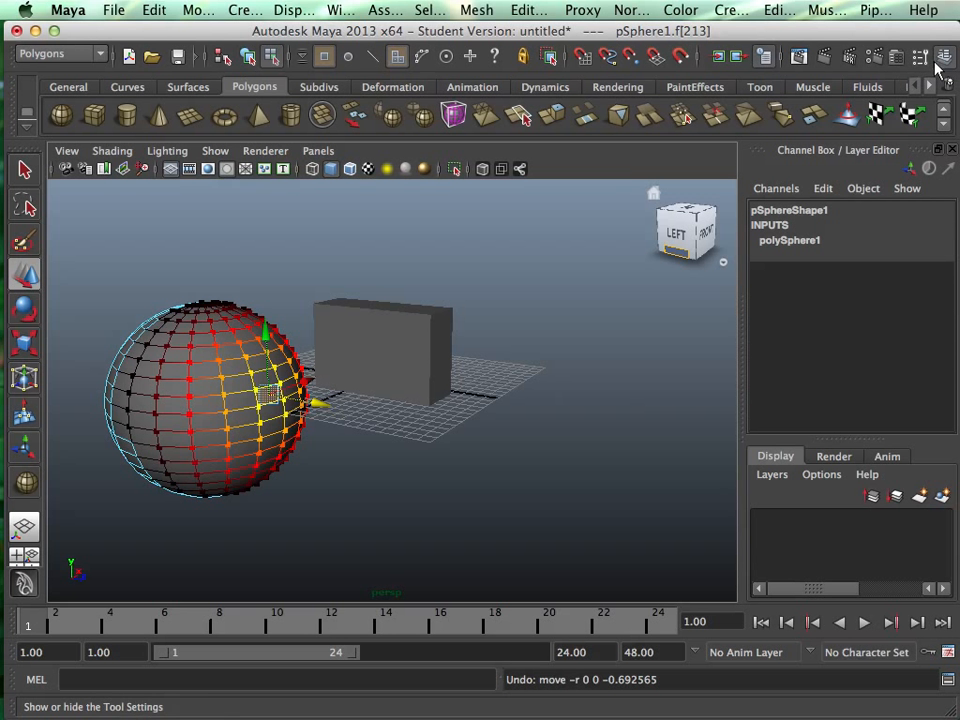
click(897, 58)
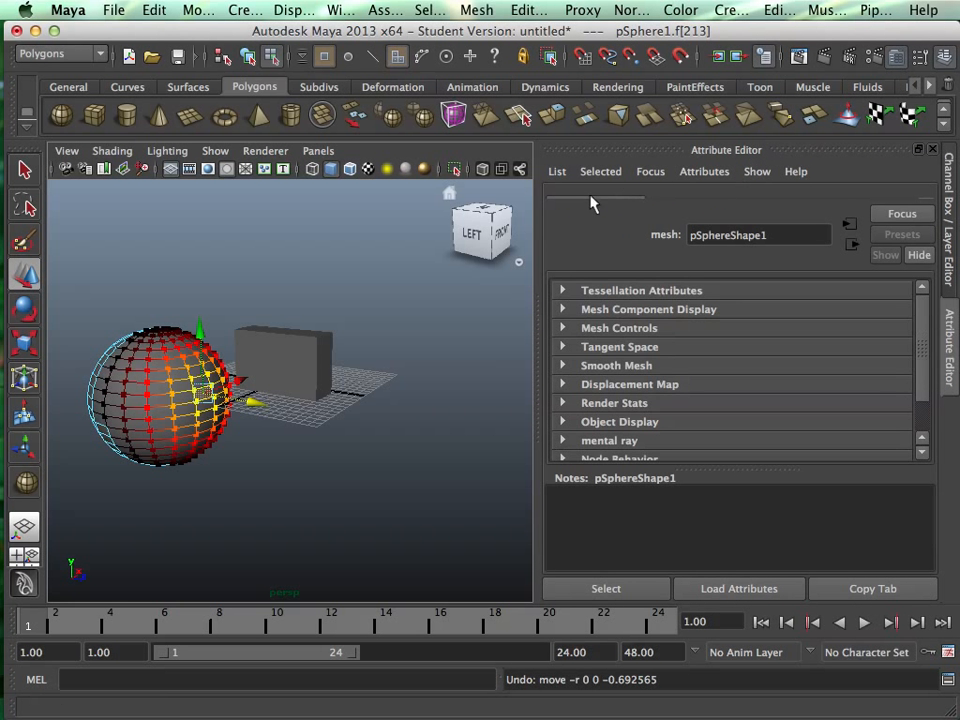
drag(722, 151, 335, 222)
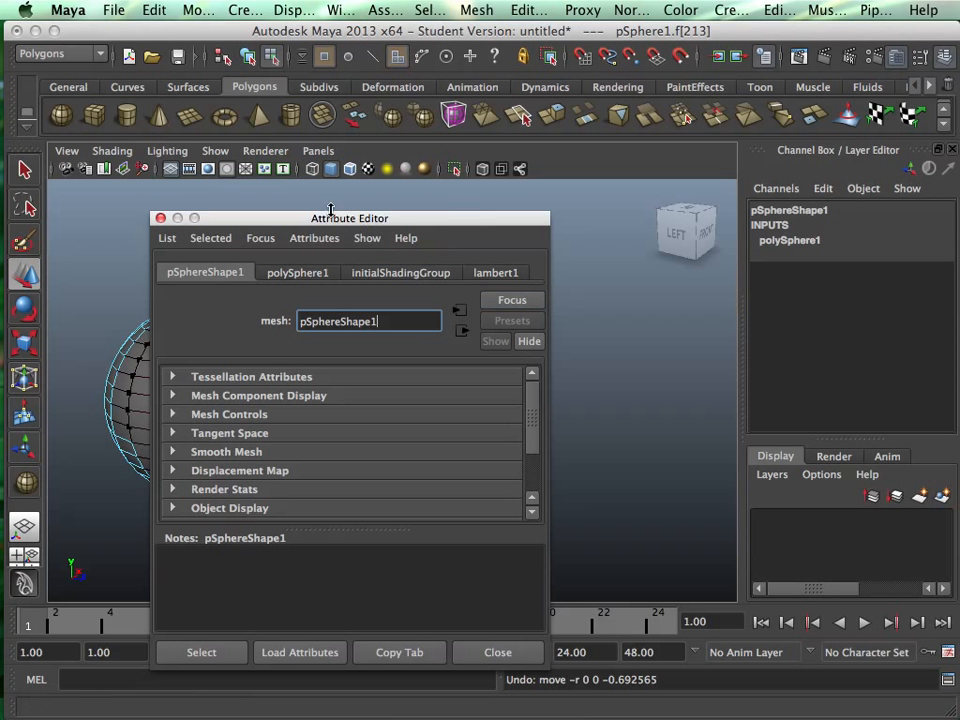
click(160, 218)
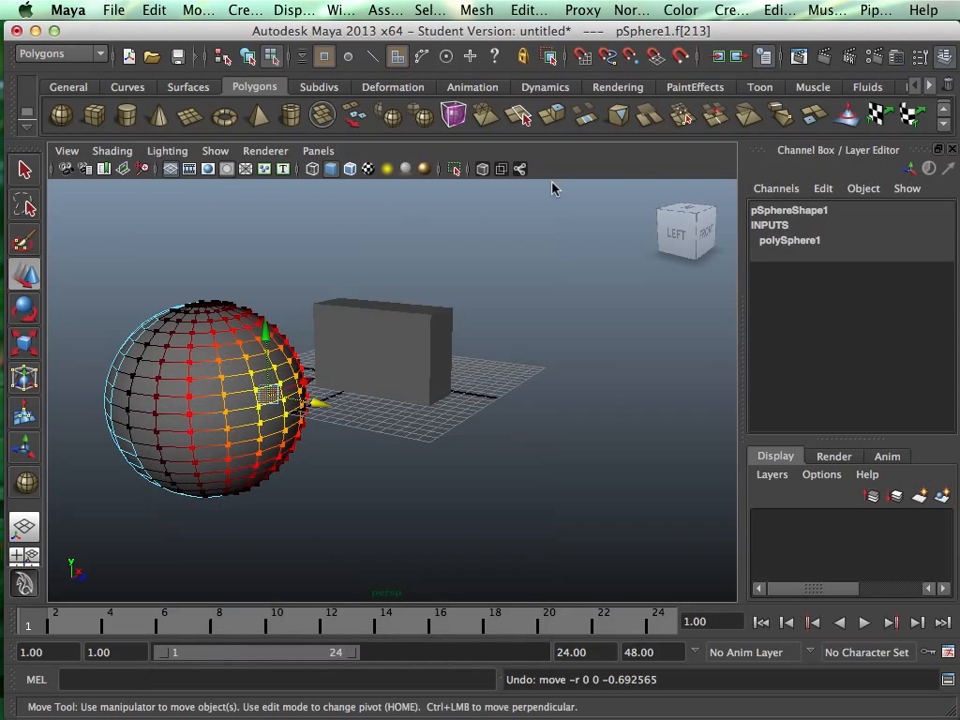
- Display the Move tool's settings and turn off Soft Select
click(921, 58)
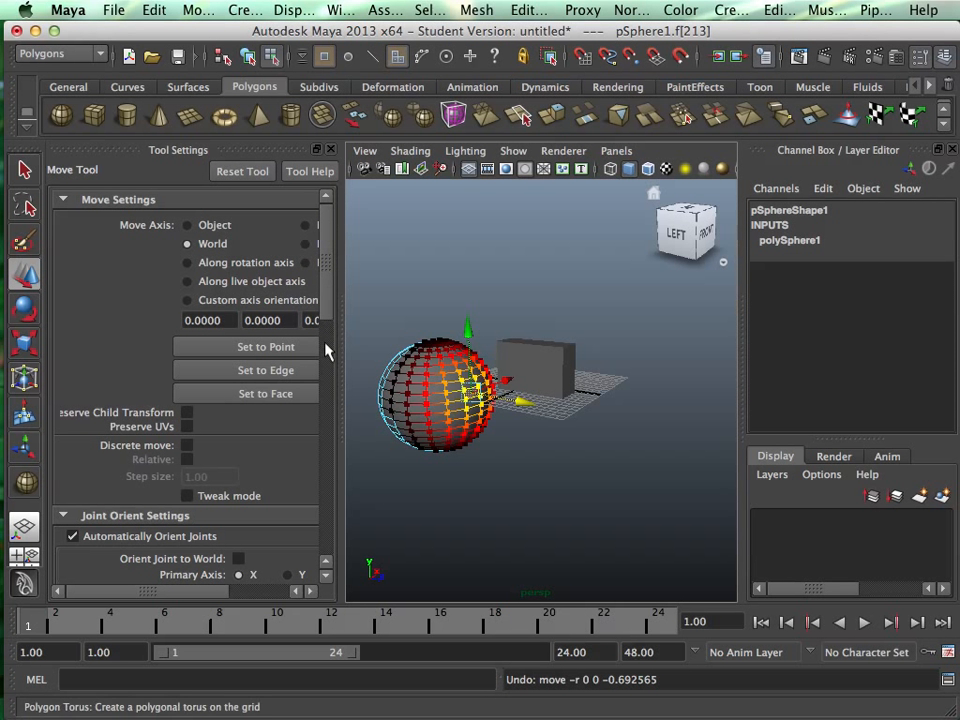
drag(325, 343, 326, 460)
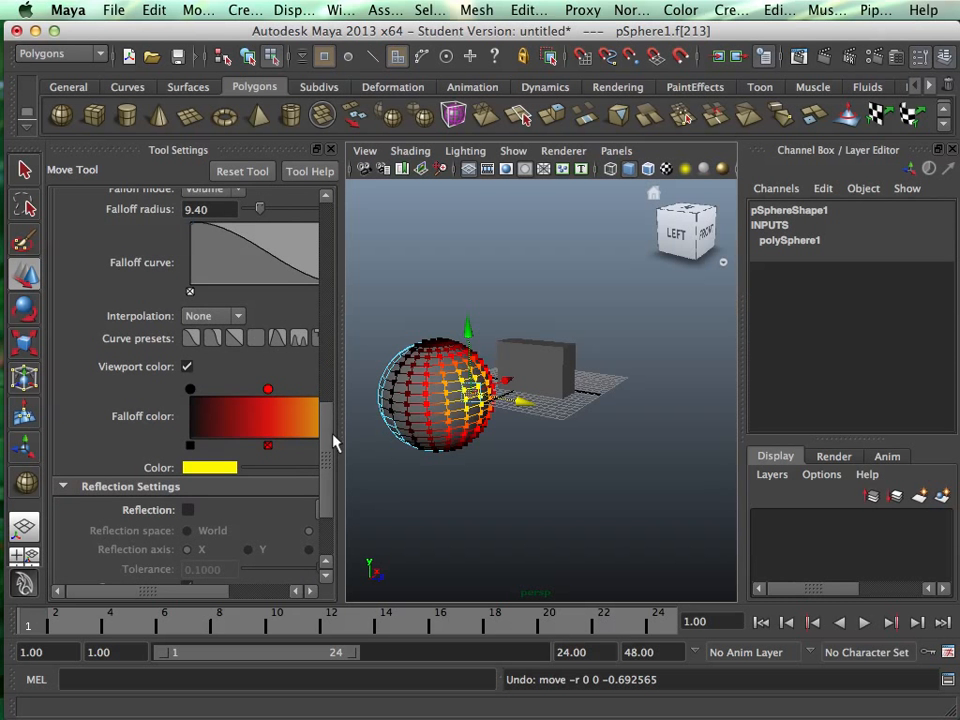
scroll(328, 358, up, 5)
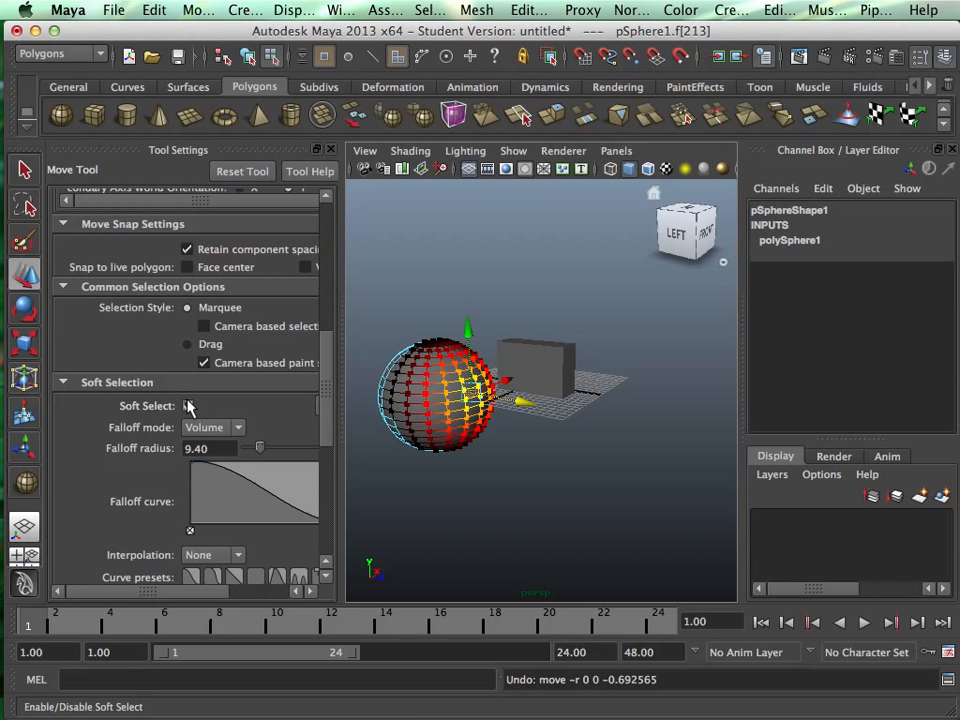
click(188, 402)
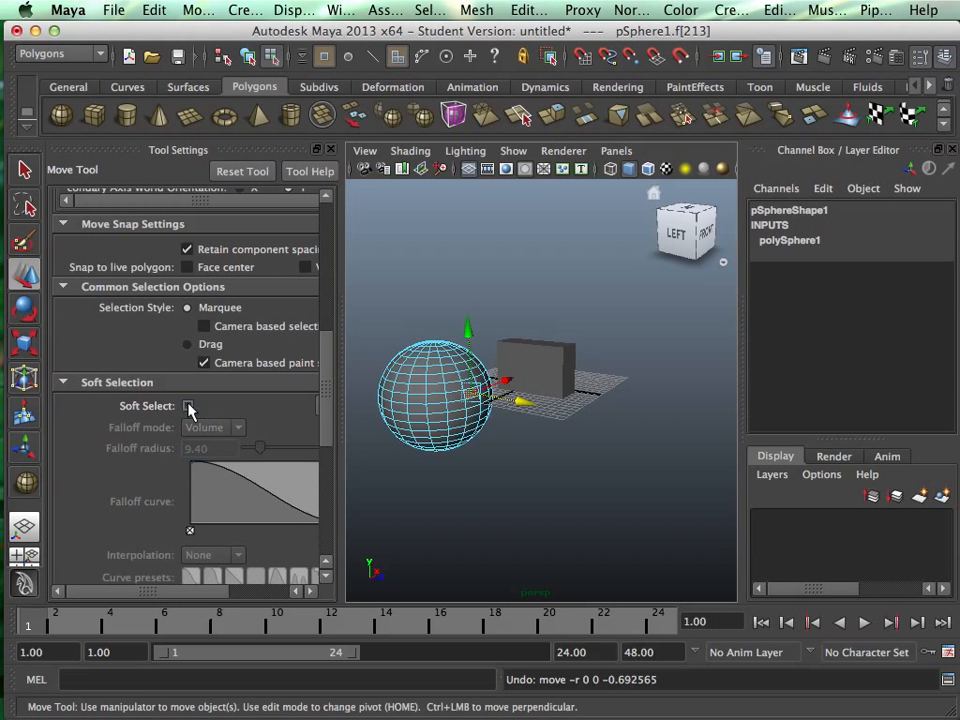
- Try pulling one sphere face along Z to about 9.8 without soft selection, and undo the move
alt+drag(510, 418, 462, 395)
click(465, 414)
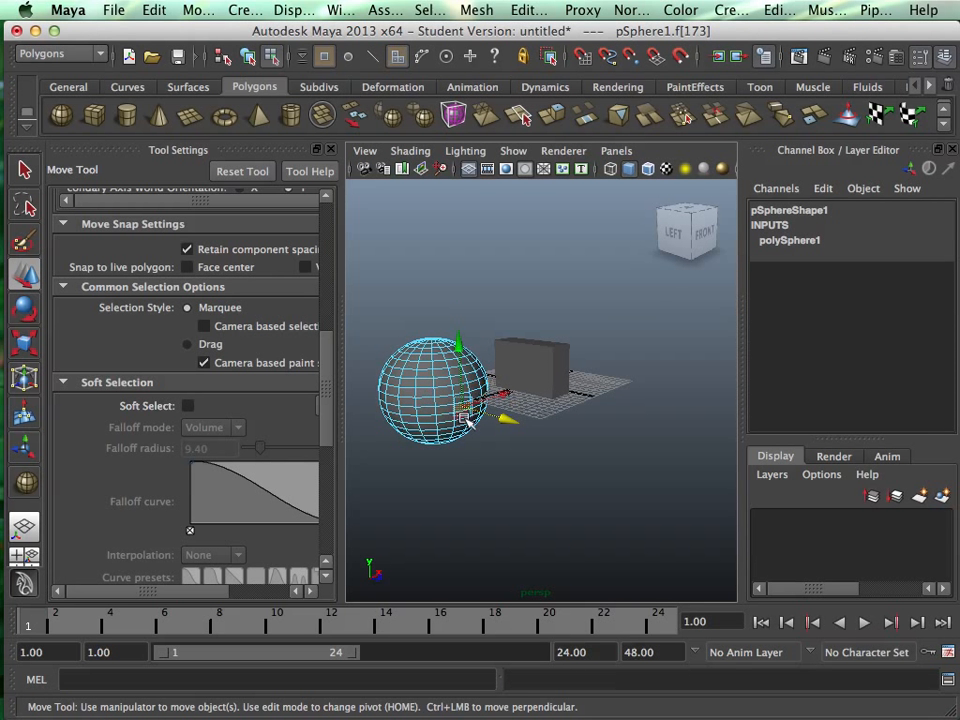
click(427, 396)
click(441, 366)
click(463, 410)
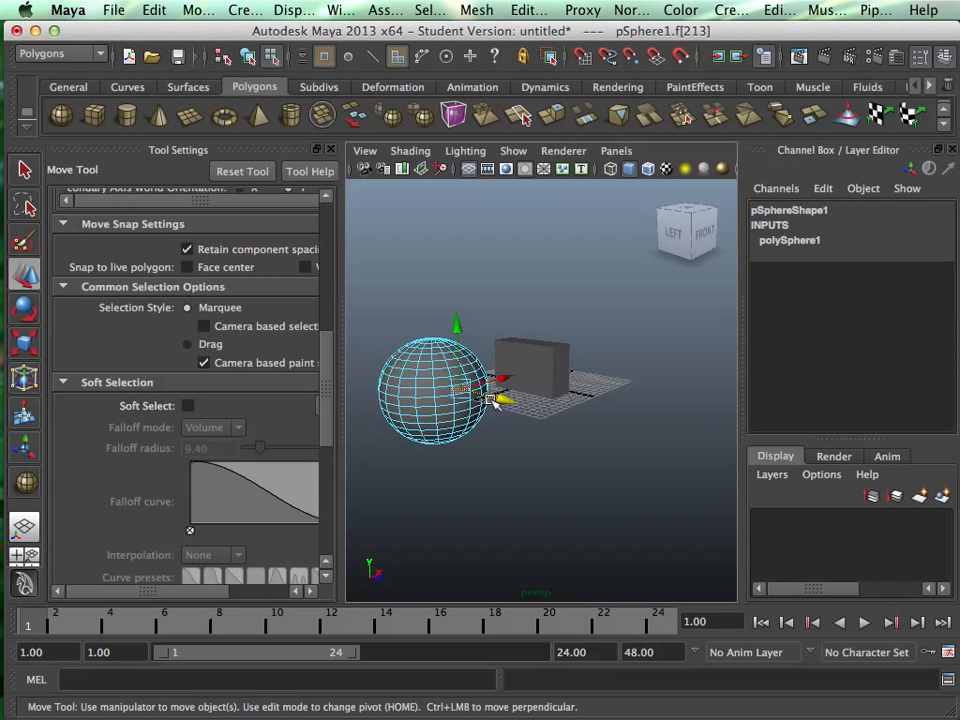
drag(448, 399, 575, 424)
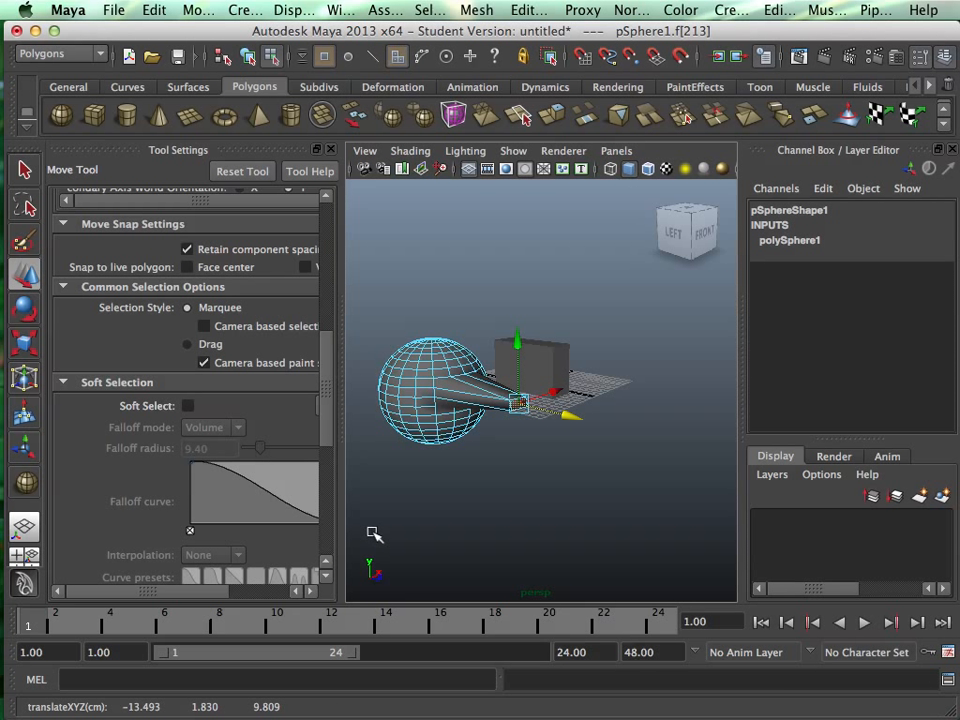
scroll(368, 540, up, 5)
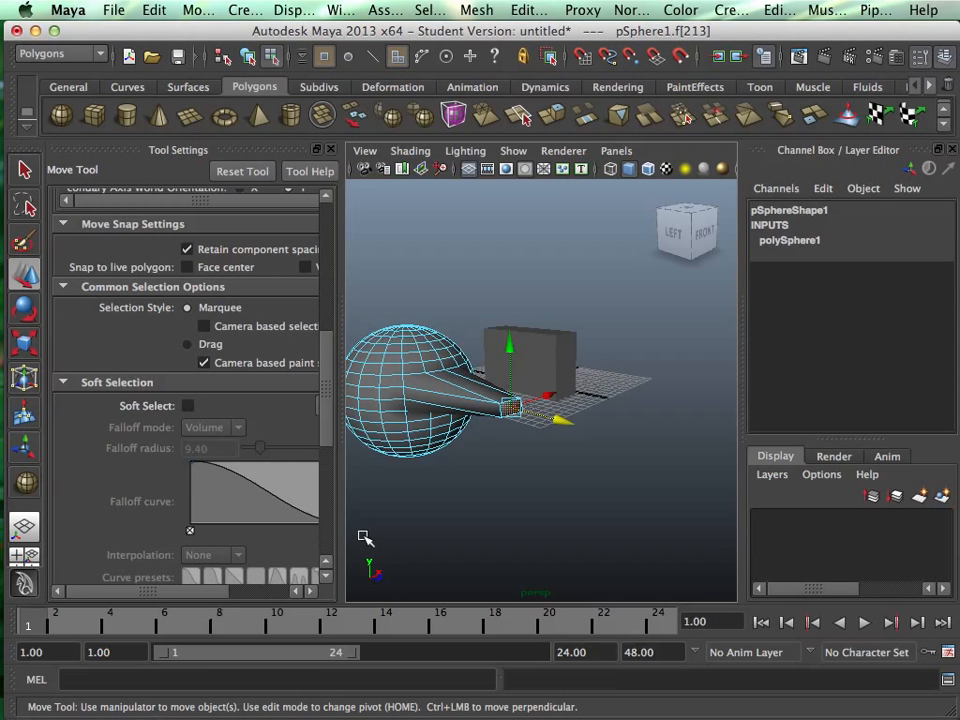
key(ctrl+z)
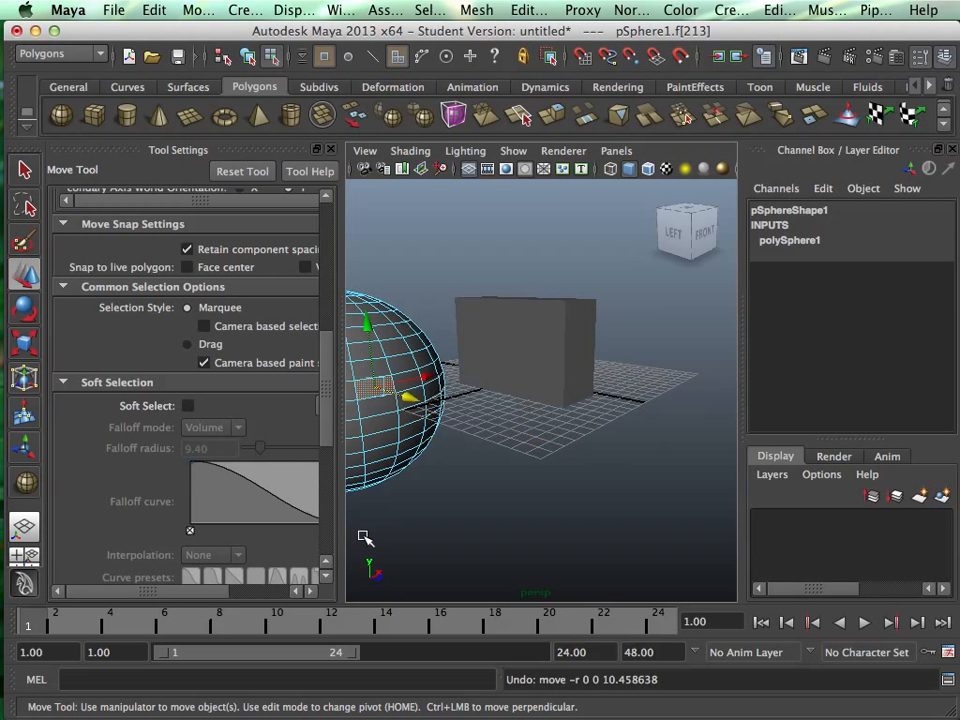
- Turn Soft Select back on, try pulling the selected sphere face slightly along Z, and undo the move
alt+drag(480, 435, 506, 429)
alt+middle_drag(506, 429, 619, 426)
alt+drag(619, 426, 516, 412)
click(188, 405)
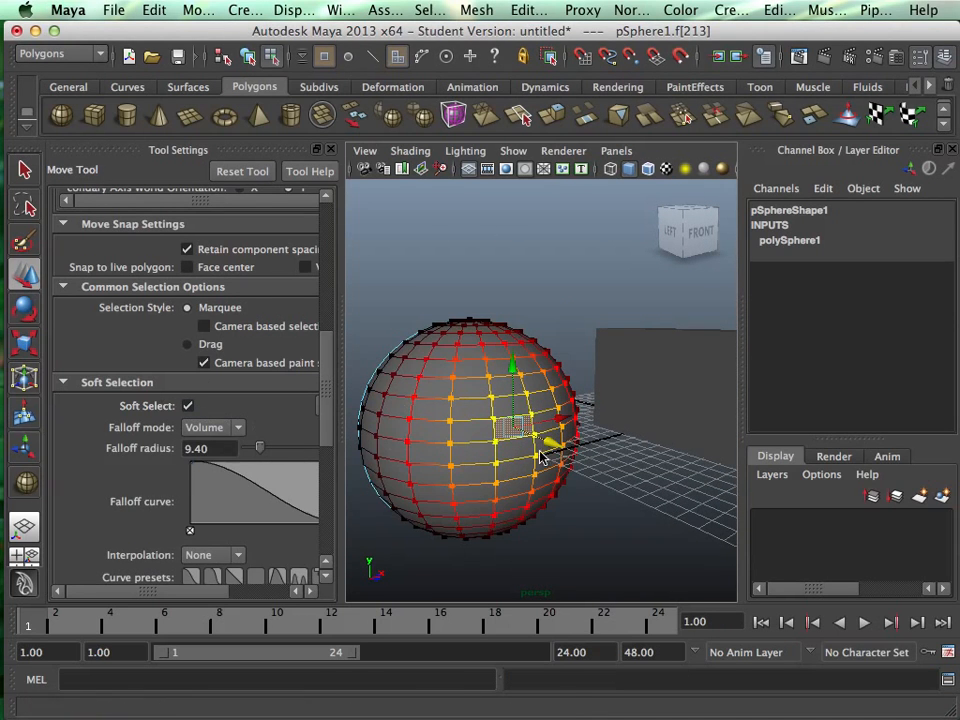
mouse_move(566, 455)
mouse_down()
mouse_move(671, 476)
mouse_move(699, 497)
mouse_move(500, 443)
mouse_move(521, 440)
mouse_move(580, 472)
mouse_up()
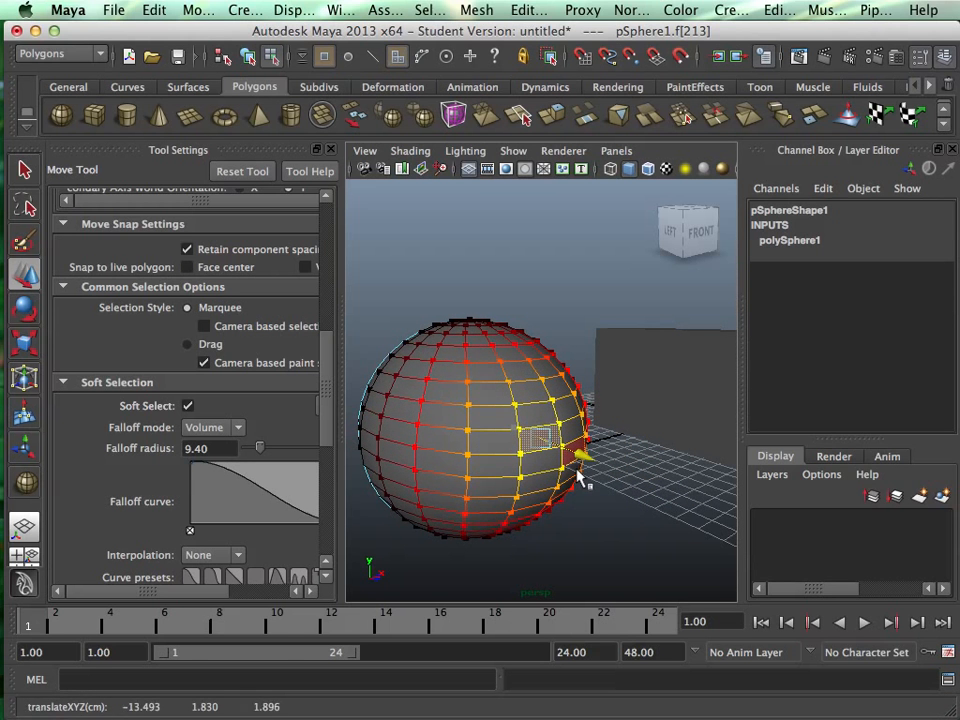
key(super+z)
- Deselect the sphere's face, turn off Soft Select and close the tool settings
click(541, 320)
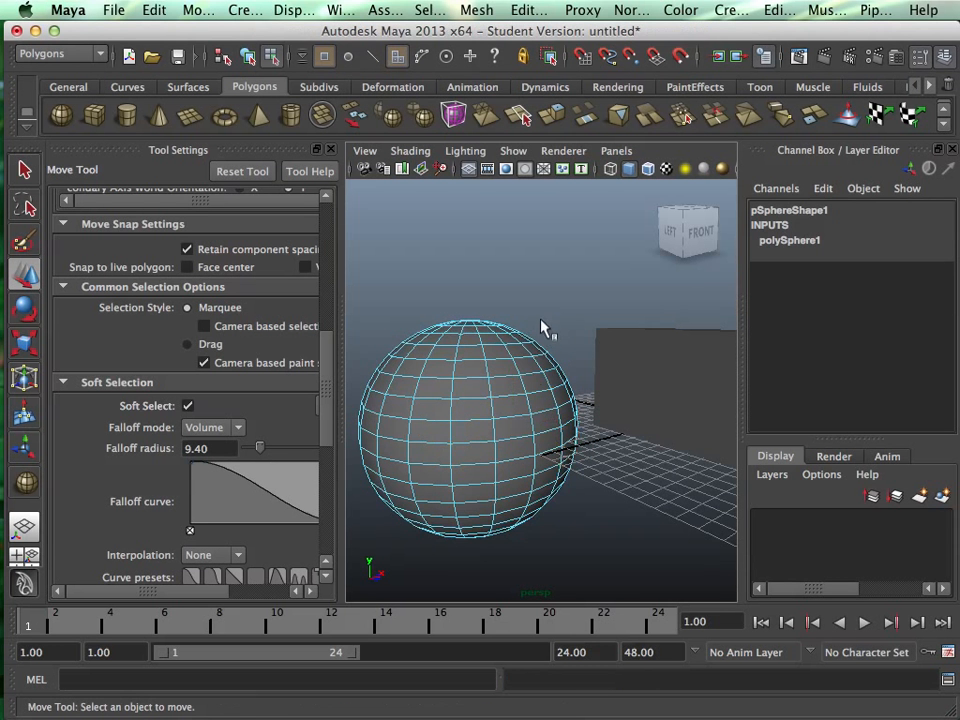
click(188, 405)
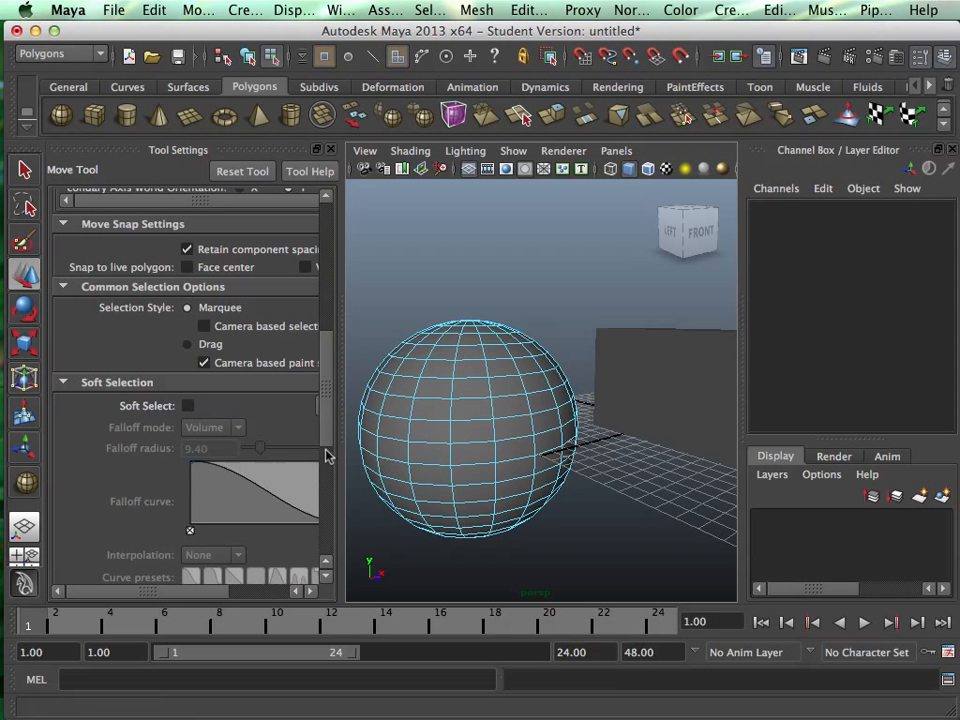
click(331, 150)
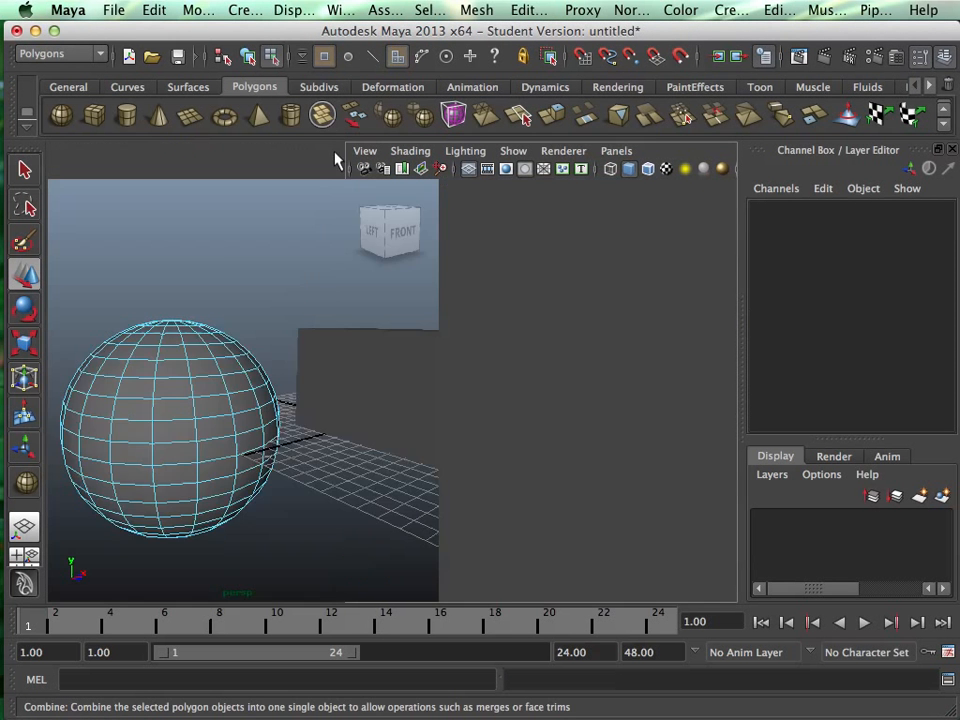
- Return the sphere from face component selection to Object Mode
scroll(405, 375, up, 4)
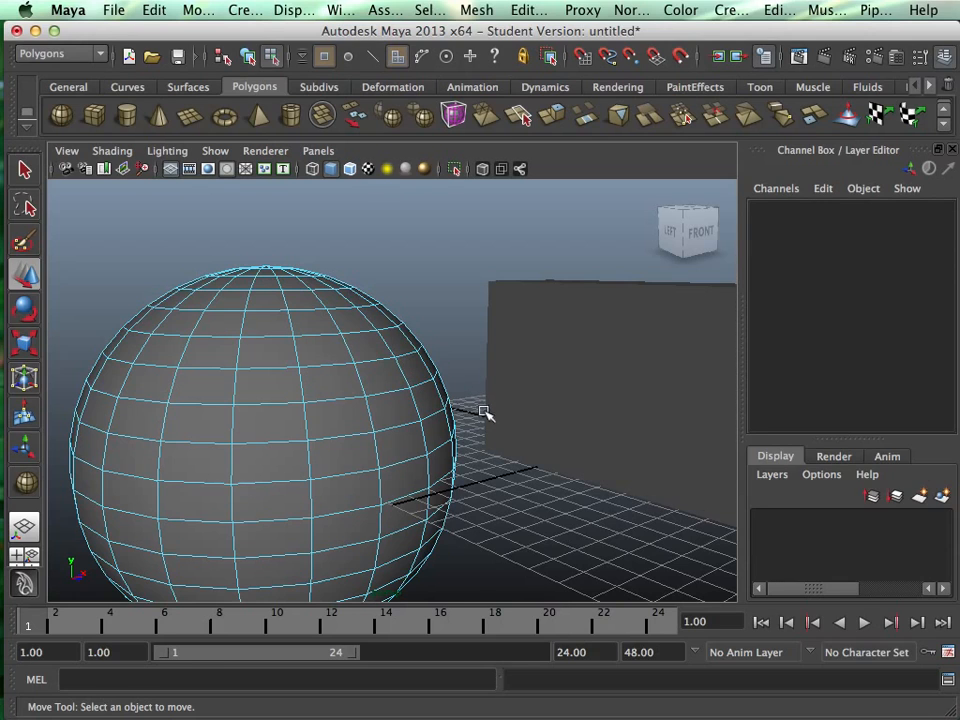
mouse_move(484, 411)
alt+mouse_down()
mouse_move(456, 416)
mouse_move(497, 426)
alt+mouse_up()
mouse_move(497, 426)
alt+middle_down()
mouse_move(478, 421)
mouse_move(505, 405)
alt+middle_up()
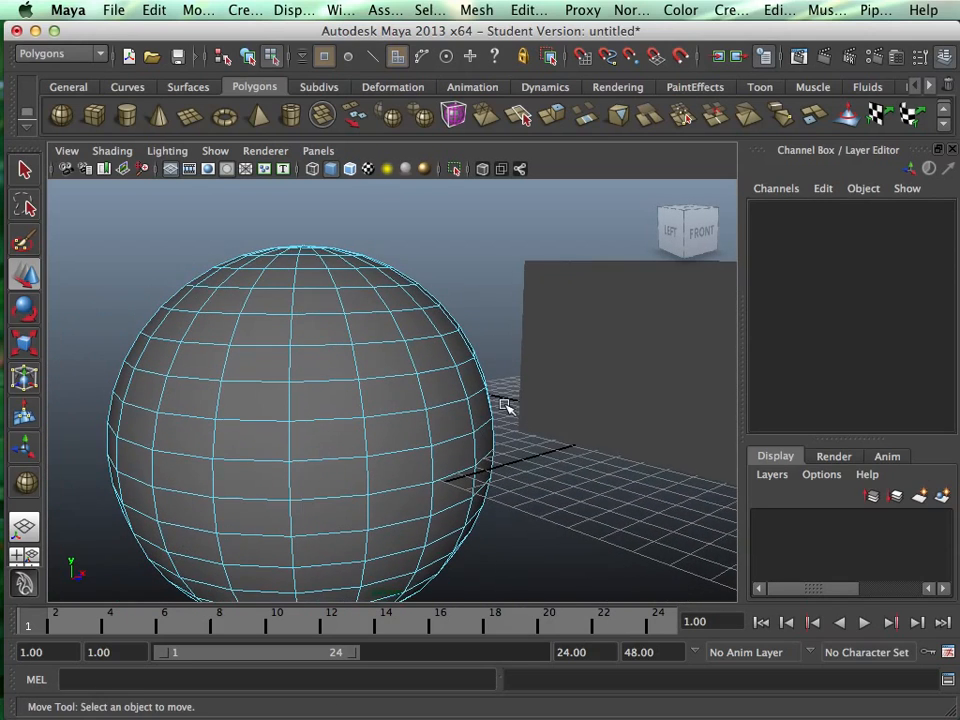
scroll(505, 405, down, 5)
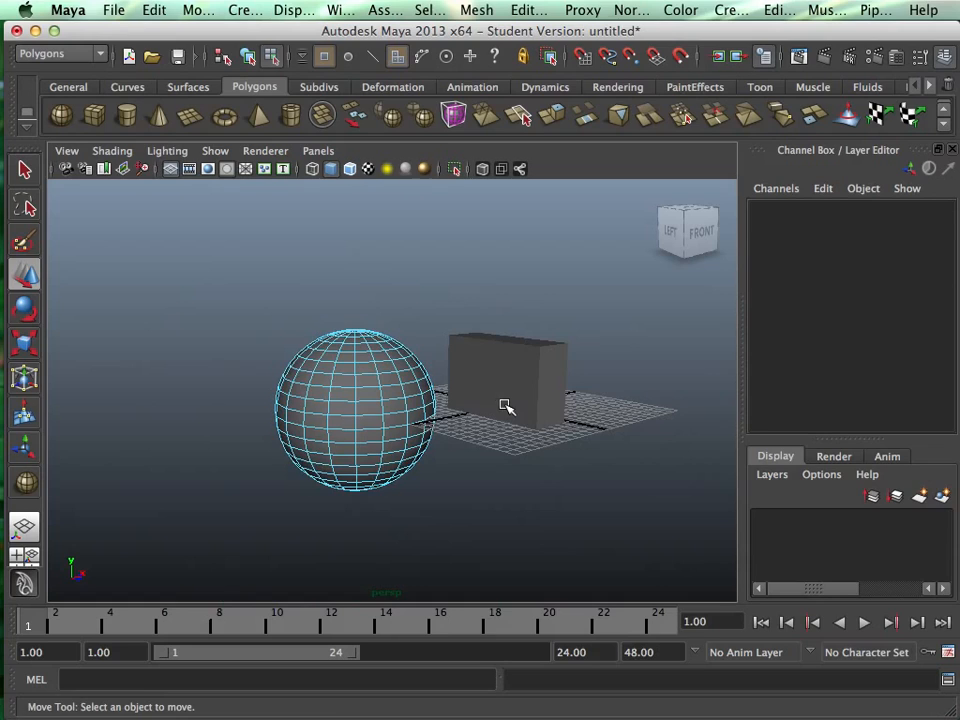
alt+drag(413, 320, 420, 354)
key(ctrl+Left)
key(ctrl+Right)
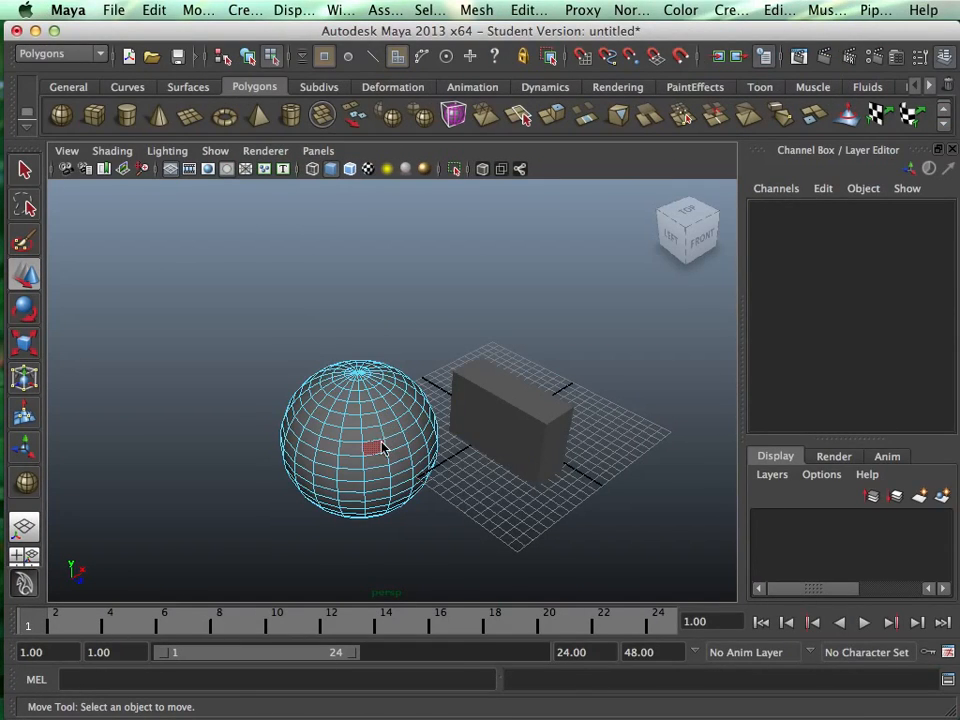
right_drag(381, 447, 438, 365)
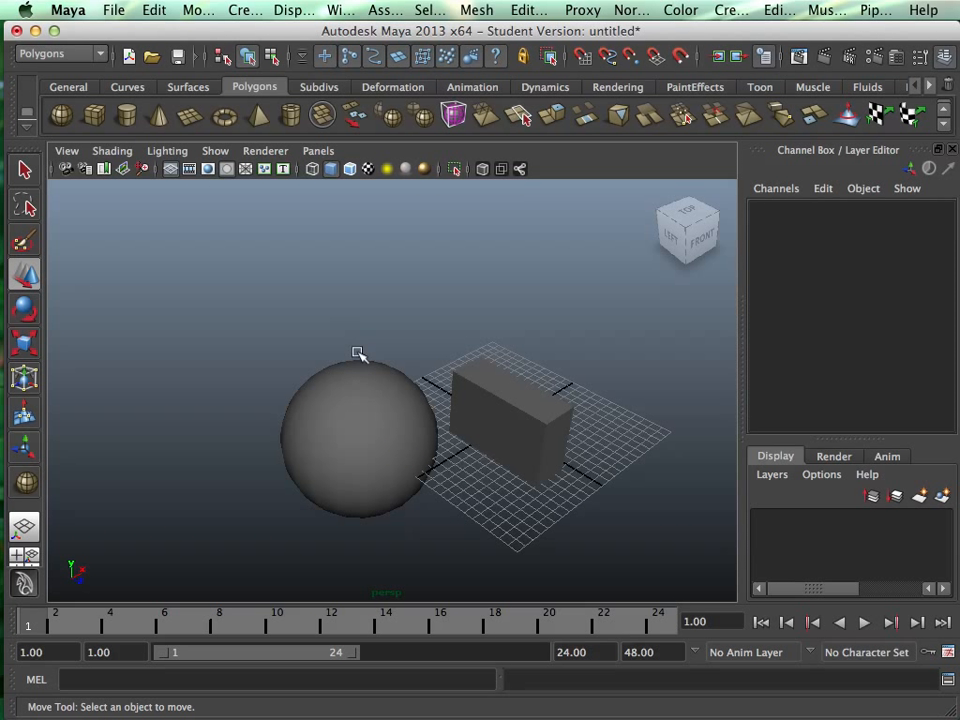
- Display the sphere's shape attributes, close the Attribute Editor, and review the component modes and material commands offered for the sphere
right_click(371, 476)
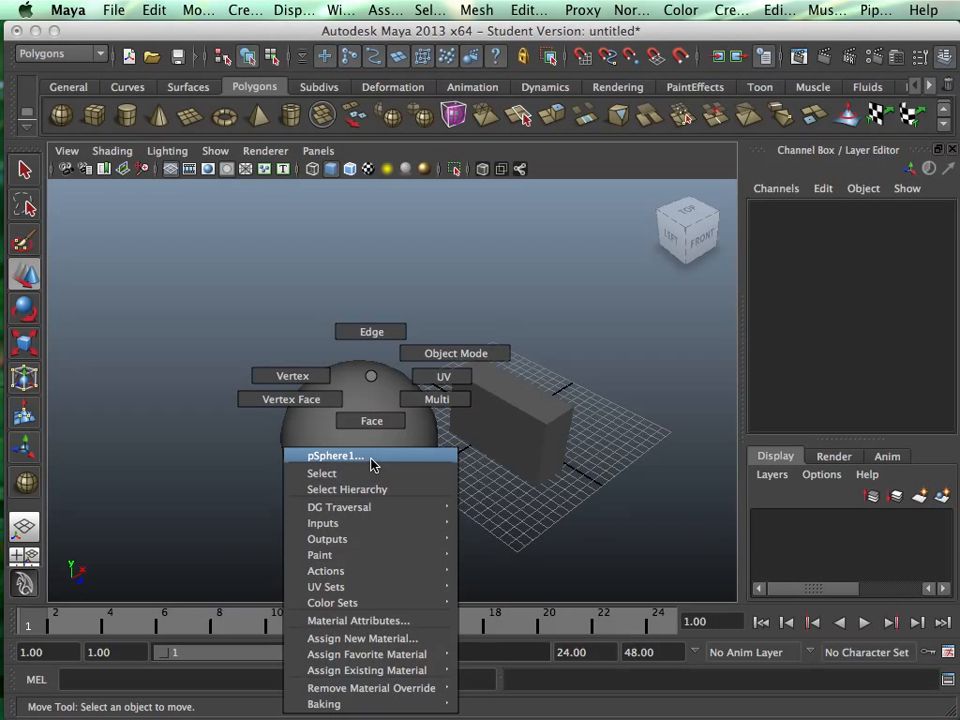
click(375, 459)
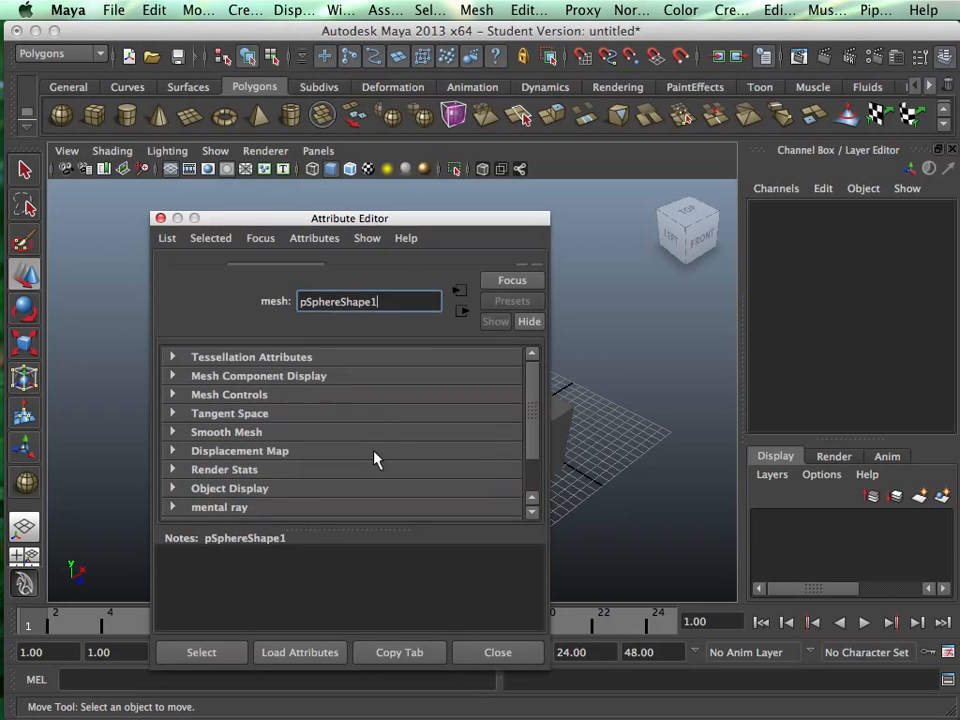
click(160, 218)
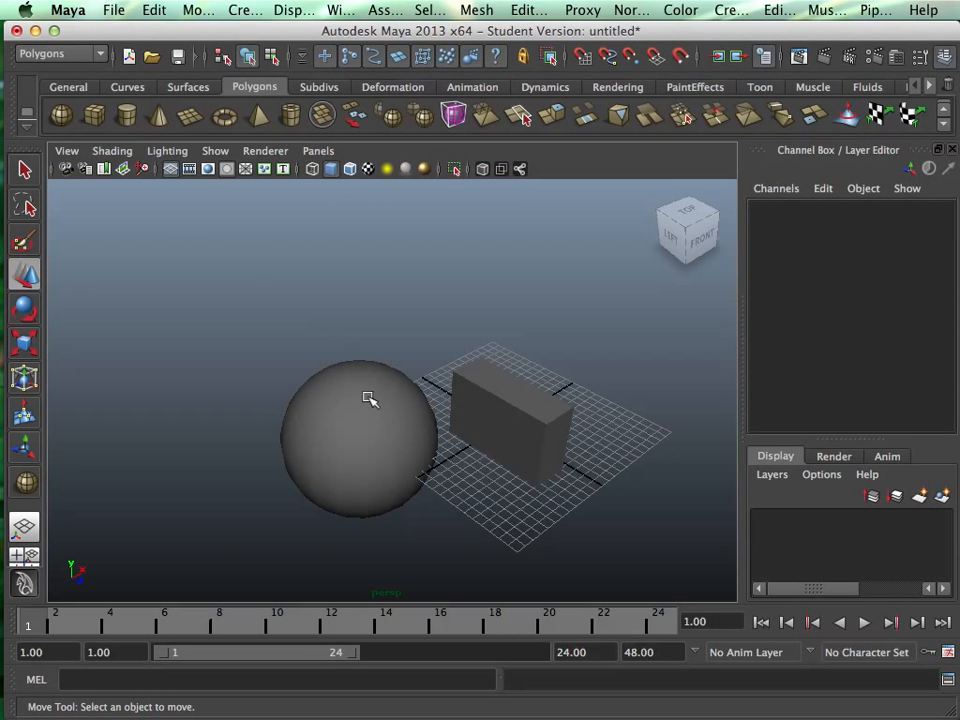
right_drag(368, 376, 368, 403)
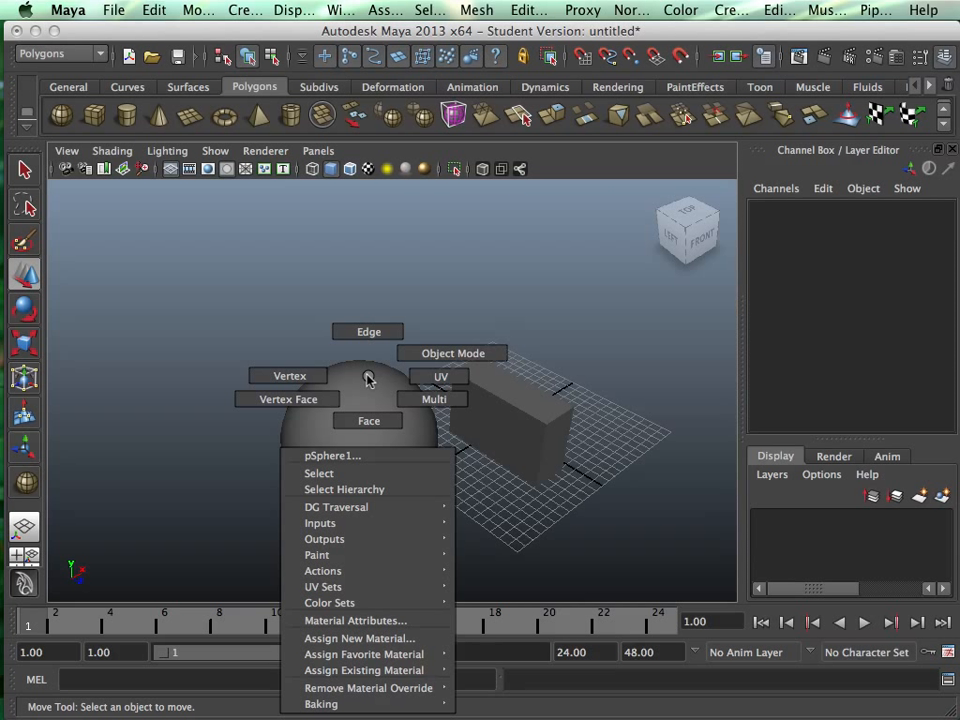
right_drag(368, 378, 350, 428)
mouse_move(360, 577)
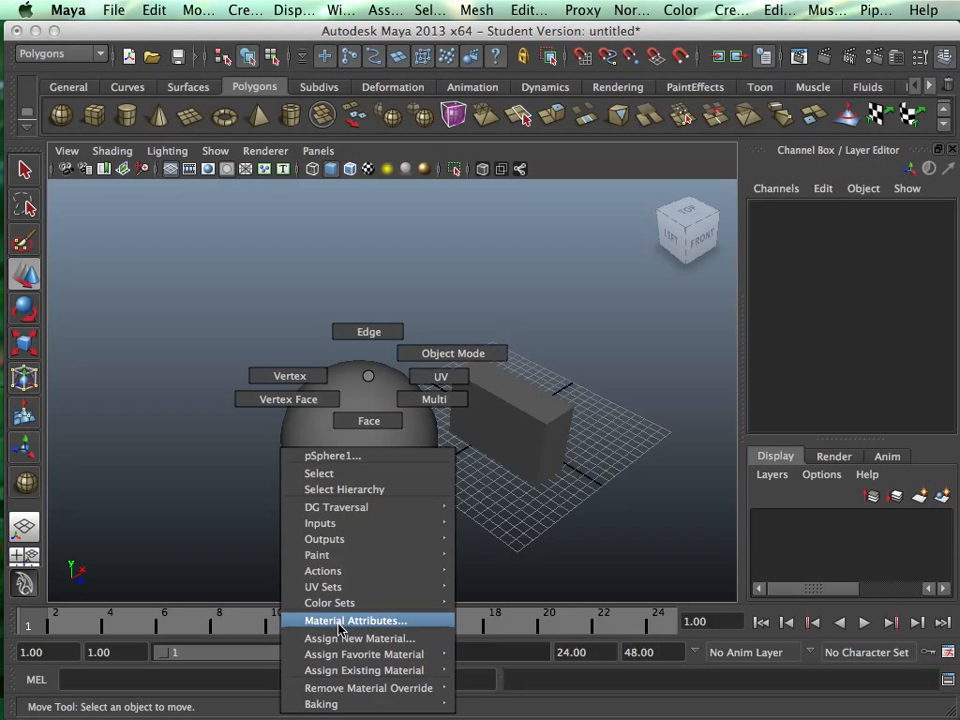
click(251, 546)
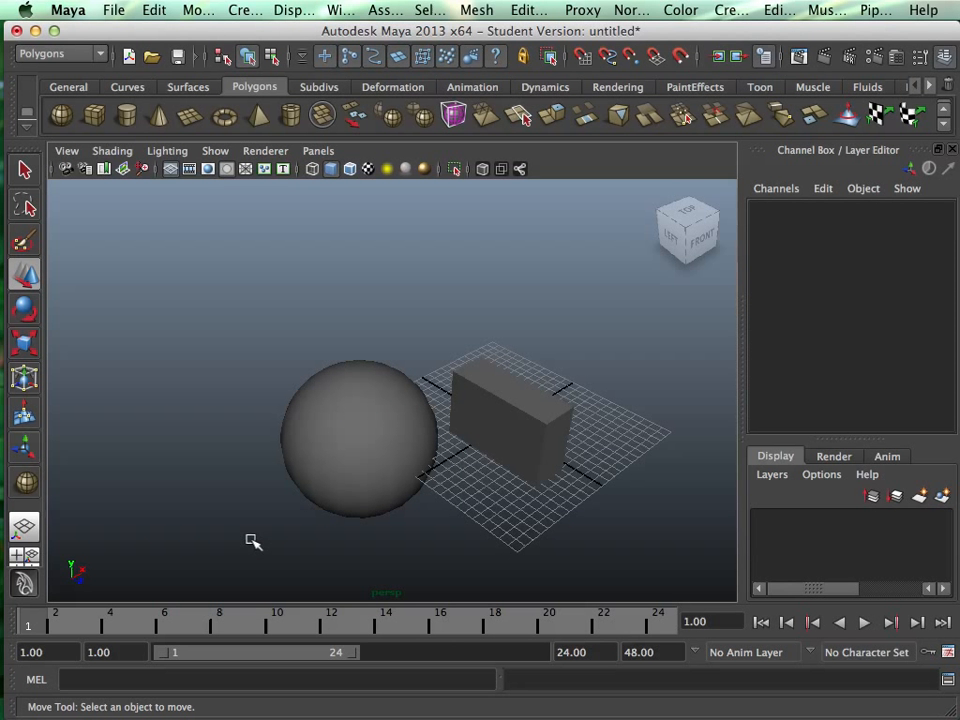
- Select the sphere and move it along Z to about -11.8
click(390, 437)
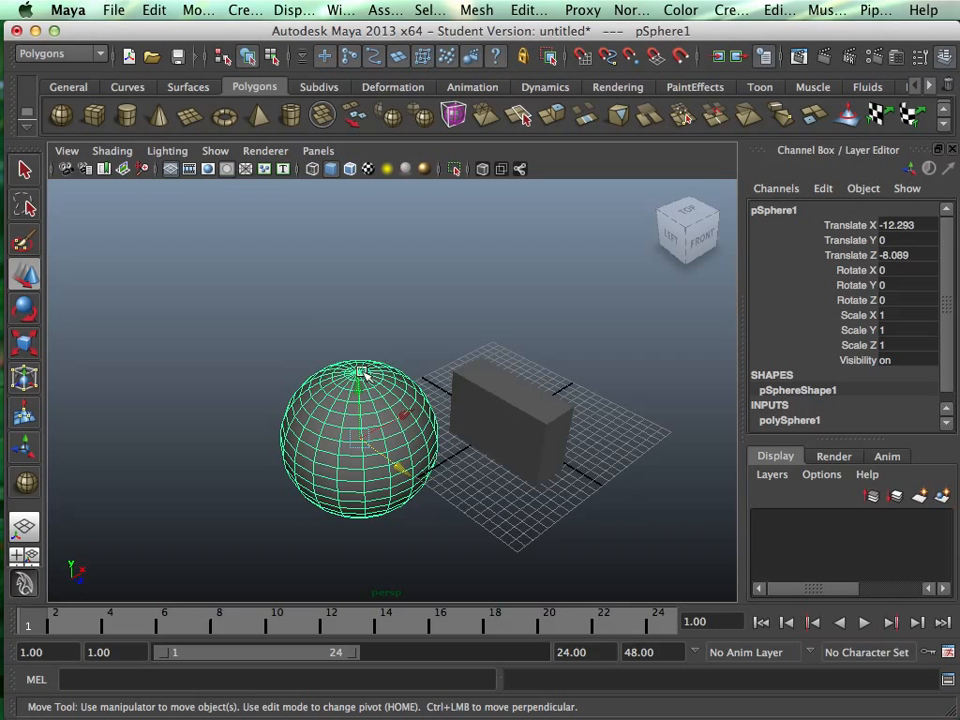
drag(401, 456, 381, 497)
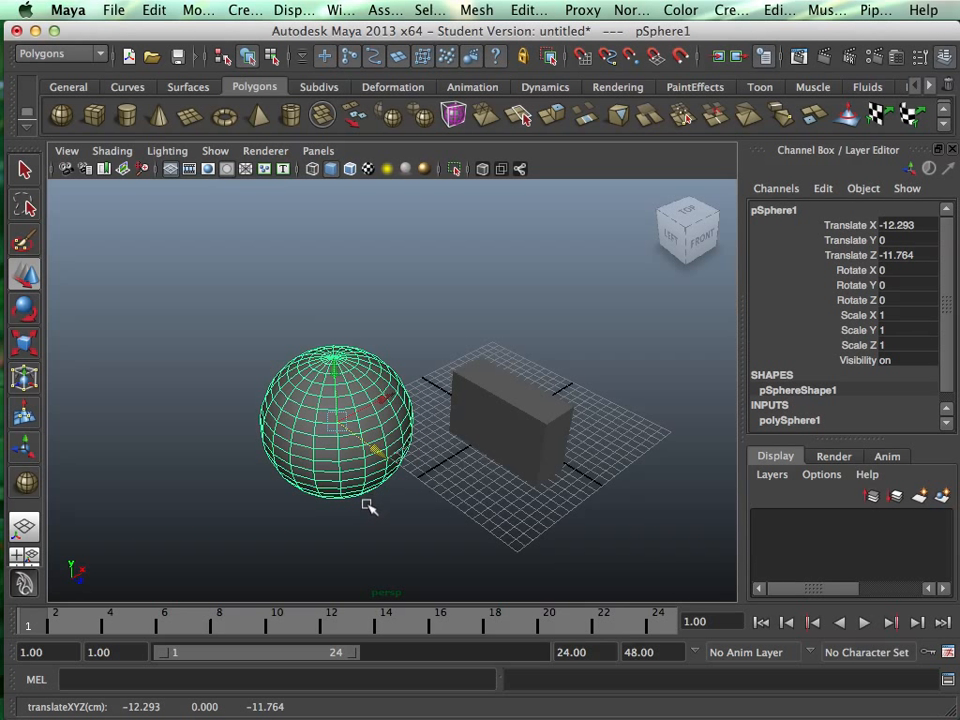
- Cycle through the Move, Rotate and Scale manipulators on the selected sphere, ending with the Move tool
key(w)
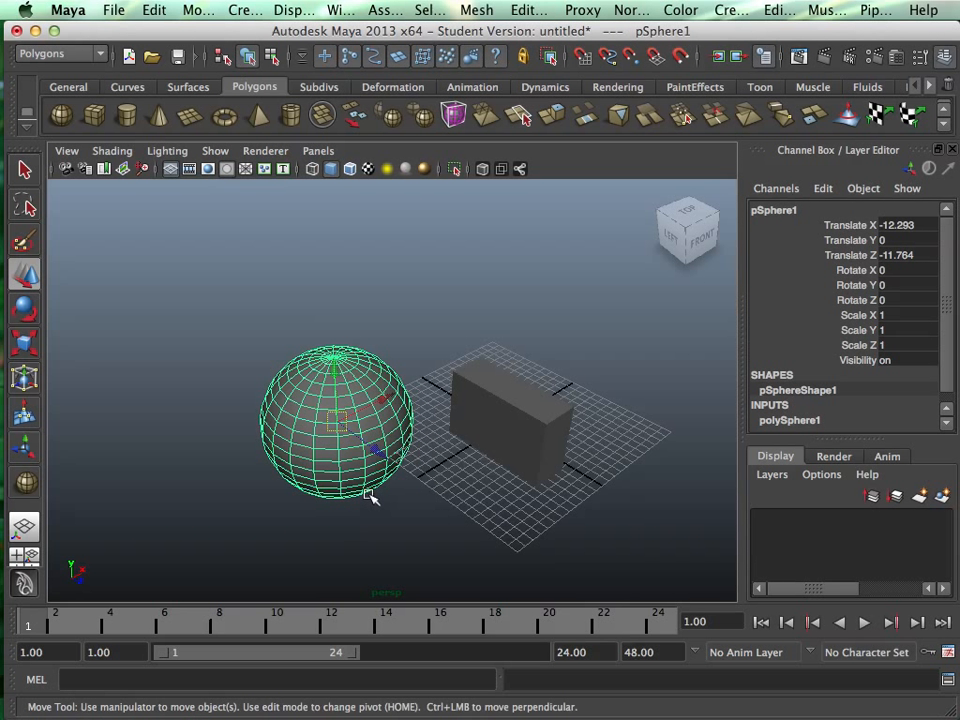
key(e)
key(r)
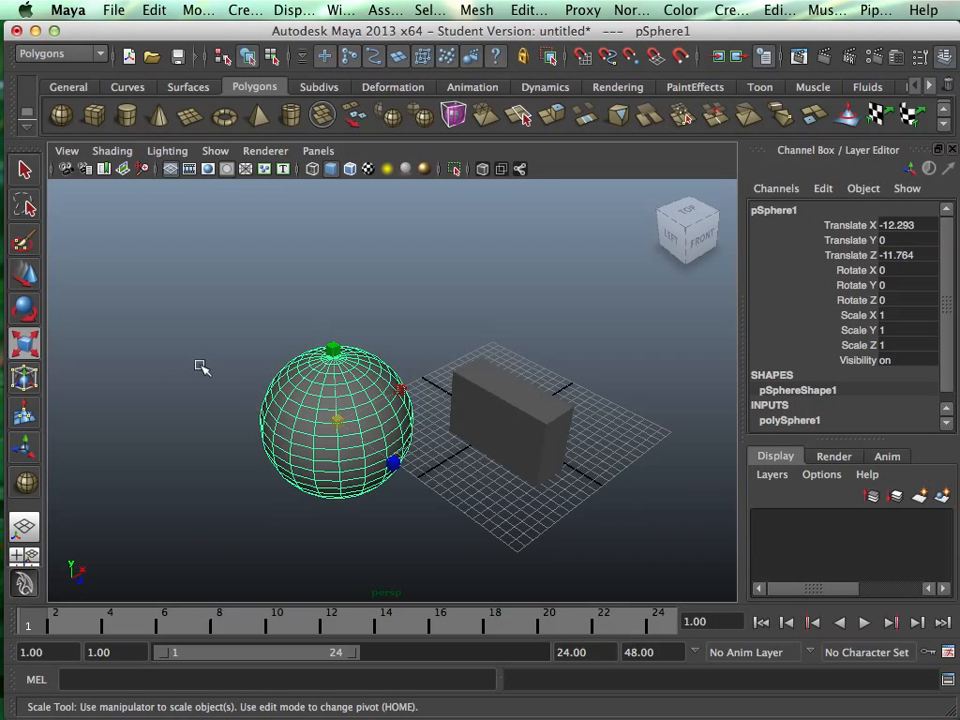
click(34, 285)
key(e)
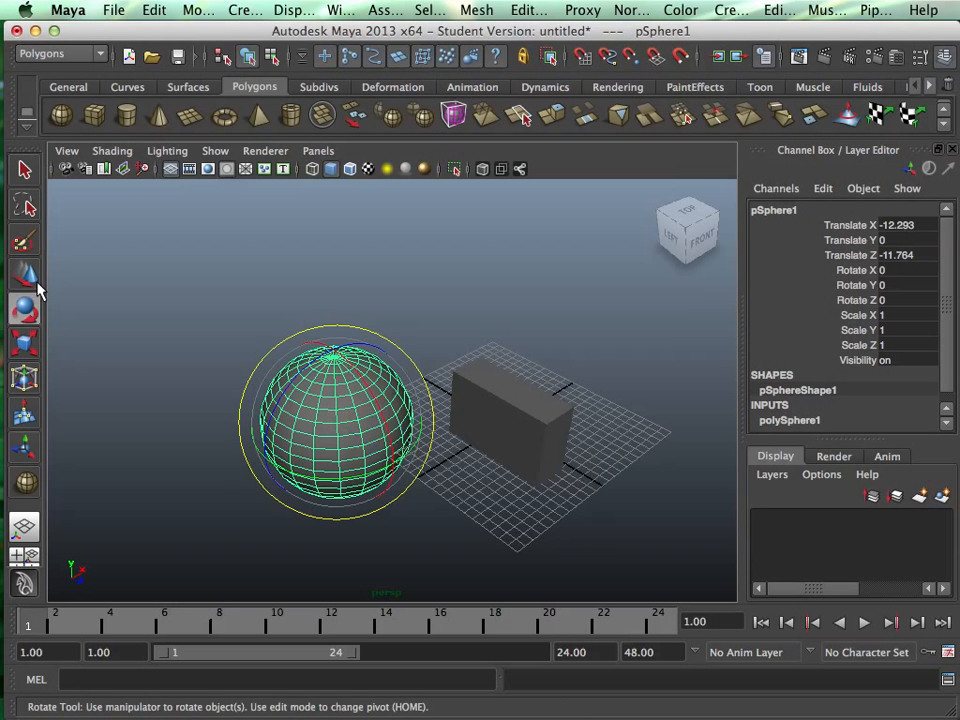
key(r)
key(w)
key(r)
key(w)
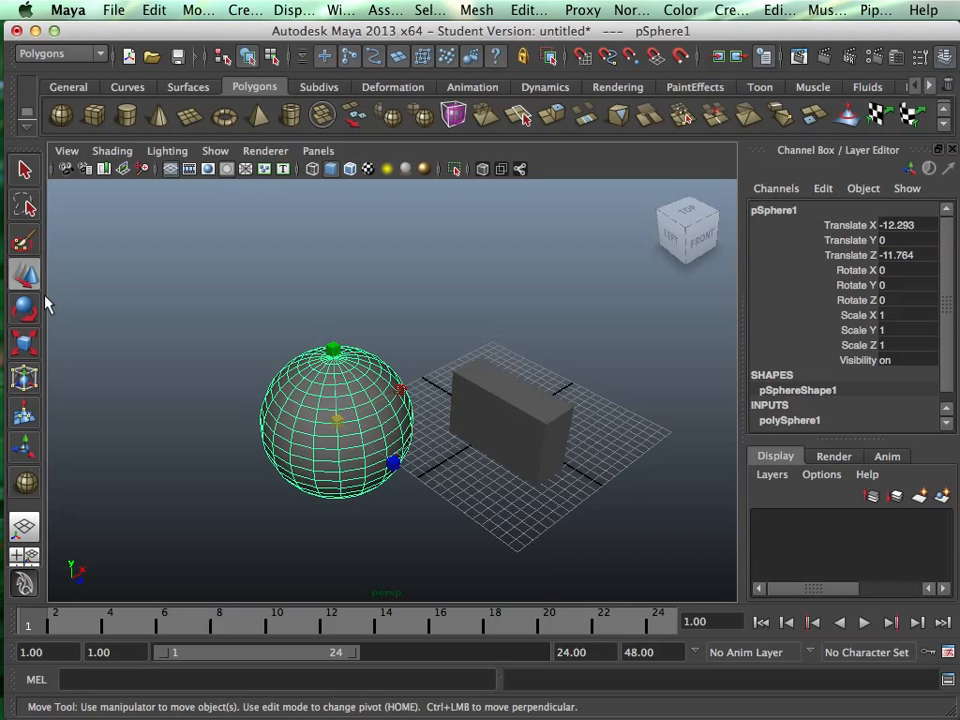
key(e)
key(r)
key(w)
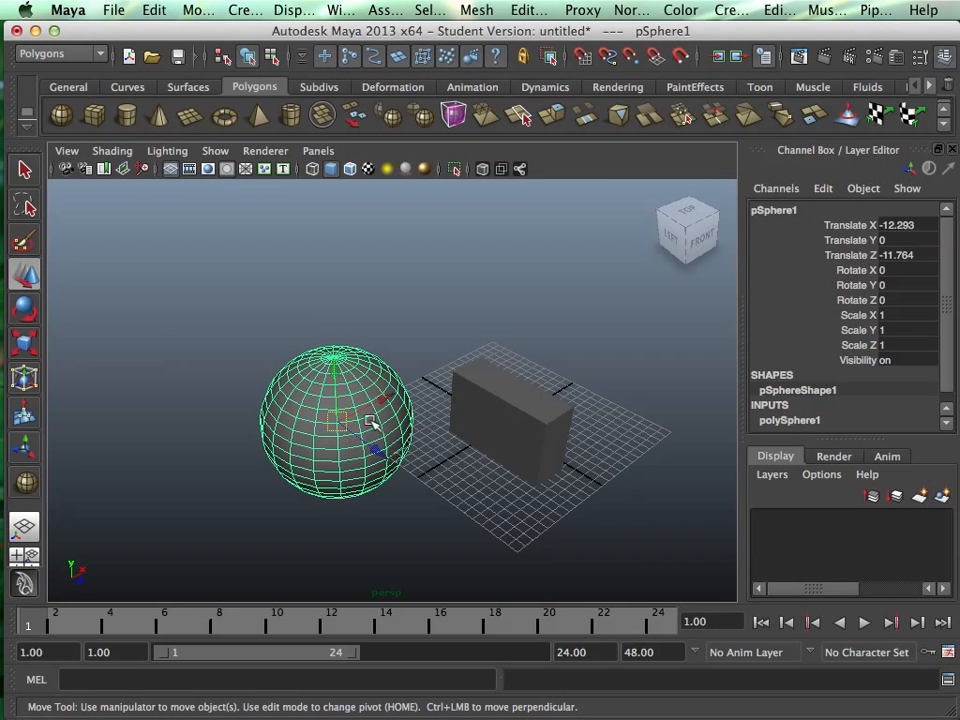
- Move the sphere to about -15.1 in X, 15.2 in Y and -1.8 in Z
drag(387, 400, 352, 462)
click(352, 462)
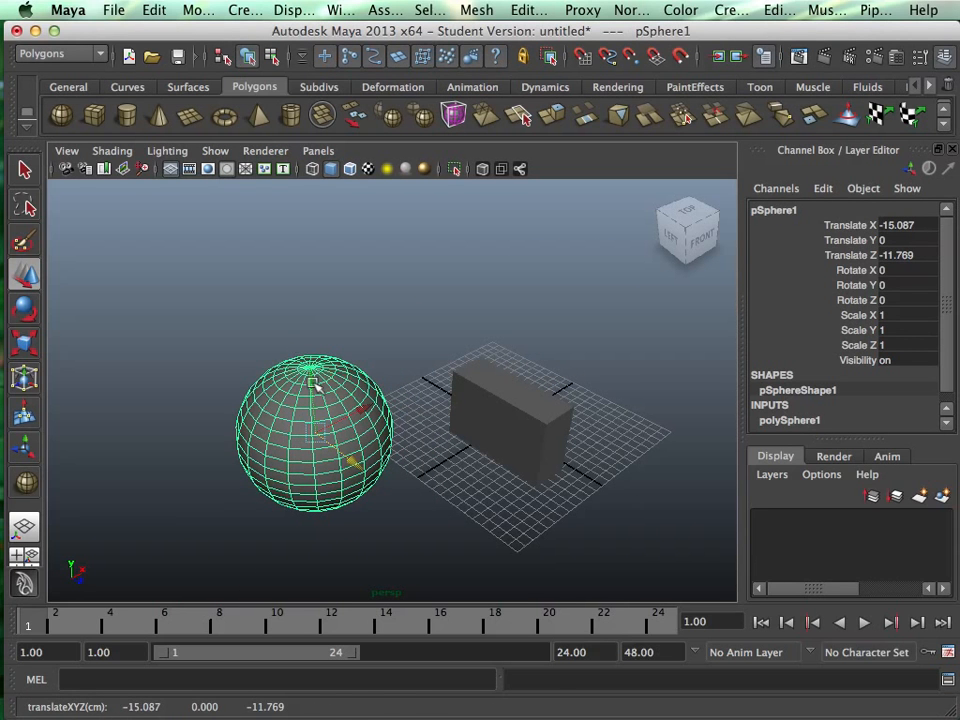
drag(312, 383, 304, 216)
drag(362, 324, 420, 383)
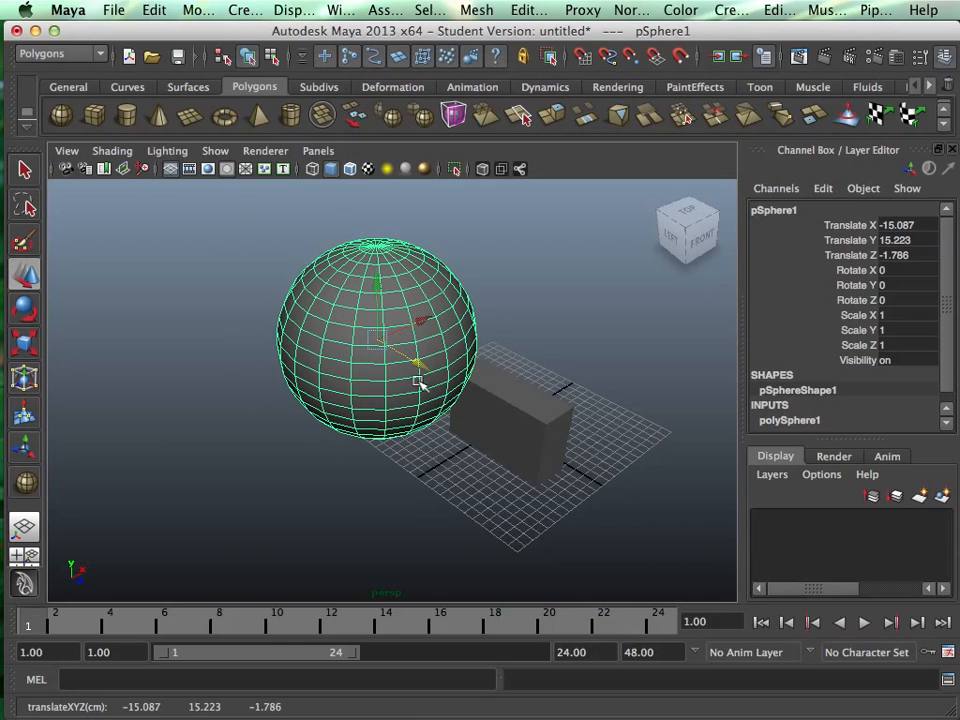
- Rotate the sphere to about 34.4, -34.8, -1.1 and scale it to about 0.76 in X, 0.44 in Y and 0.89 in Z
key(e)
drag(376, 336, 230, 348)
key(r)
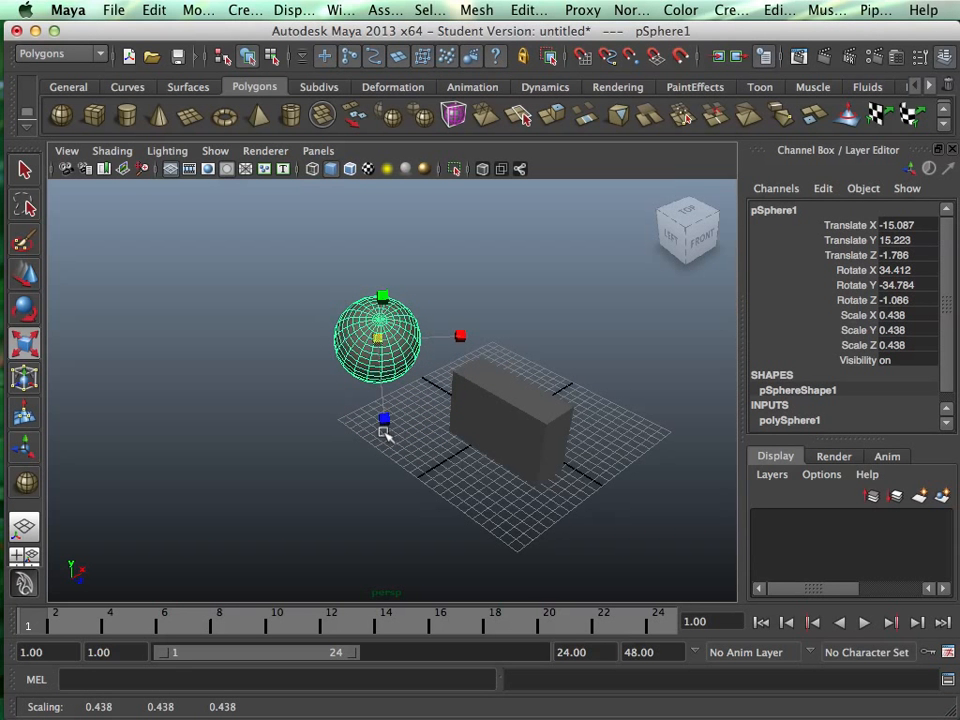
mouse_move(460, 335)
mouse_down()
mouse_move(497, 332)
mouse_move(477, 342)
mouse_up()
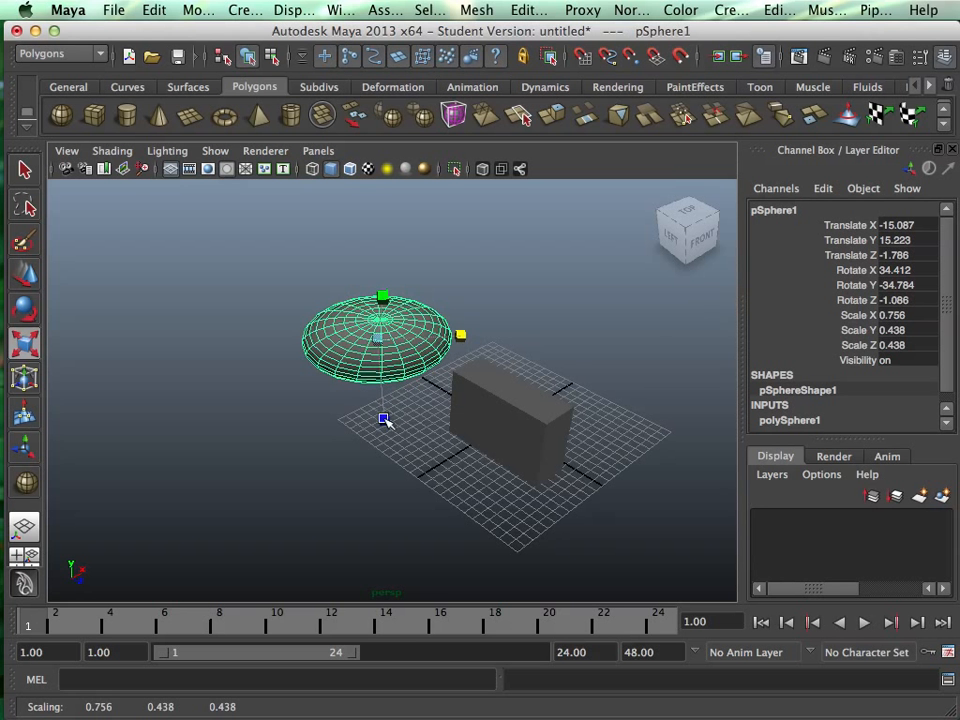
drag(385, 420, 399, 495)
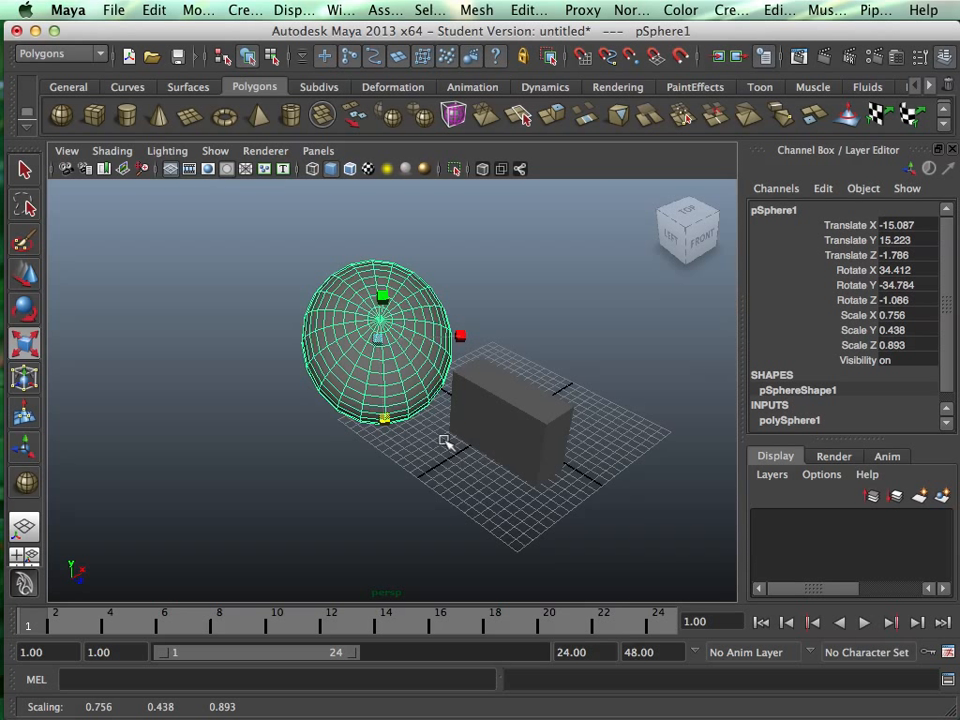
- Rotate the flattened sphere to about 9.1 in X and, in Object Mode, move it along Z to about 1.6
key(e)
drag(386, 394, 369, 369)
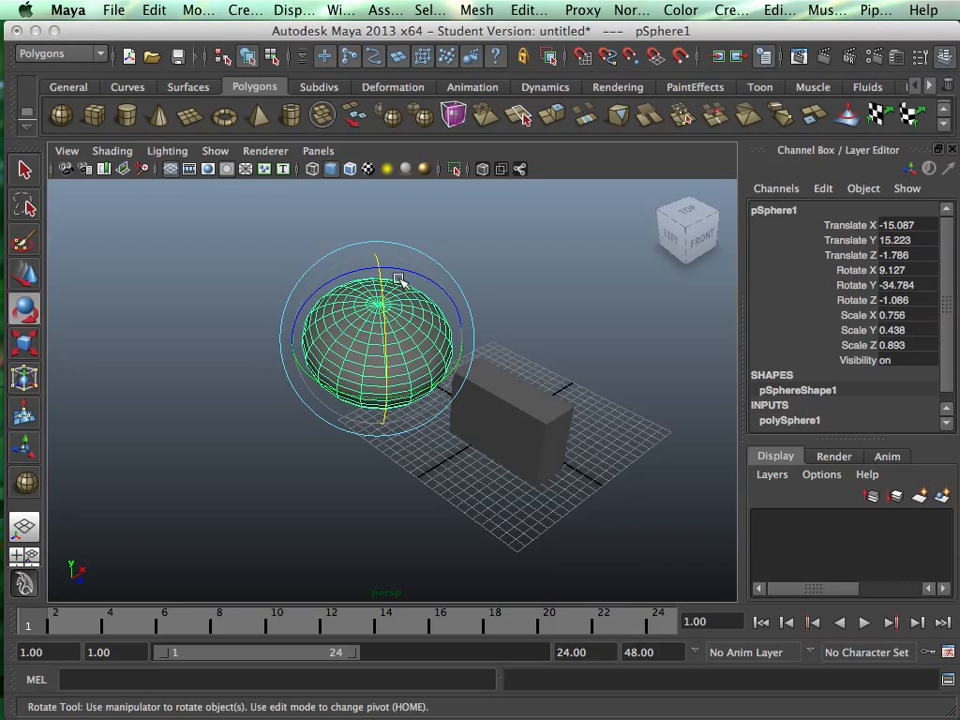
right_click(374, 325)
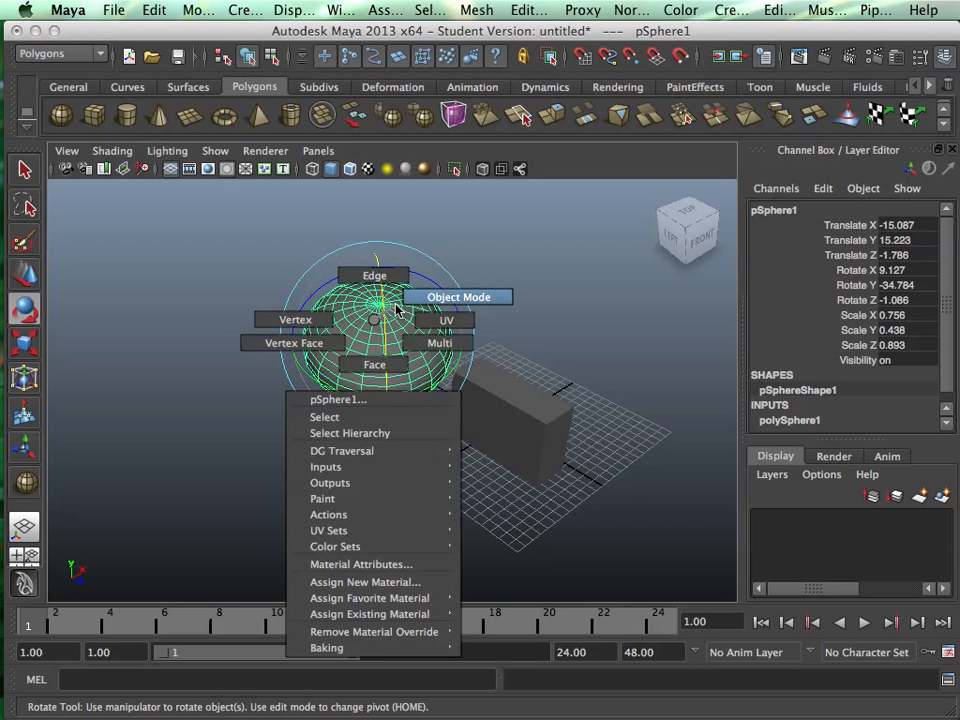
click(428, 302)
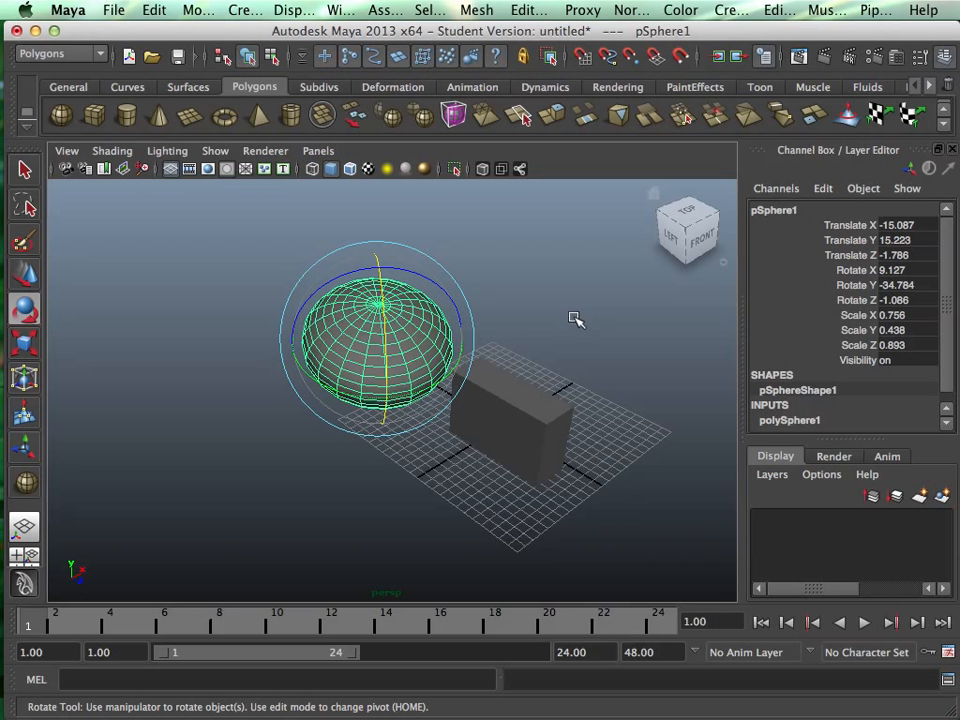
key(w)
drag(418, 364, 473, 395)
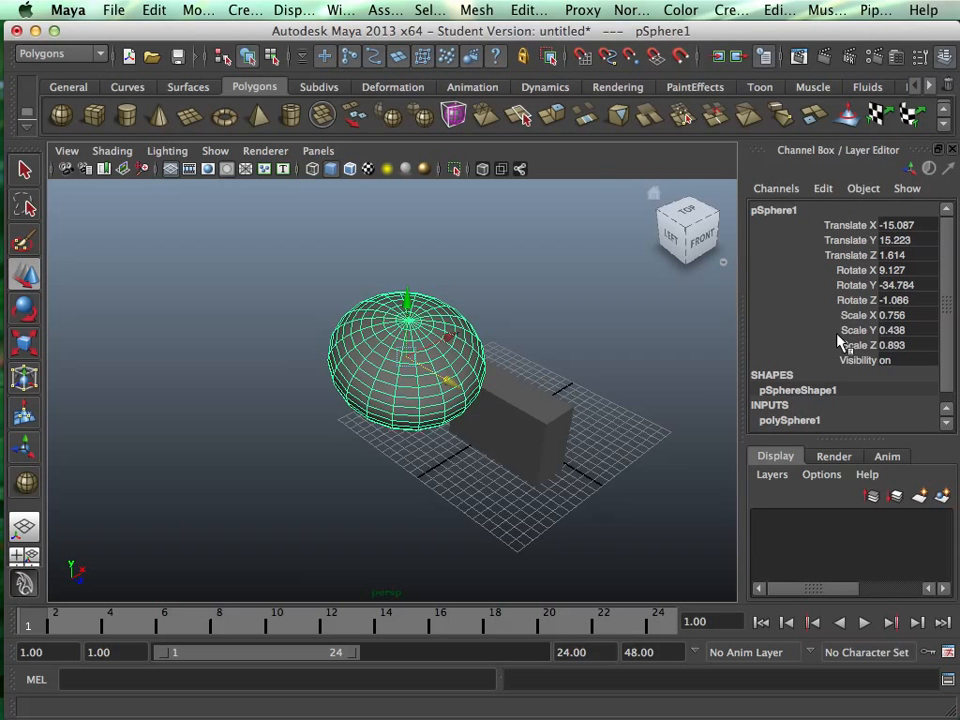
- Hide and show the Channel Box / Layer Editor twice
click(944, 57)
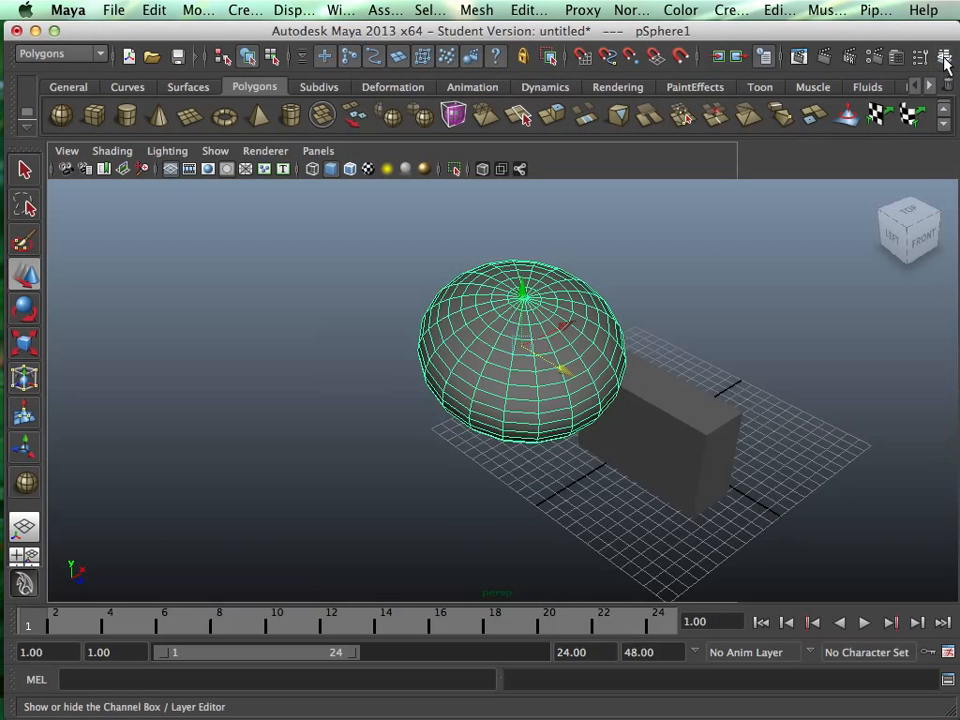
click(944, 57)
click(944, 57)
click(944, 57)
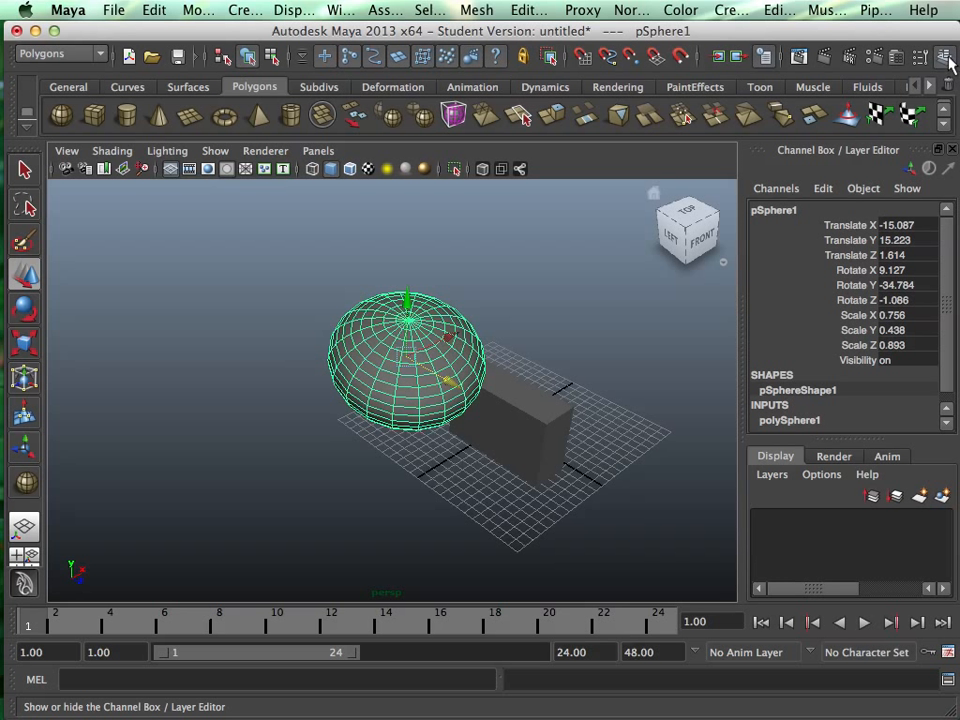
- Set the sphere's Translate X, Y and Z values to 0
click(900, 226)
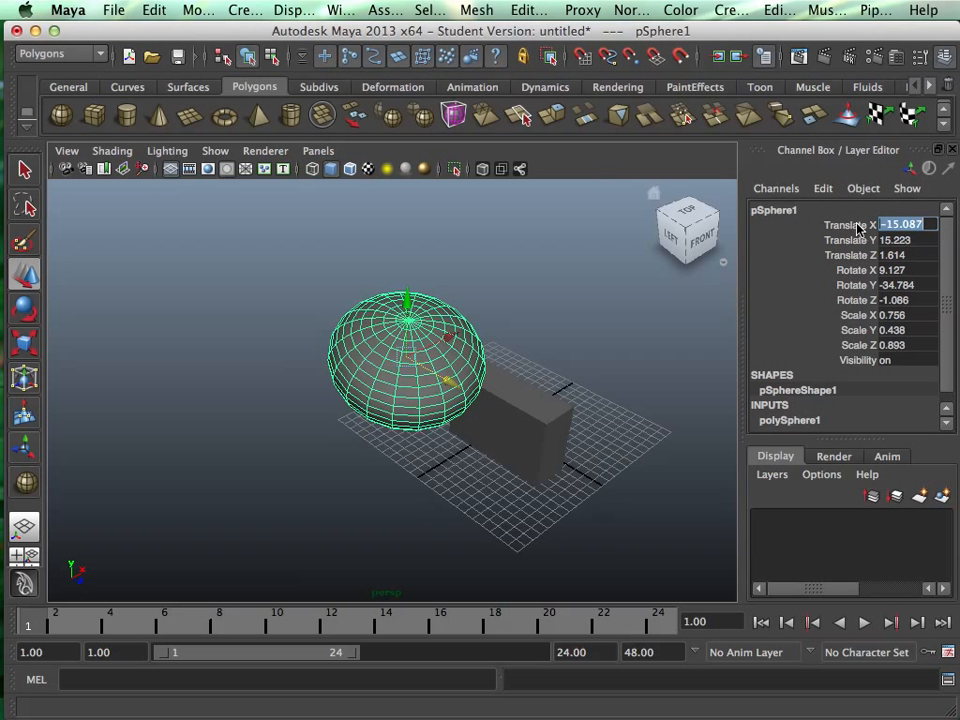
text(0)
key(Tab)
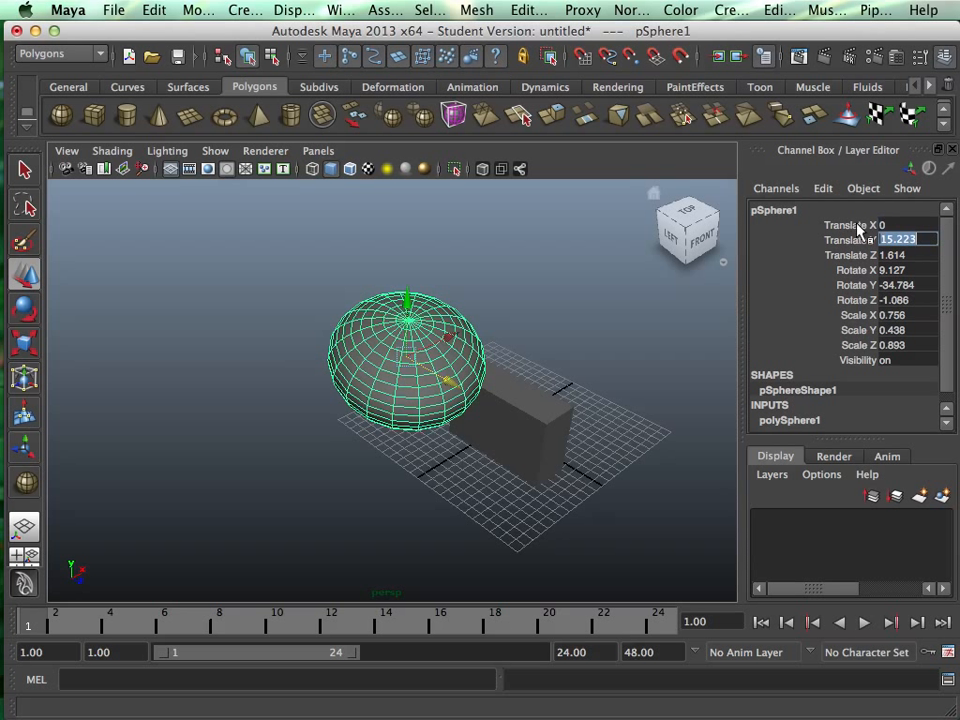
text(0)
key(Tab)
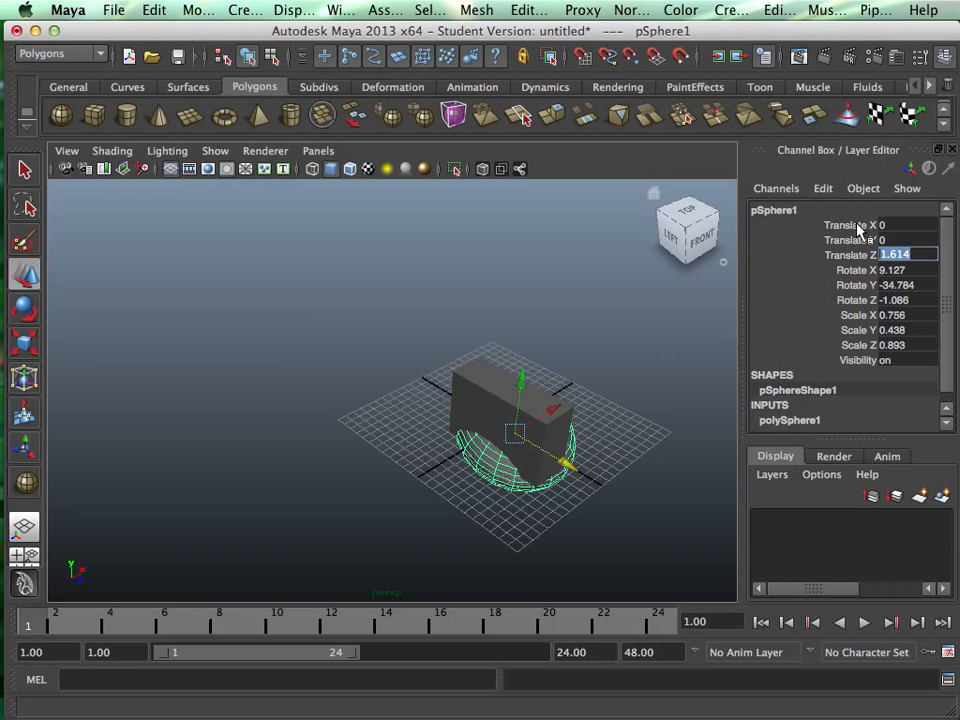
text(0)
key(Tab)
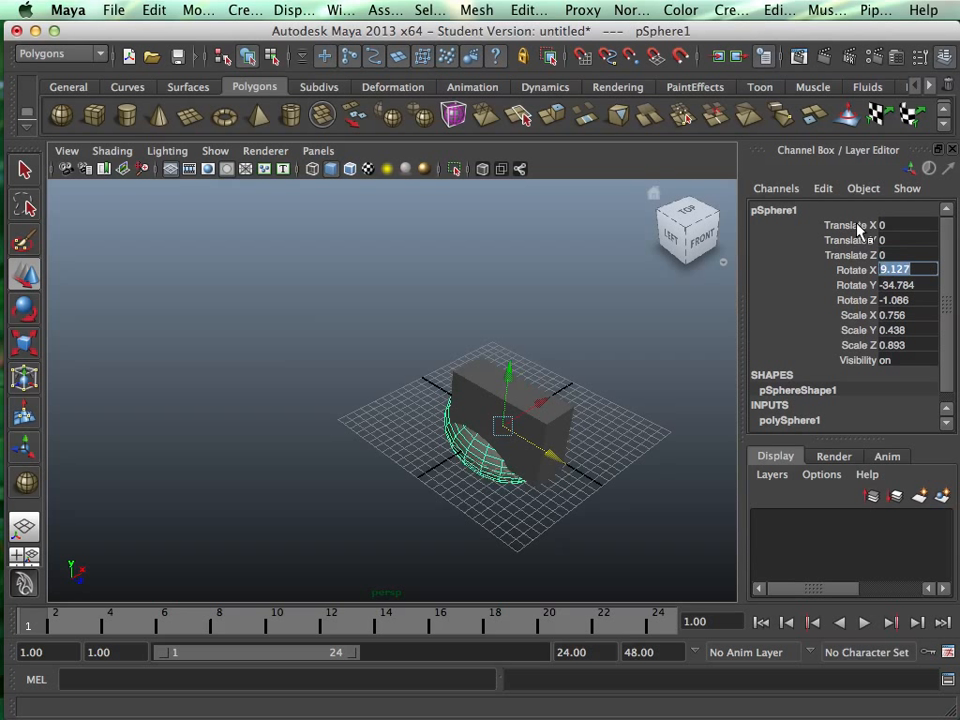
- Set the sphere's Rotate X, Y and Z values to 0
text(0)
key(Tab)
text(0)
key(Tab)
text(0)
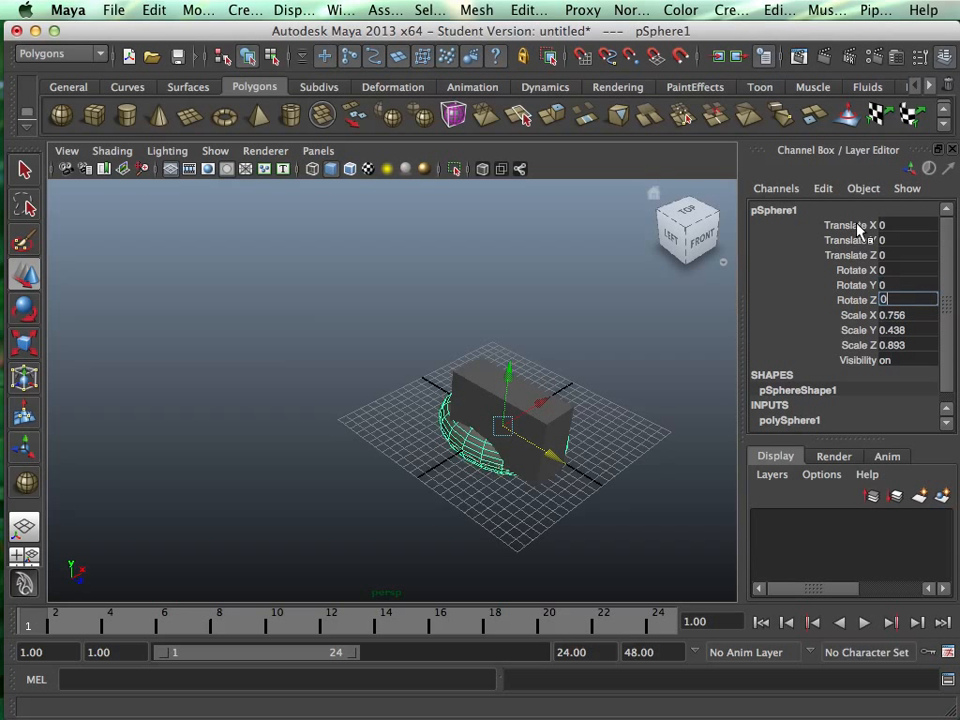
key(Tab)
- Set the sphere's Scale X, Y and Z values to 1
text(0)
key(BackSpace)
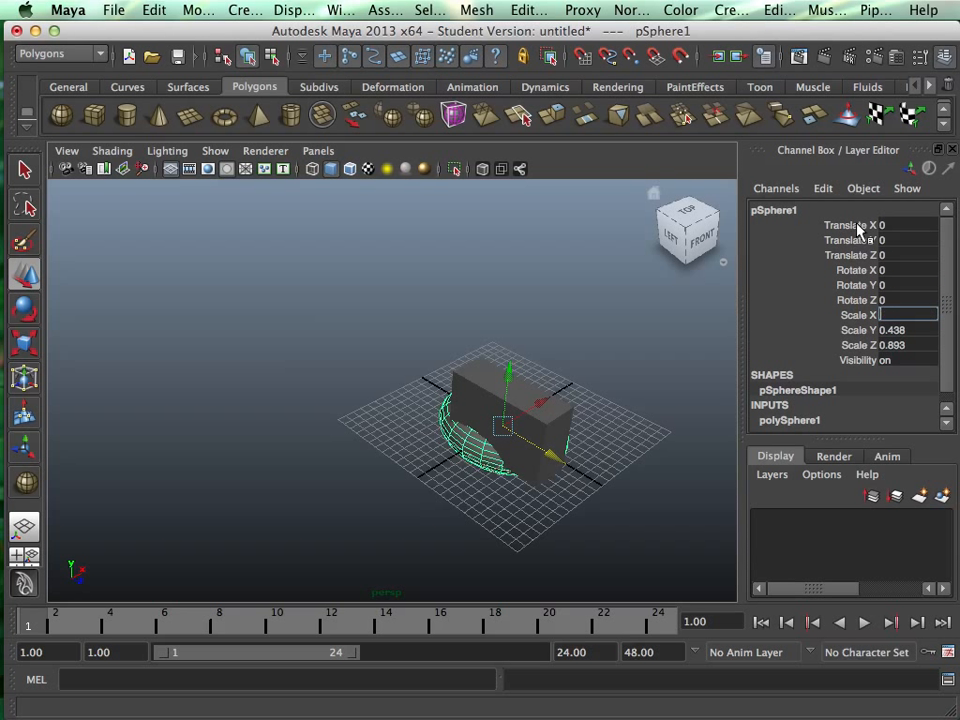
text(1)
key(Tab)
text(1)
key(Tab)
text(1)
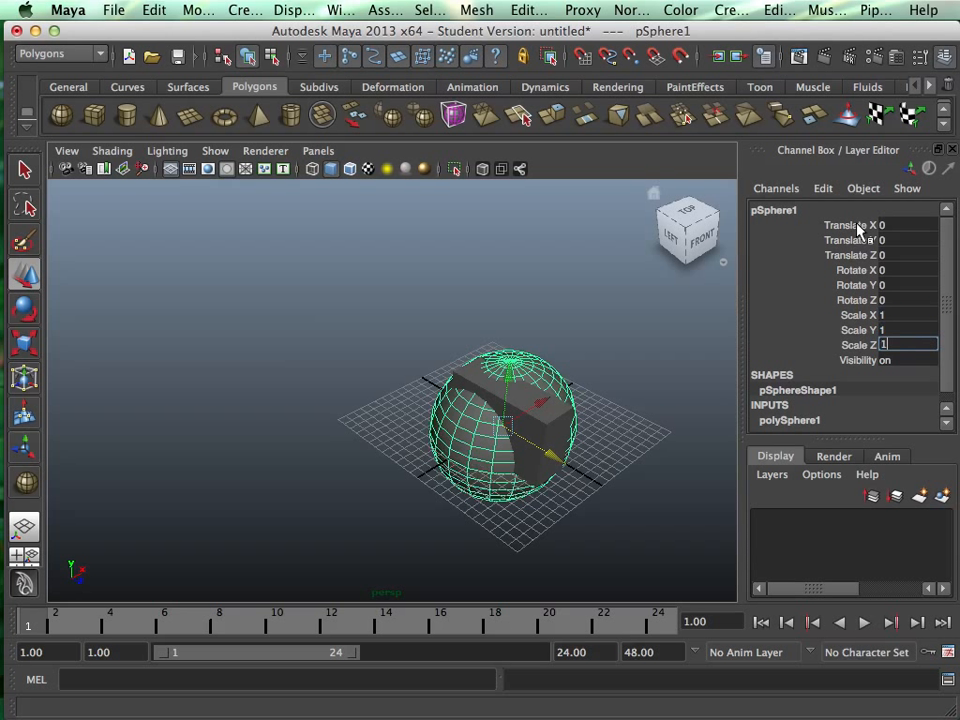
key(Tab)
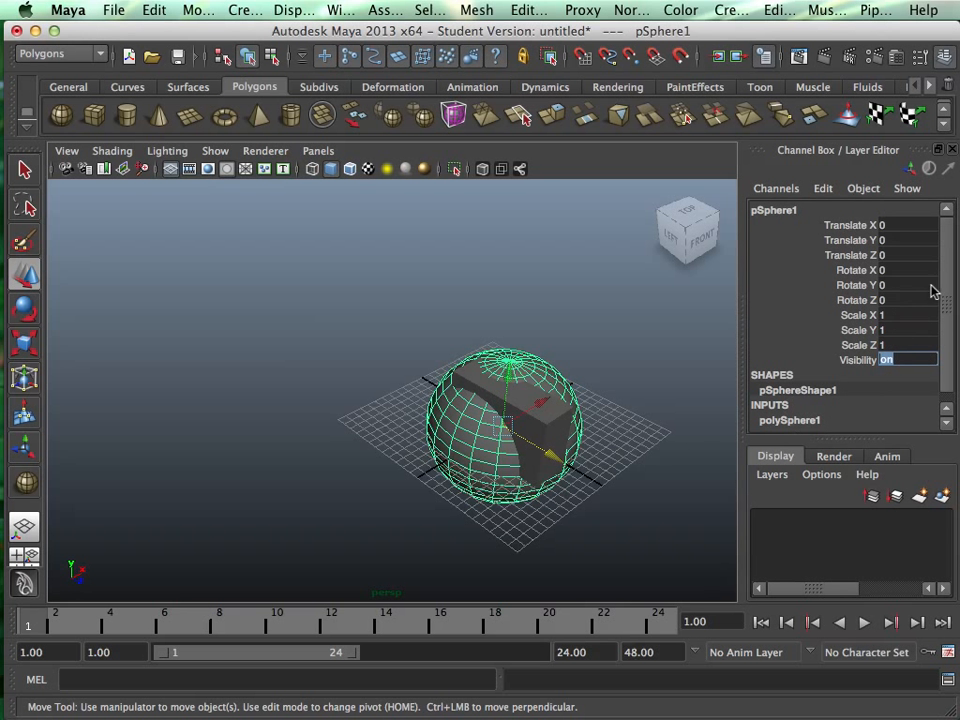
- Delete the rectangular box that intersects the sphere
scroll(925, 300, down, 1)
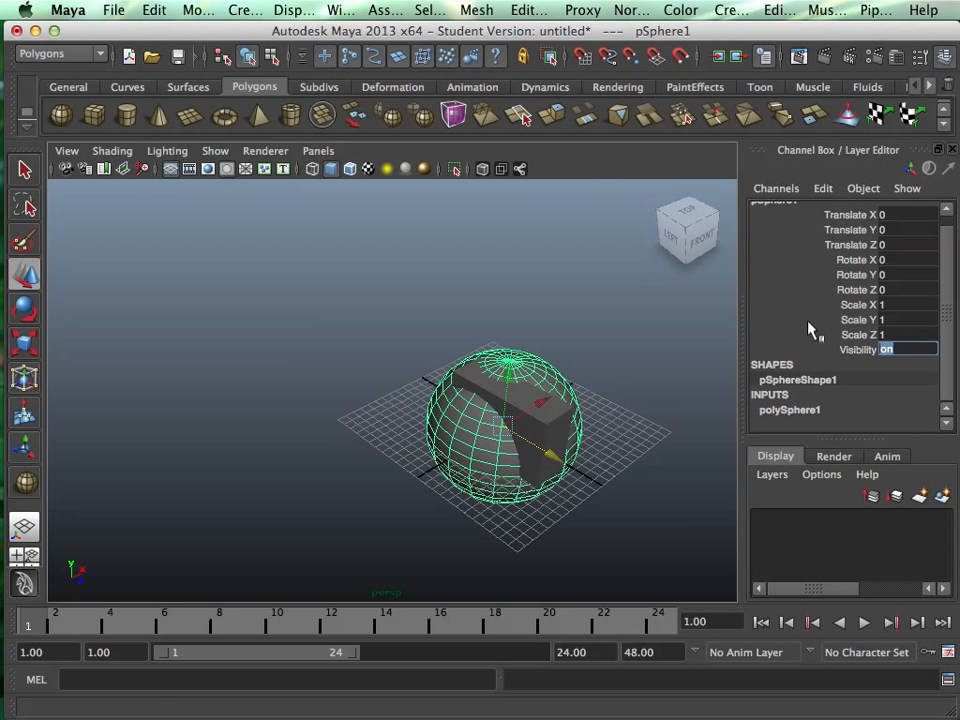
click(790, 401)
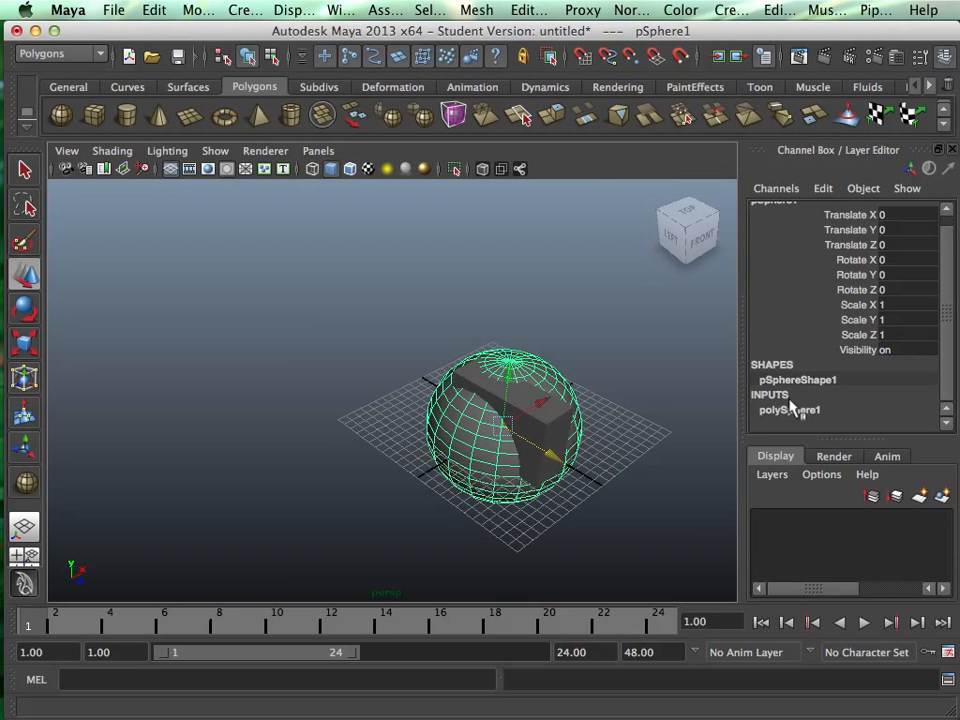
click(565, 422)
key(Delete)
- Select the sphere, show its polySphere1 creation settings and interactively change the Radius to about 12.66
click(551, 426)
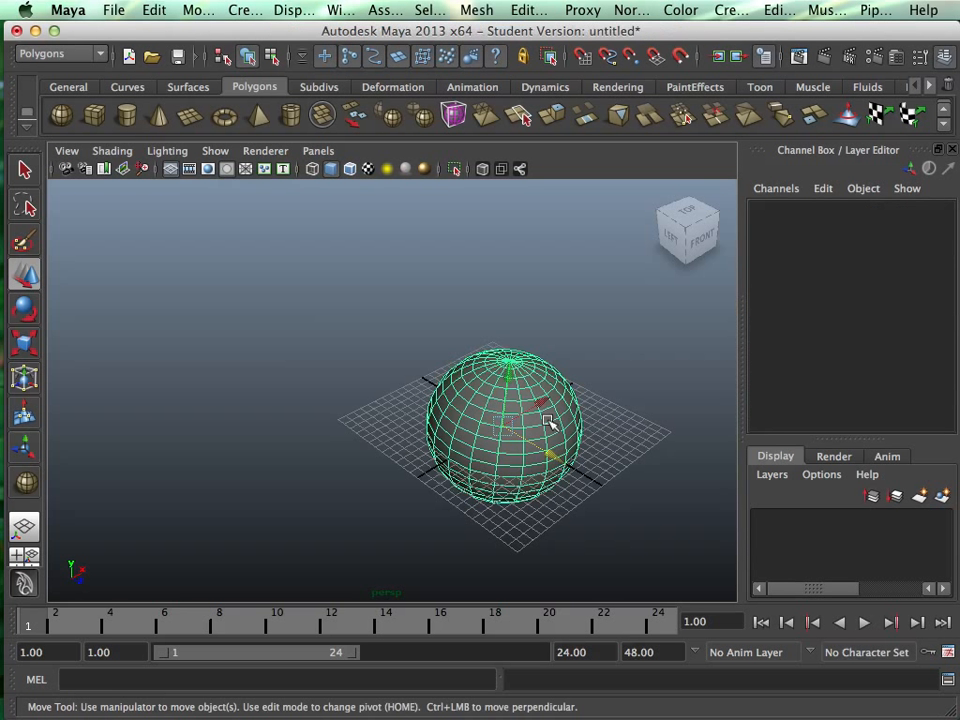
click(780, 418)
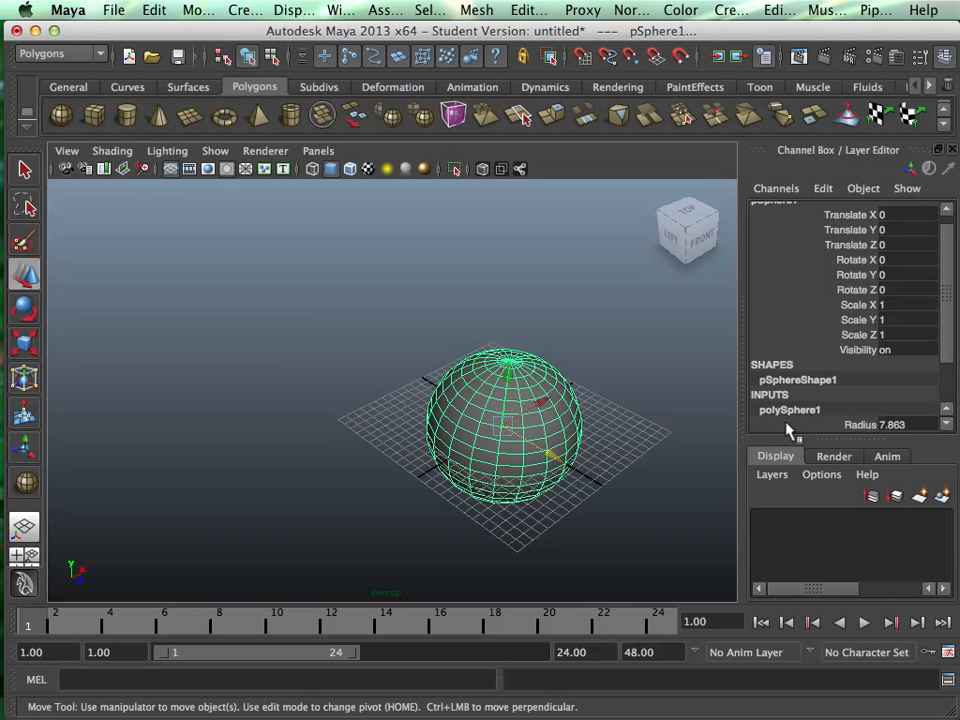
drag(946, 303, 945, 418)
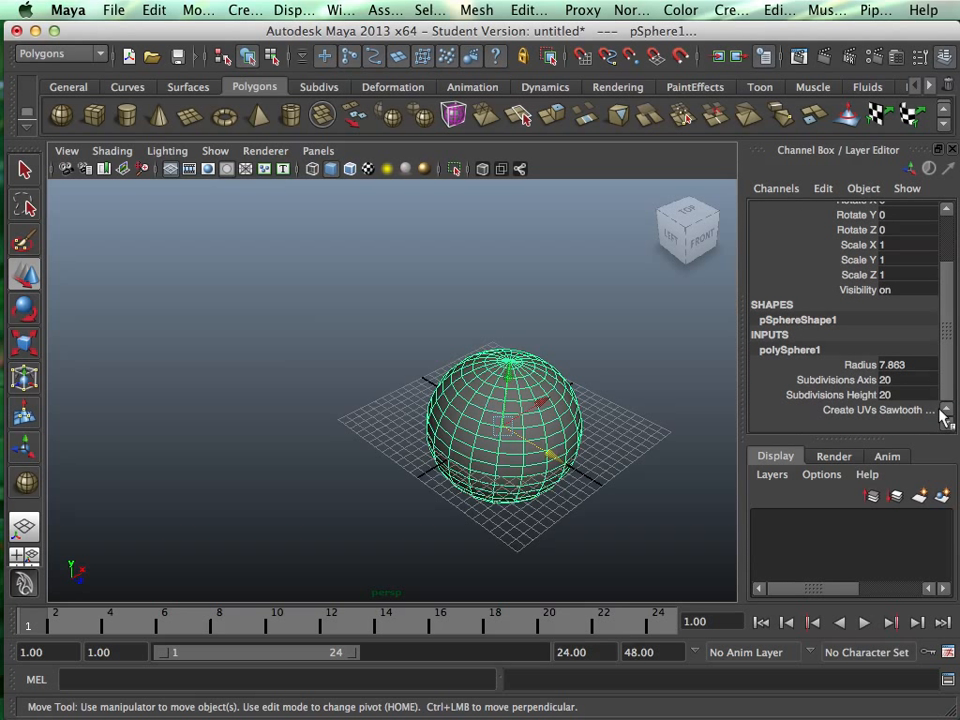
click(858, 368)
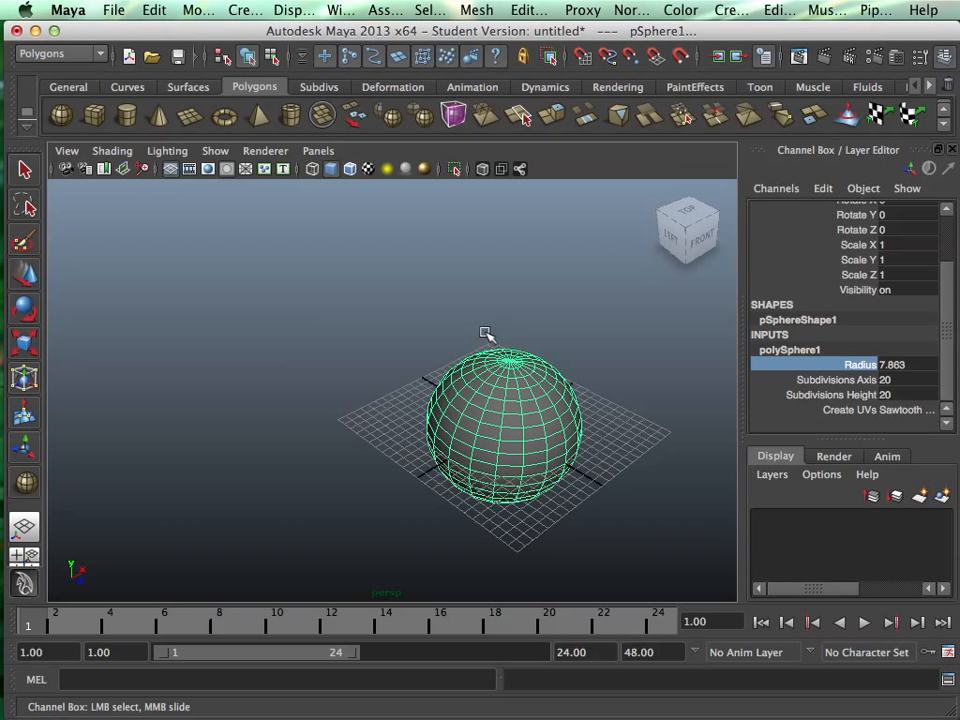
middle_drag(551, 366, 484, 355)
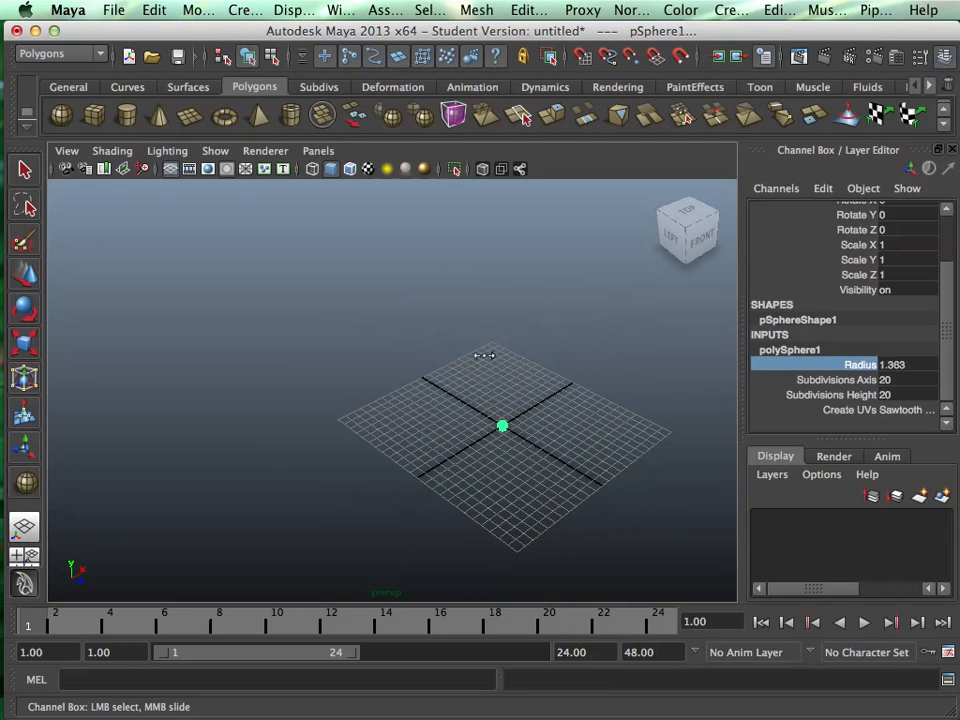
middle_drag(557, 354, 588, 388)
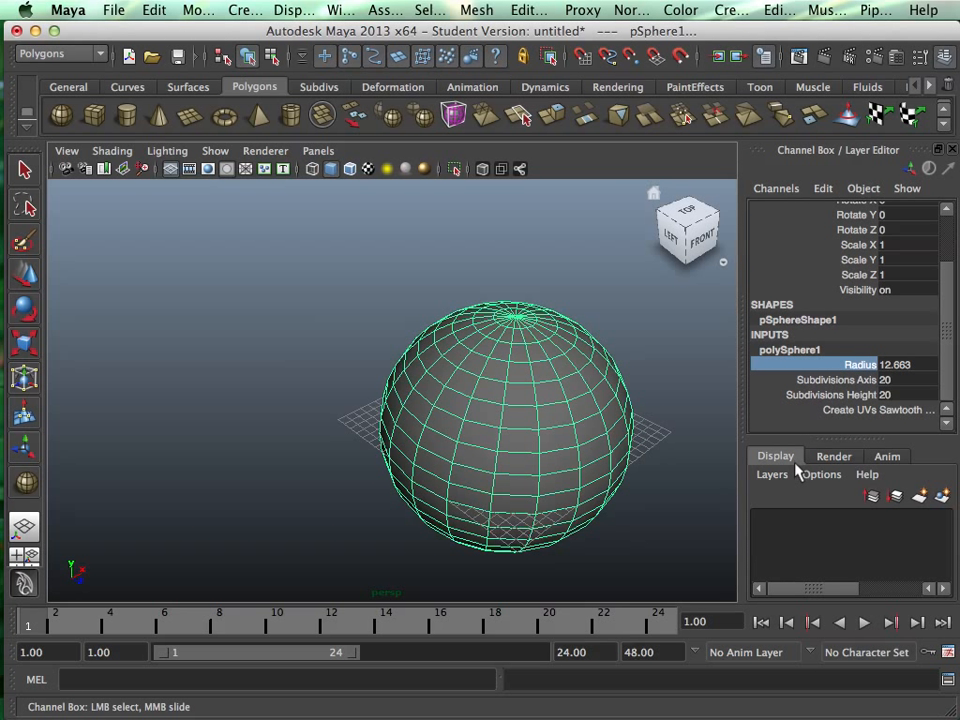
- Reduce the sphere's Subdivisions Axis and Subdivisions Height to 8 each
click(800, 381)
middle_drag(615, 425, 495, 427)
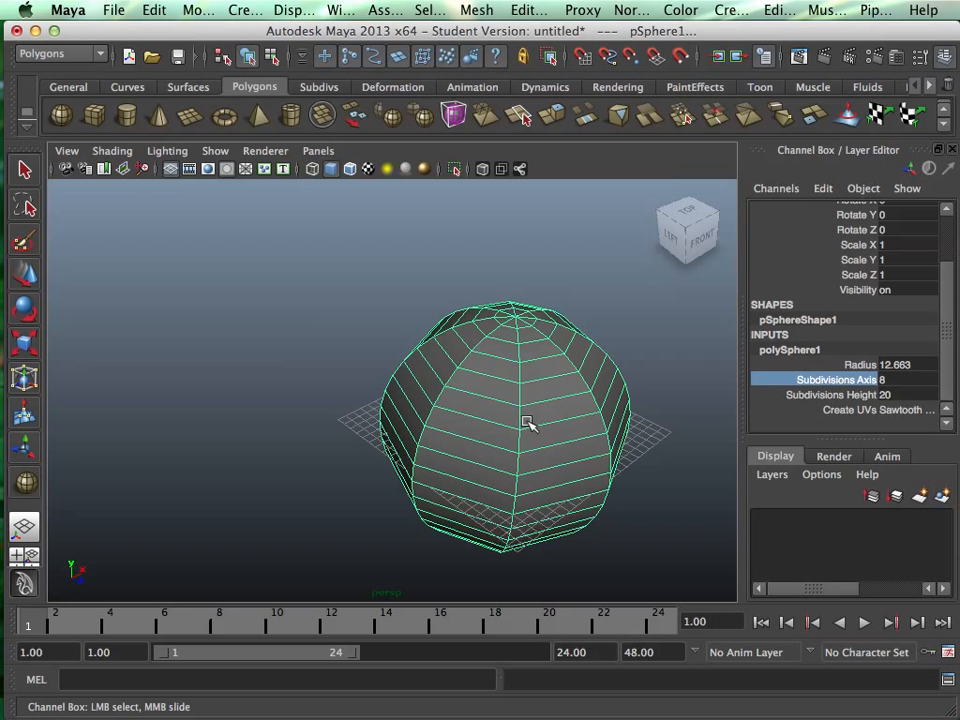
click(850, 396)
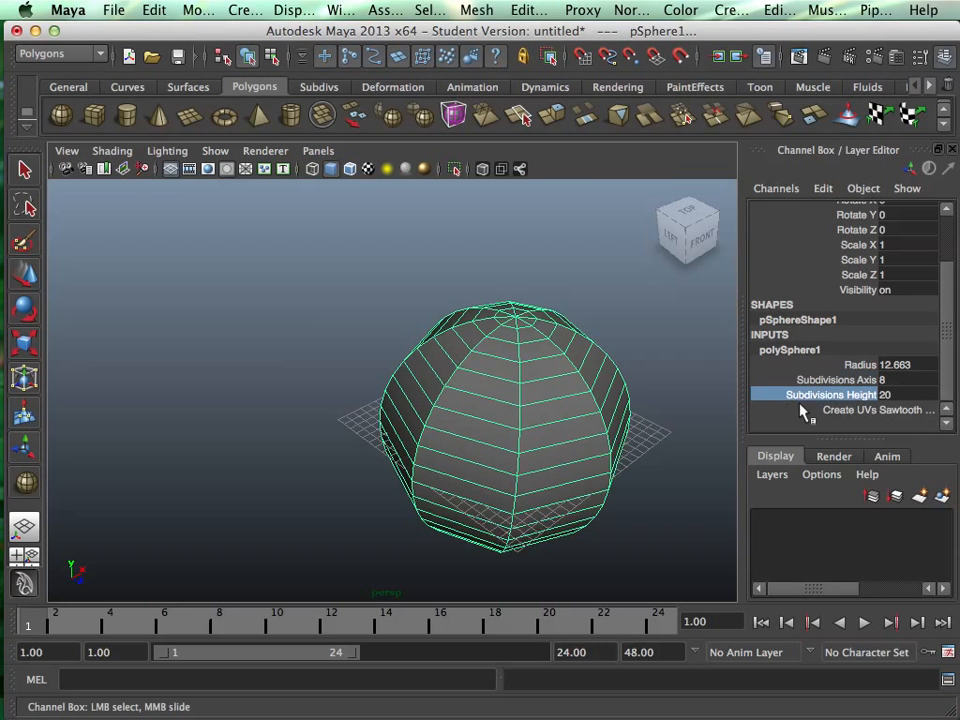
middle_drag(600, 441, 489, 456)
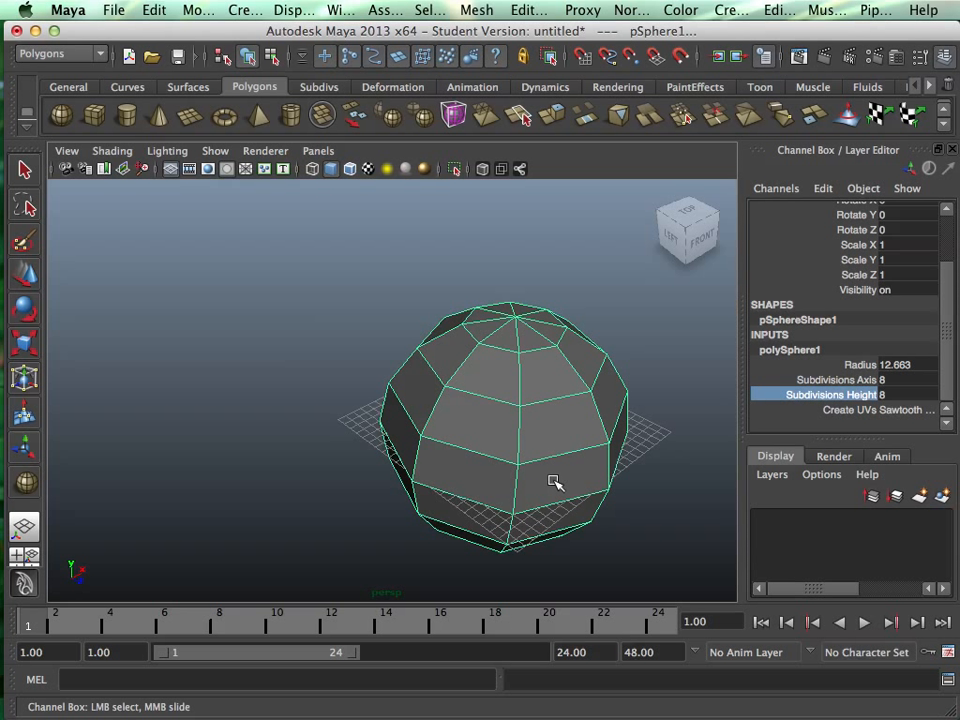
- Preview the low-resolution sphere smoothed with its cage, switch to the full smooth preview without the cage, and deselect it
key(1)
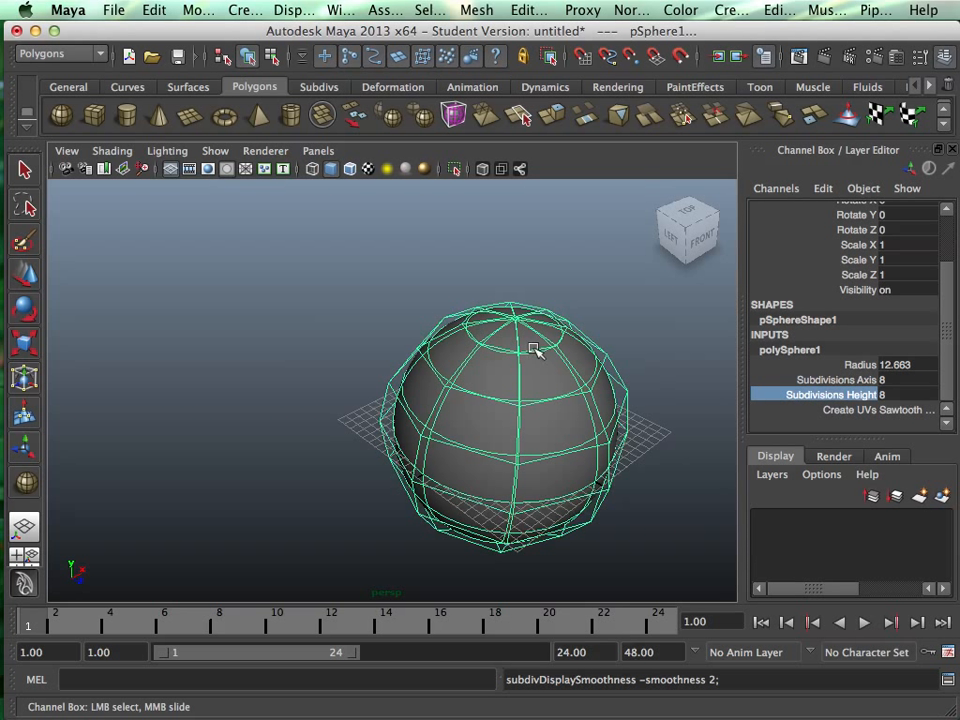
alt+middle_drag(555, 403, 482, 392)
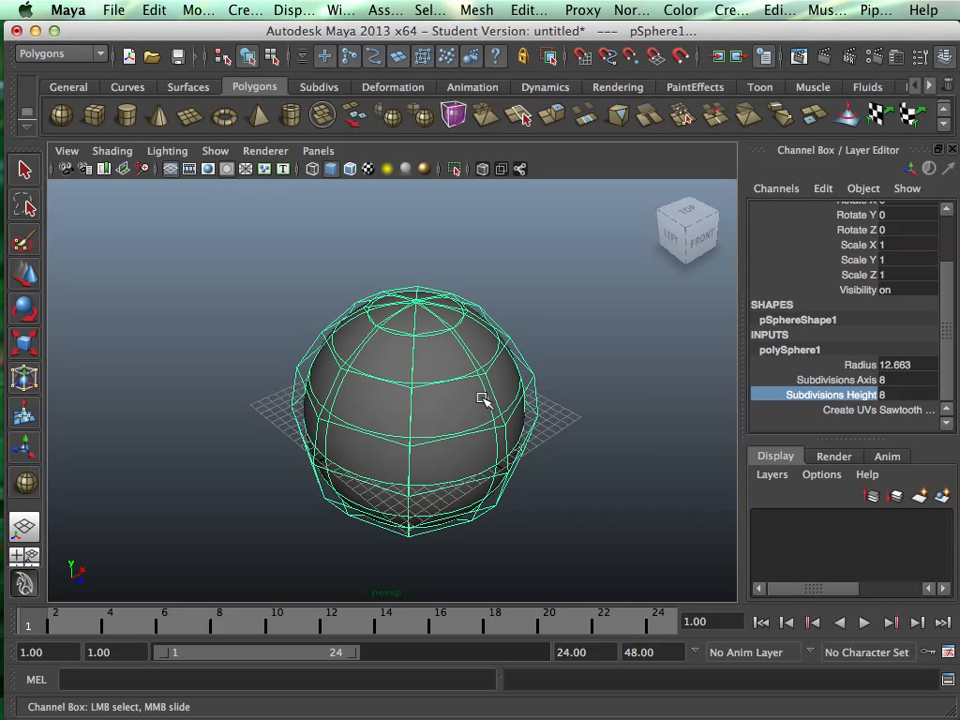
key(3)
key(w)
click(540, 499)
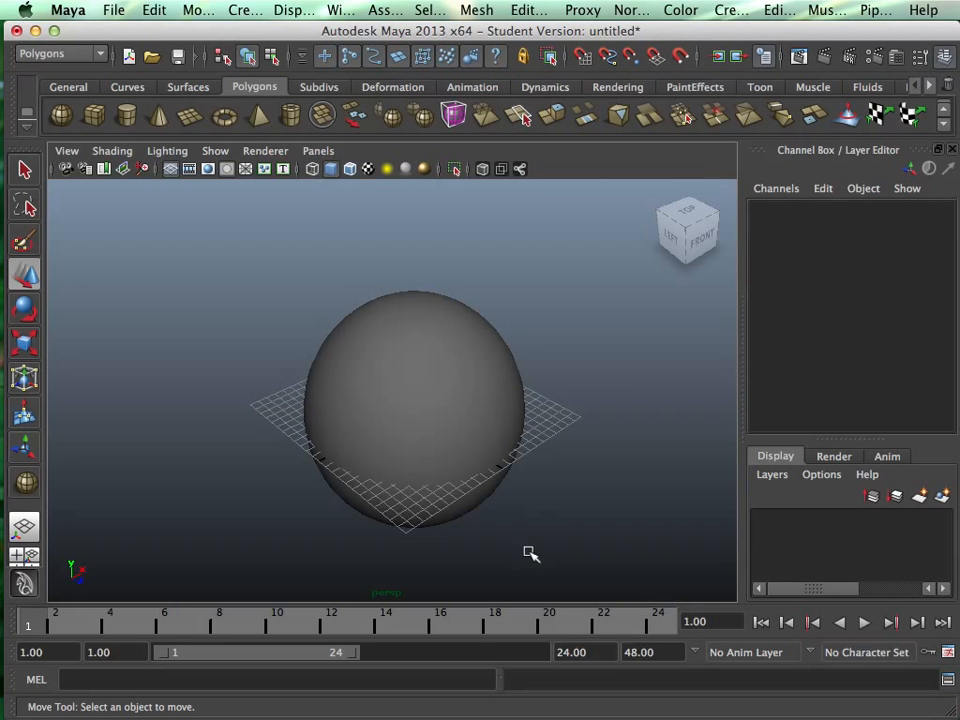
- Hide the grid in the perspective view and reselect the smoothed sphere
click(170, 168)
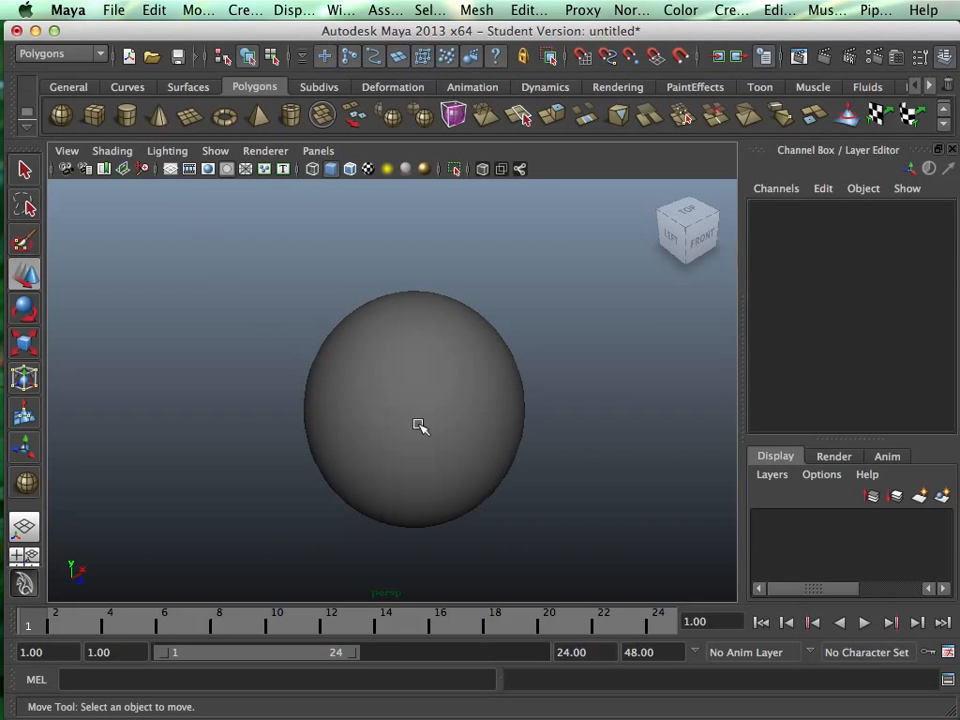
alt+drag(510, 469, 525, 396)
click(489, 480)
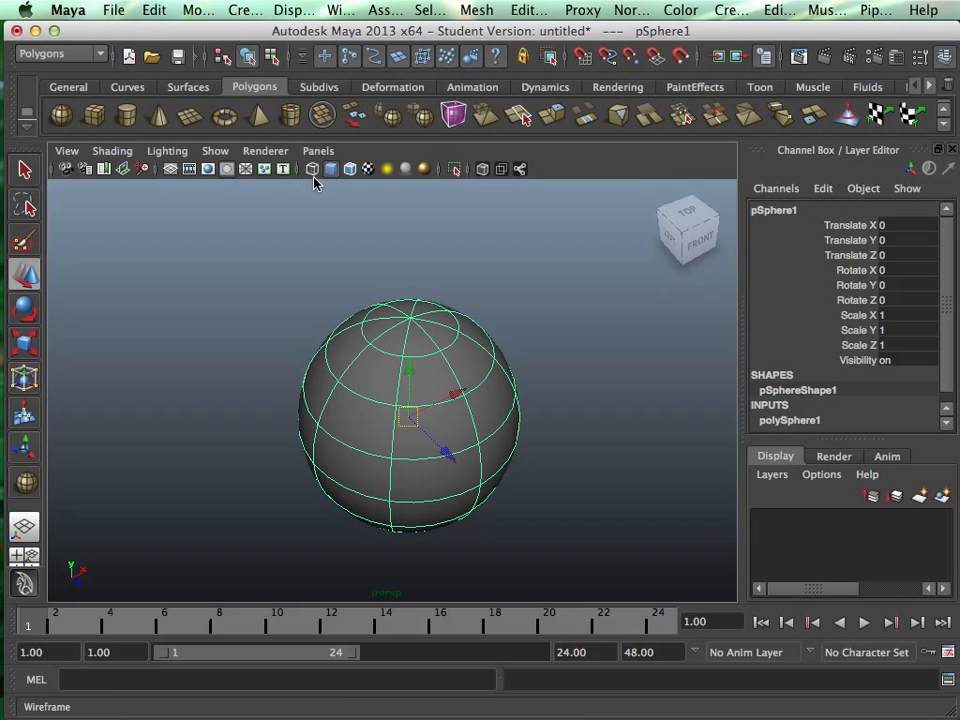
click(170, 153)
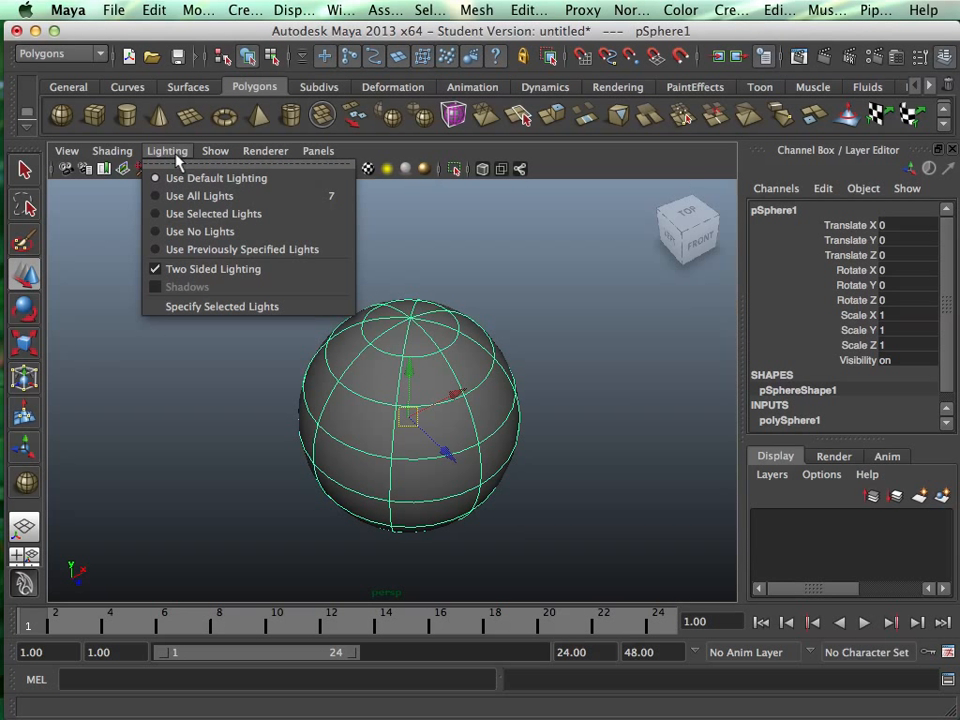
click(175, 156)
click(130, 151)
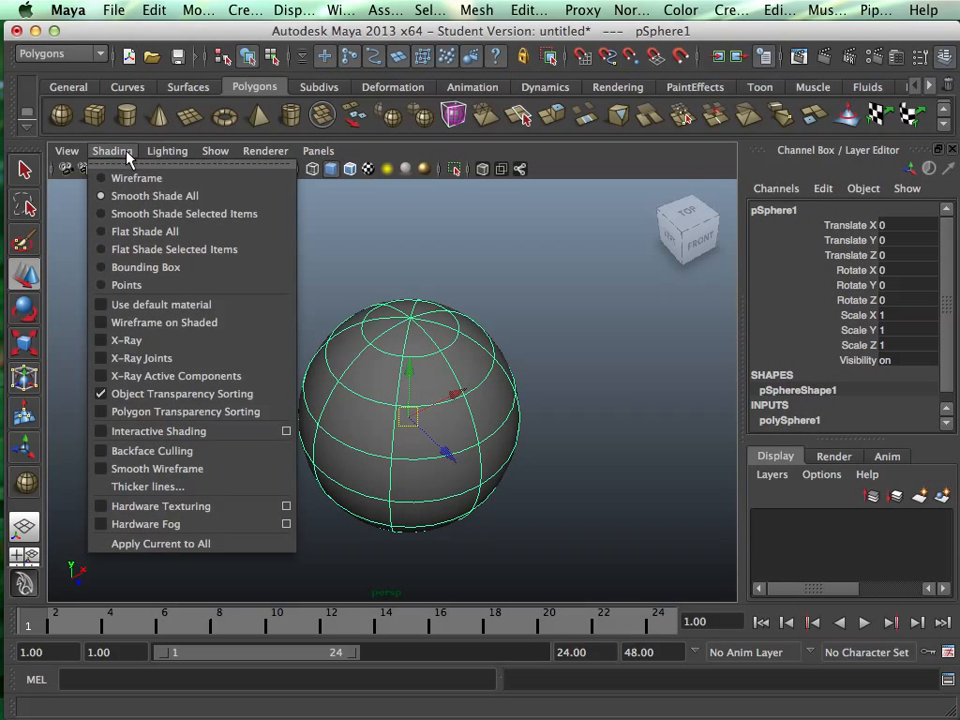
click(129, 151)
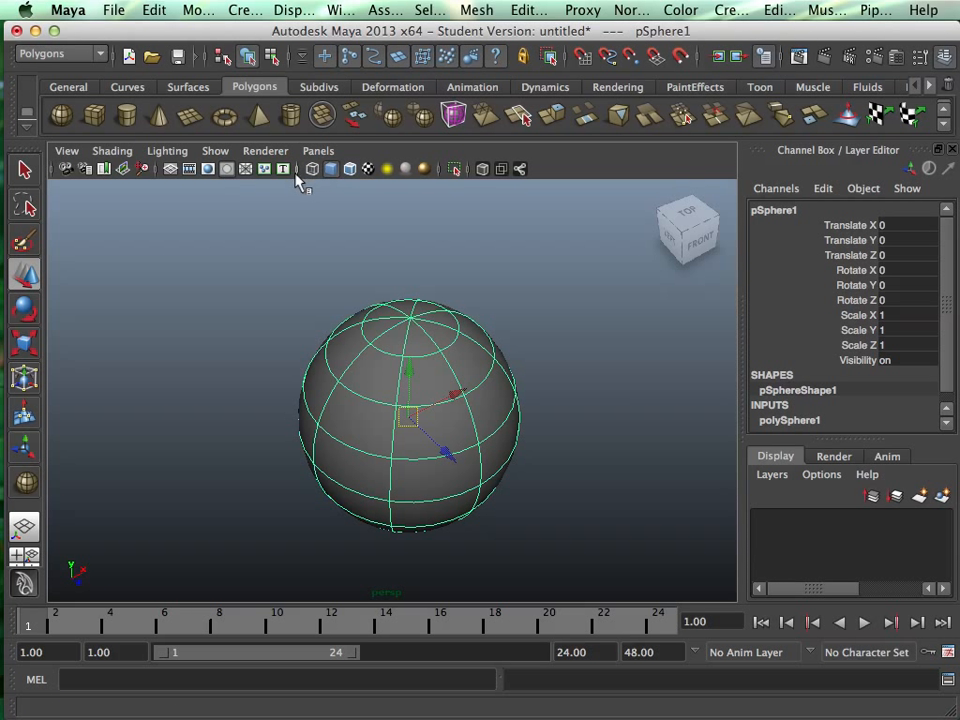
- Create a NURBS sphere beside the polygon sphere and scale it down uniformly to about 0.405
click(186, 87)
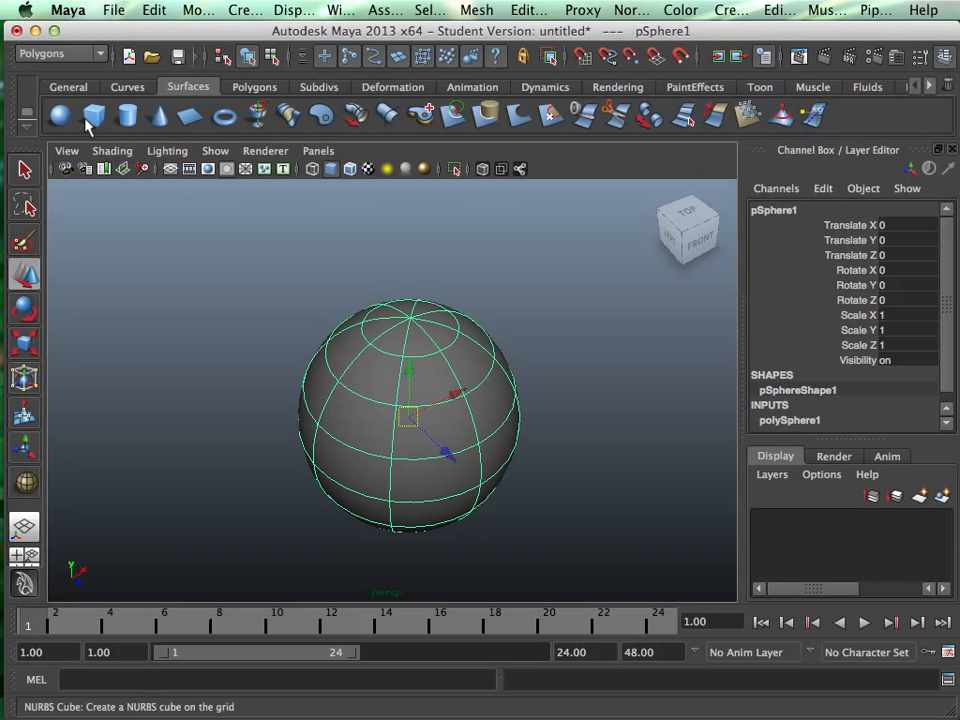
drag(132, 300, 225, 403)
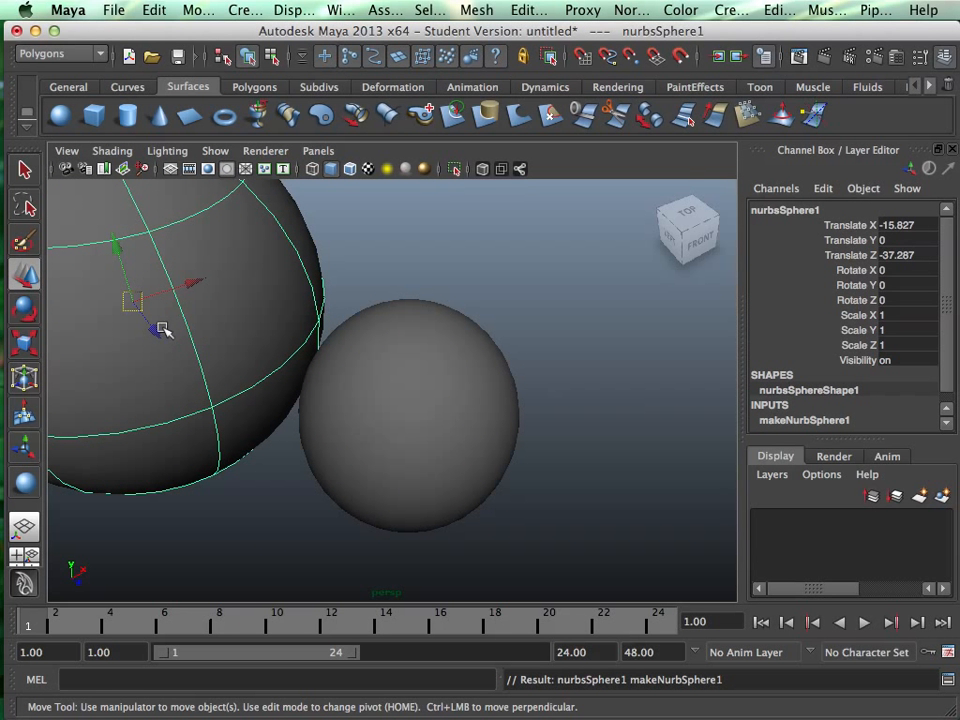
key(r)
drag(134, 301, 160, 335)
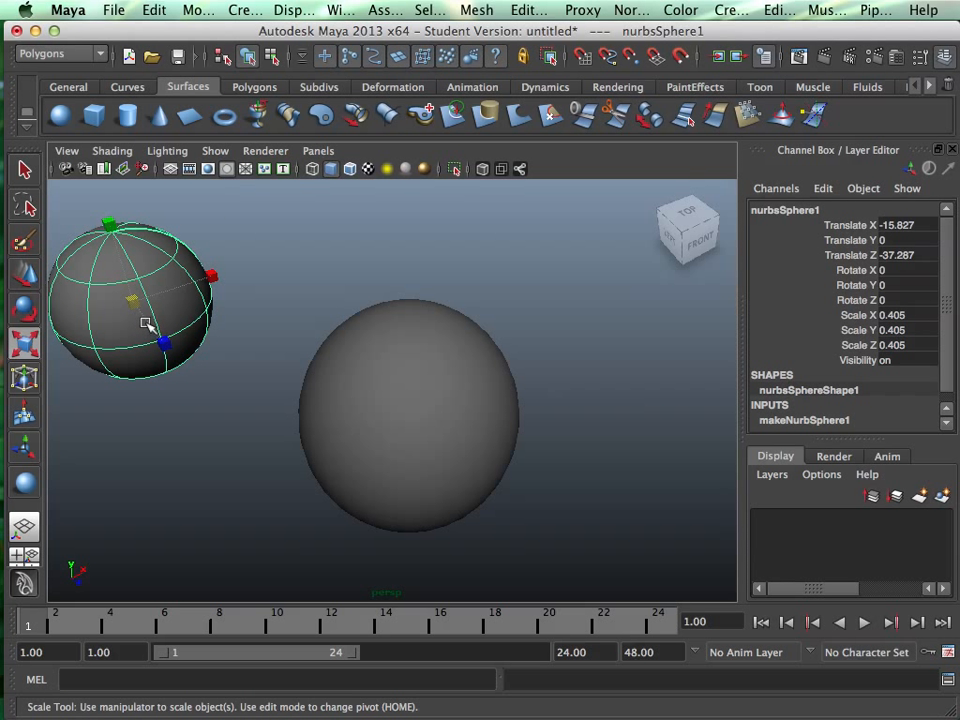
- Switch the NURBS sphere to Isoparm selection and select one of its vertical isoparms
right_click(179, 312)
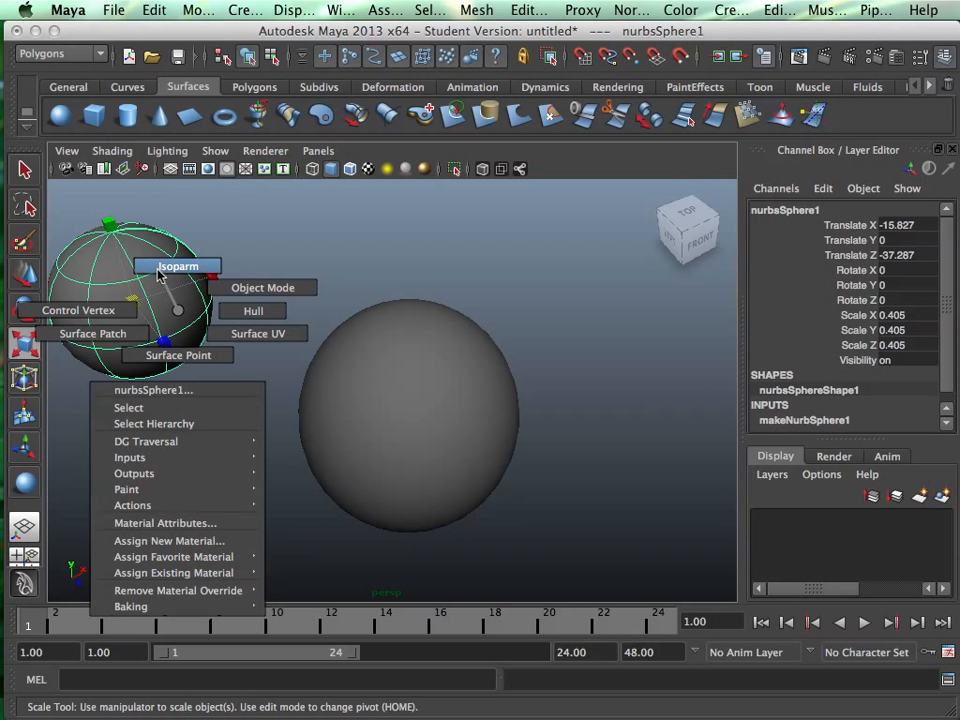
click(157, 270)
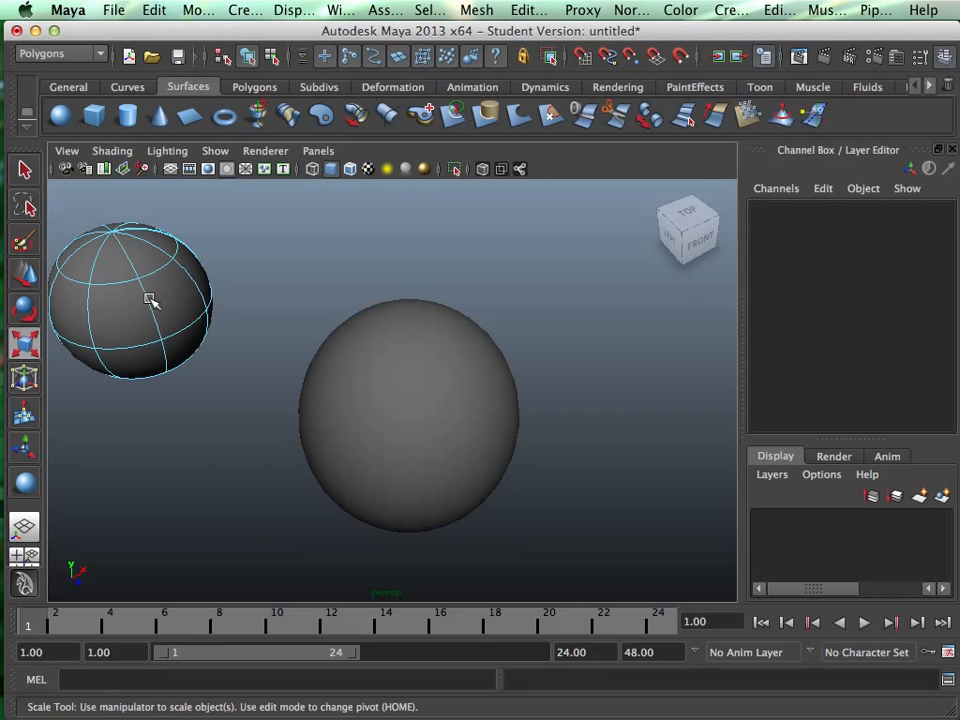
click(150, 300)
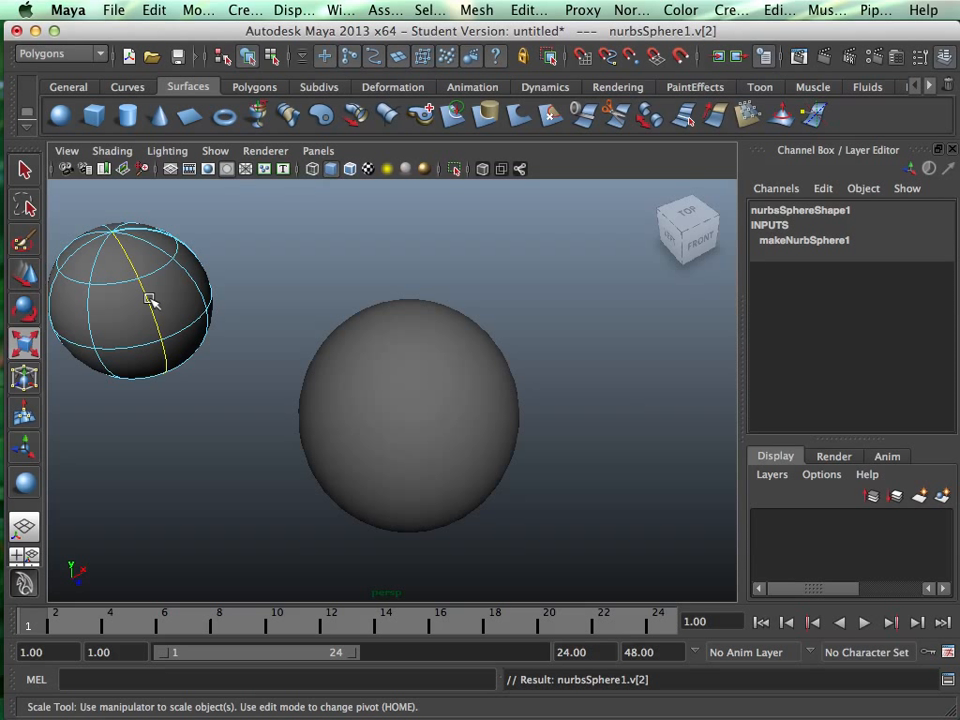
- Return the NURBS sphere to Object Mode and delete it
right_click(269, 325)
right_drag(168, 305, 217, 292)
click(182, 290)
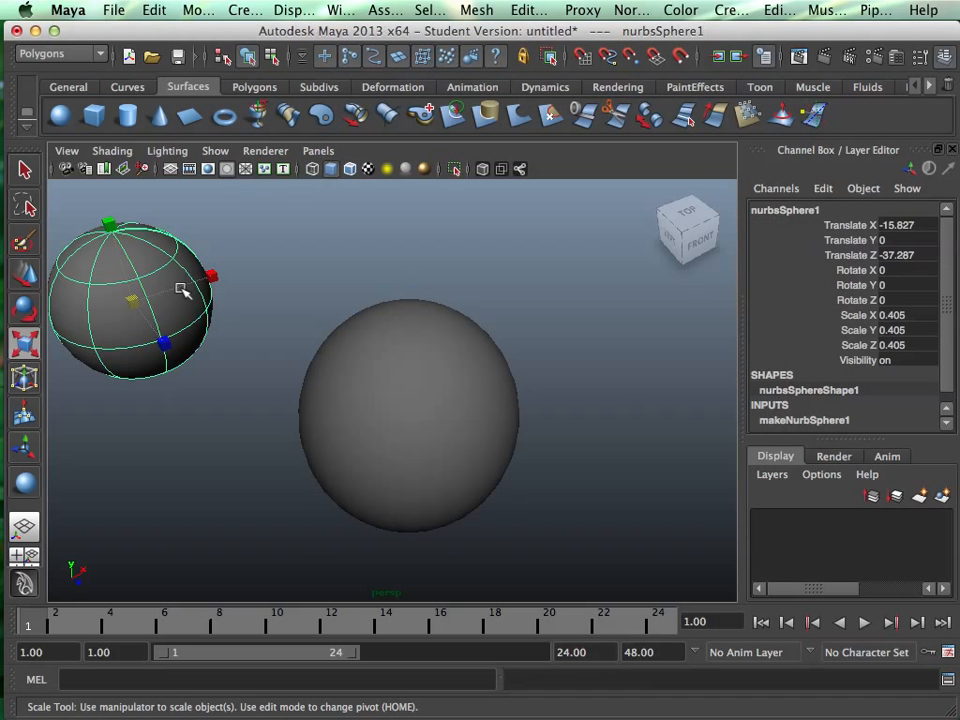
key(Delete)
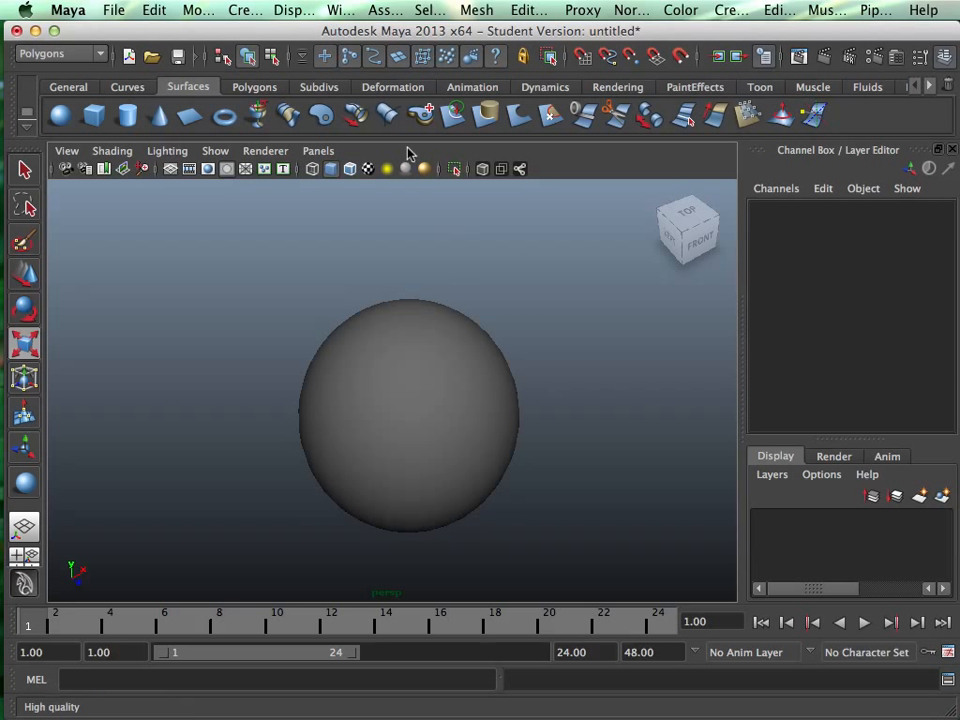
- Open Maya's Preferences window
click(335, 12)
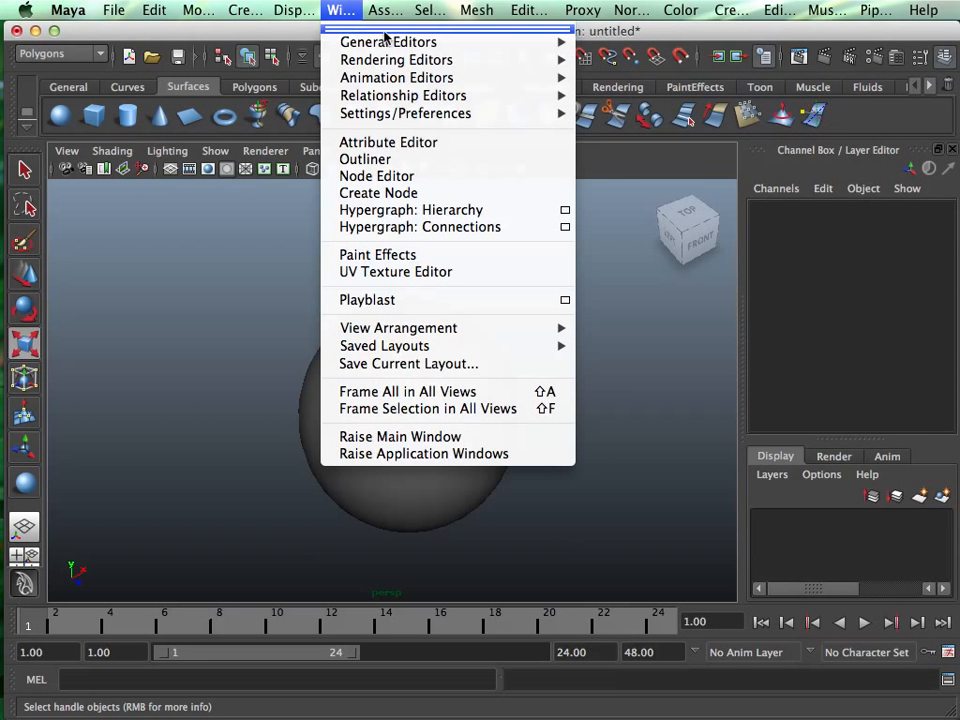
mouse_move(493, 118)
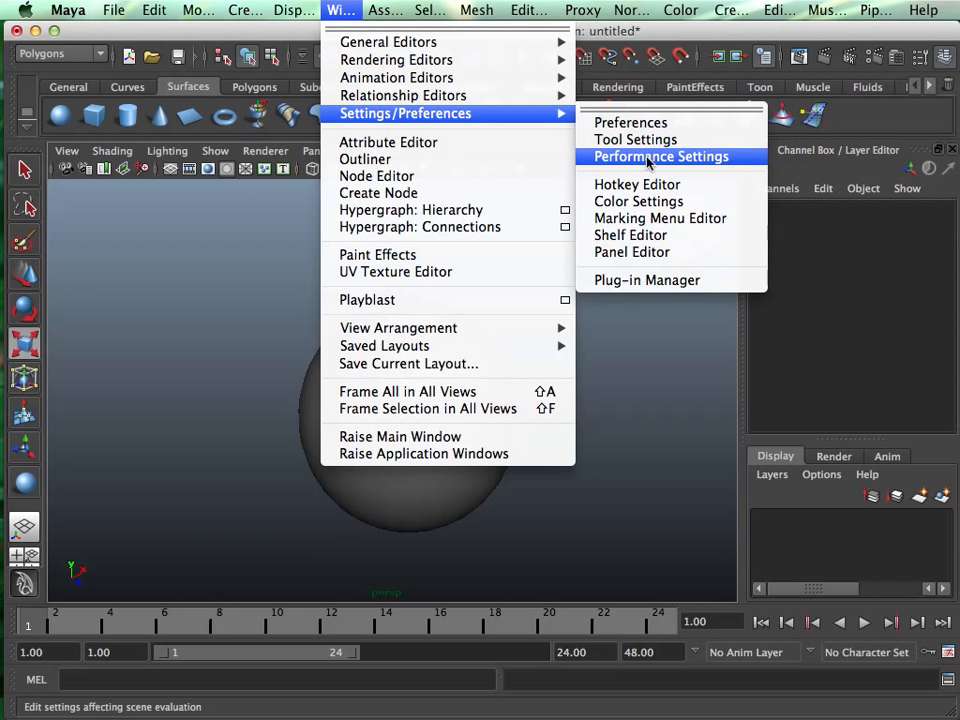
click(638, 123)
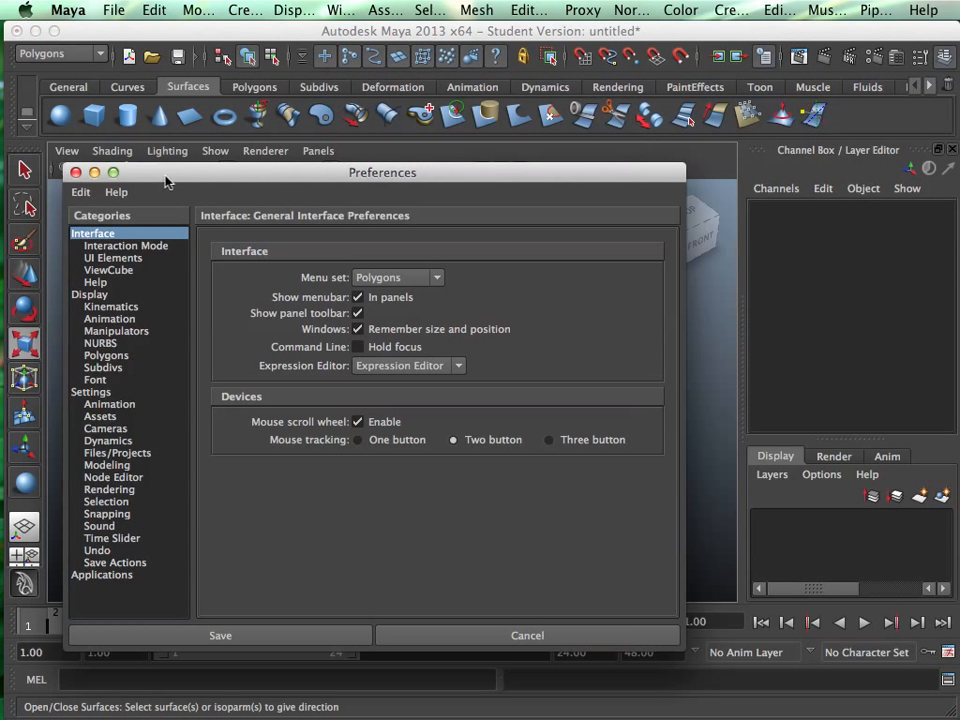
click(76, 155)
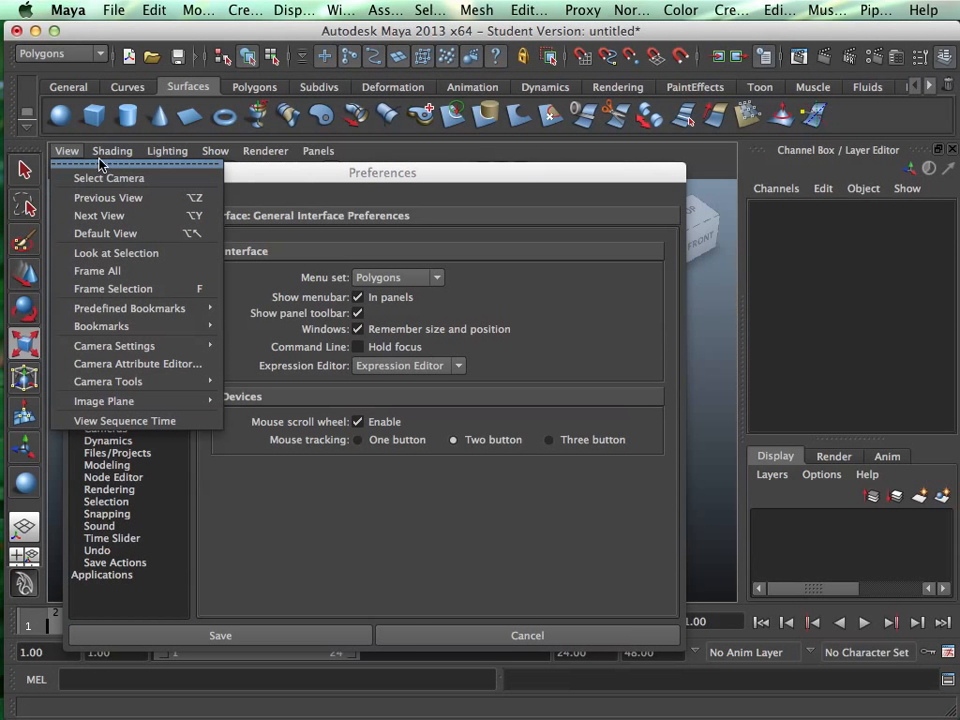
click(101, 177)
click(224, 154)
click(436, 176)
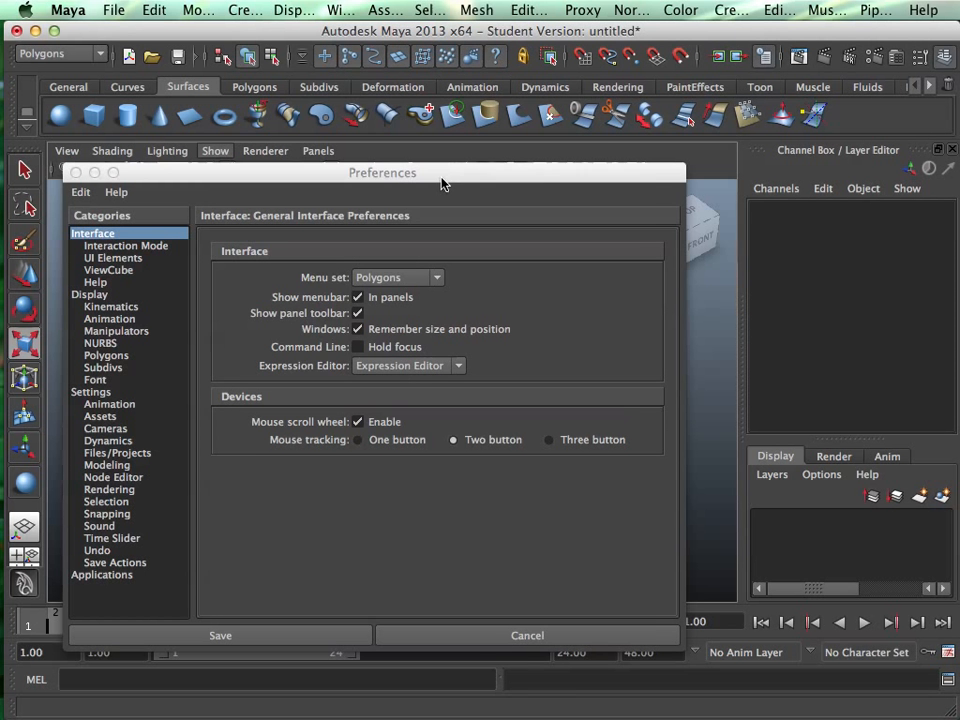
- Look at the Preferences window's options for restoring default settings, and close the window without saving
drag(441, 178, 442, 176)
click(84, 192)
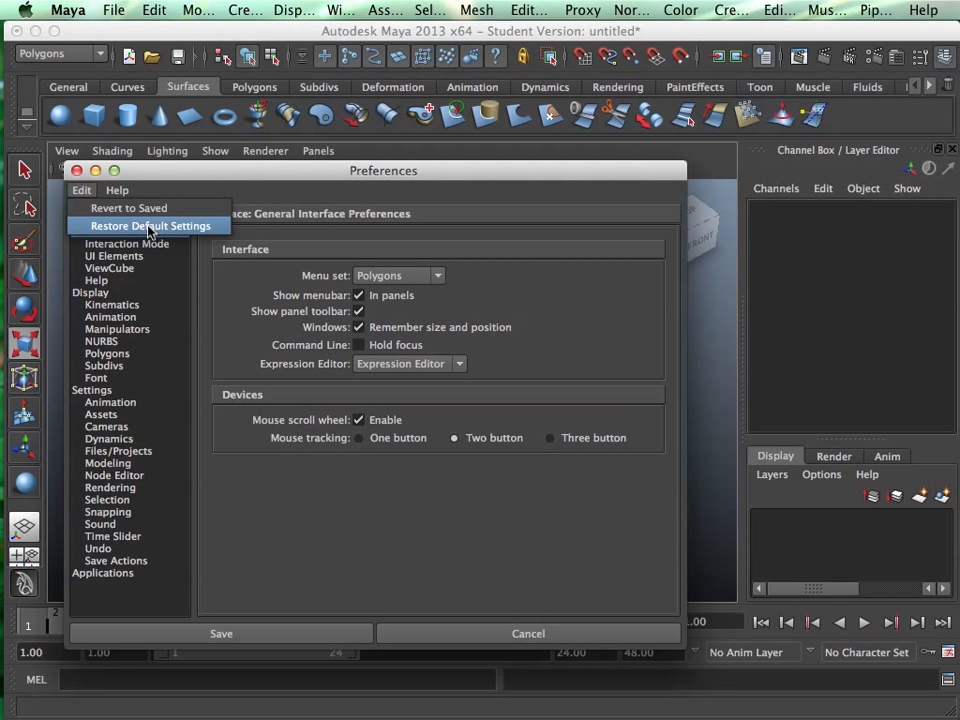
click(441, 636)
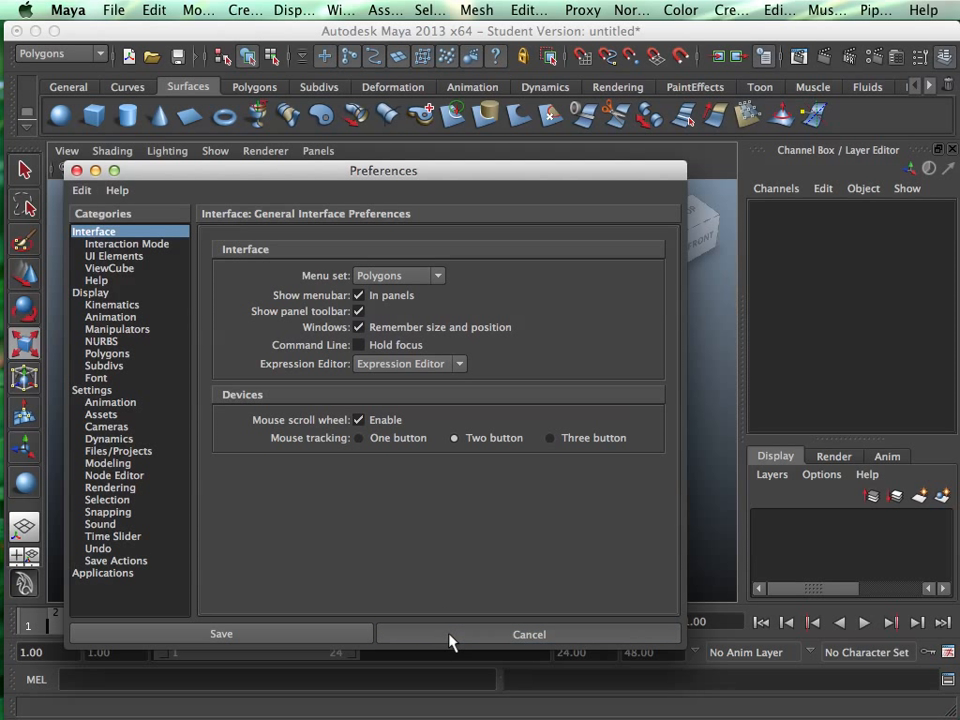
click(448, 634)
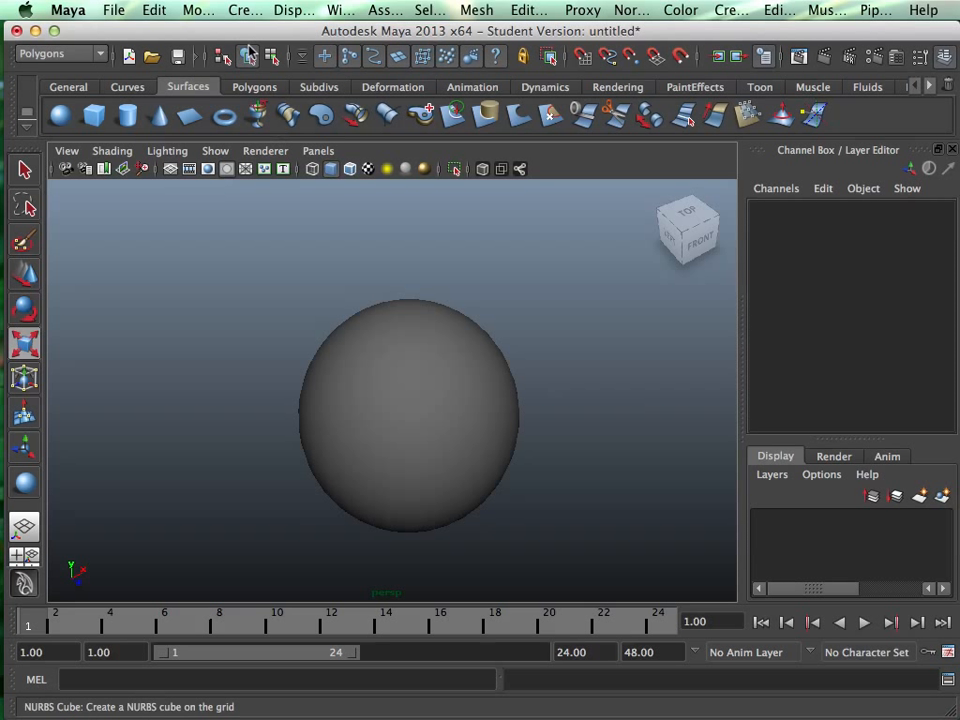
- Hide the Status Line from the interface and show it again
click(296, 12)
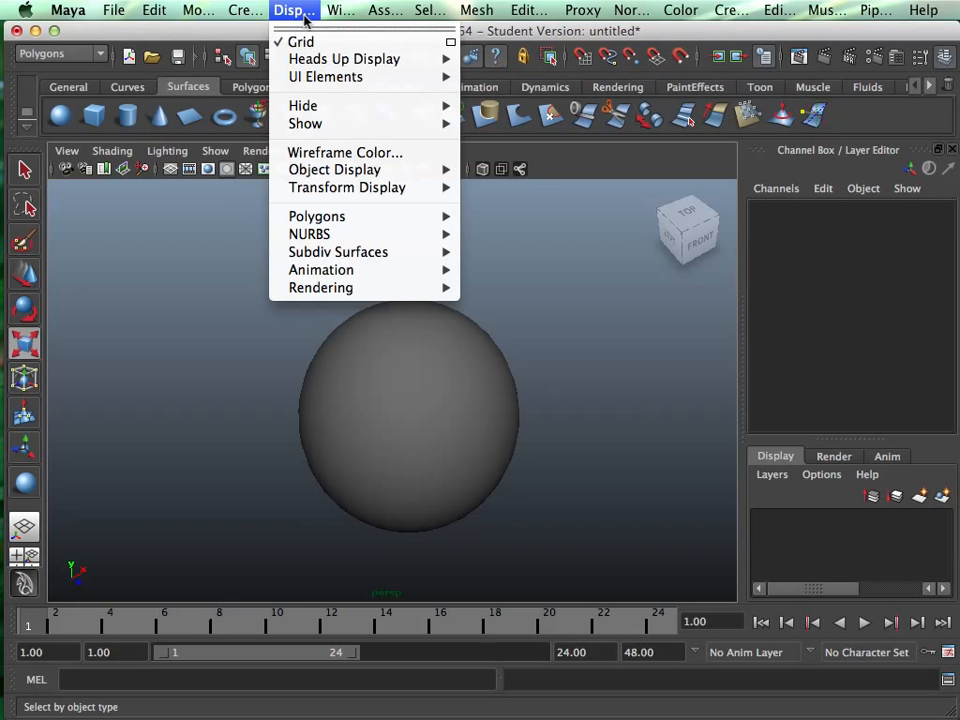
mouse_move(388, 84)
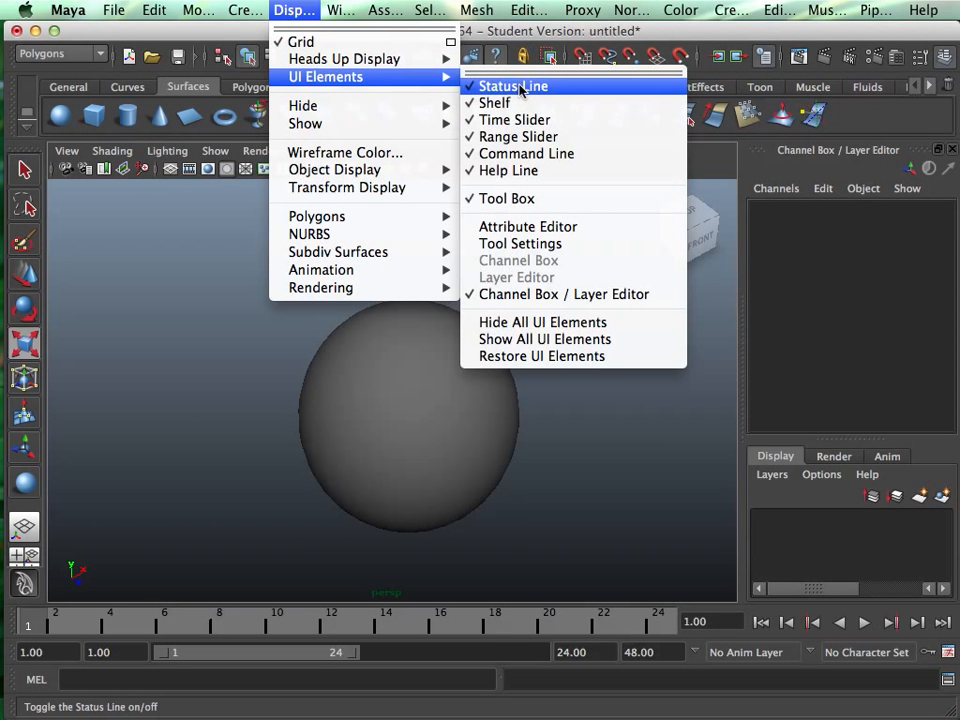
click(519, 87)
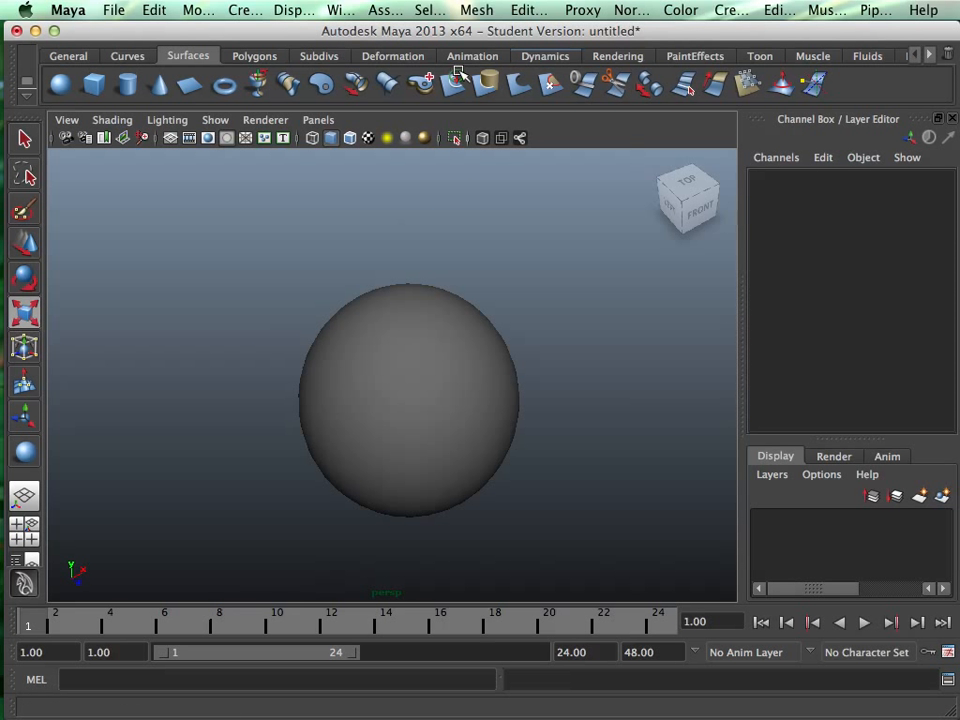
click(300, 10)
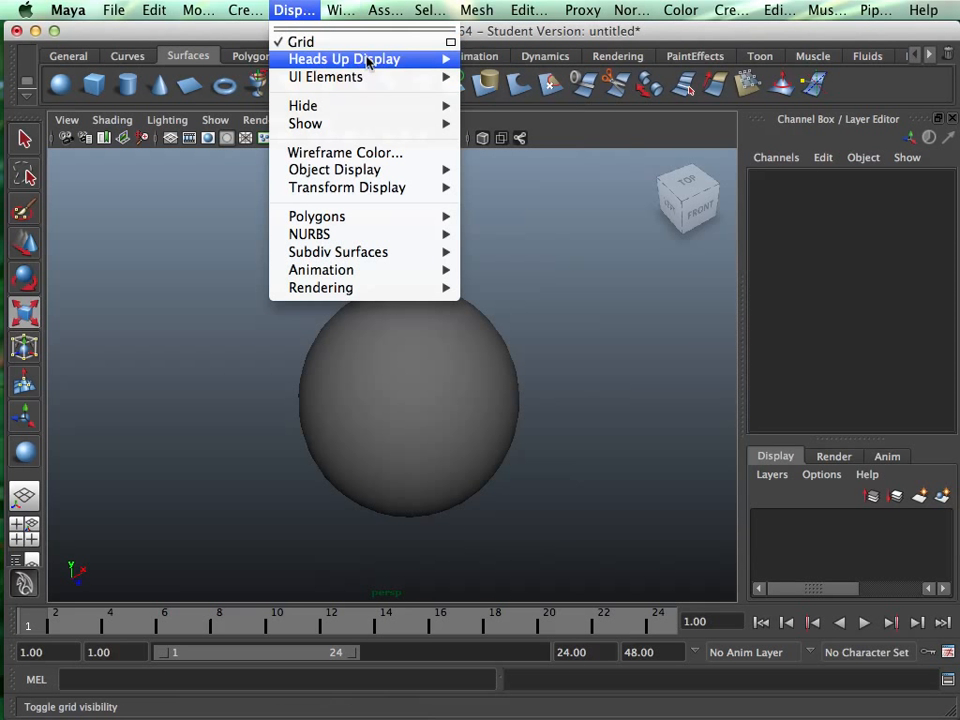
mouse_move(340, 77)
click(470, 86)
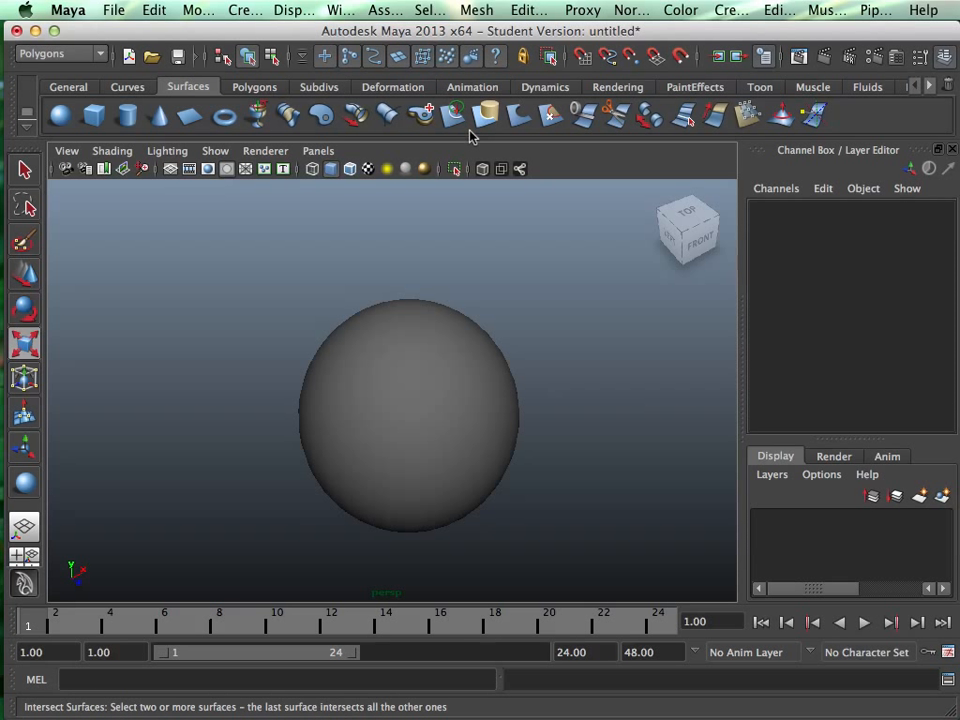
- Hide the Time Slider, Range Slider and Command Line from the interface
click(298, 10)
mouse_move(396, 86)
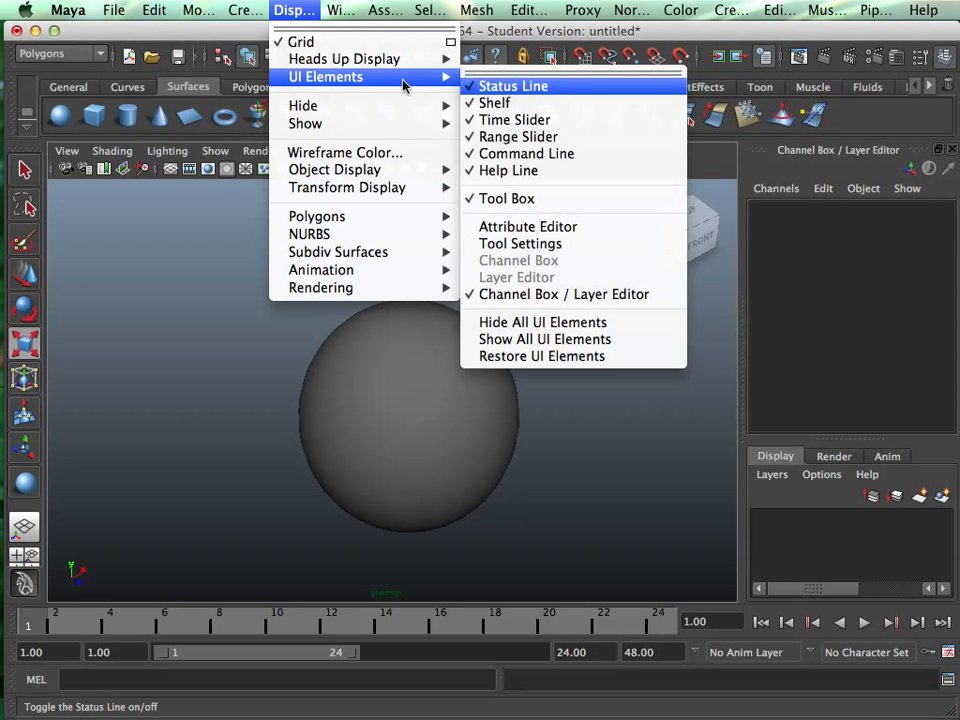
click(530, 121)
click(291, 11)
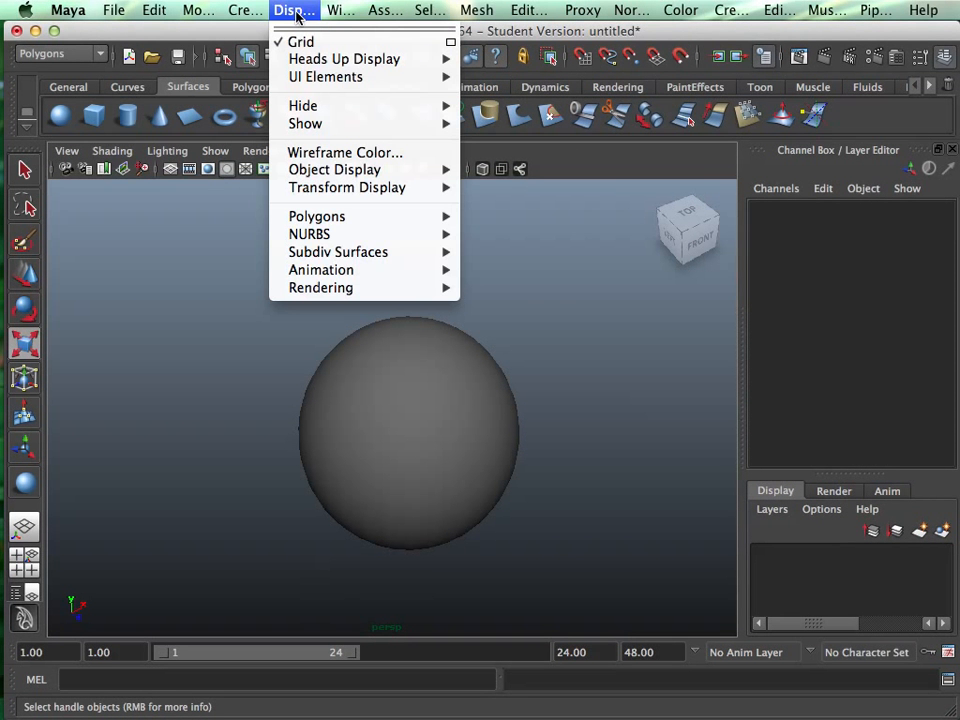
mouse_move(370, 77)
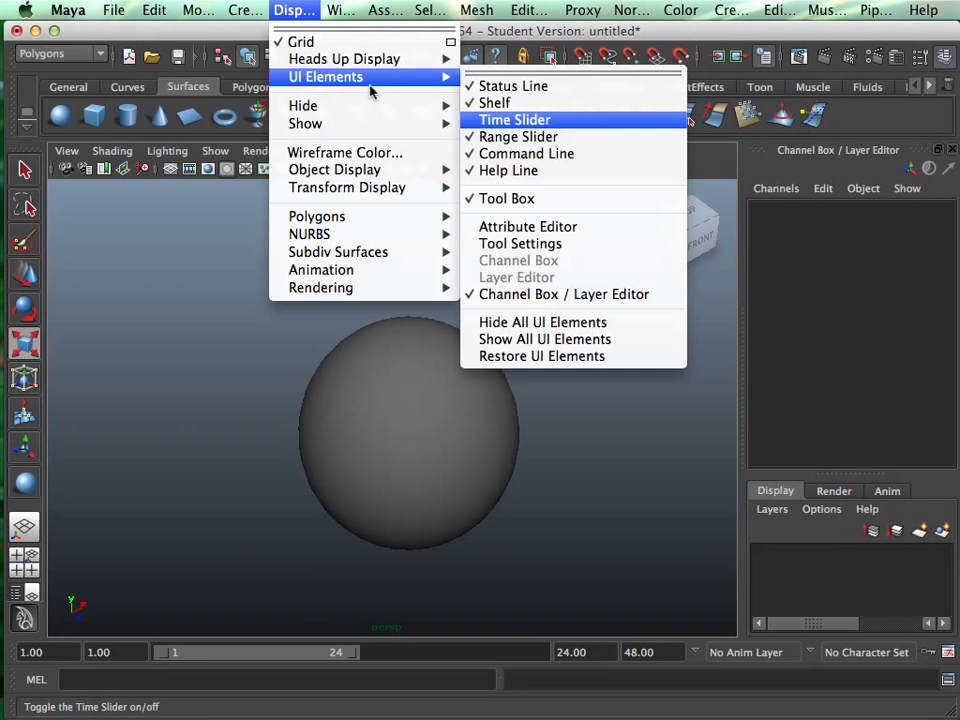
click(518, 137)
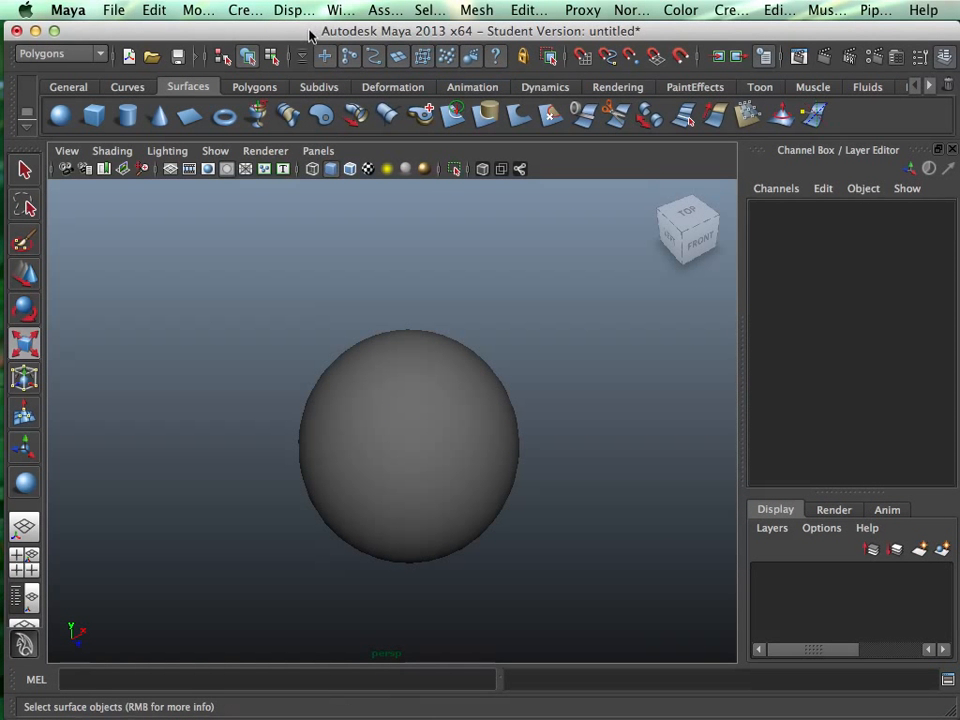
click(294, 11)
mouse_move(428, 78)
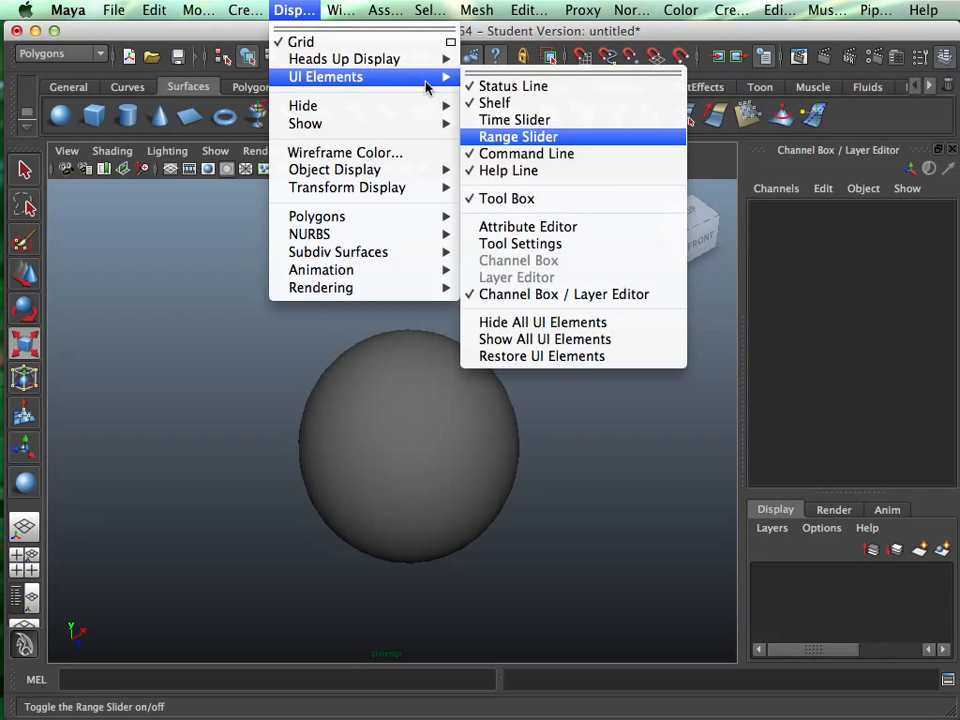
click(536, 155)
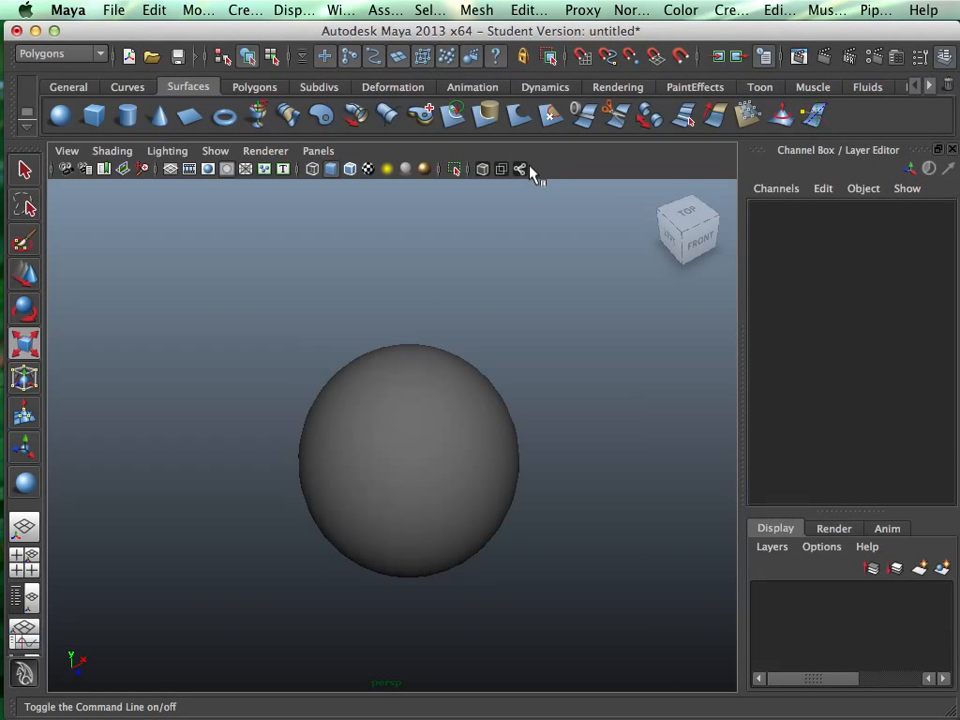
- Hide the Help Line from the interface and show it again
click(298, 12)
mouse_move(405, 80)
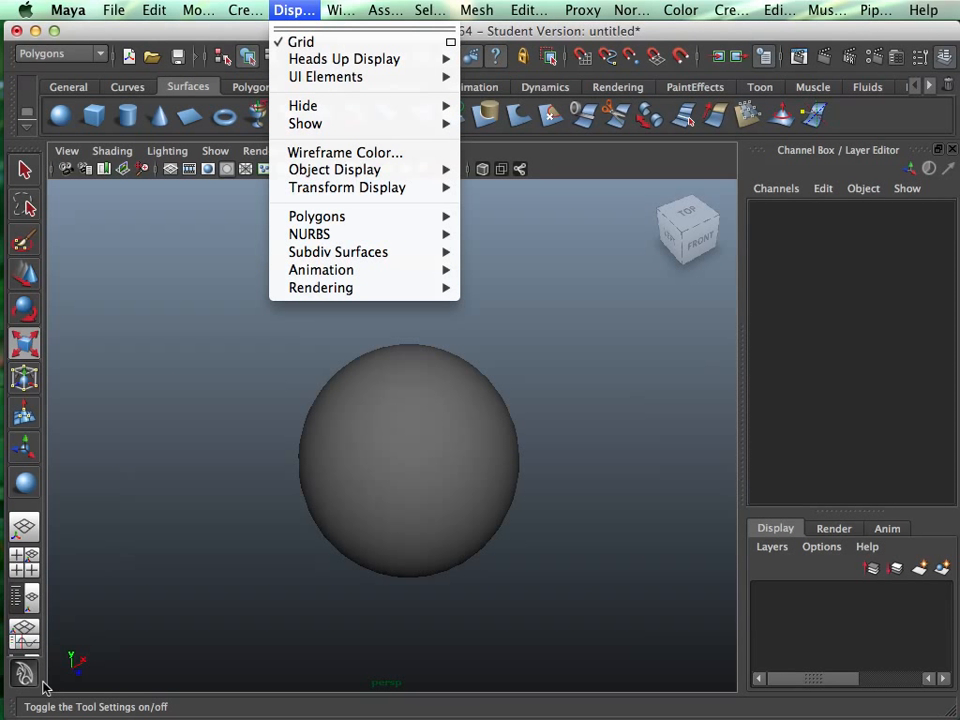
mouse_move(423, 83)
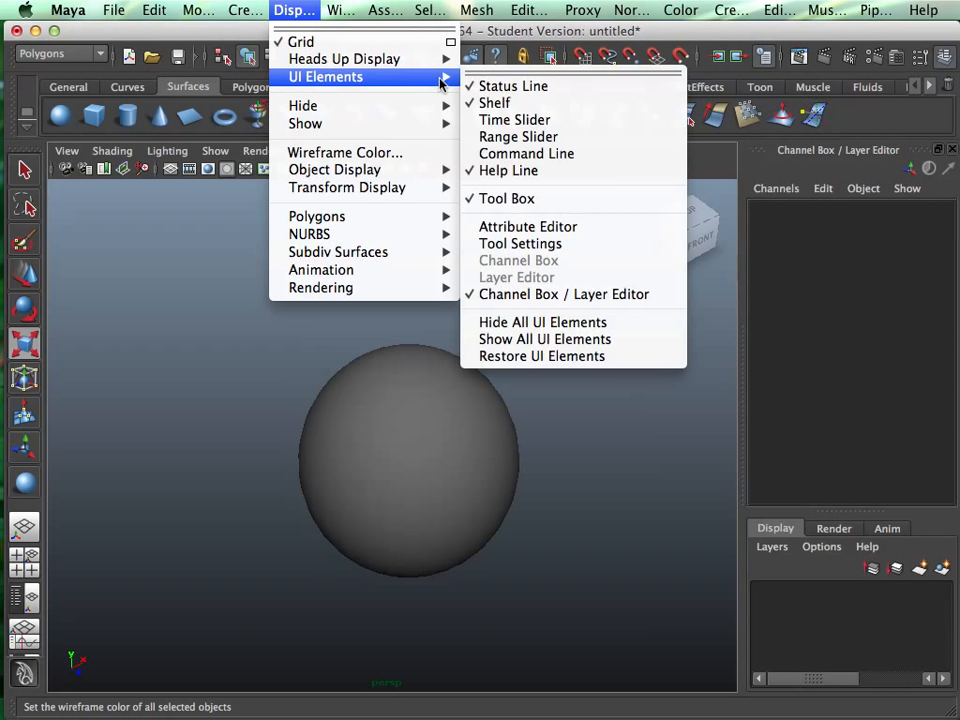
click(514, 170)
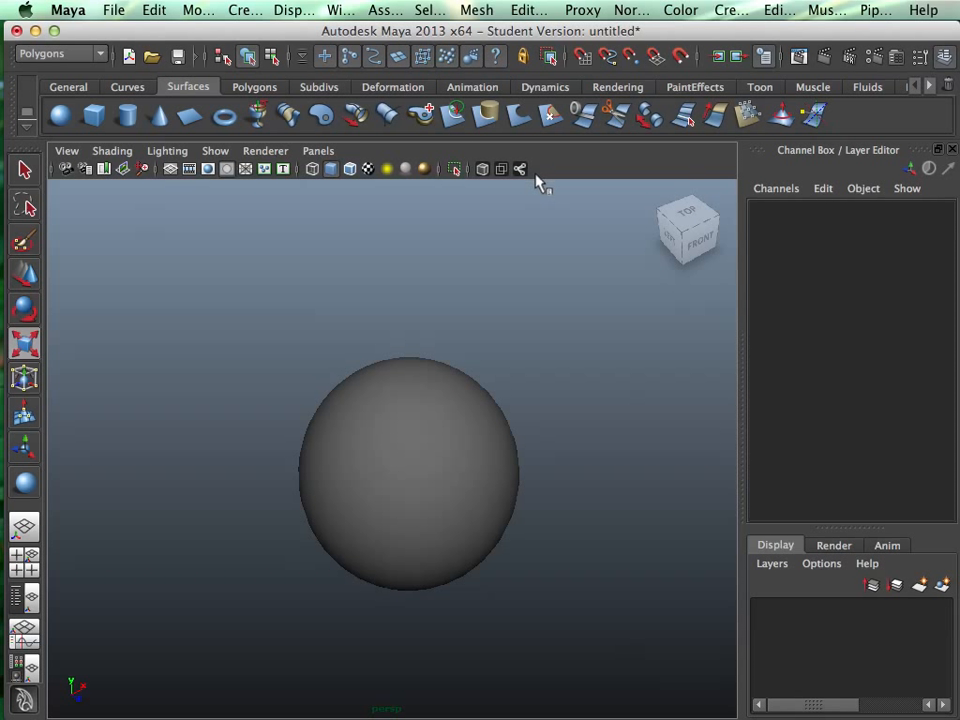
click(293, 11)
mouse_move(439, 78)
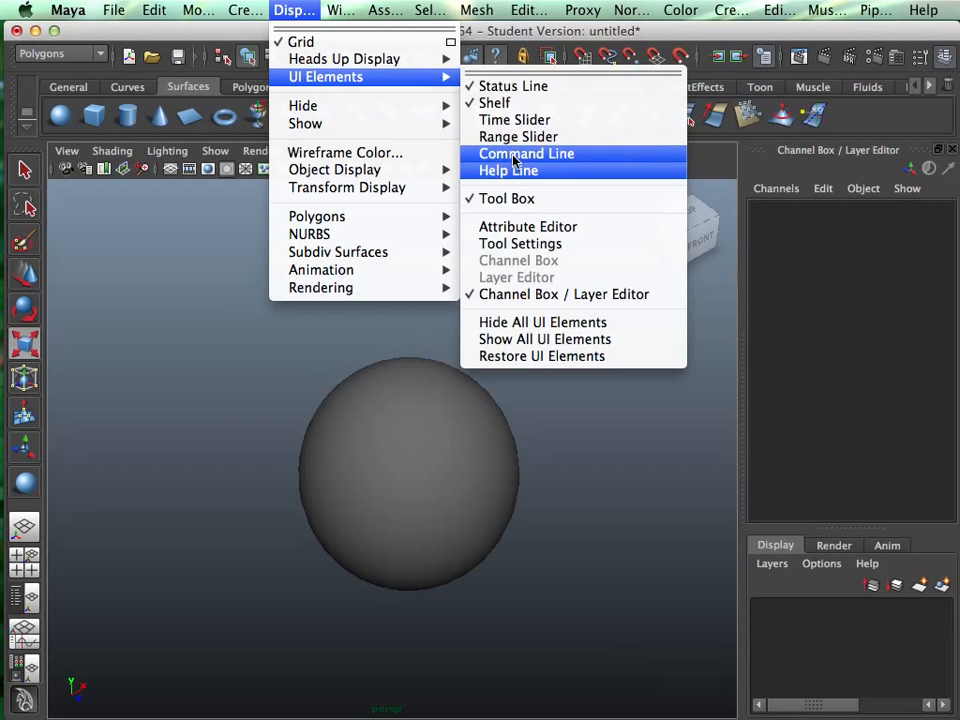
click(510, 170)
click(300, 11)
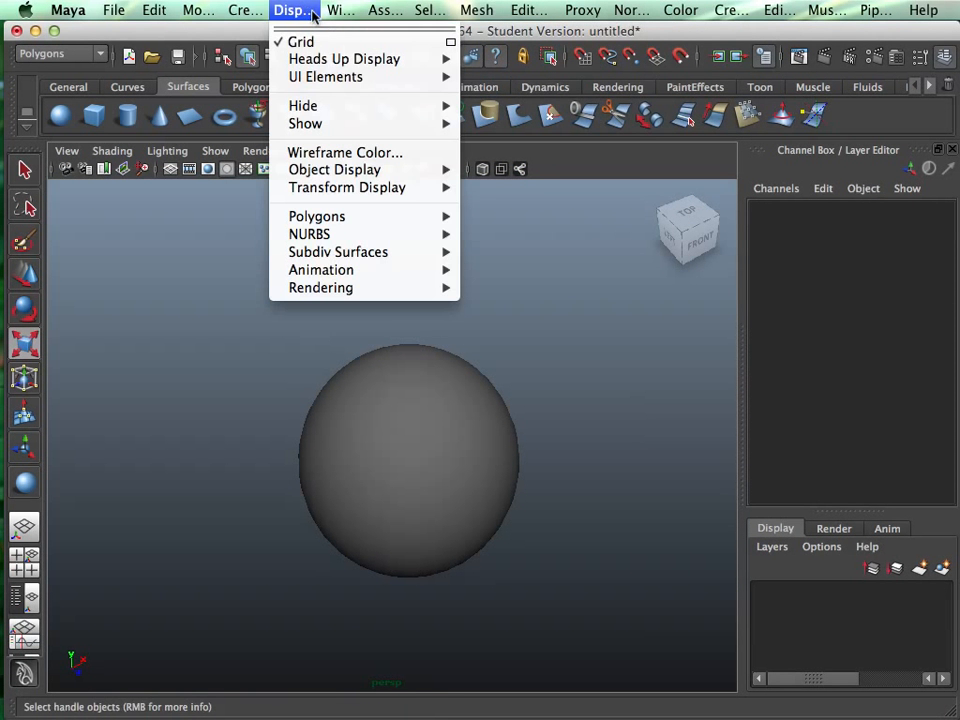
mouse_move(374, 78)
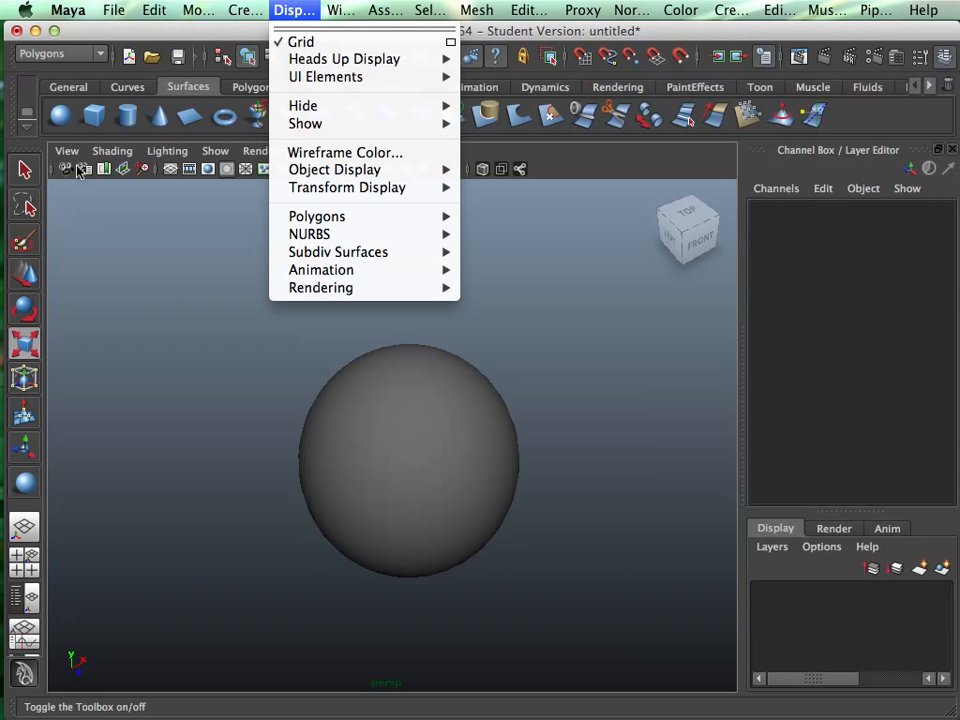
click(118, 396)
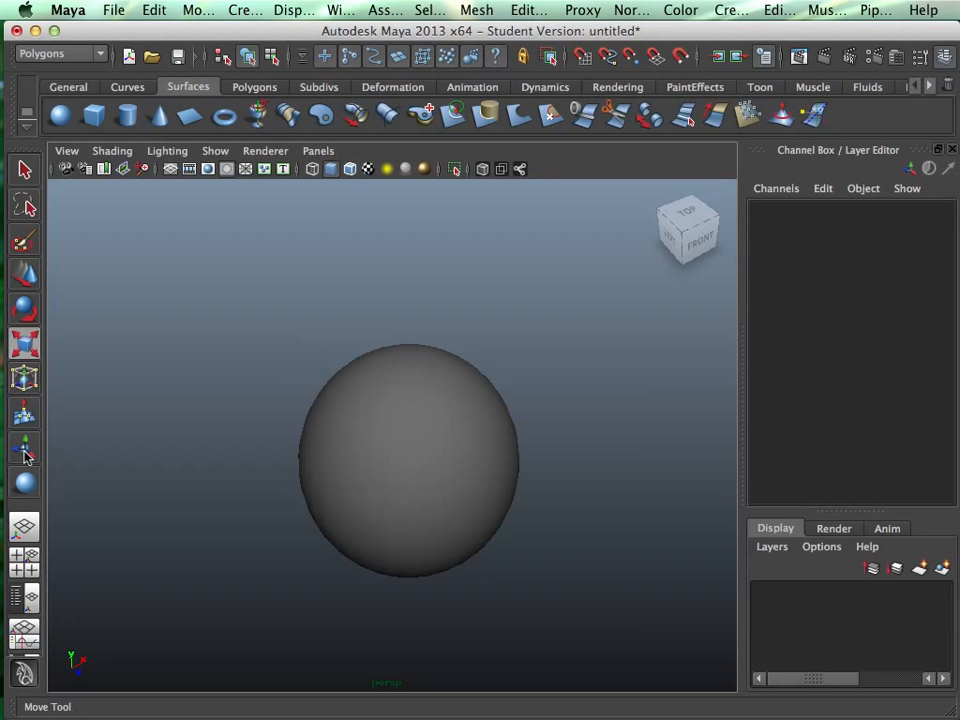
- Try the four-view layout, and set the workspace to show the Outliner beside the perspective view
click(30, 554)
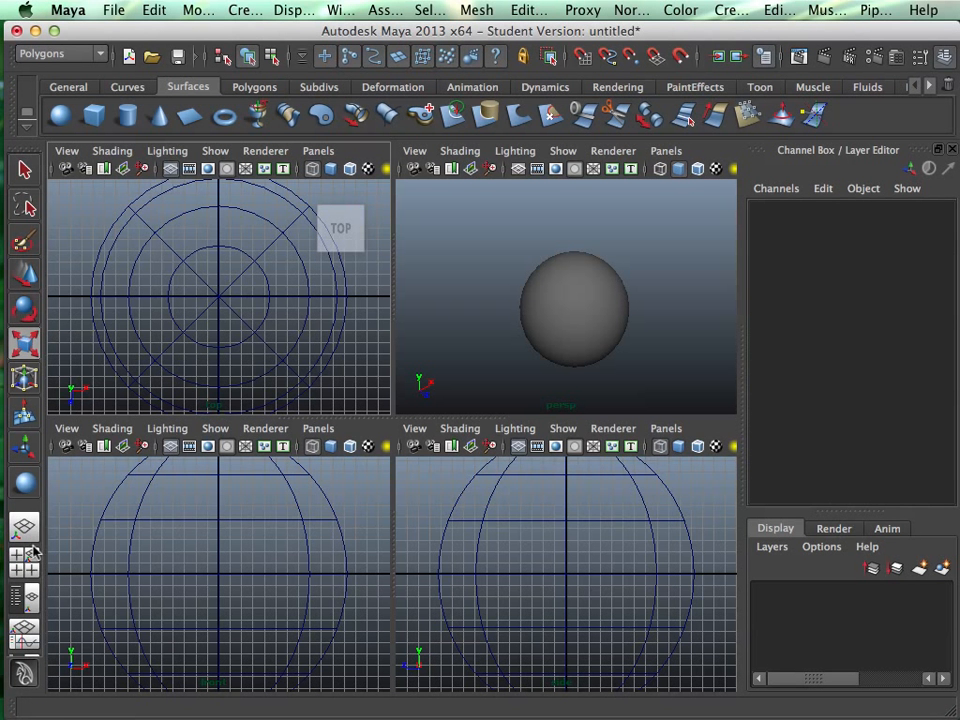
click(32, 546)
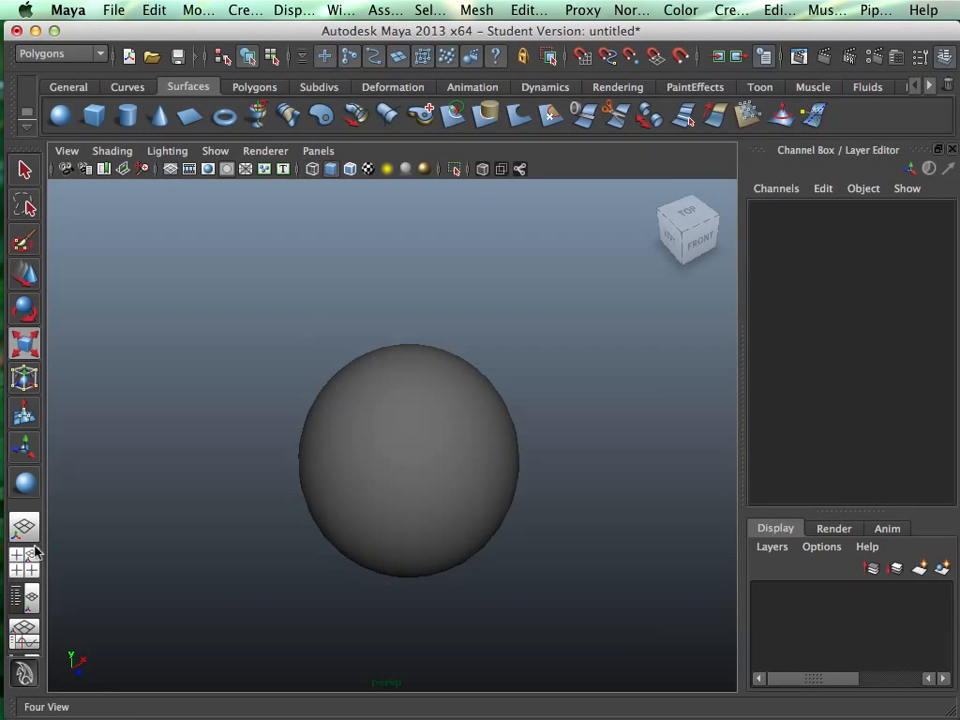
click(30, 600)
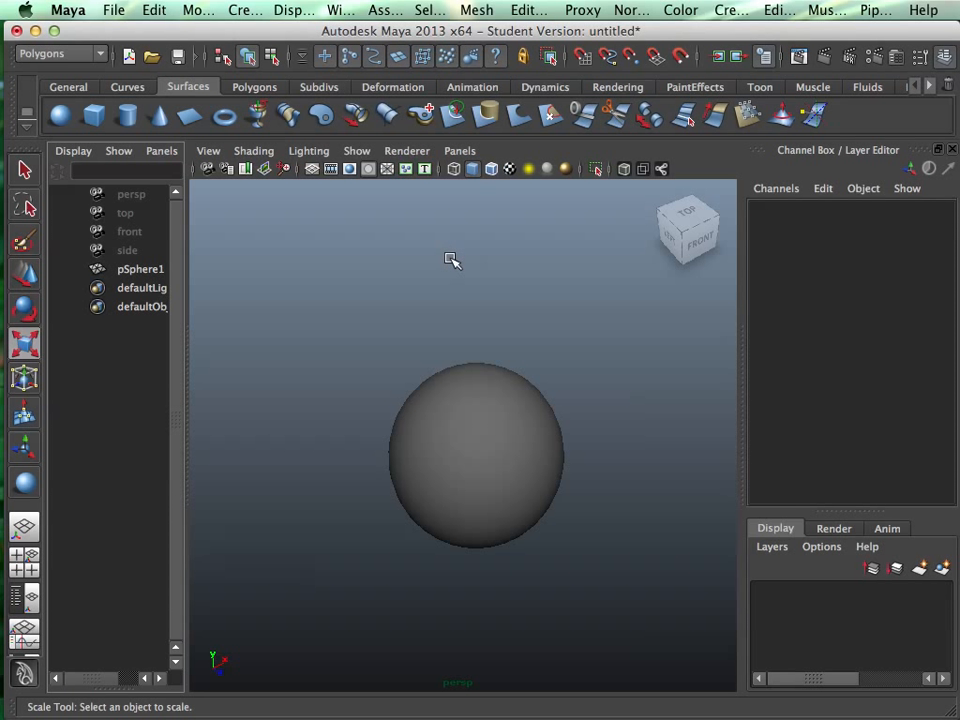
- Place an ambient light at about X -15.8, Y 17.8 and light the viewport with all scene lights
click(632, 92)
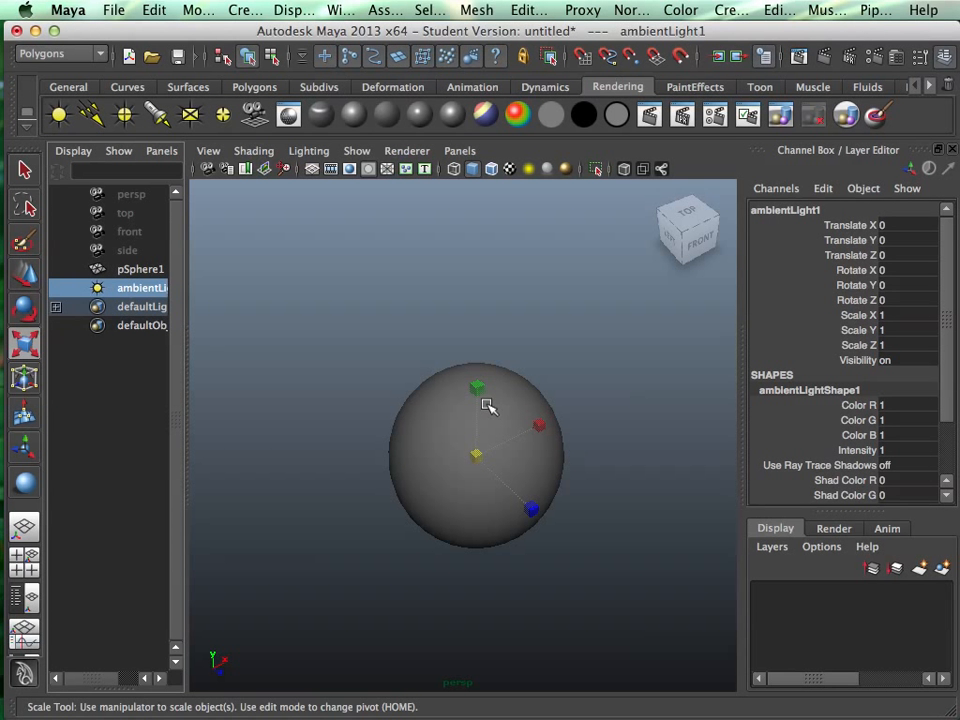
key(w)
drag(480, 406, 482, 274)
drag(523, 319, 295, 403)
drag(405, 367, 412, 363)
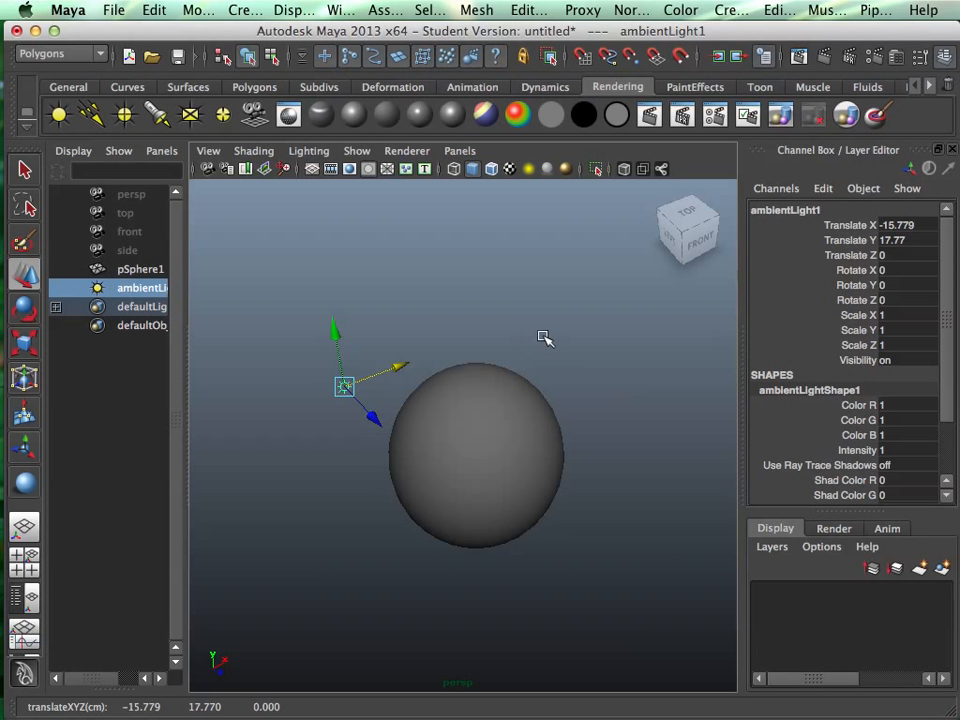
click(529, 172)
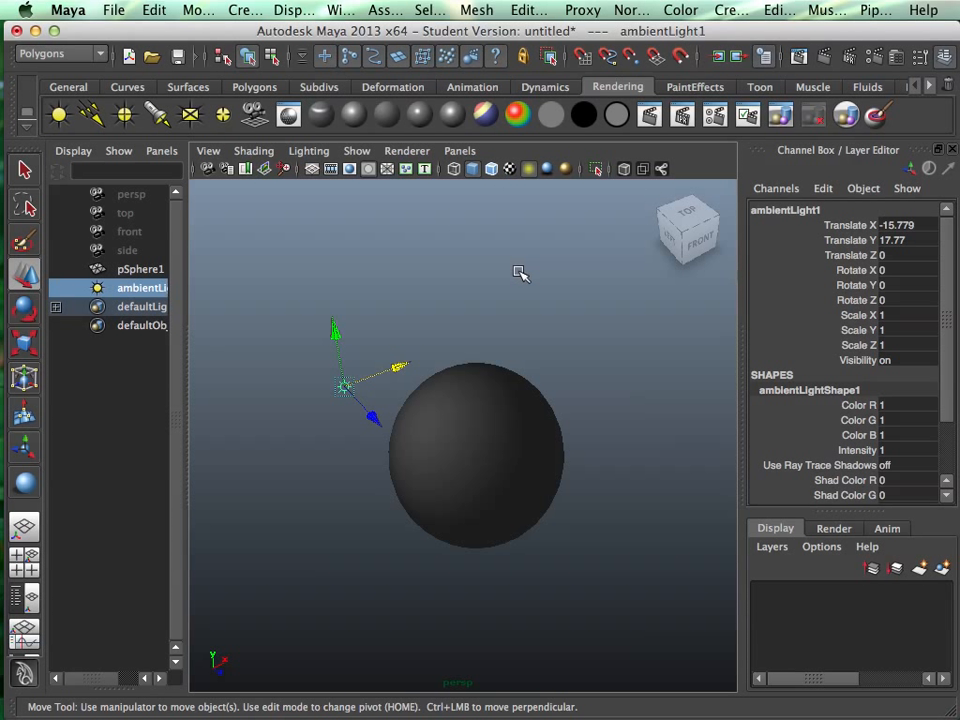
- Assign a new Lambert material to the polygon sphere
click(482, 468)
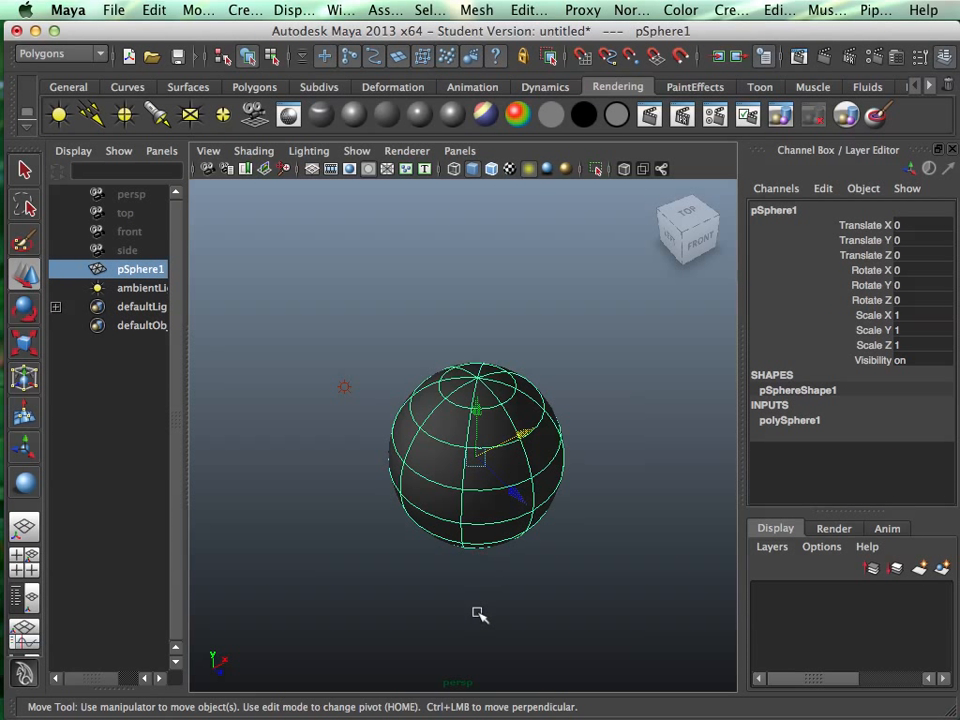
key(F12)
key(F12)
right_drag(476, 376, 510, 428)
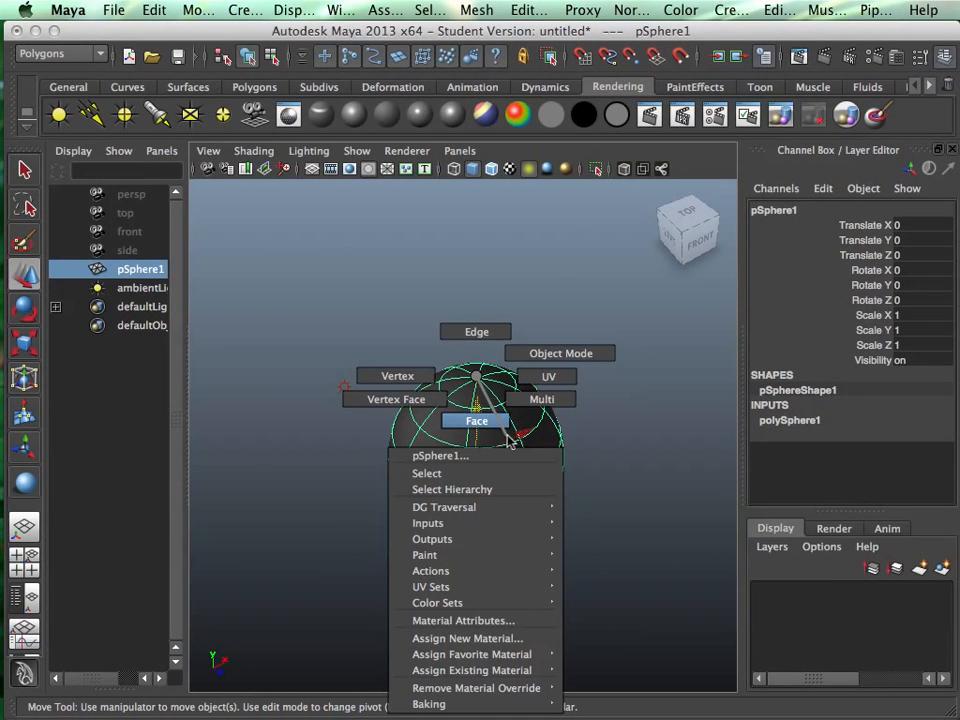
click(531, 640)
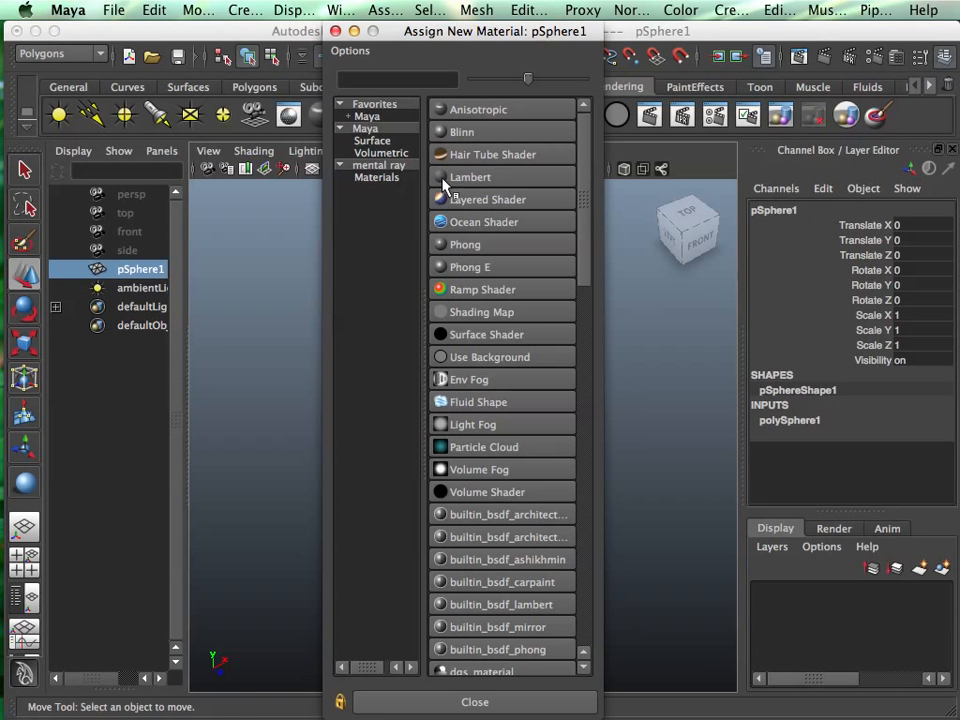
click(443, 178)
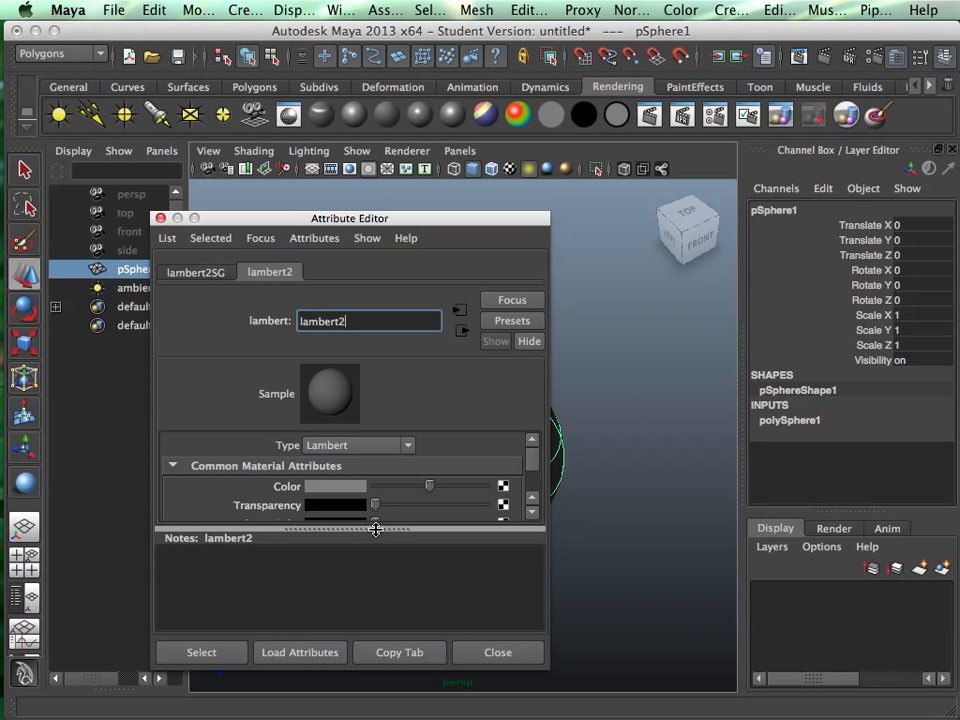
- Set the new Lambert material's Diffuse to about 0.808 and its Color to brown, and deselect the sphere
drag(375, 528, 370, 625)
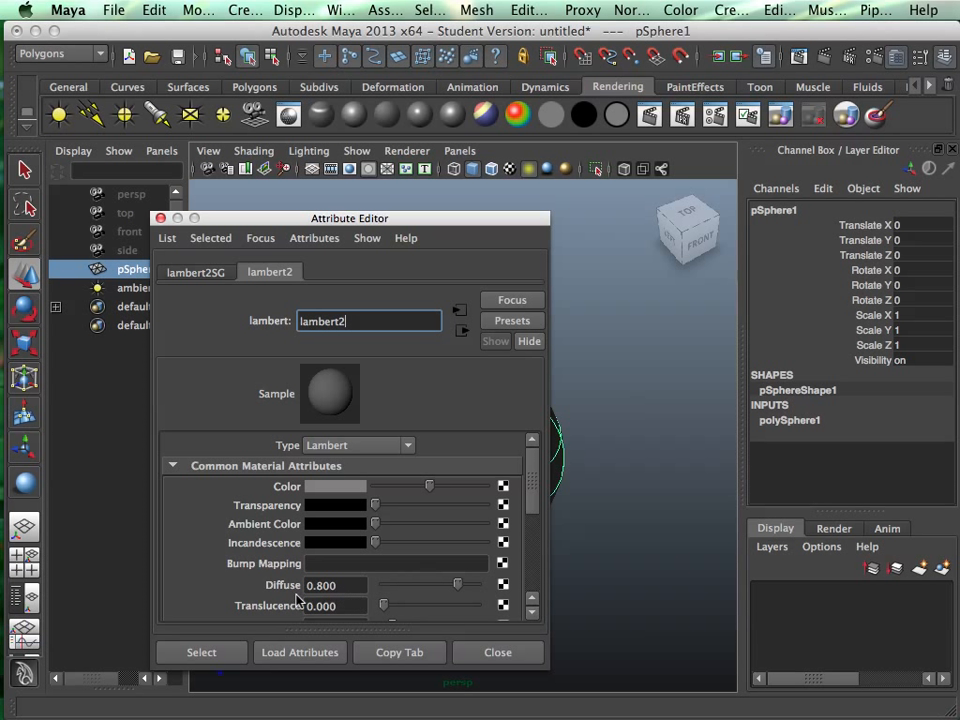
mouse_move(457, 584)
mouse_down()
mouse_move(398, 596)
mouse_move(467, 595)
mouse_move(438, 595)
mouse_move(457, 595)
mouse_up()
drag(536, 497, 536, 507)
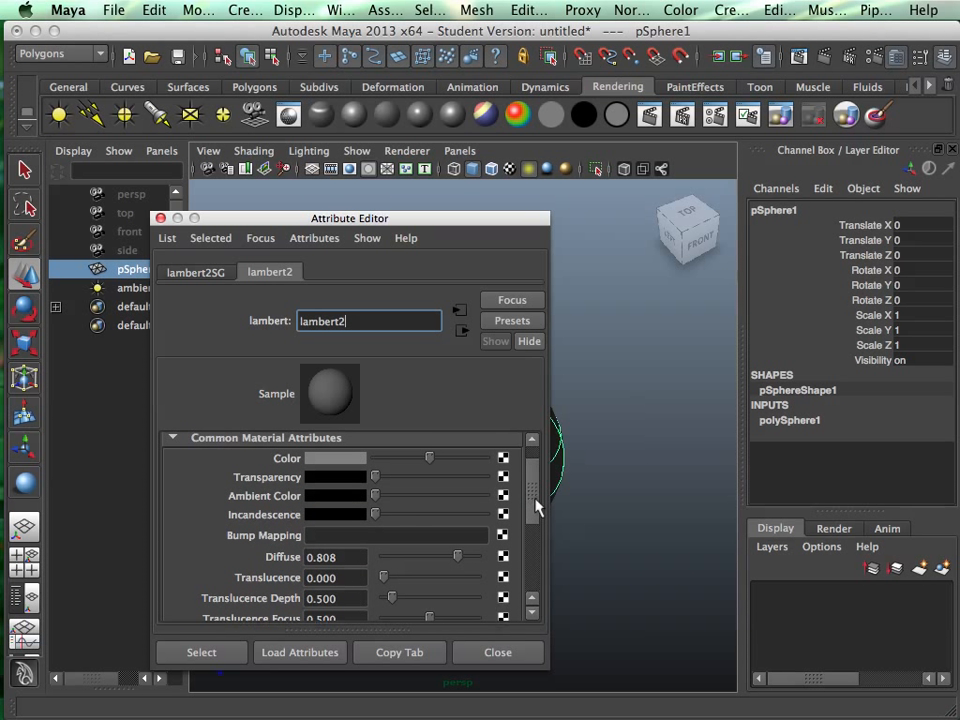
click(362, 458)
mouse_move(475, 458)
mouse_down()
mouse_move(510, 452)
mouse_move(497, 470)
mouse_up()
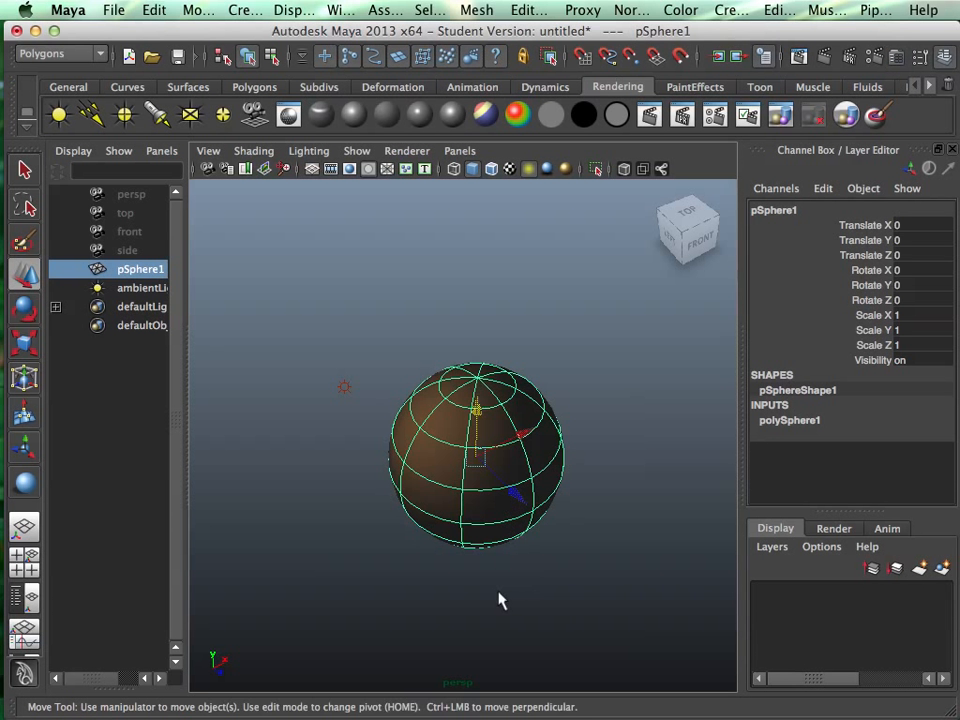
click(499, 600)
mouse_move(480, 510)
alt+mouse_down()
mouse_move(535, 490)
mouse_move(452, 523)
mouse_move(481, 502)
alt+mouse_up()
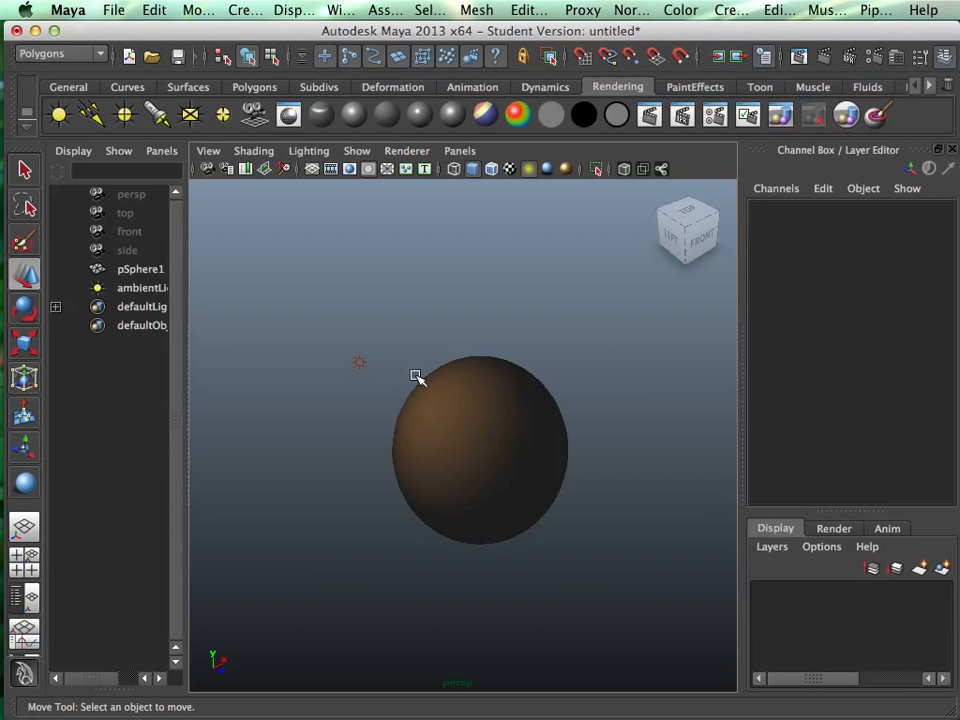
- Switch the workspace from the Outliner layout to a single perspective view of the sphere
alt+drag(388, 376, 382, 355)
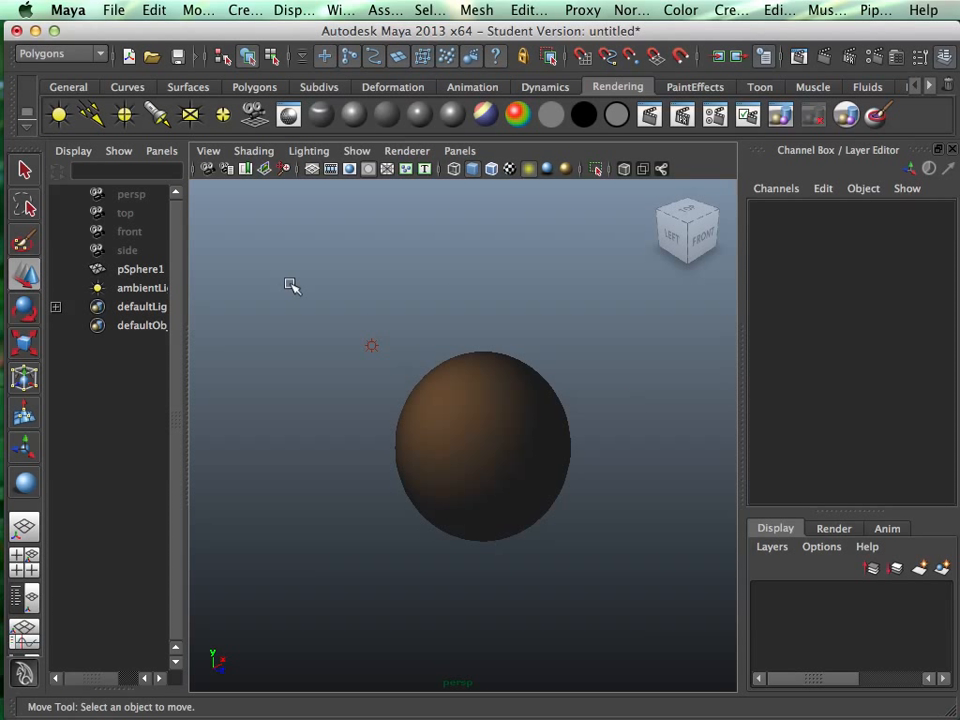
click(24, 527)
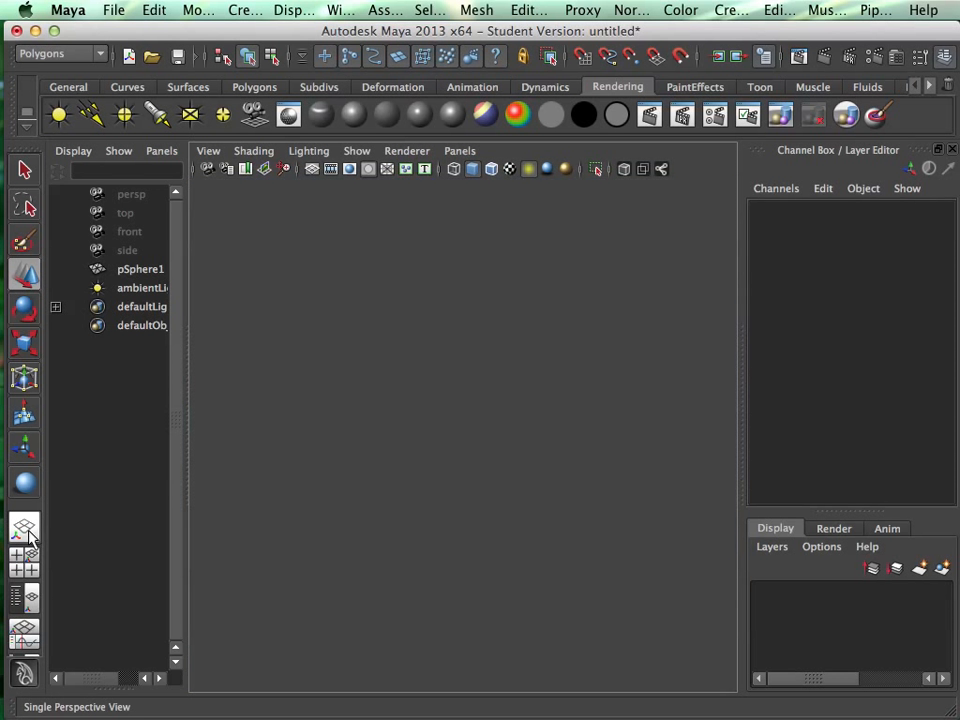
alt+drag(395, 431, 480, 437)
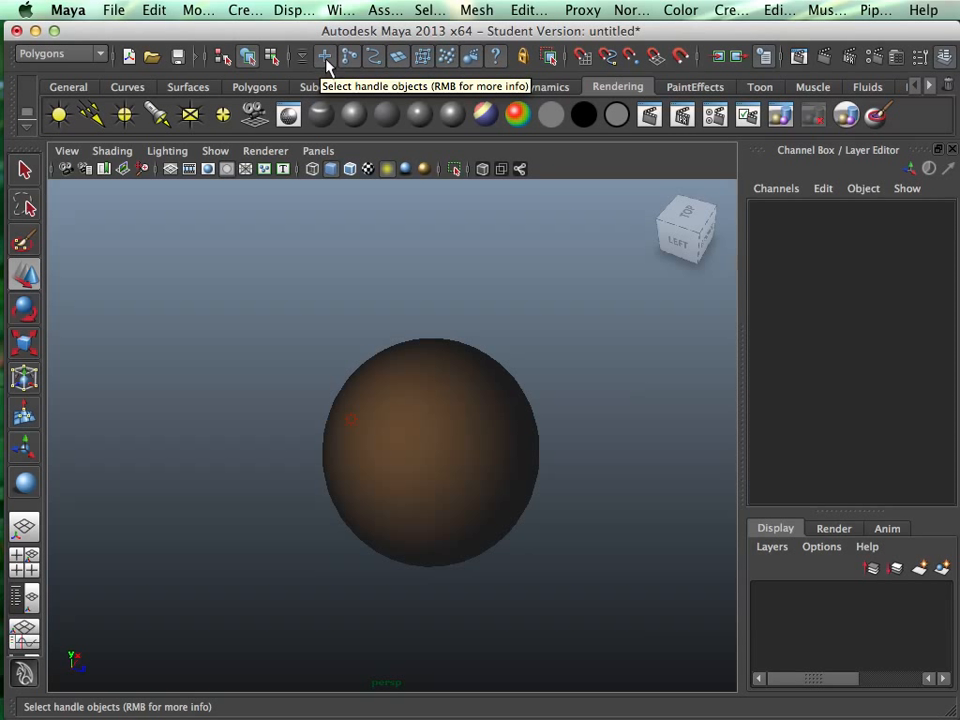
- Turn off the selection mask for all object types, including surfaces, and deselect the sphere
click(436, 400)
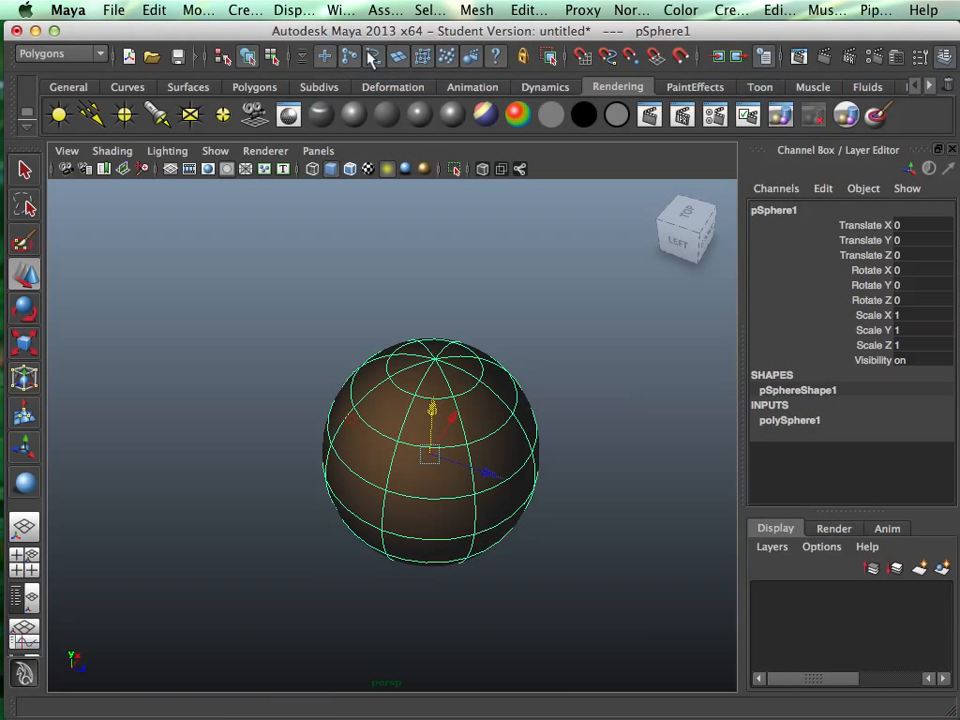
click(303, 59)
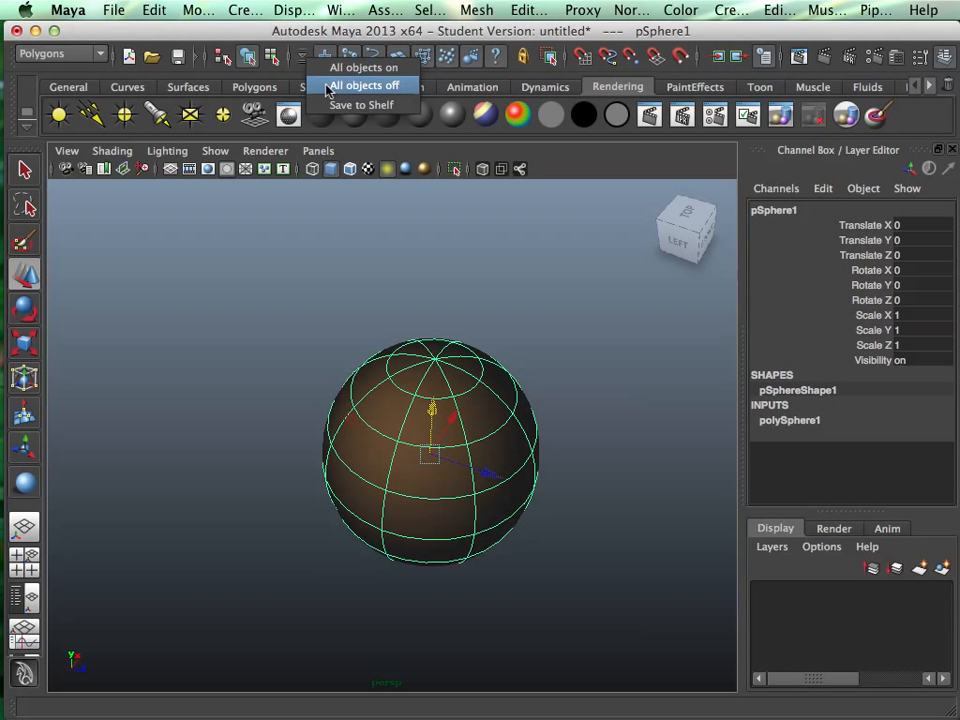
click(345, 84)
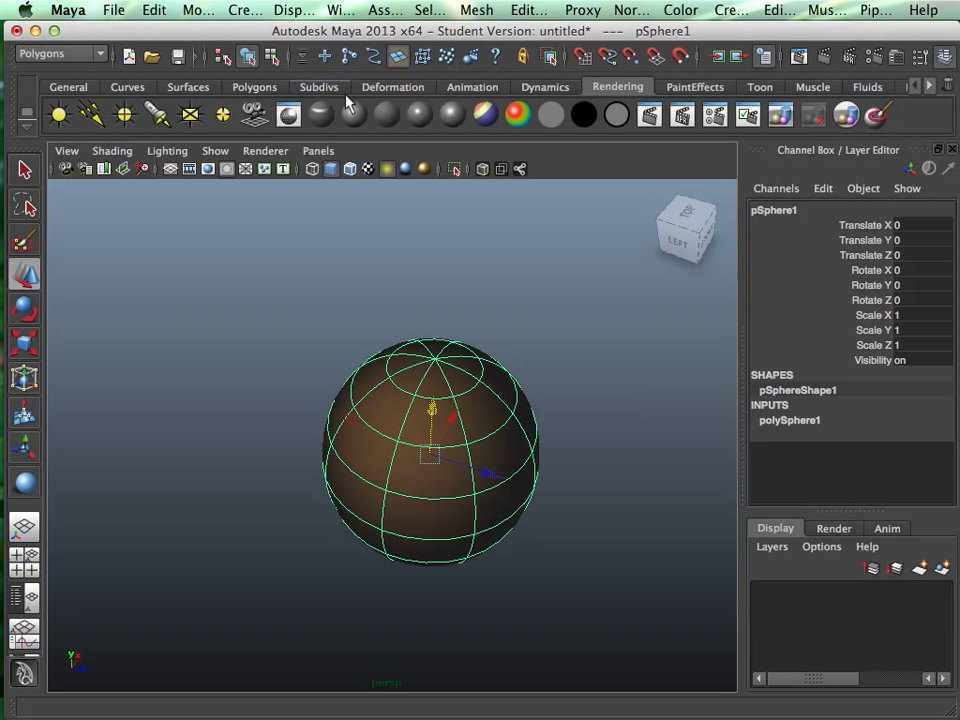
click(420, 257)
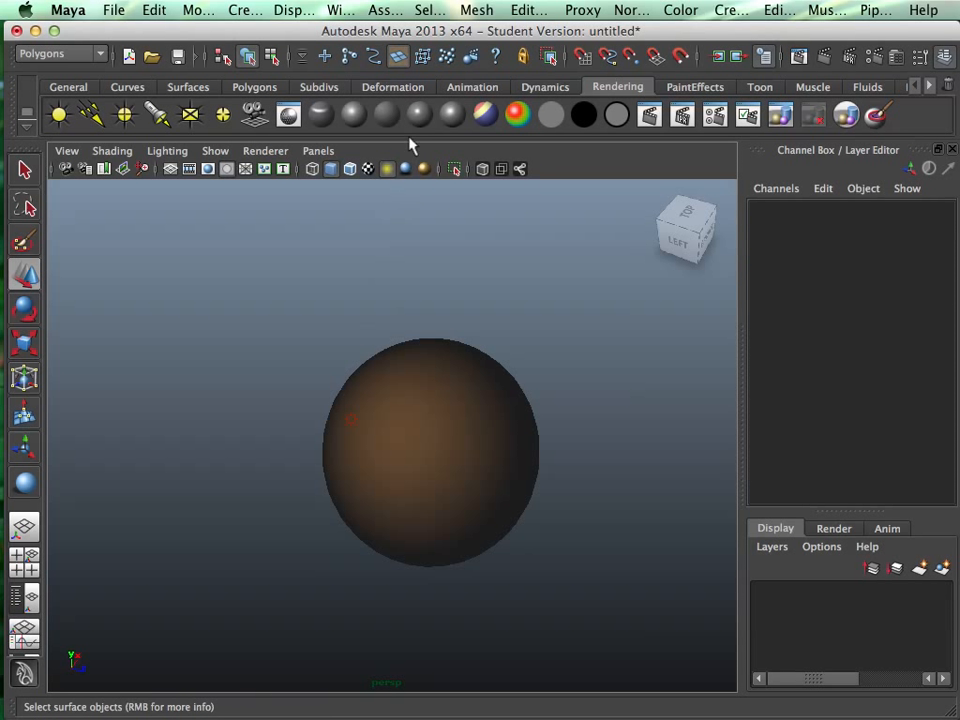
click(424, 57)
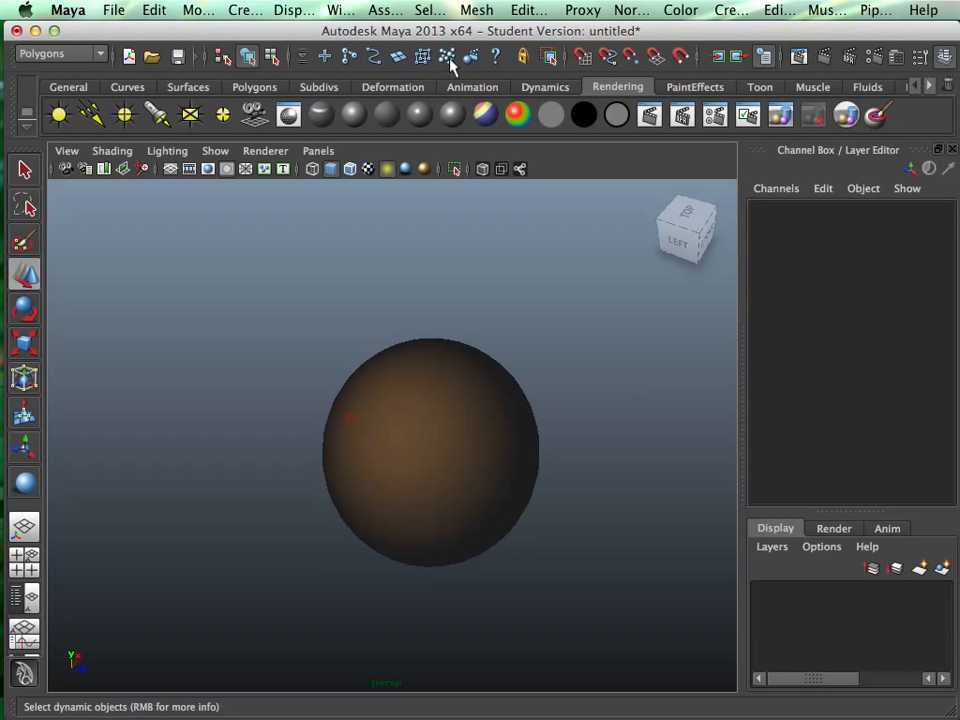
- Enable only Lights in the rendering selection mask and select the ambient light with a marquee across the sphere
right_click(470, 60)
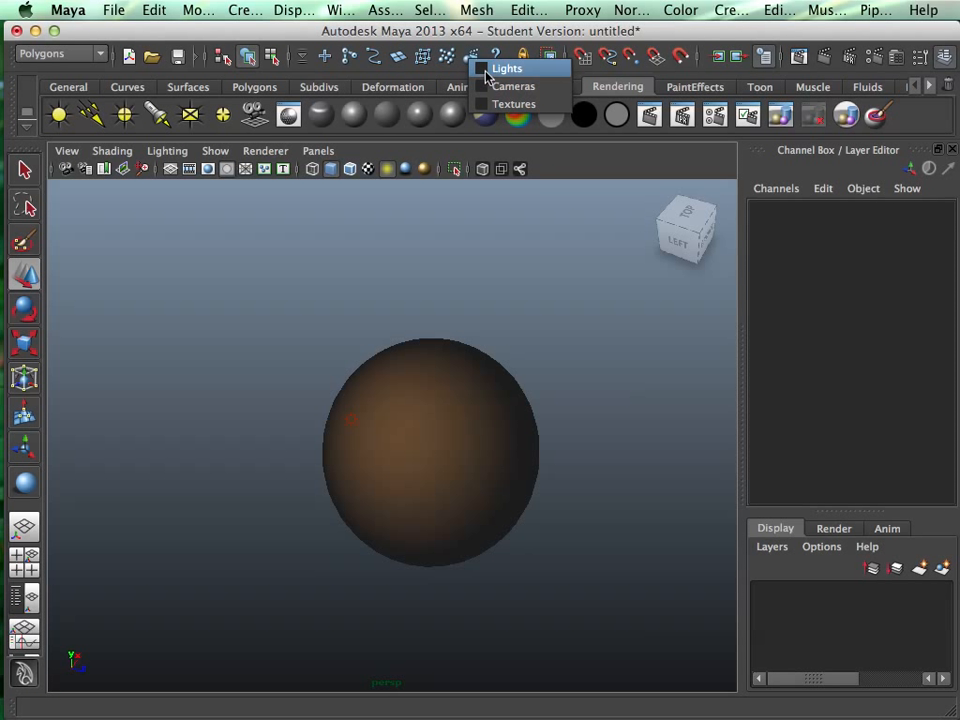
click(485, 70)
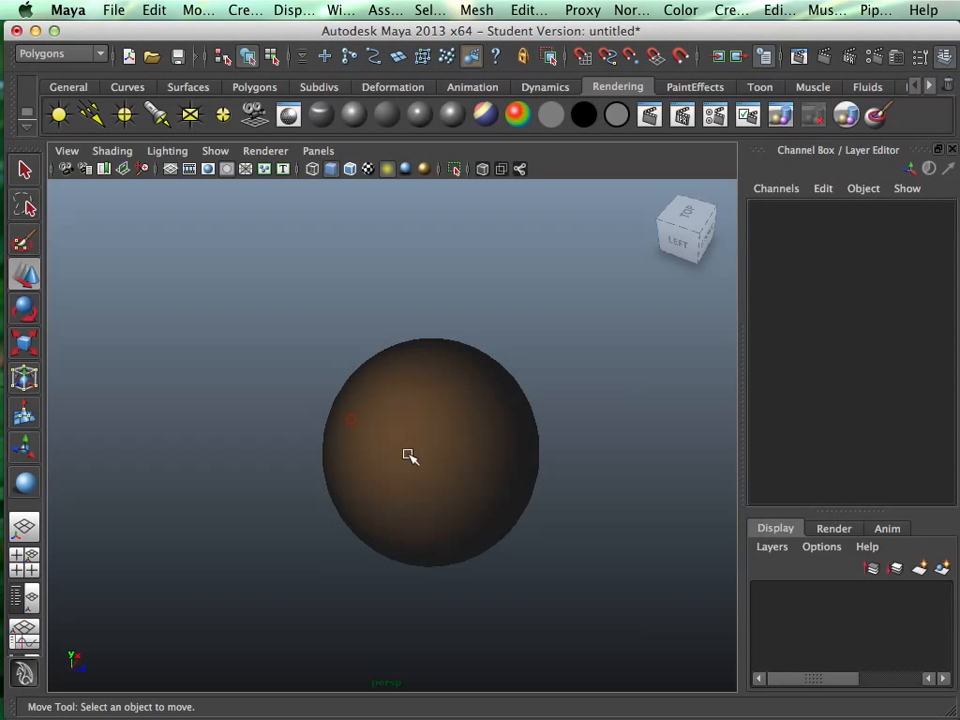
drag(336, 374, 484, 557)
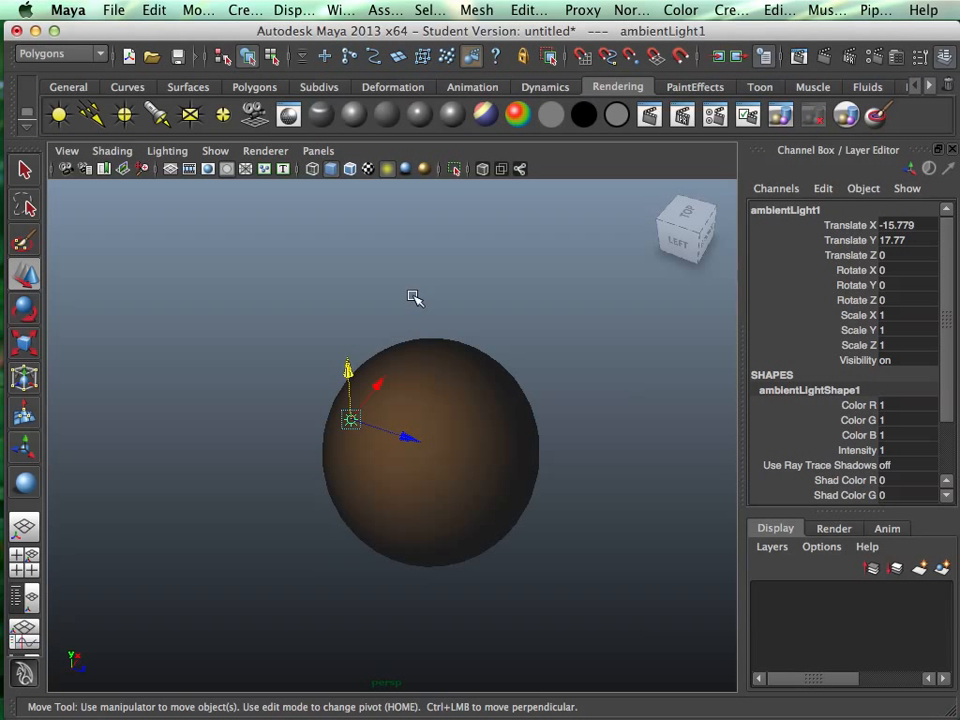
- Disable Lights in the rendering selection mask, deselect the ambient light, and try to select the sphere
right_click(471, 57)
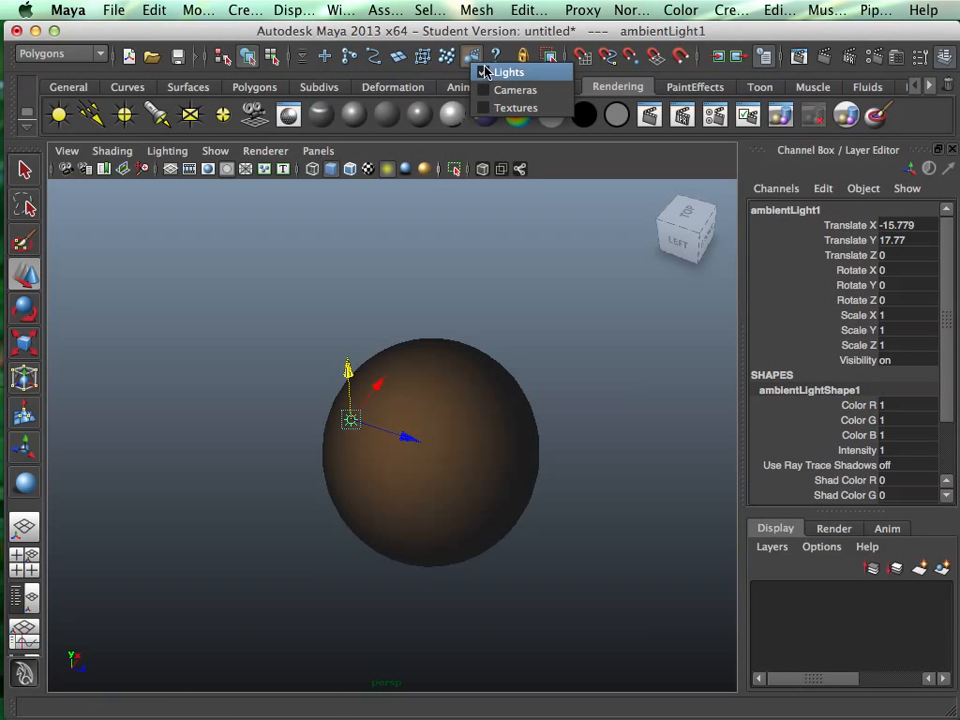
click(486, 73)
click(386, 424)
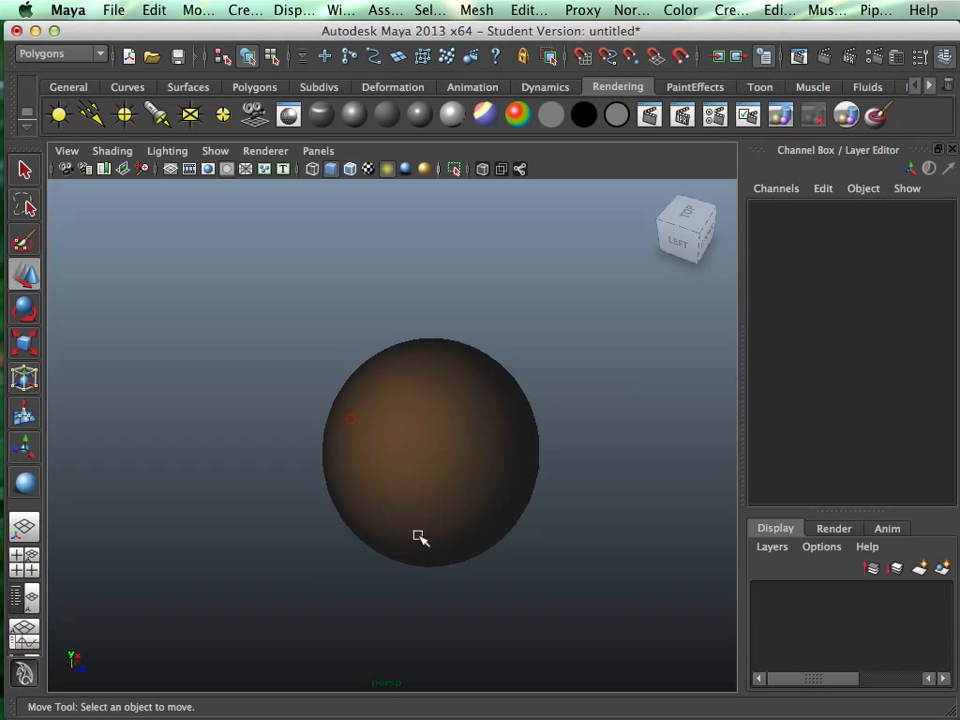
- Enable selection of all object types in the selection mask and select the sphere
mouse_move(422, 508)
alt+mouse_down()
mouse_move(426, 386)
mouse_move(386, 497)
mouse_move(399, 504)
mouse_move(384, 532)
alt+mouse_up()
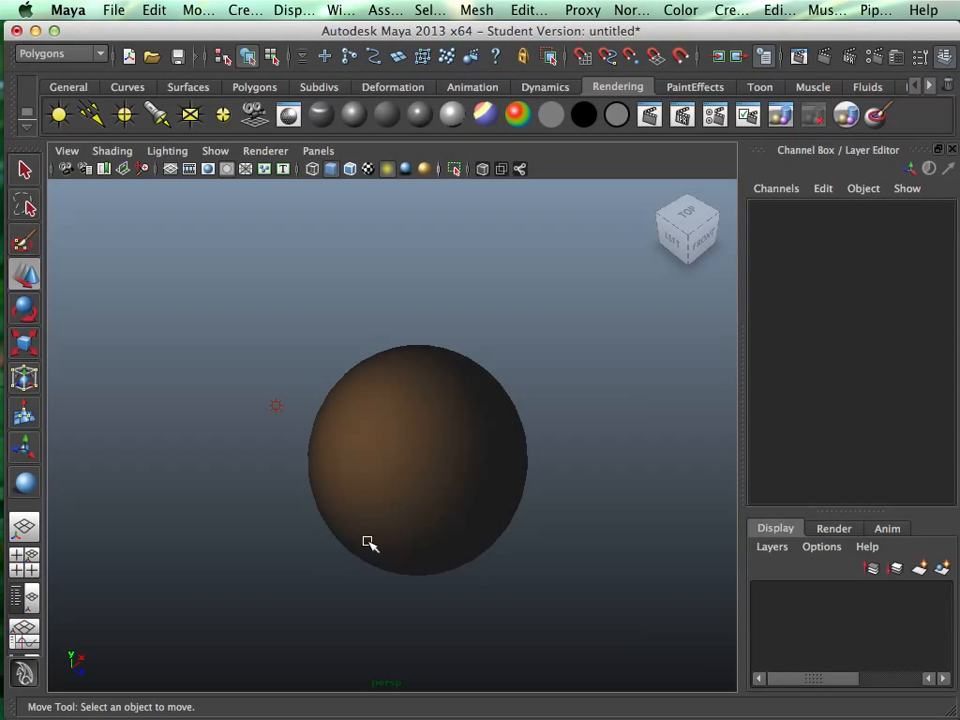
mouse_move(480, 396)
alt+mouse_down()
mouse_move(482, 371)
mouse_move(480, 395)
mouse_move(390, 470)
alt+mouse_up()
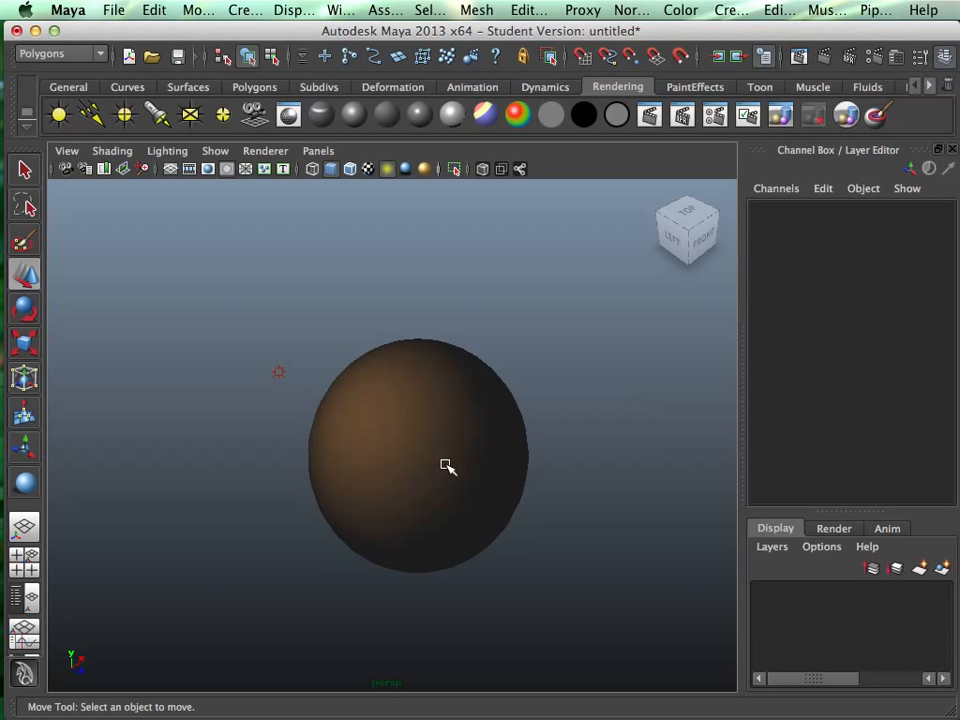
click(304, 57)
click(360, 80)
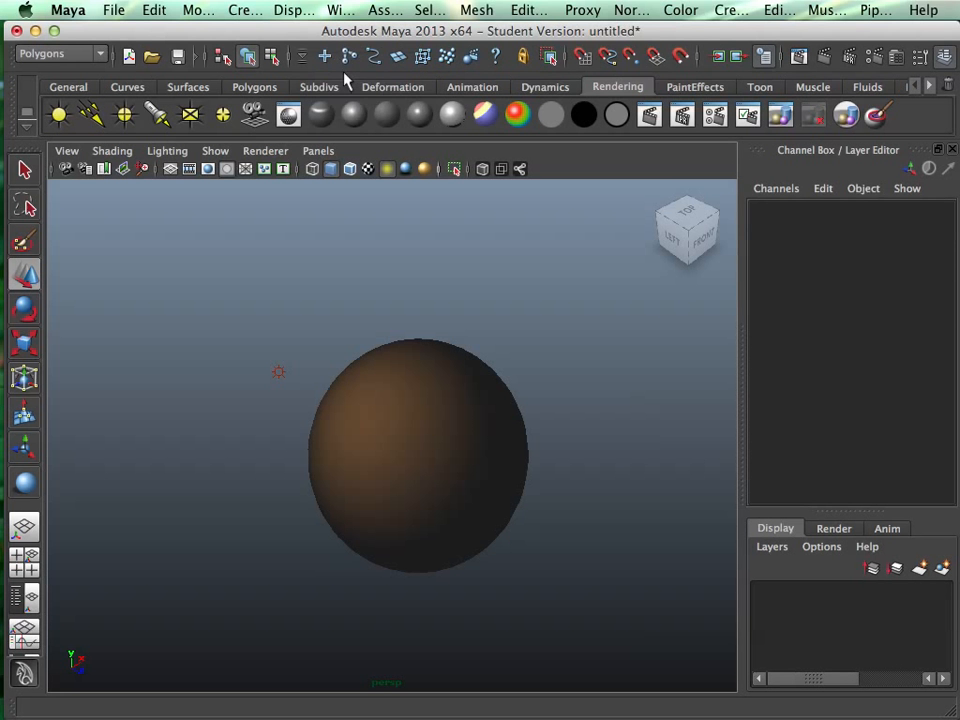
click(304, 57)
click(338, 80)
click(498, 466)
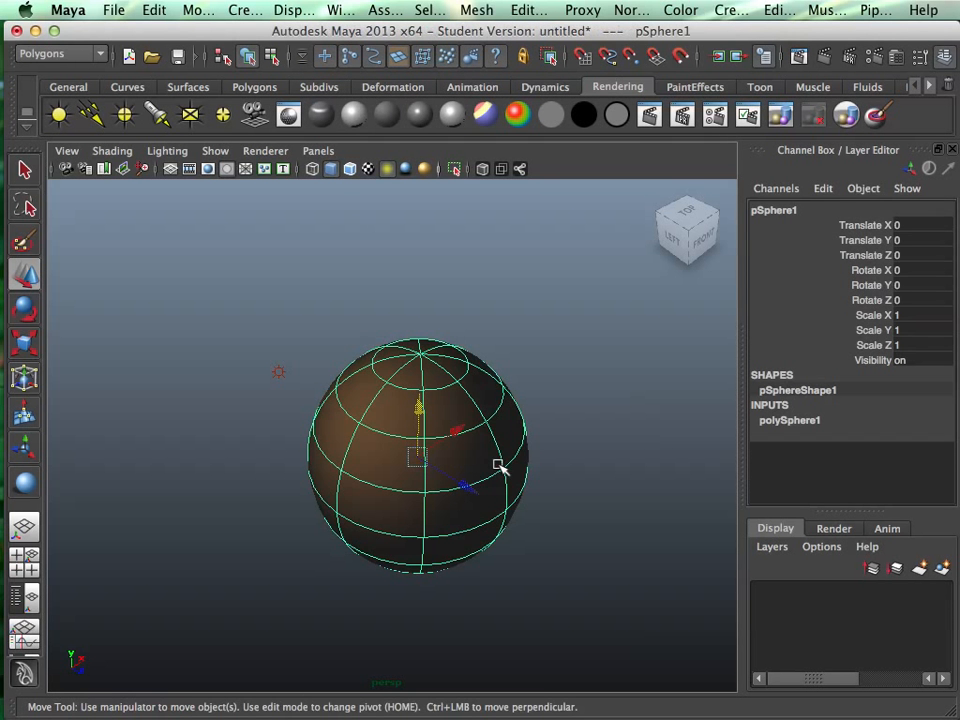
- Raise the ambient light's intensity to 1.1
alt+drag(514, 441, 508, 482)
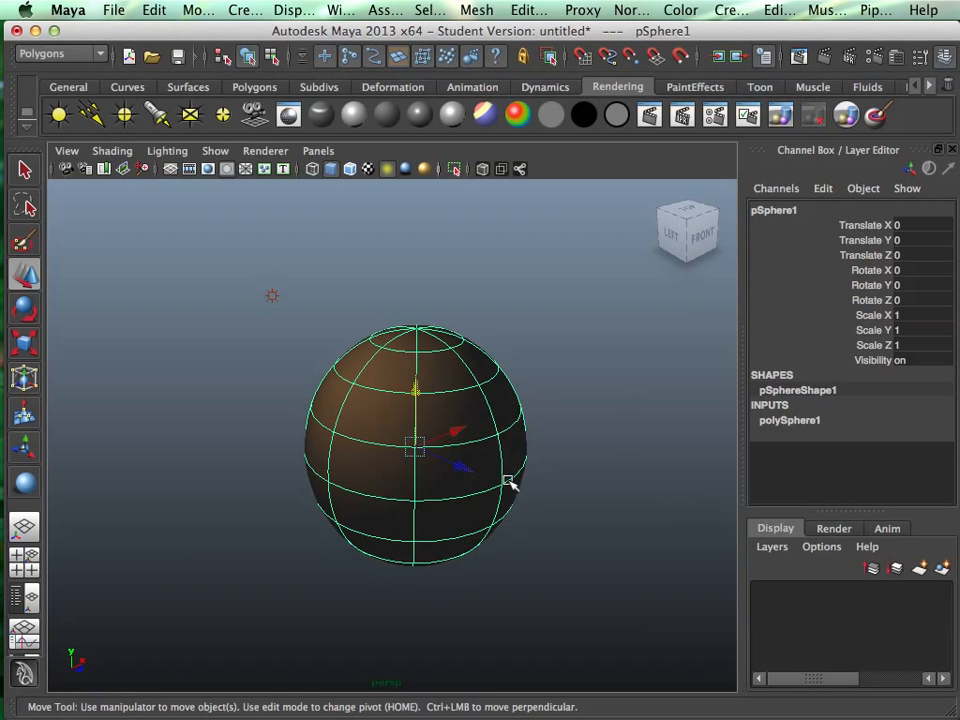
click(272, 296)
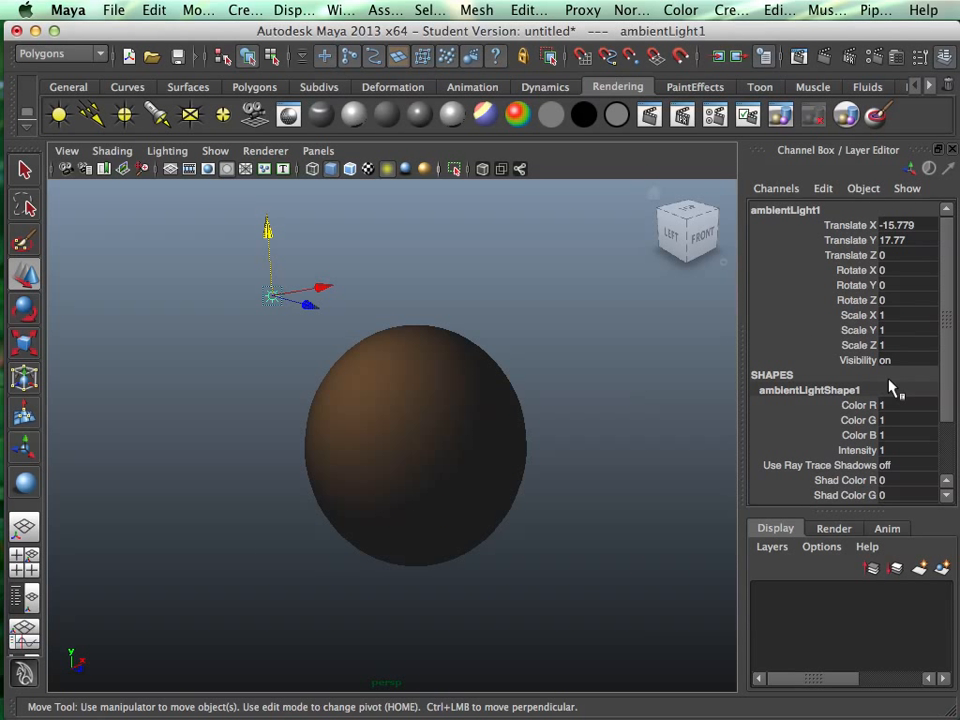
click(855, 450)
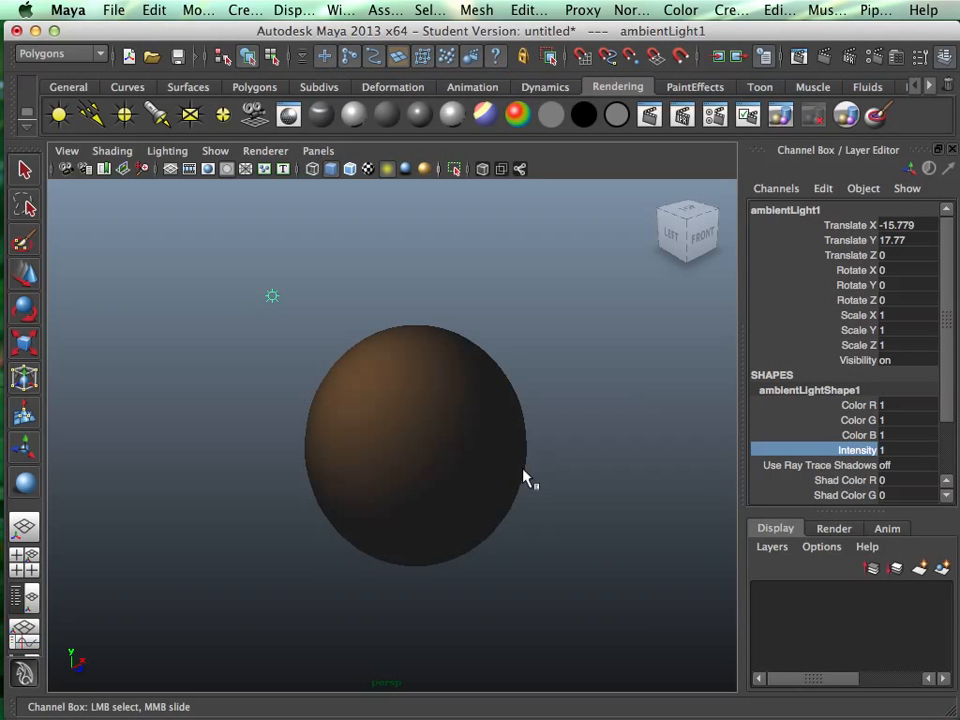
mouse_move(524, 475)
middle_down()
mouse_move(499, 461)
mouse_move(527, 459)
mouse_move(516, 458)
middle_up()
alt+drag(516, 458, 542, 450)
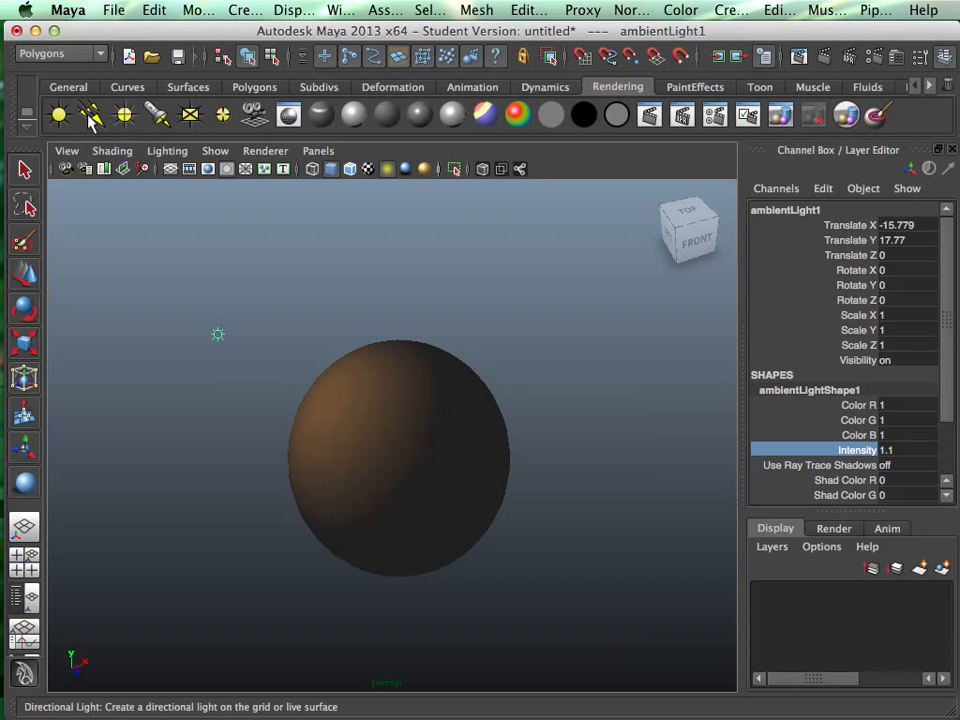
- Set the sphere to unsmoothed display and draw a polygon cube on the ground plane beside it
click(190, 90)
click(250, 90)
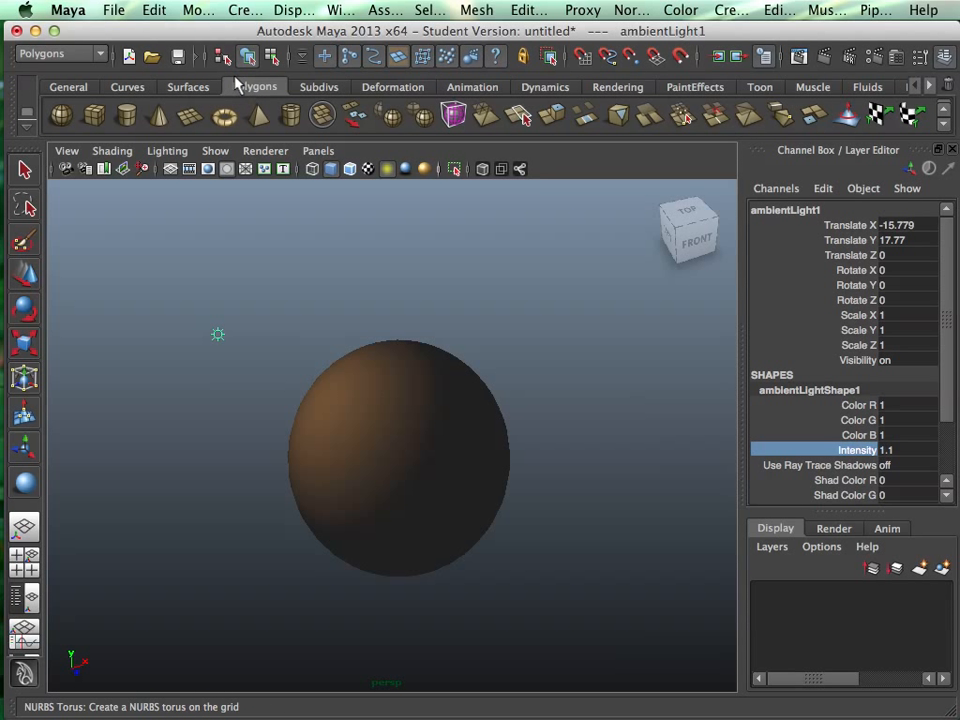
key(w)
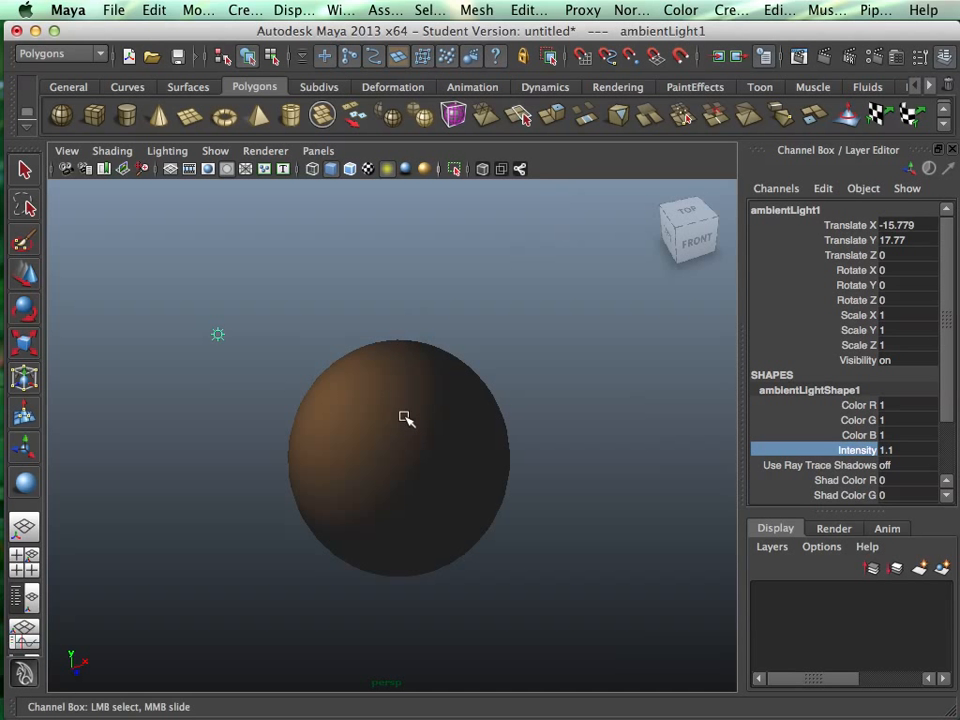
click(412, 438)
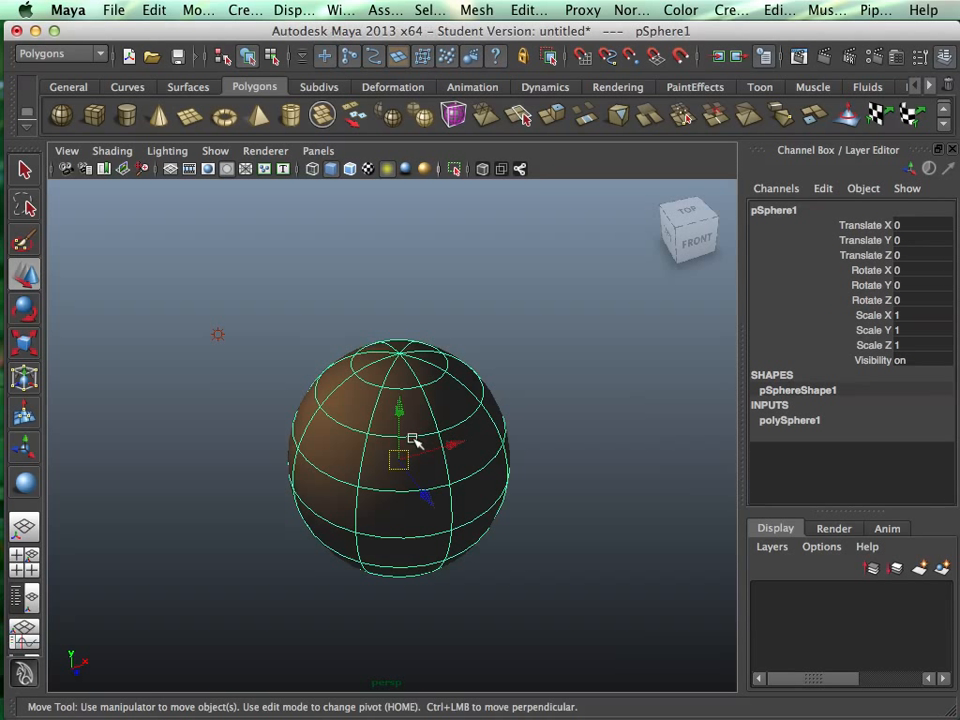
click(96, 118)
key(1)
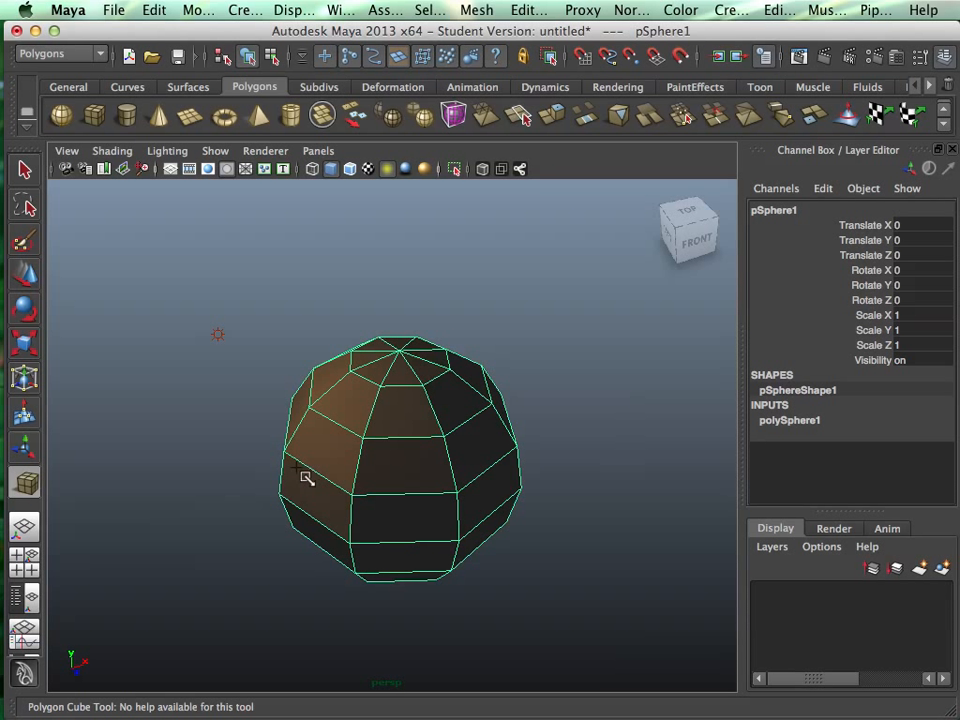
alt+middle_drag(251, 510, 360, 440)
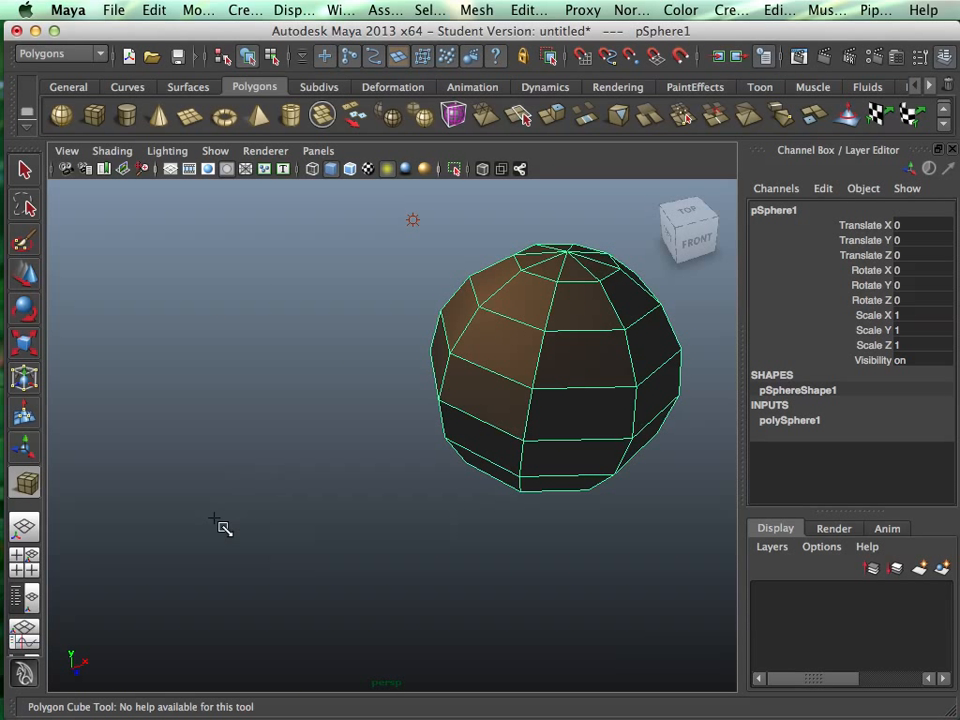
drag(183, 513, 356, 560)
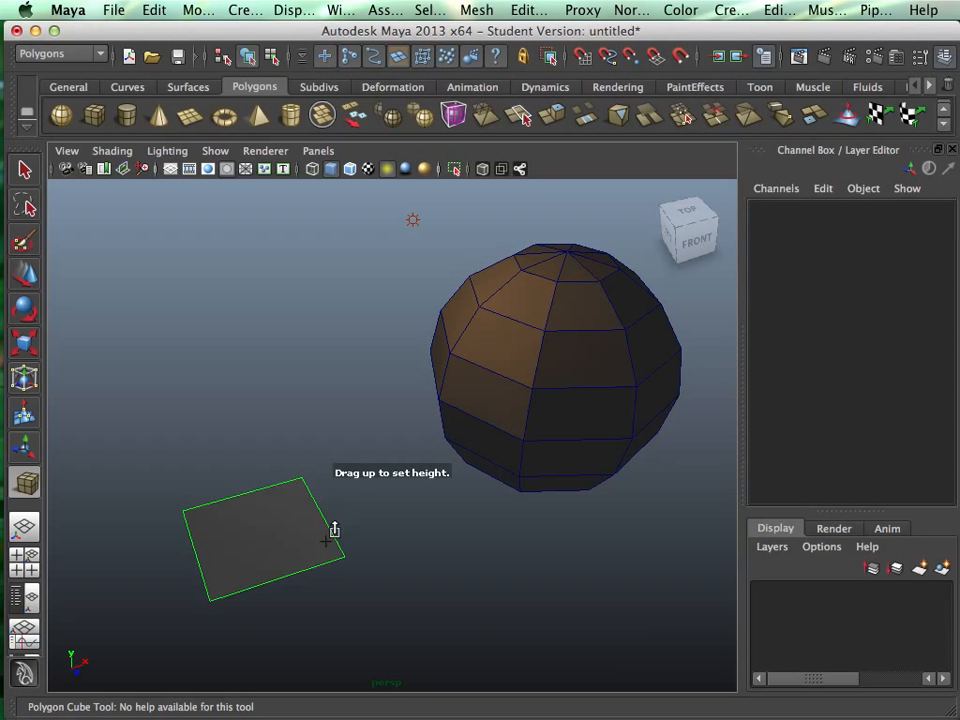
drag(342, 555, 315, 390)
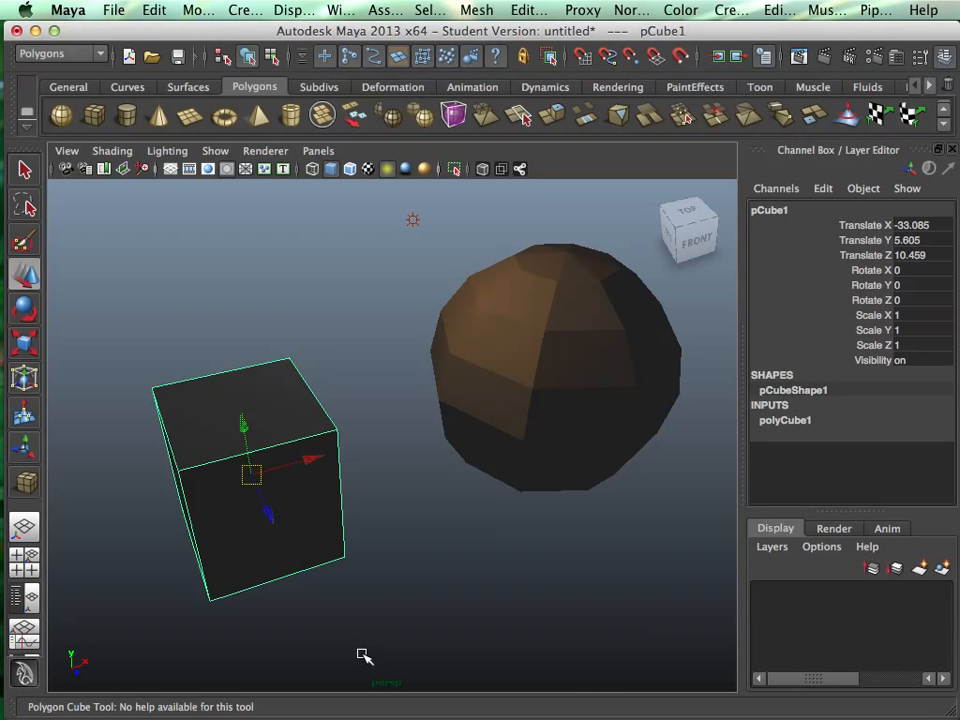
- Examine the cube and the sphere from several angles, framing each of them in turn
alt+drag(363, 657, 487, 502)
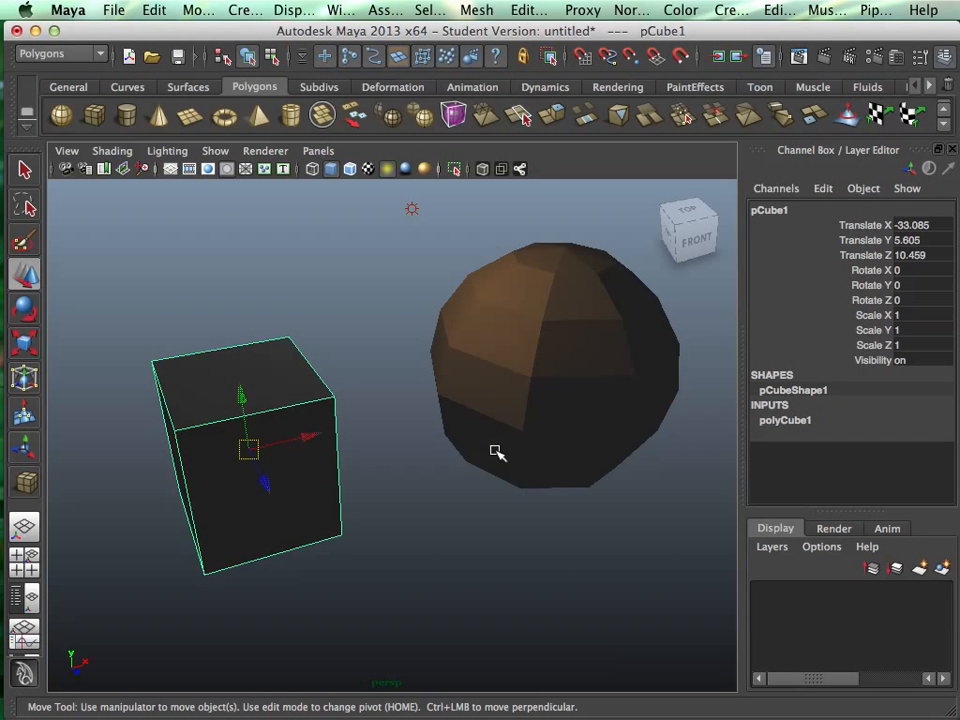
alt+drag(493, 495, 473, 494)
key(f)
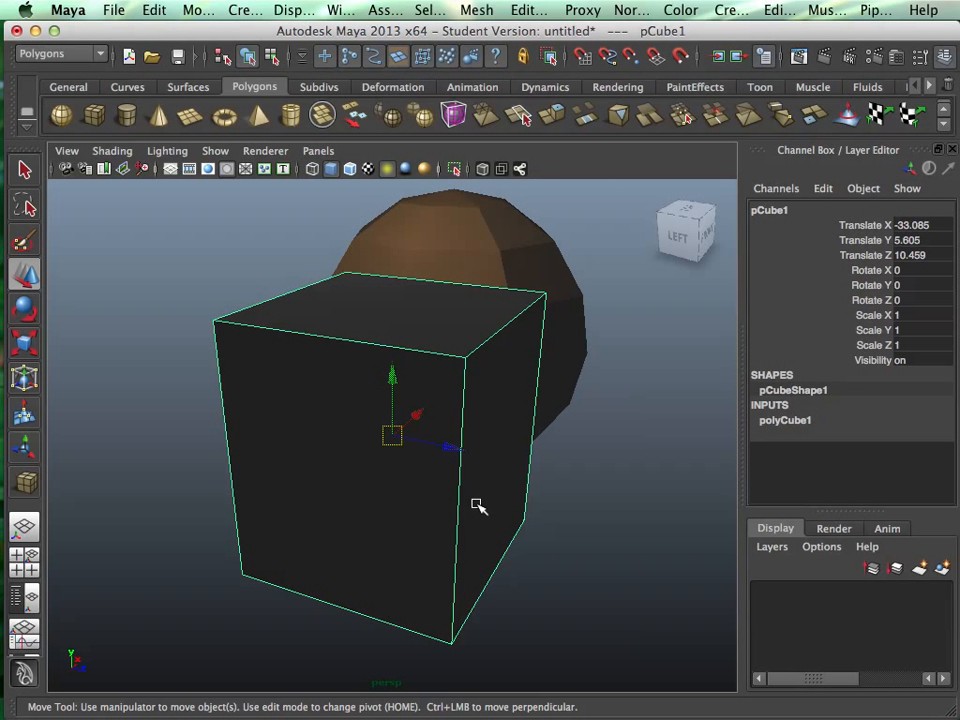
scroll(478, 506, down, 5)
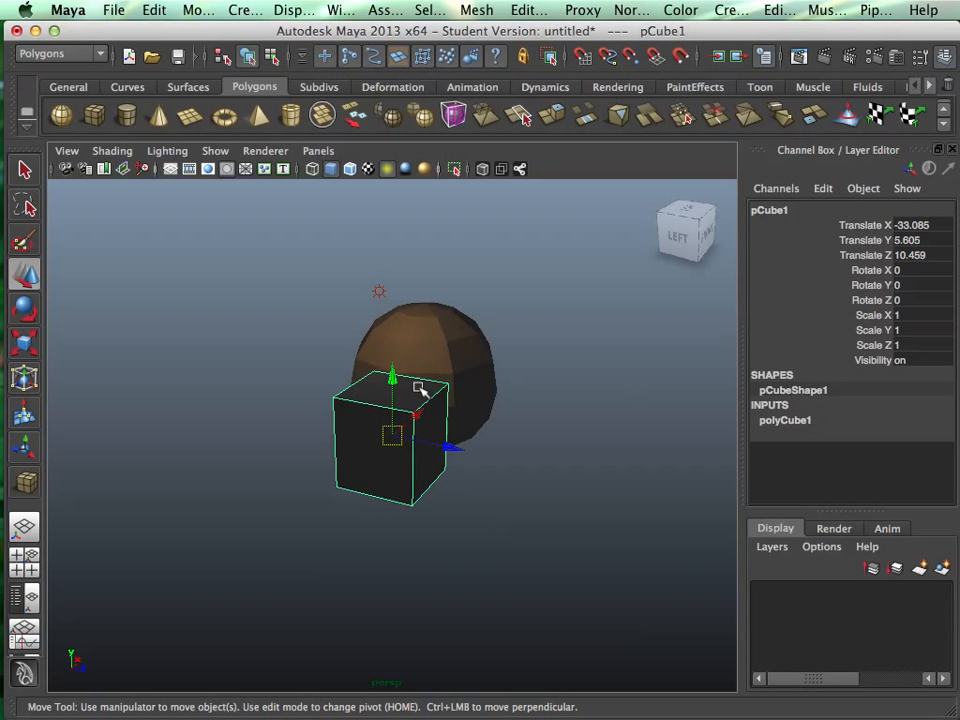
alt+drag(476, 412, 456, 403)
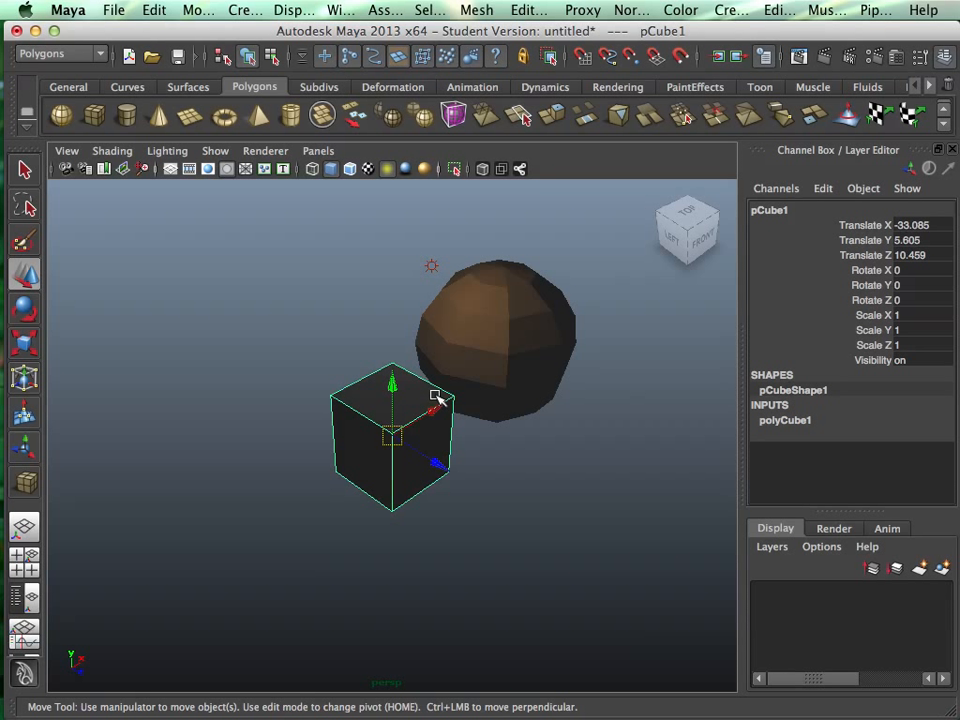
mouse_move(532, 377)
alt+mouse_down()
mouse_move(448, 375)
mouse_move(501, 364)
mouse_move(515, 372)
alt+mouse_up()
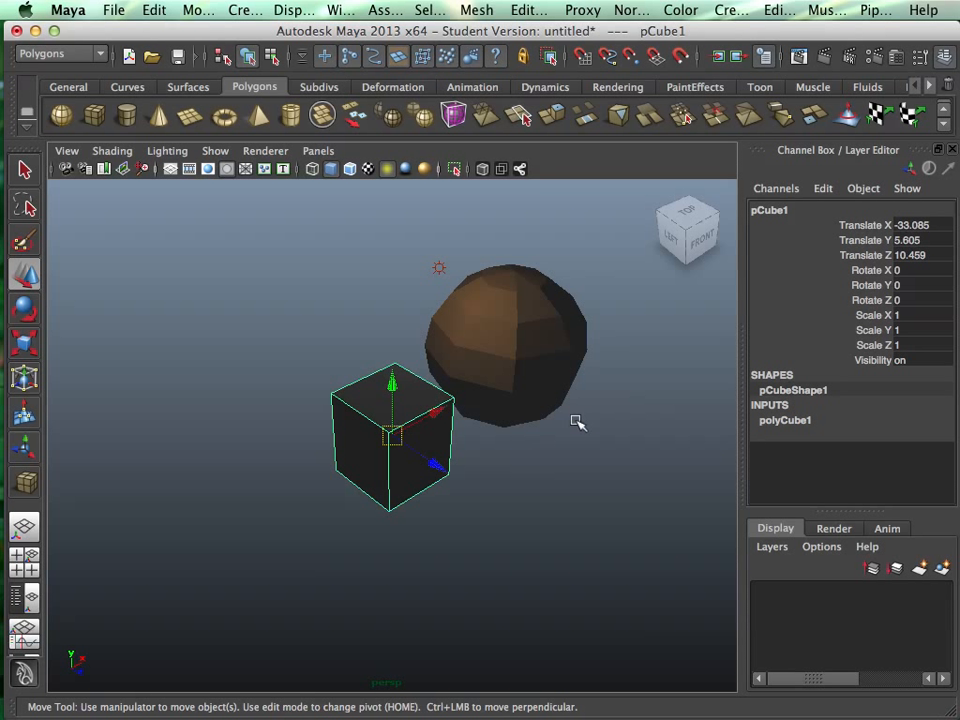
alt+drag(576, 422, 540, 372)
click(604, 390)
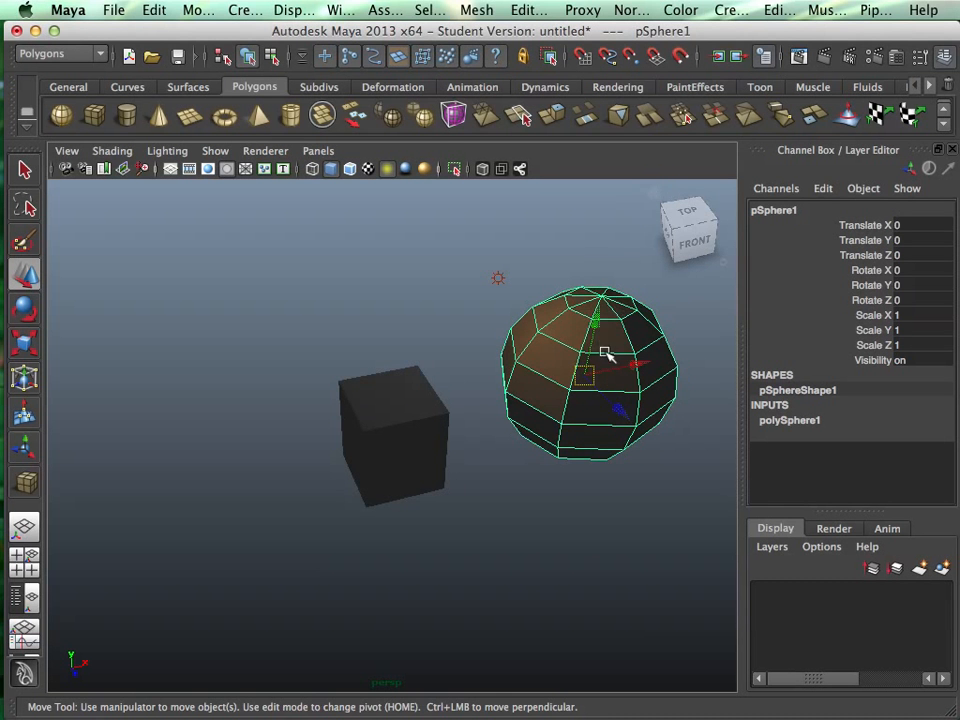
key(f)
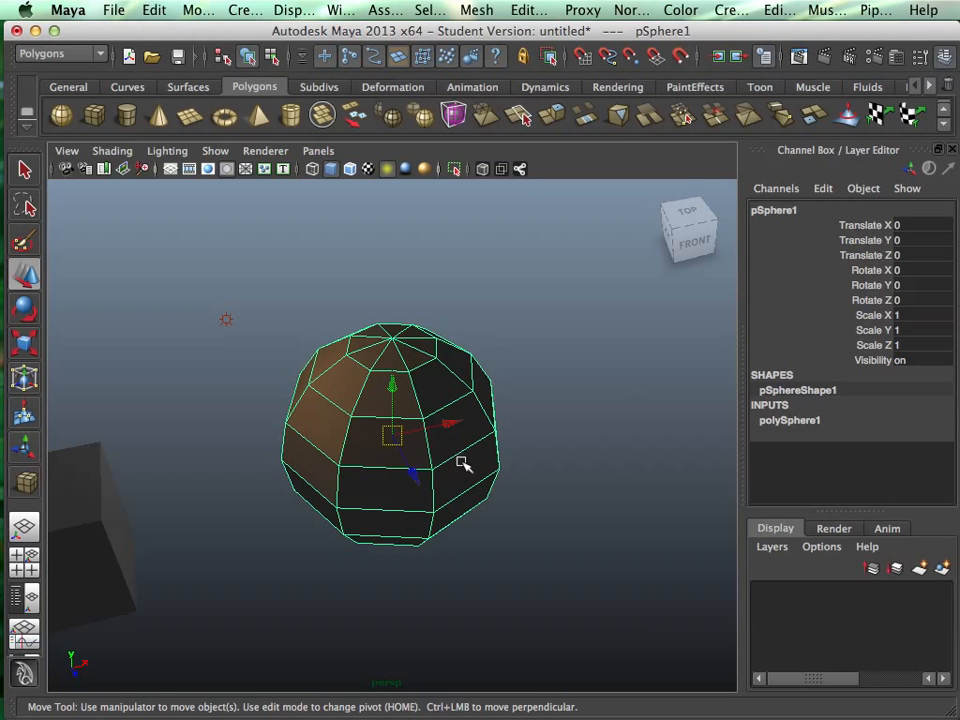
click(118, 505)
key(f)
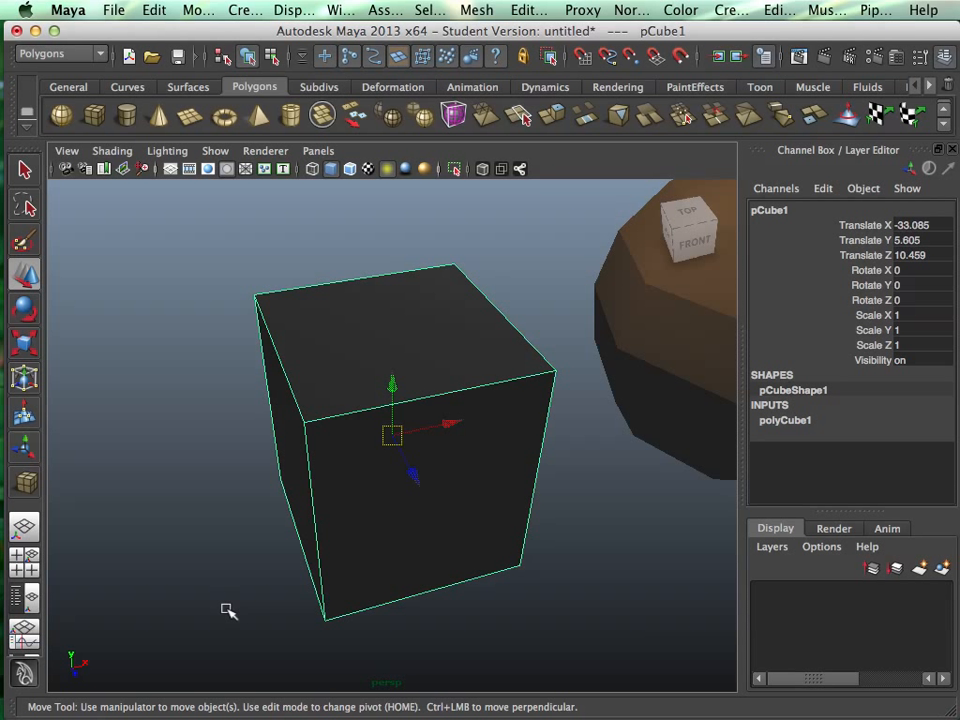
- Deselect the cube and toggle the viewport grid on and off
click(544, 278)
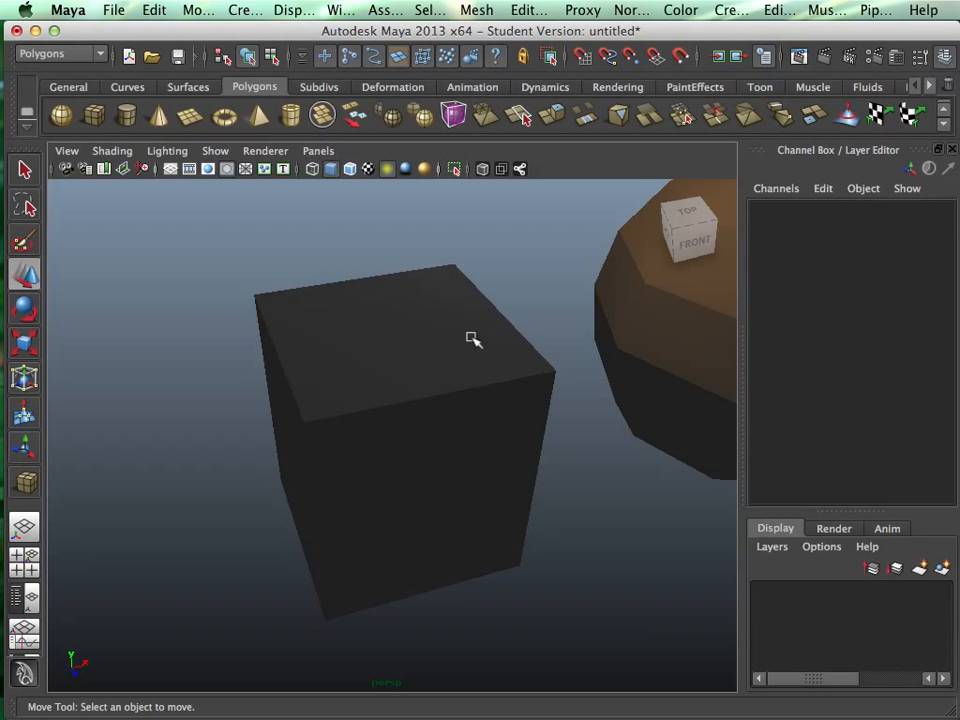
click(170, 170)
click(170, 170)
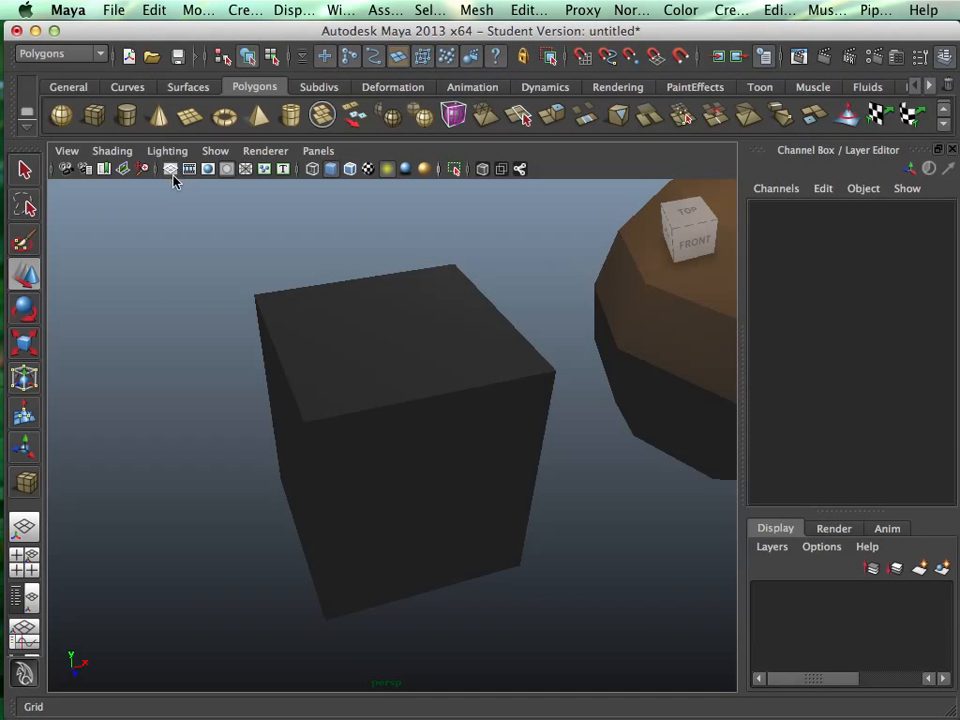
- Draw a tall polygon cylinder beside the cube and a polygon cone behind the cylinder
click(127, 117)
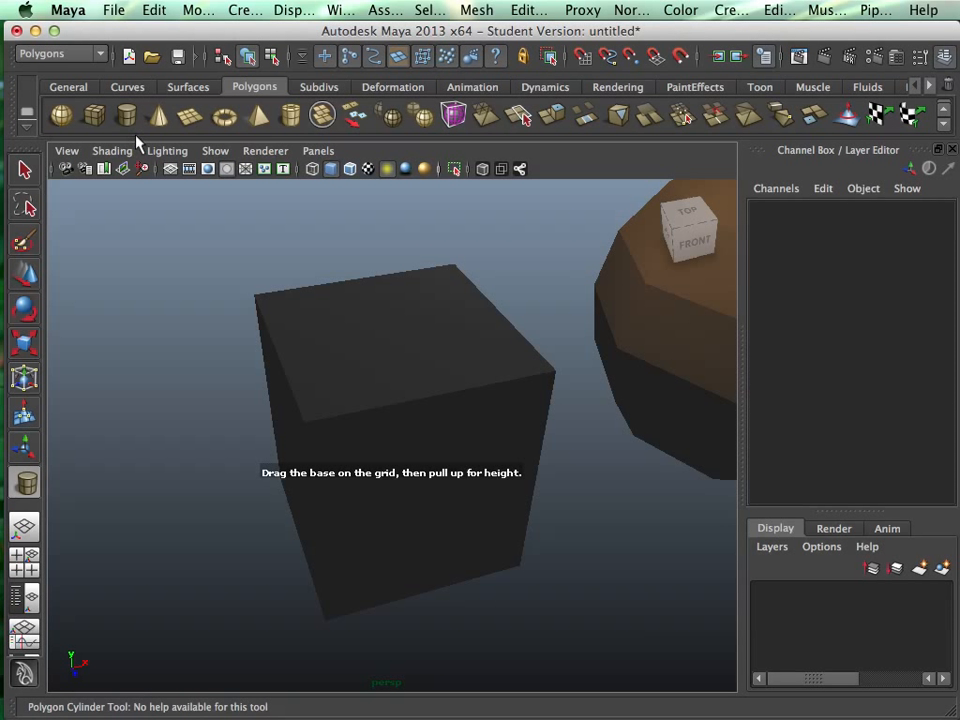
drag(157, 532, 189, 339)
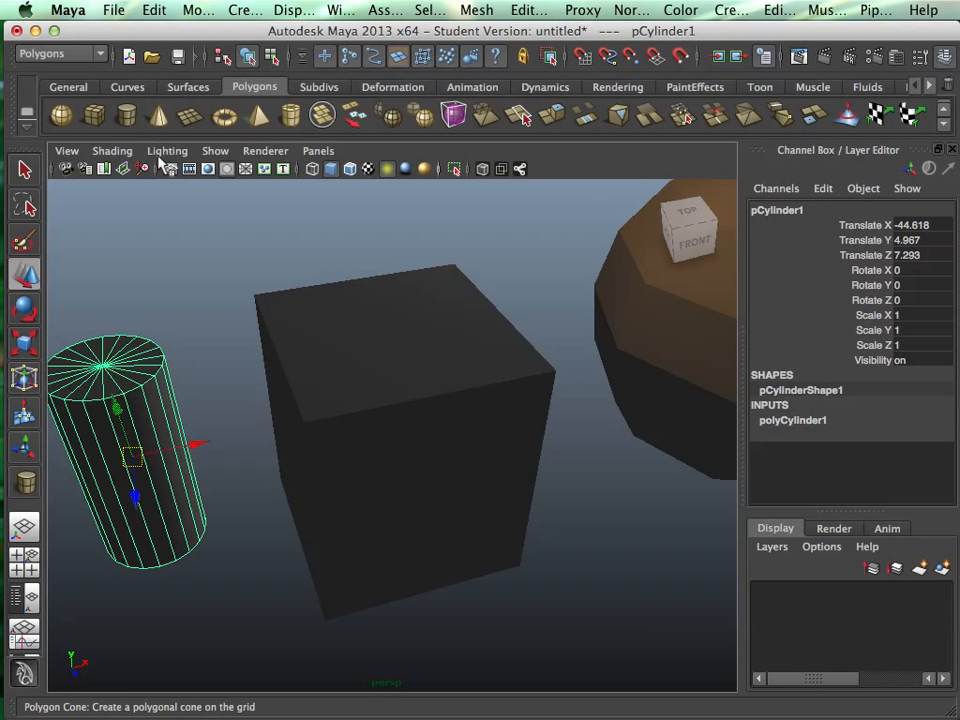
click(157, 117)
drag(168, 286, 167, 184)
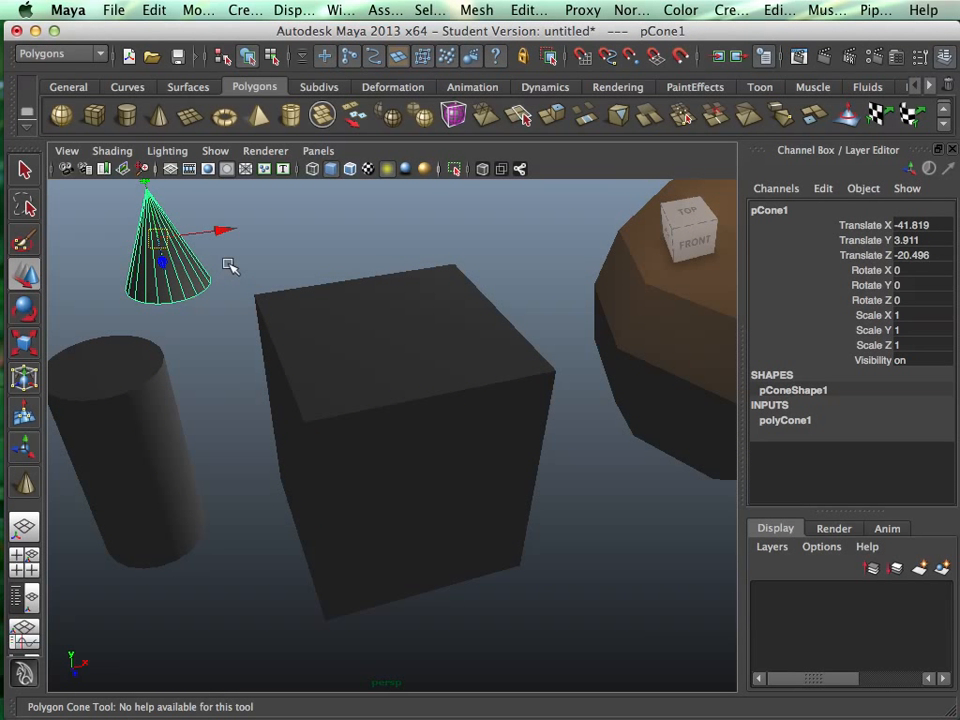
- Draw a flat polygon plane behind the cube and select it together with the cone, cylinder and cube
click(189, 117)
drag(292, 257, 426, 366)
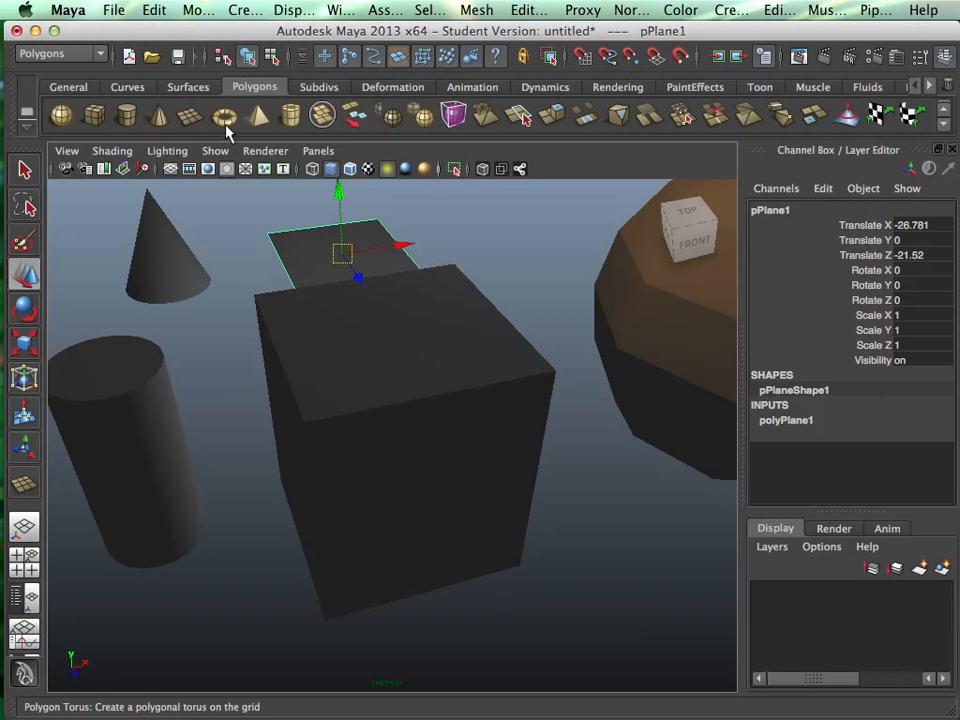
alt+drag(445, 312, 489, 424)
key(q)
drag(135, 304, 510, 532)
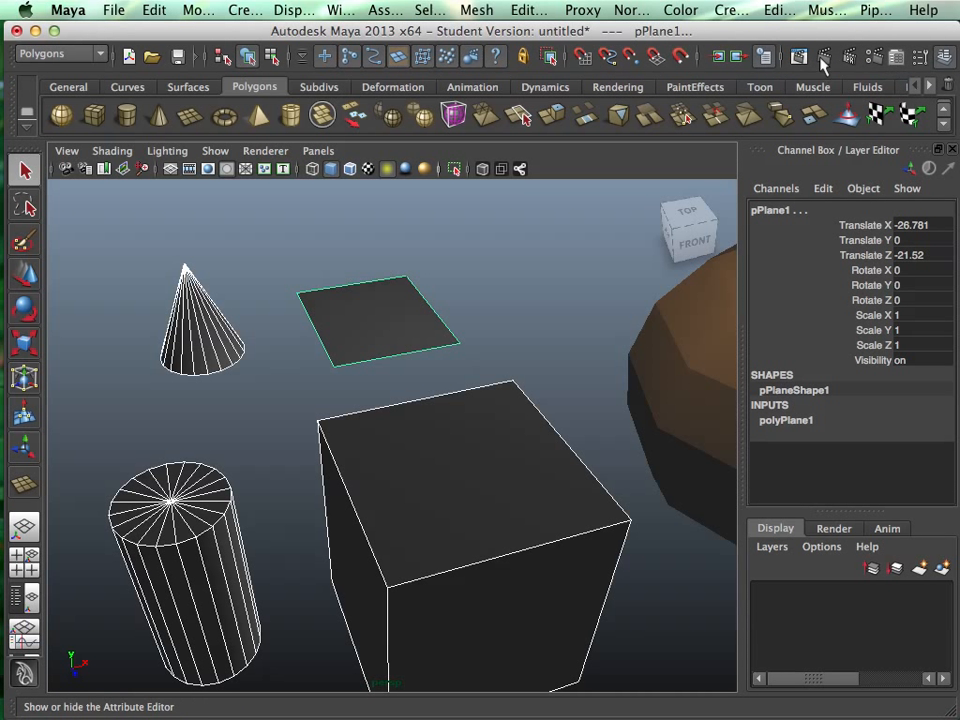
- Use the Align Tool to set the selected cone, cylinder and cube flush against the outside of the plane's left edge
click(279, 12)
mouse_move(238, 12)
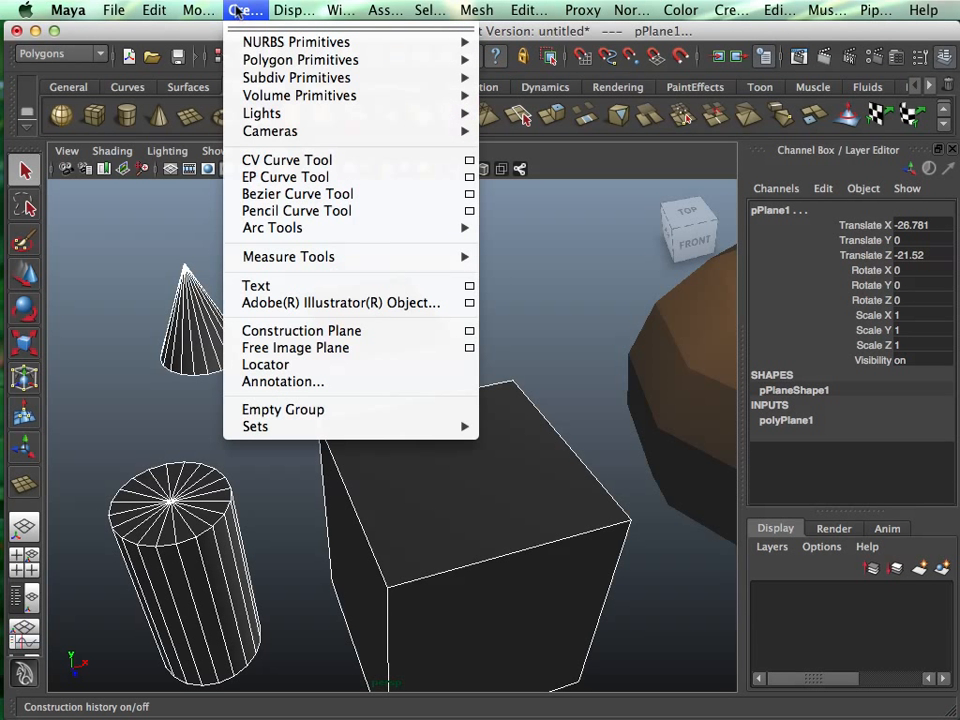
mouse_move(194, 14)
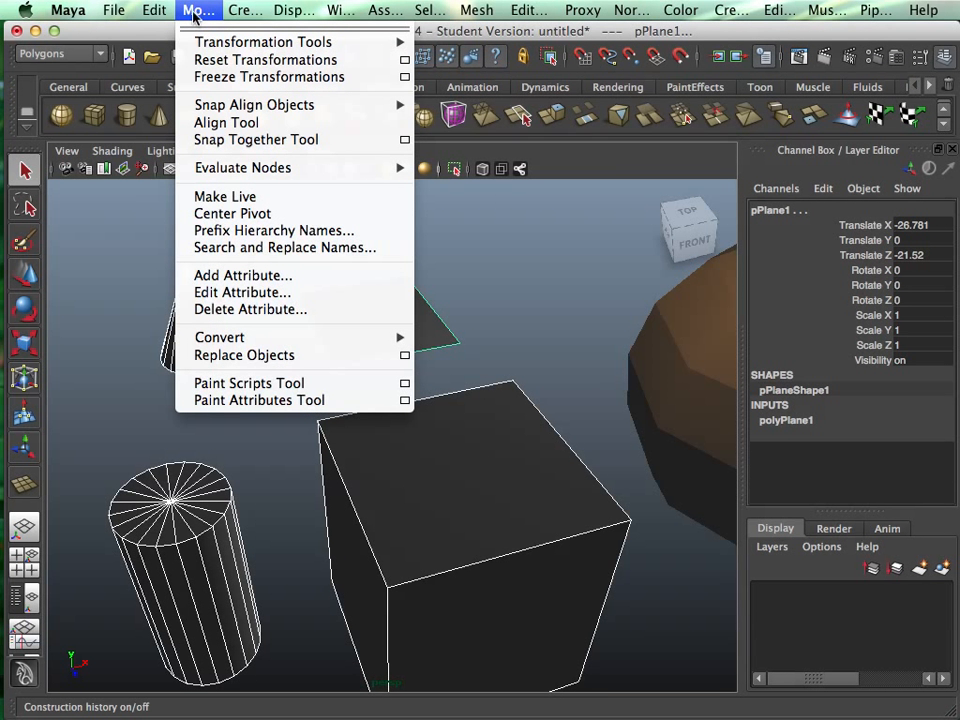
click(252, 128)
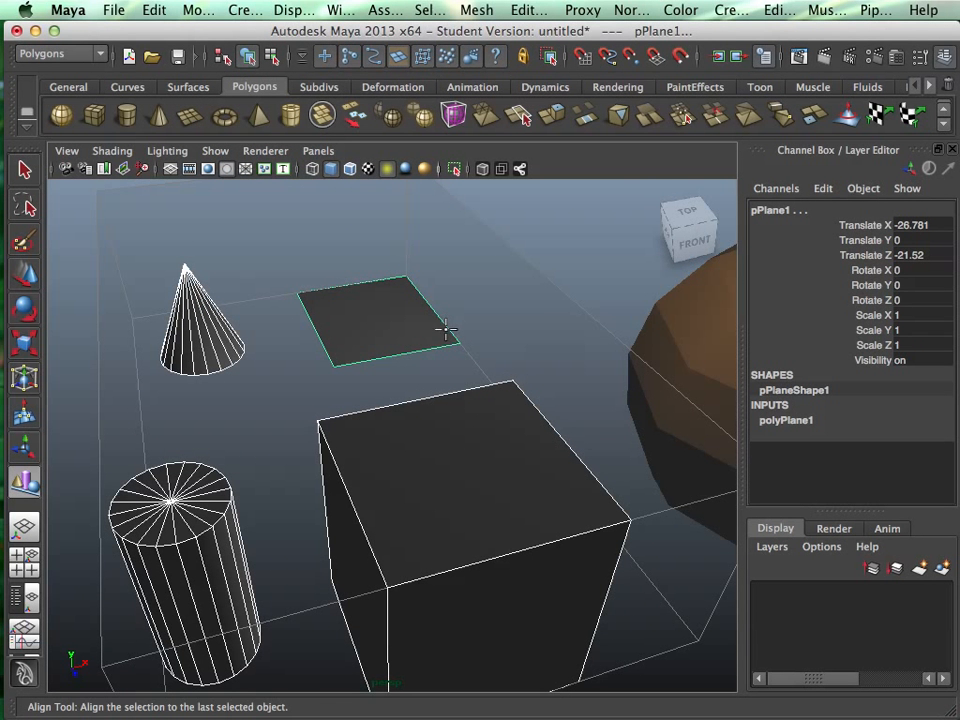
alt+drag(446, 330, 501, 369)
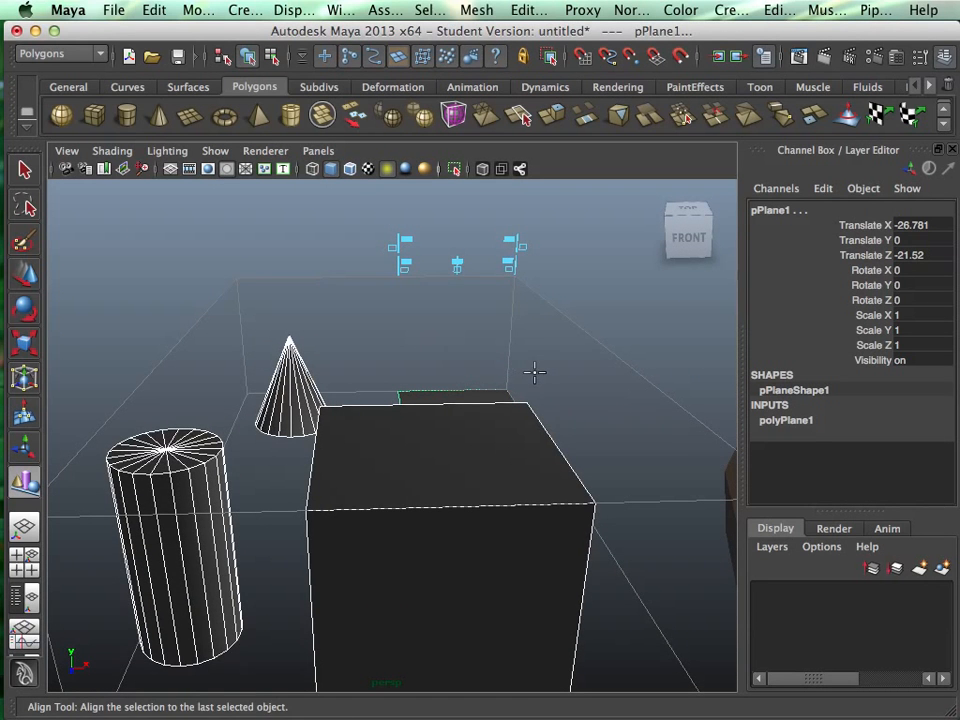
alt+middle_drag(535, 372, 403, 214)
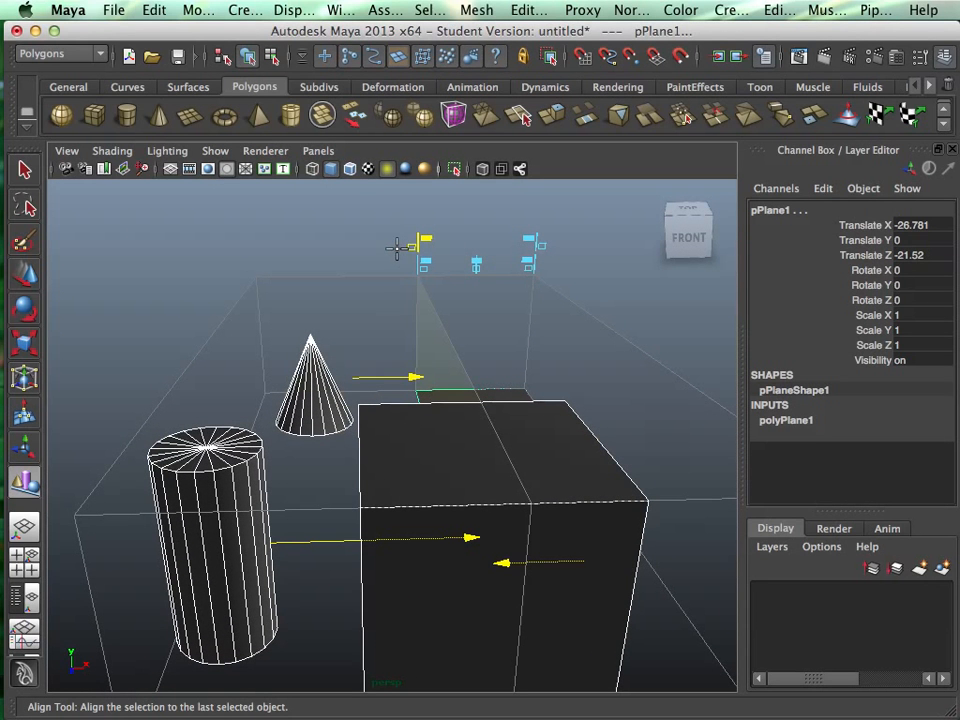
click(426, 245)
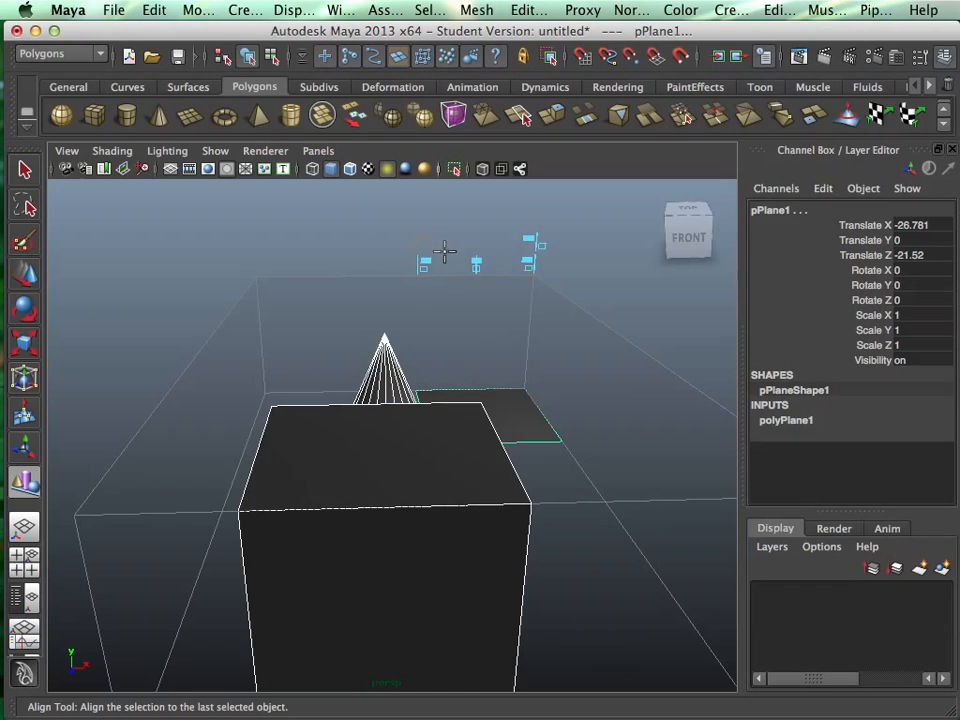
- Align the cone, cylinder and cube along the depth axis, flush against the outside of the plane's front edge, and leave the Align Tool
alt+drag(452, 288, 356, 374)
alt+drag(592, 300, 513, 289)
click(590, 264)
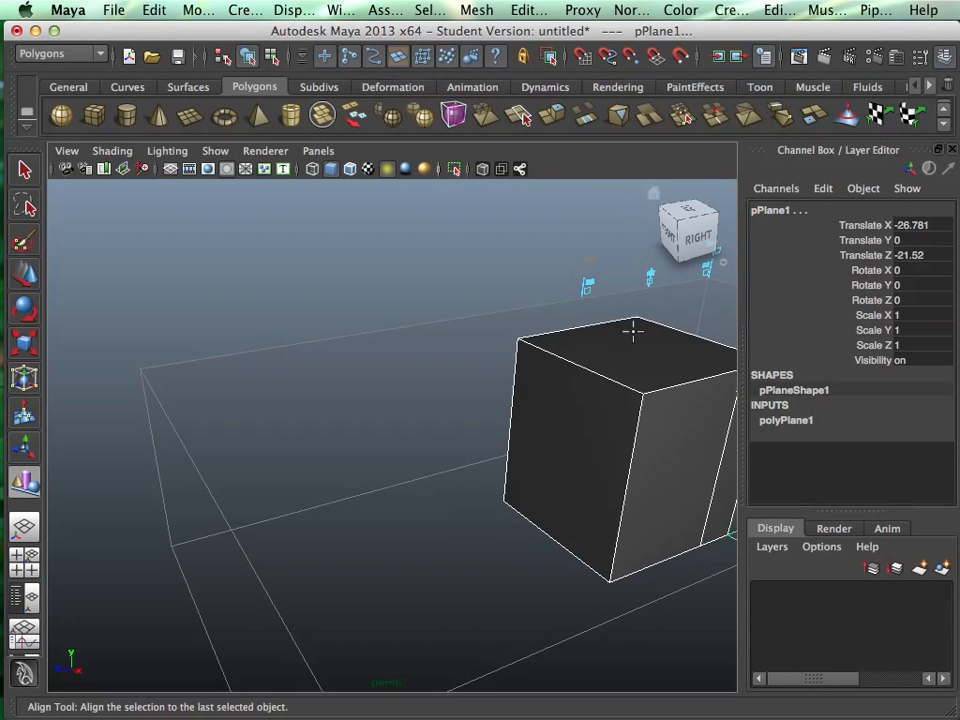
alt+drag(632, 332, 482, 319)
key(q)
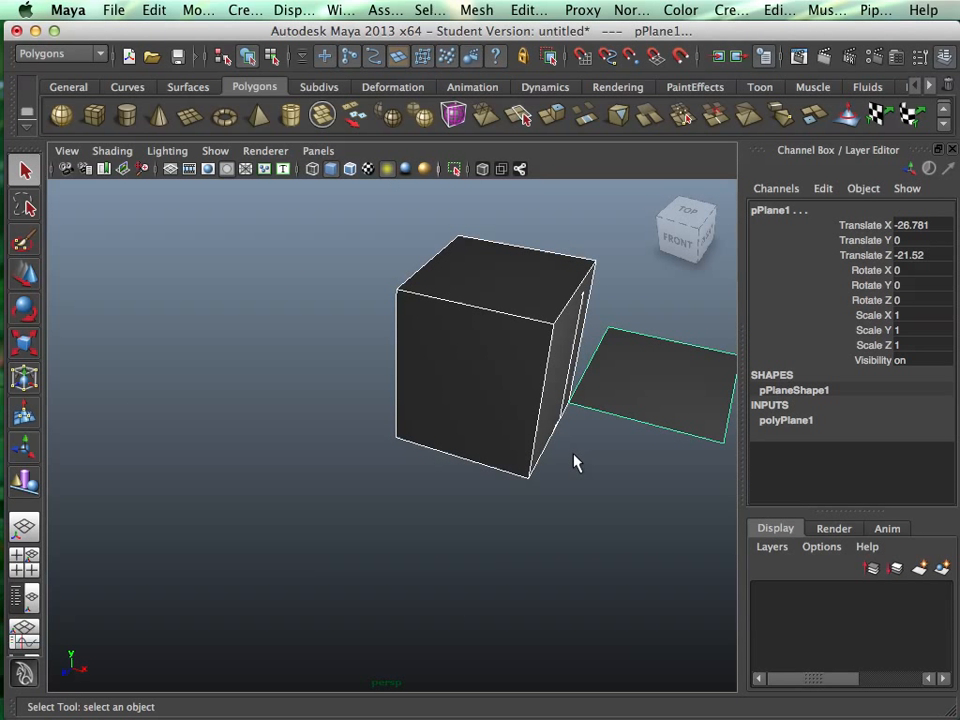
- Separate the overlapping objects: move the cone forward to about Z 0.4, the cube sideways to about X -49, and the cylinder back behind the cone
click(510, 473)
click(489, 454)
key(w)
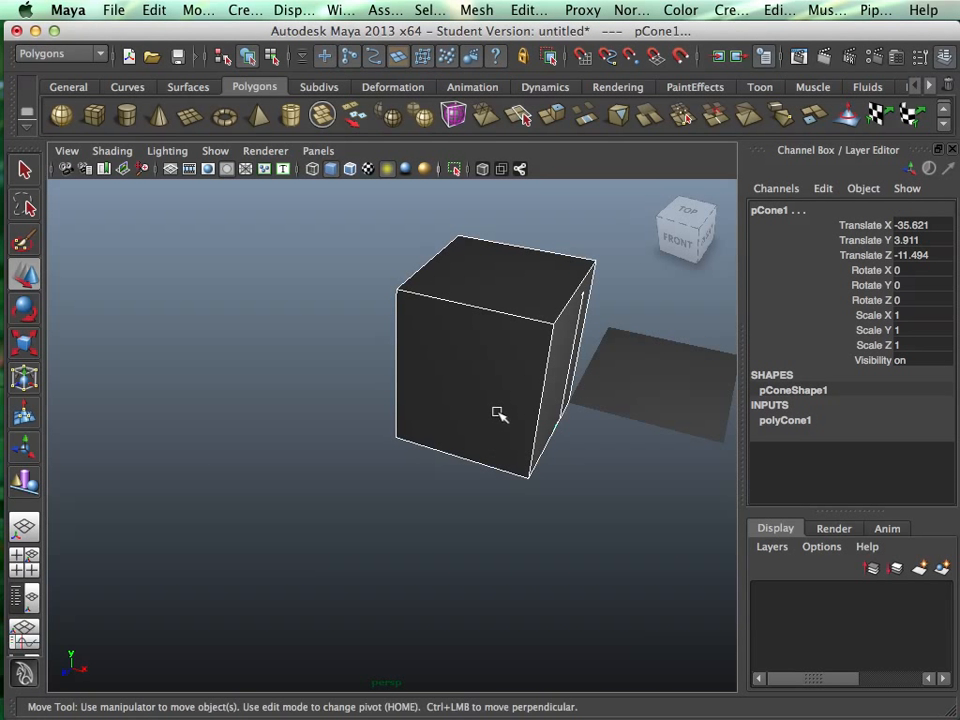
drag(498, 399, 408, 517)
click(518, 464)
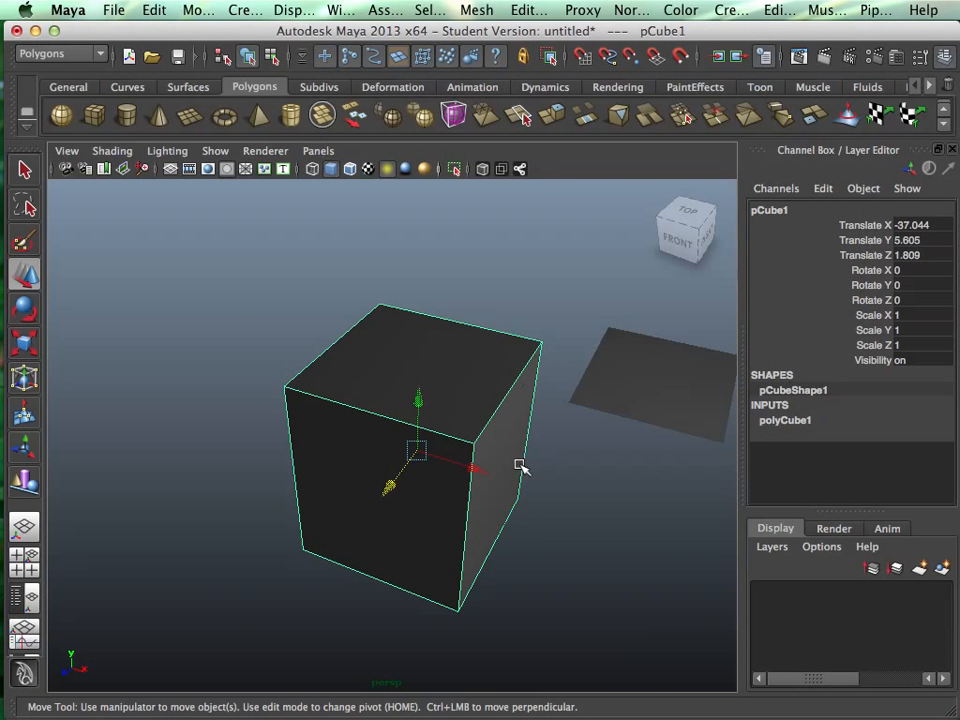
drag(472, 468, 455, 467)
click(484, 409)
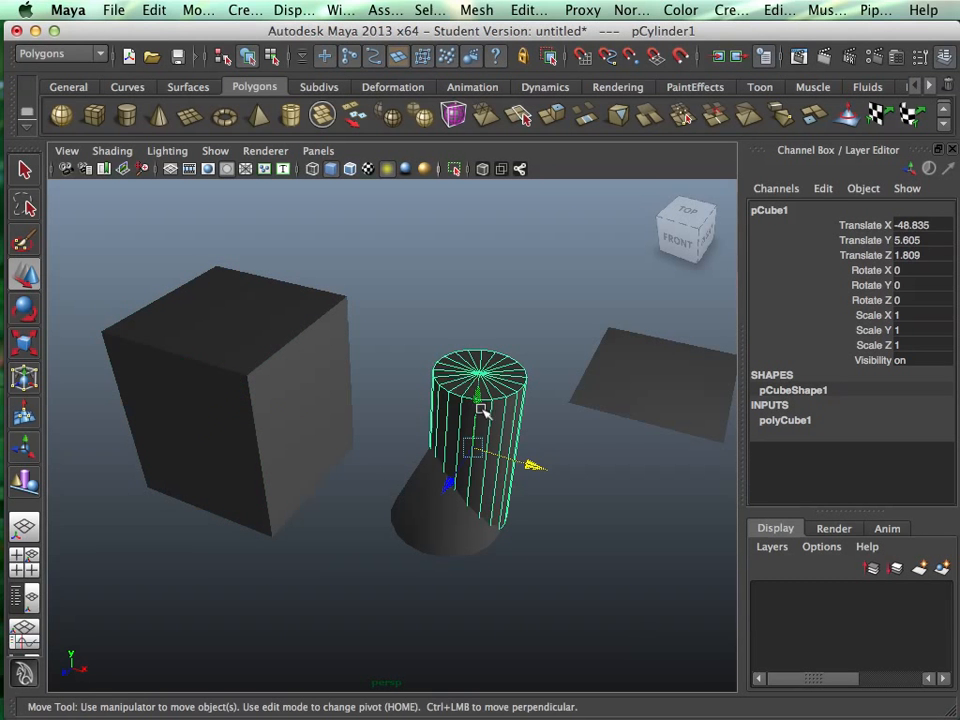
drag(497, 452, 531, 318)
click(466, 488)
alt+drag(522, 477, 520, 449)
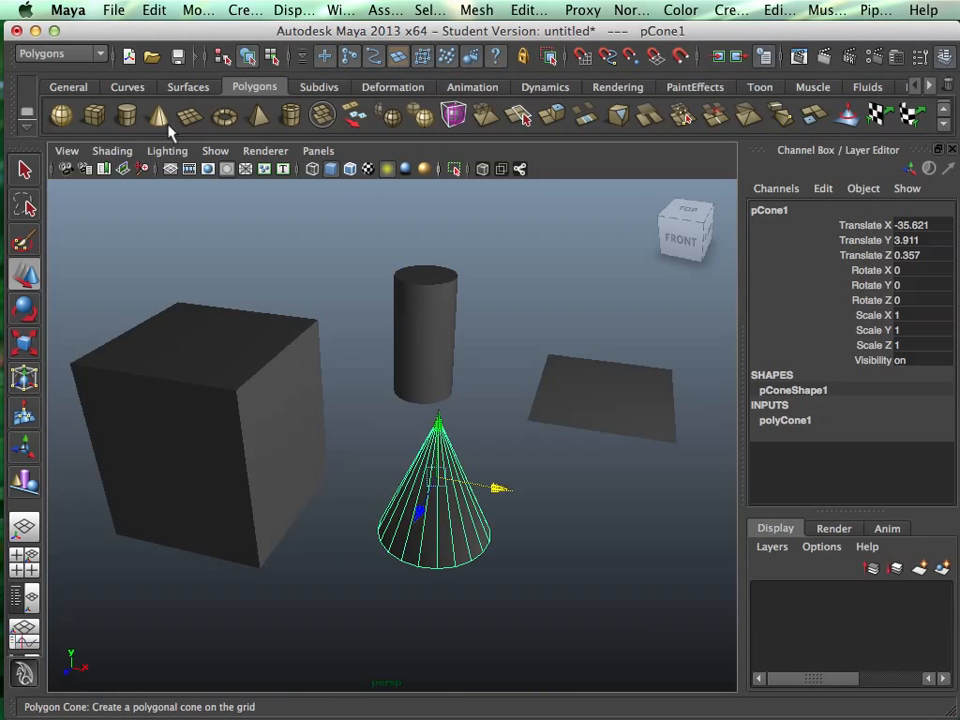
- Draw a polygon torus in front of the plane, centred at about X -24, Z -2
click(225, 117)
drag(549, 531, 690, 553)
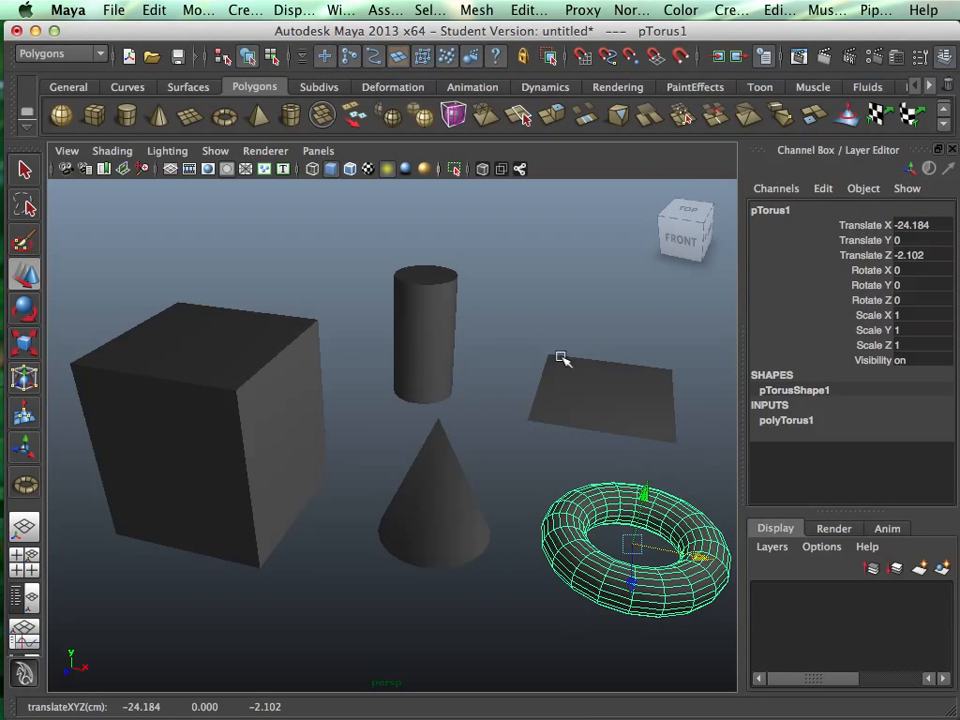
click(258, 120)
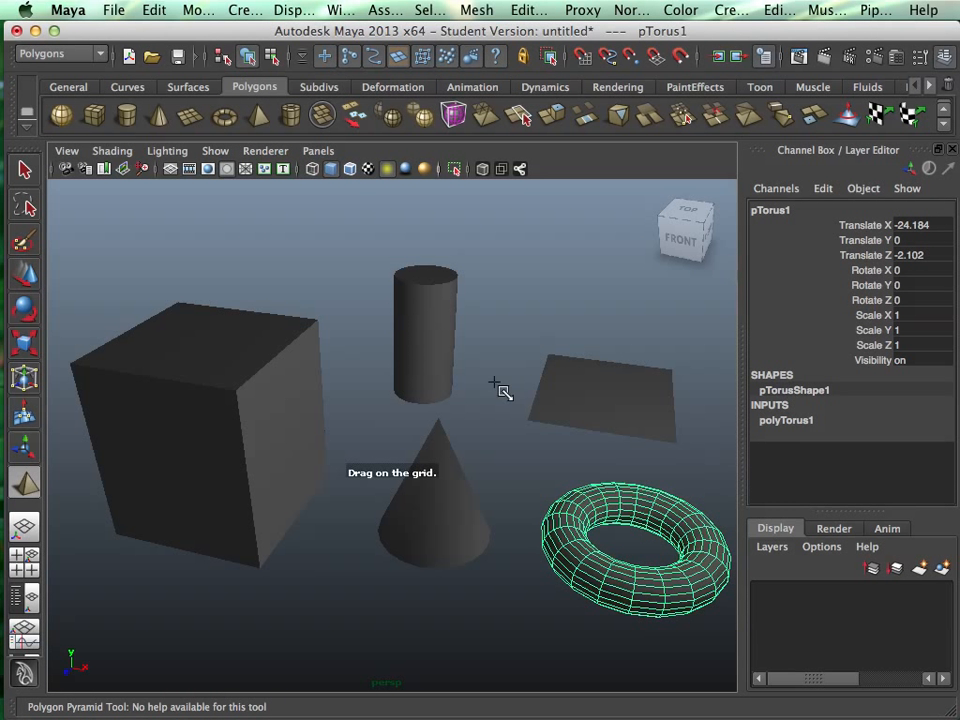
drag(500, 462, 524, 436)
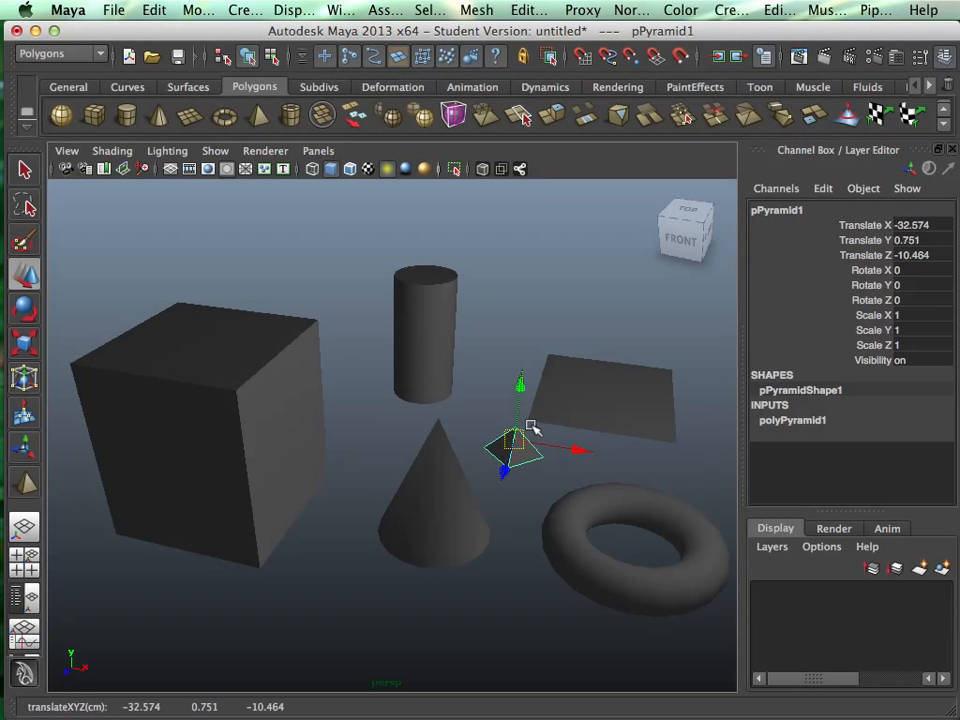
key(super+z)
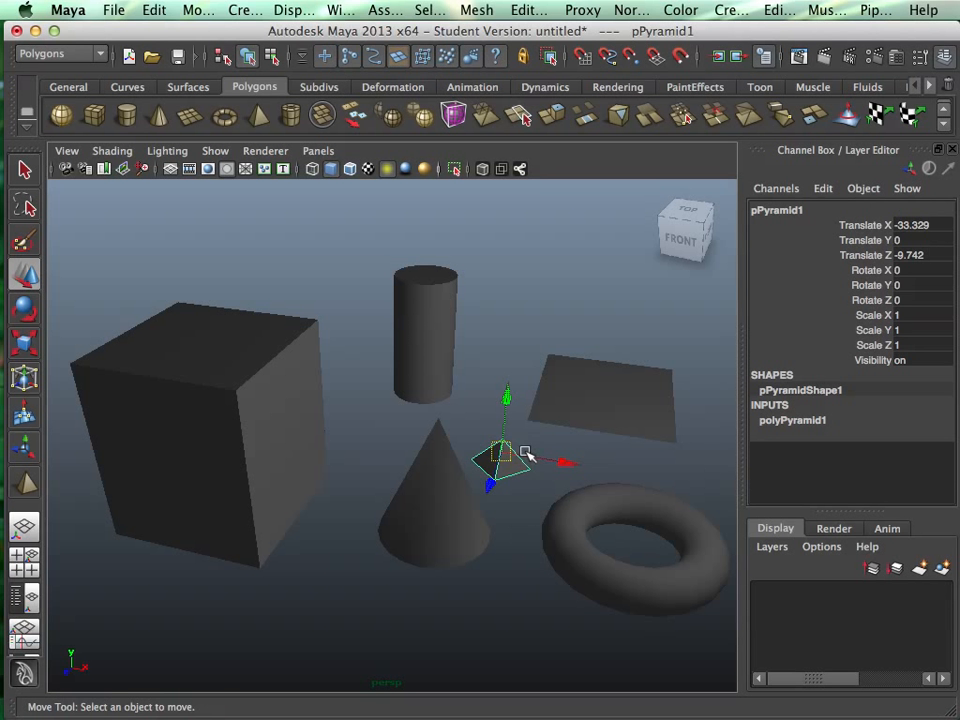
key(super+z)
- Draw a small polygon pyramid between the cone and the plane at about X -33, Z -9, and a thick-walled pipe behind the cylinder
click(259, 120)
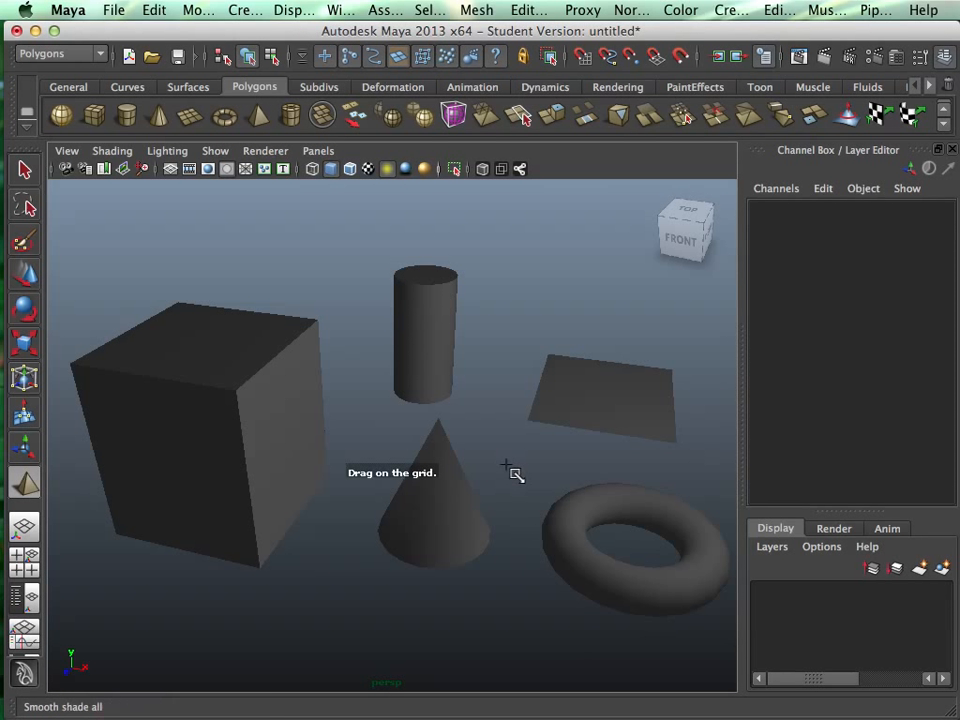
drag(514, 471, 539, 449)
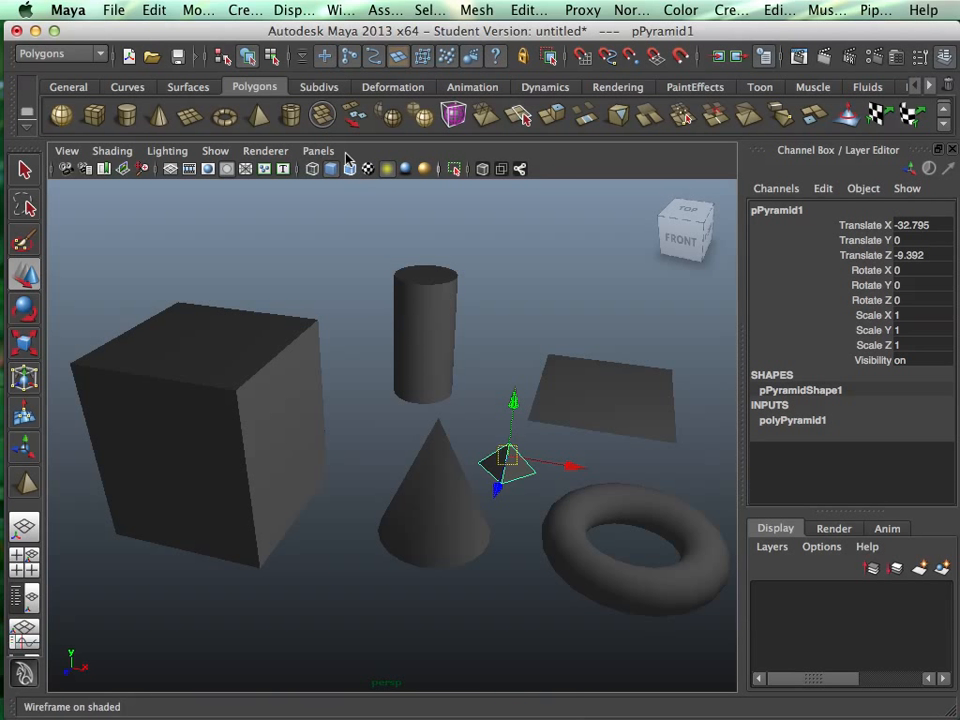
click(291, 119)
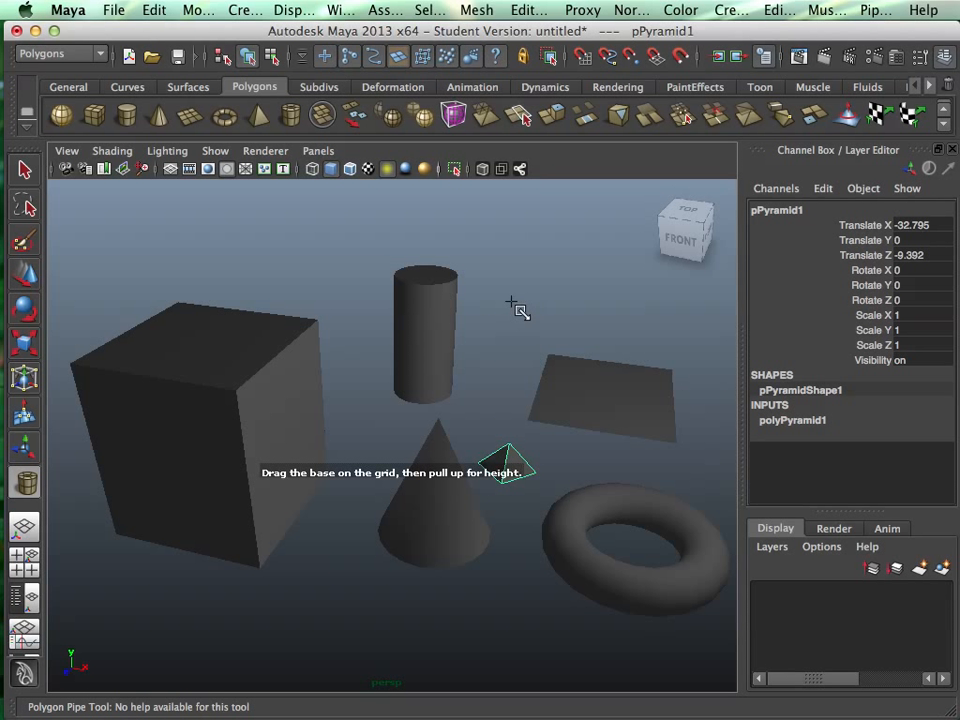
drag(516, 306, 536, 208)
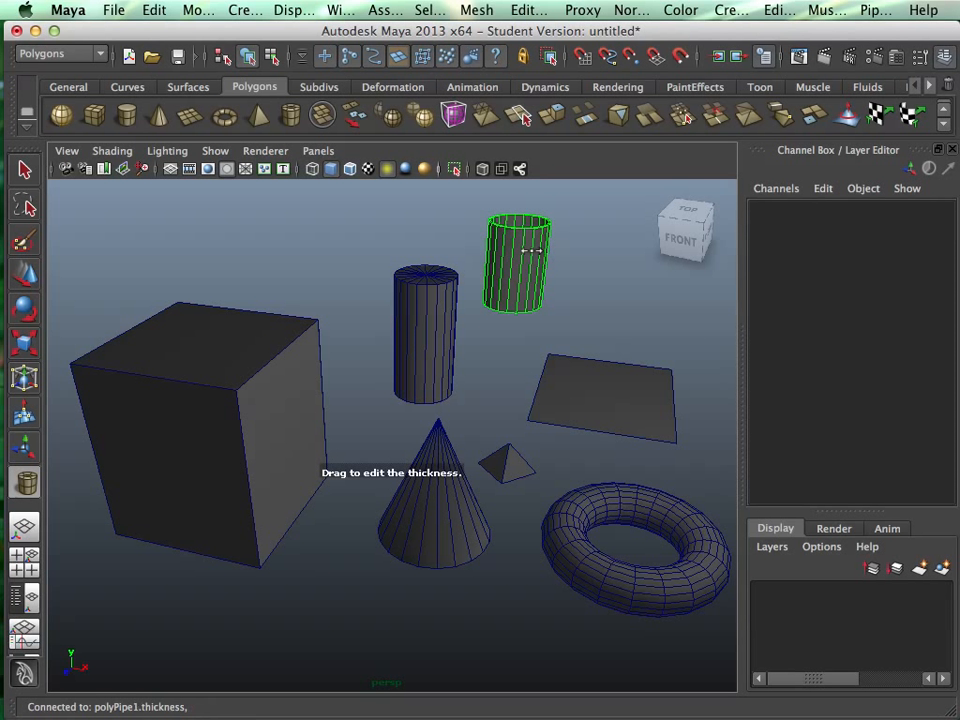
key(w)
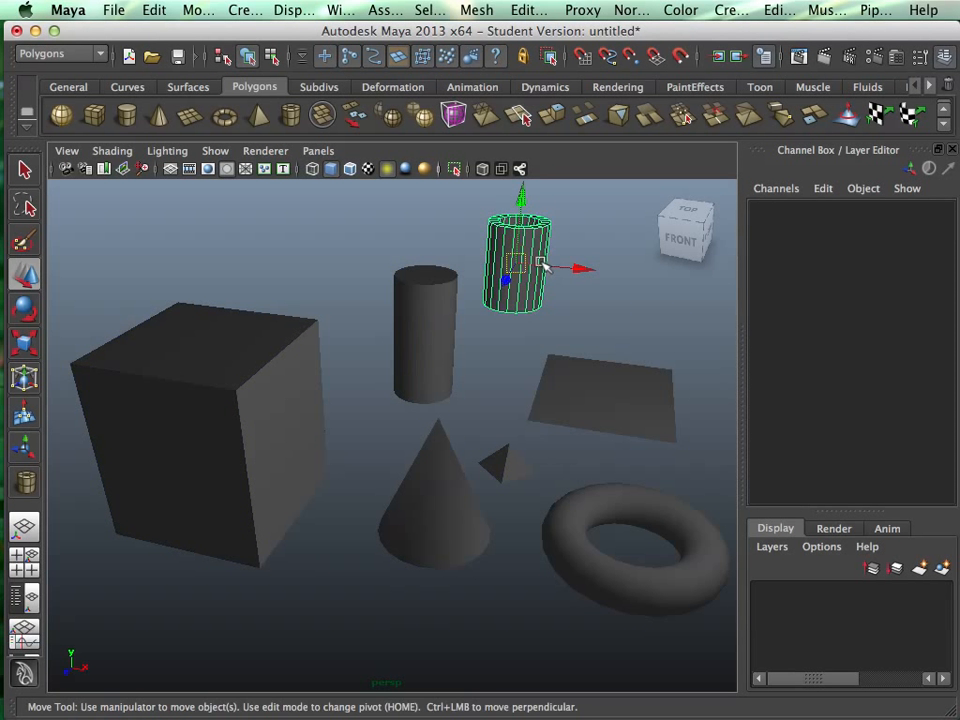
- Frame the pipe in the view and draw a second, smaller polygon pipe beside it at about X -46, Z -35
alt+drag(561, 227, 602, 274)
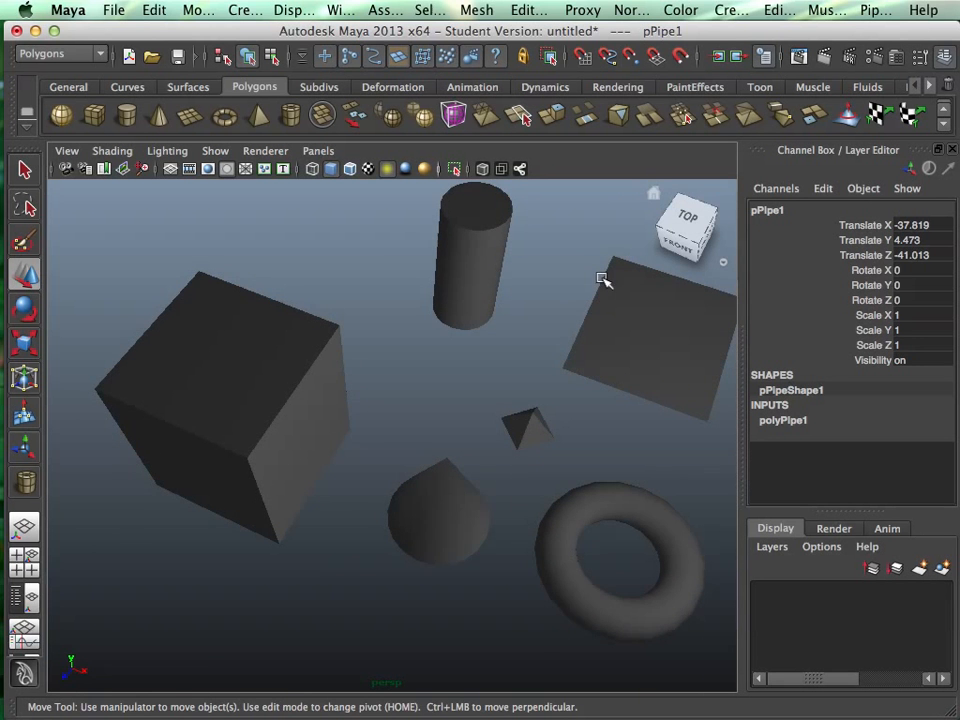
key(f)
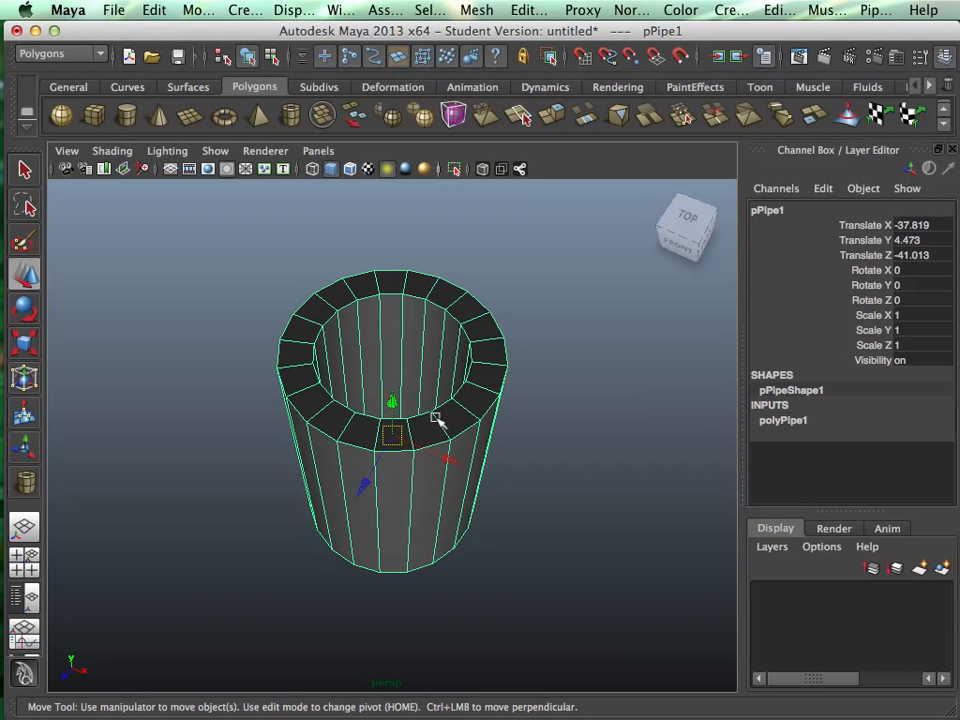
alt+middle_drag(435, 415, 463, 394)
drag(561, 538, 593, 570)
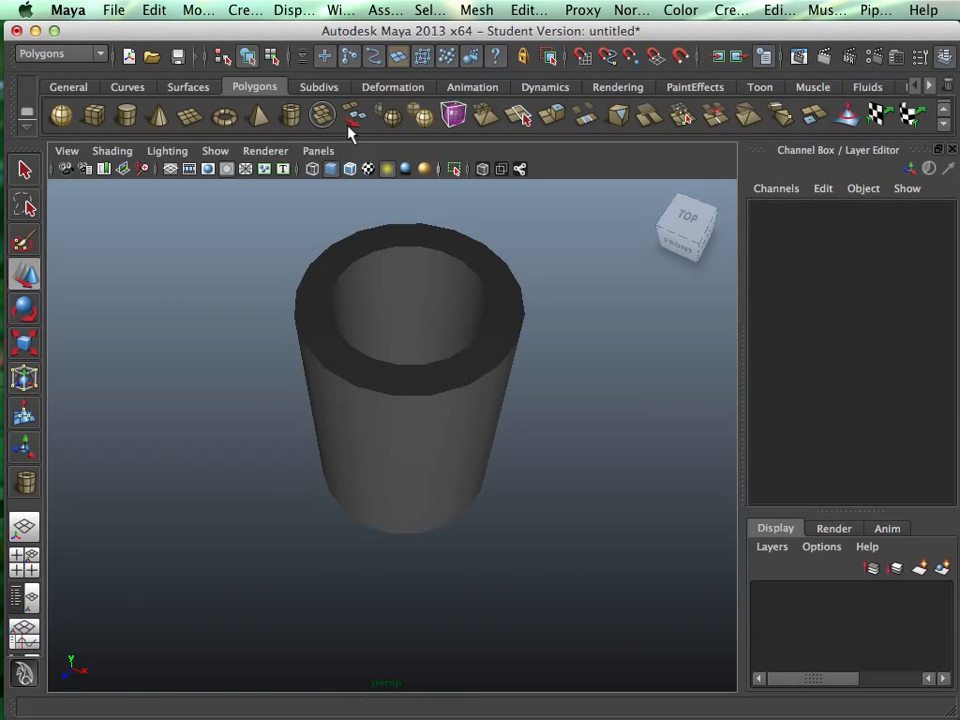
click(289, 115)
drag(148, 494, 159, 437)
key(w)
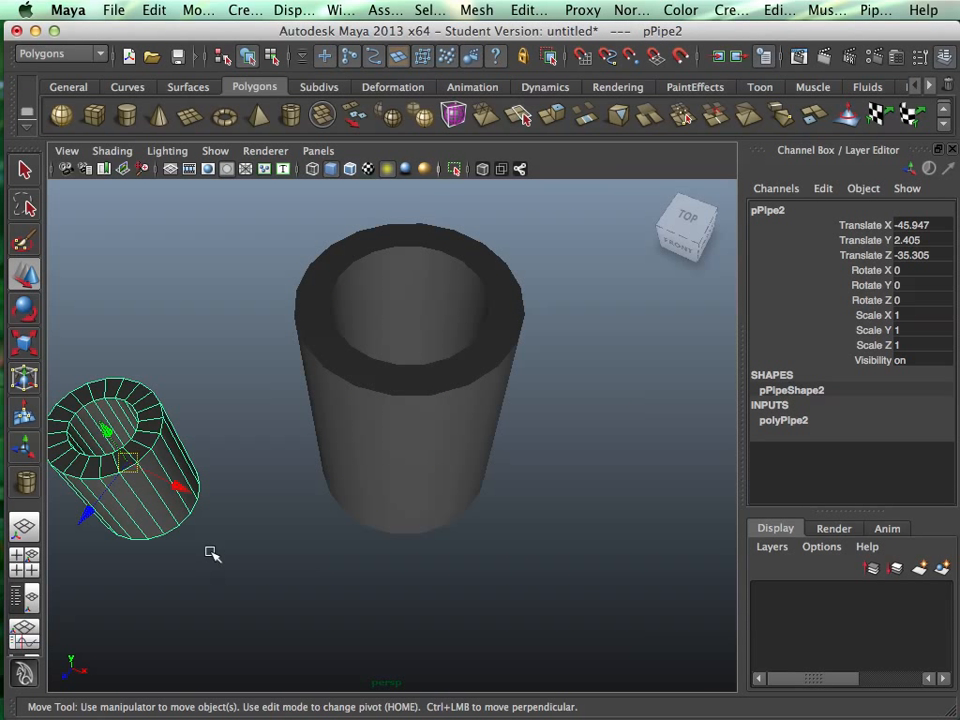
- Select both pipes, the cylinder, plane, cube, pyramid, cone and torus together and delete them, keeping only the sphere
alt+middle_drag(339, 384, 361, 380)
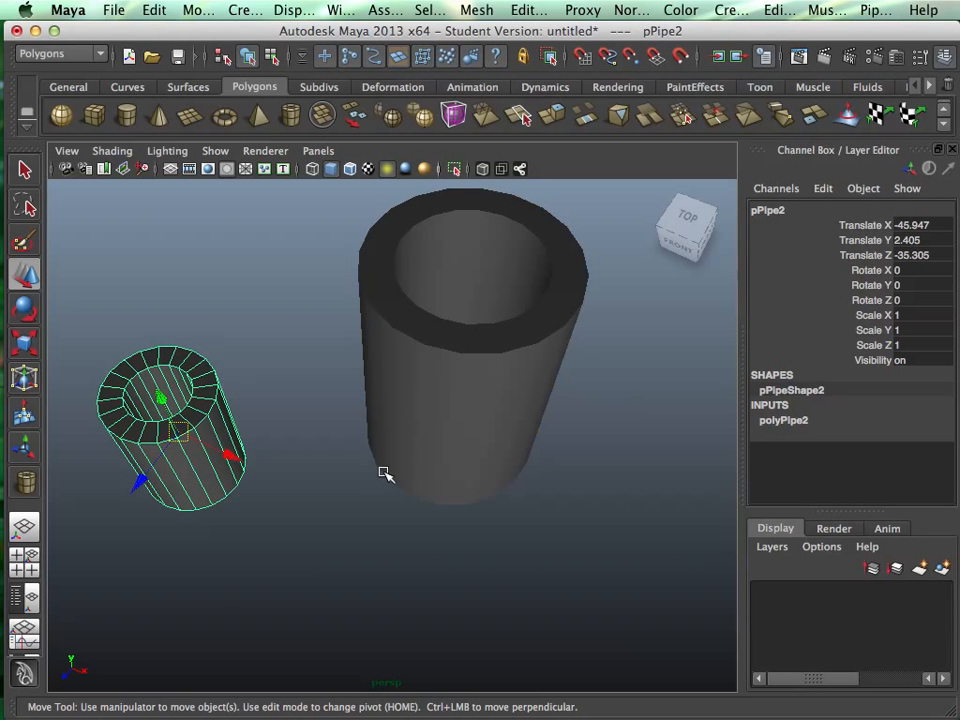
scroll(385, 473, down, 5)
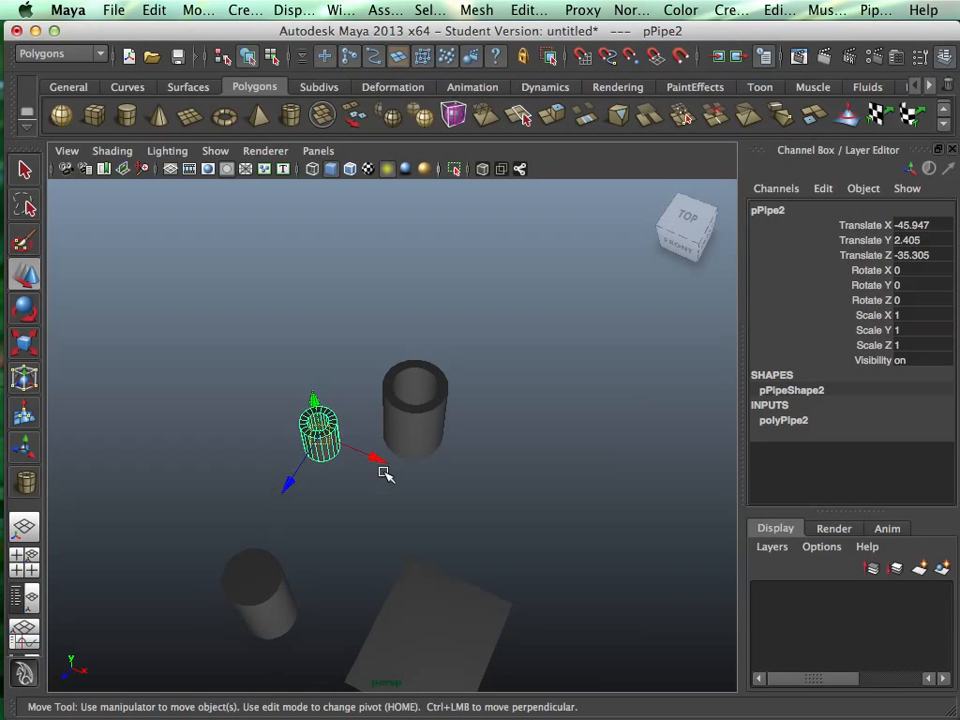
alt+middle_drag(489, 538, 563, 368)
click(25, 170)
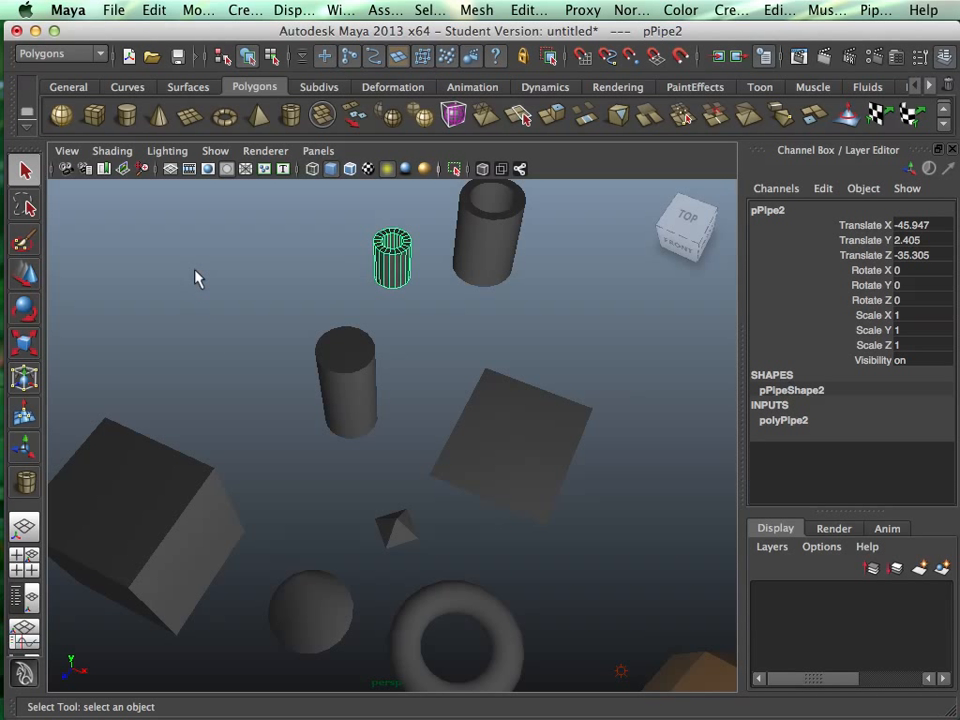
drag(254, 434, 576, 657)
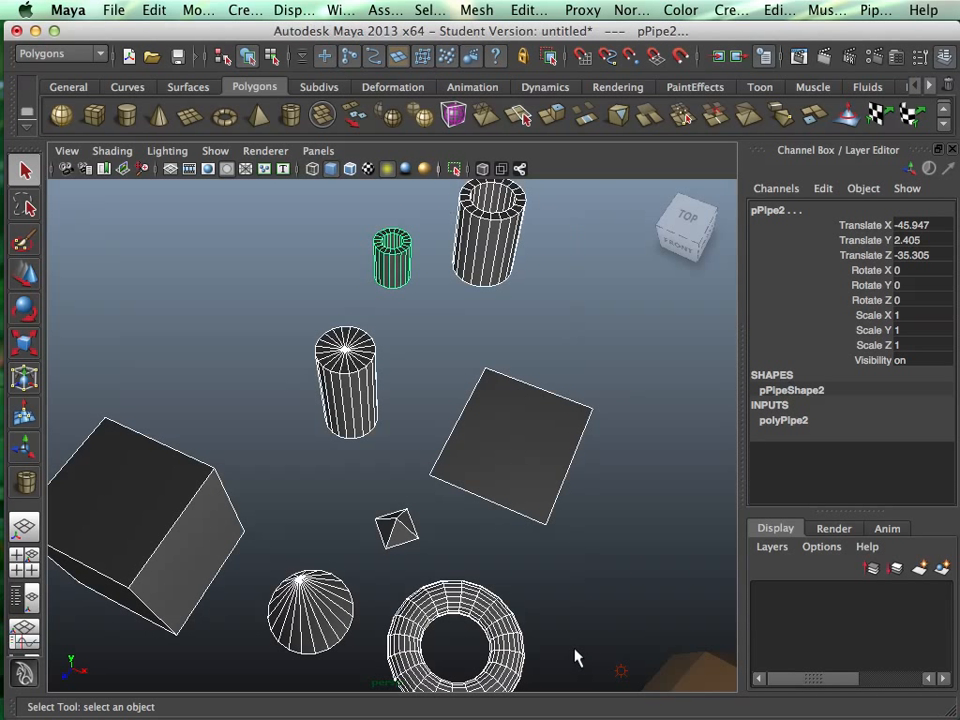
key(Delete)
- Set the sphere's radius to 12 in its polySphere1 construction inputs and deselect it
alt+drag(469, 446, 600, 469)
alt+right_drag(600, 469, 271, 518)
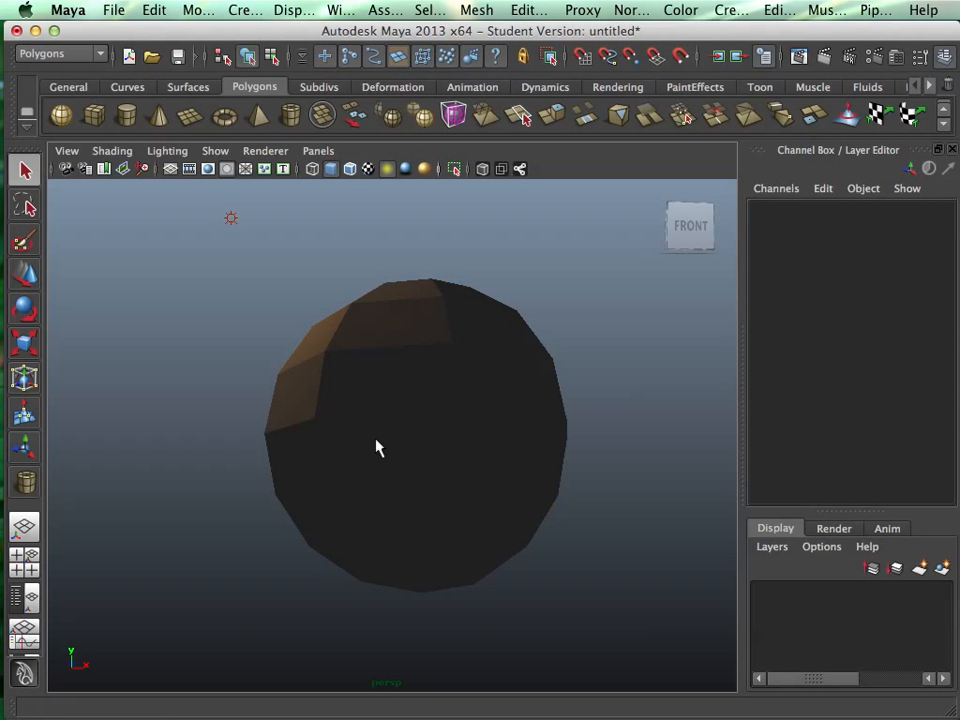
alt+drag(375, 446, 515, 502)
scroll(515, 502, down, 5)
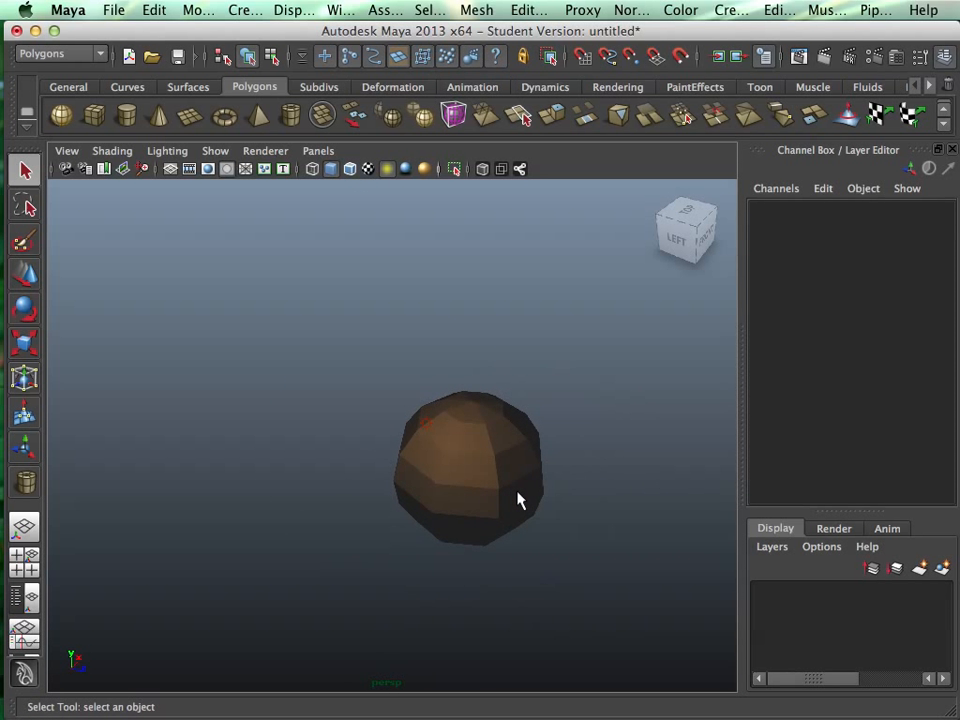
alt+middle_drag(515, 497, 458, 452)
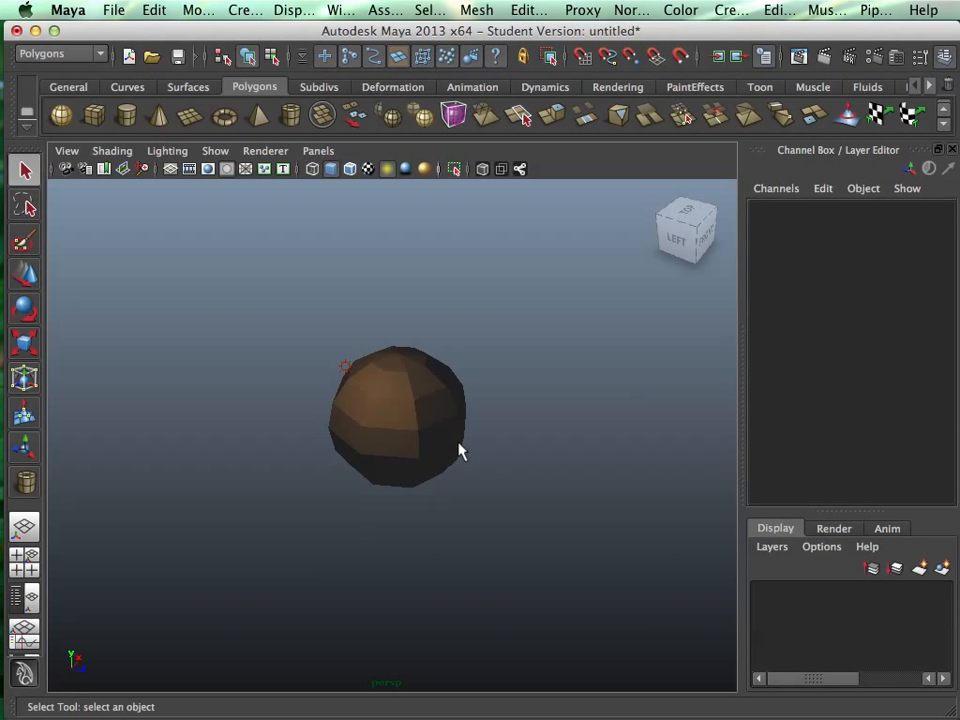
click(407, 443)
click(810, 422)
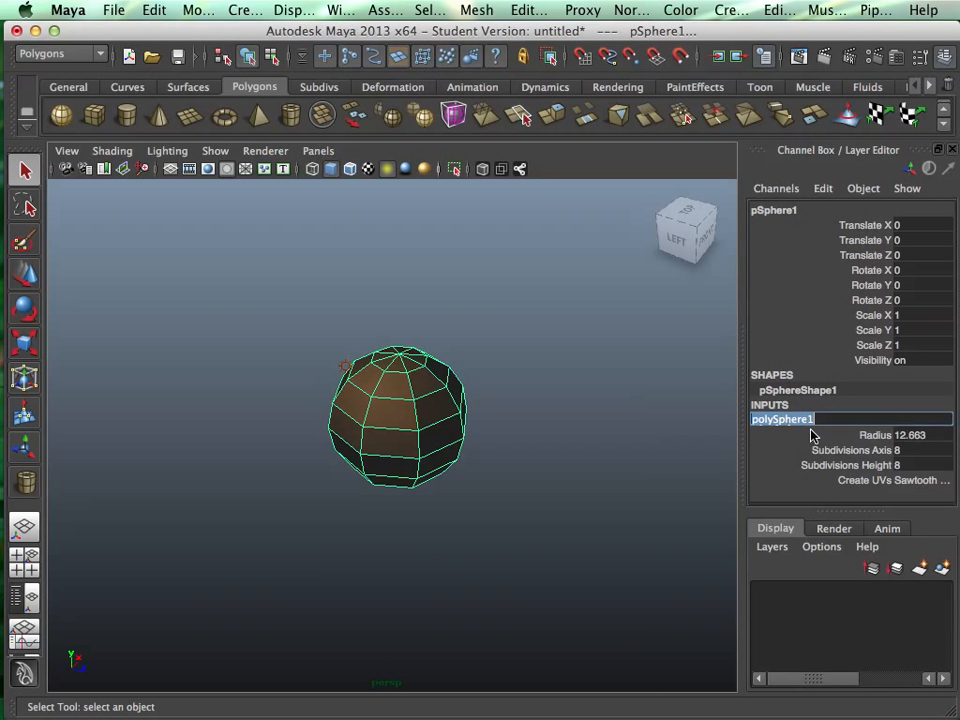
double_click(912, 435)
text(12)
key(Return)
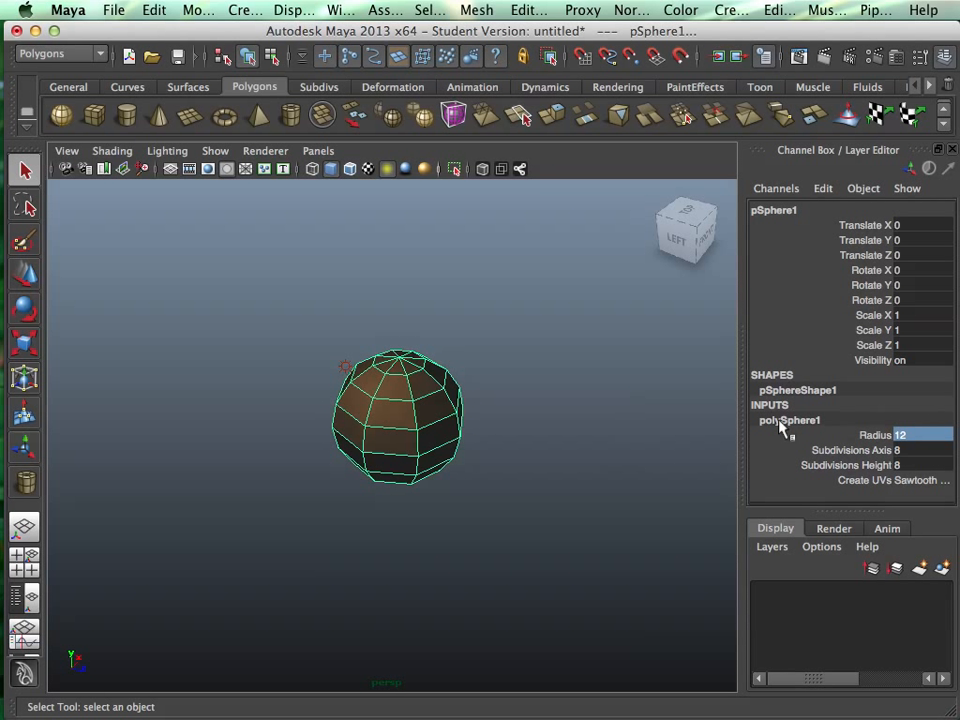
click(521, 380)
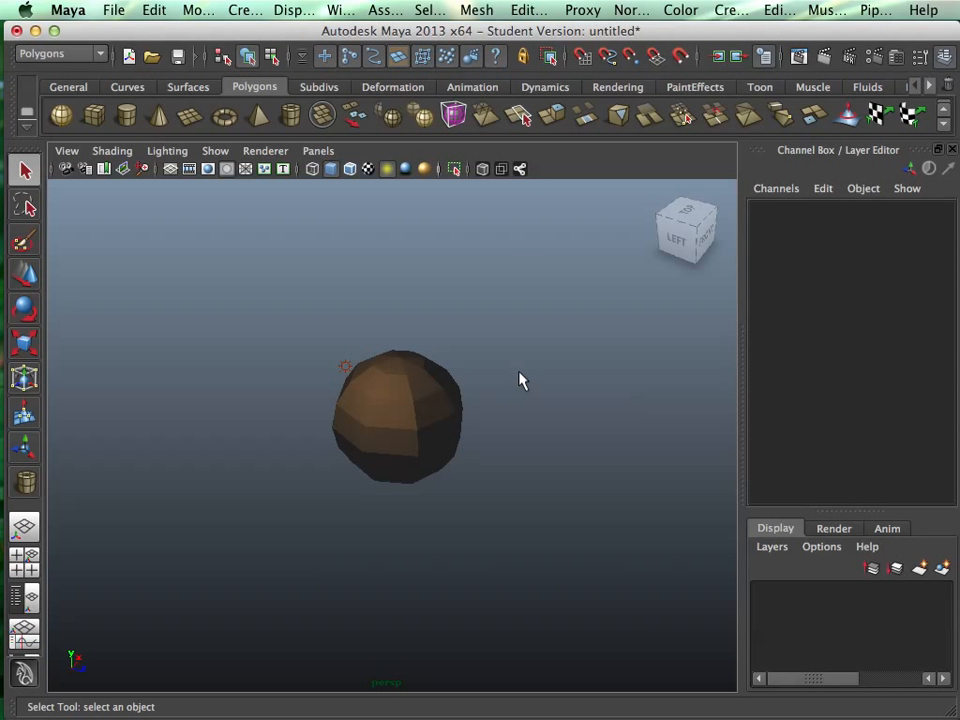
- Delete the sphere and the ambient light to empty the scene
click(420, 388)
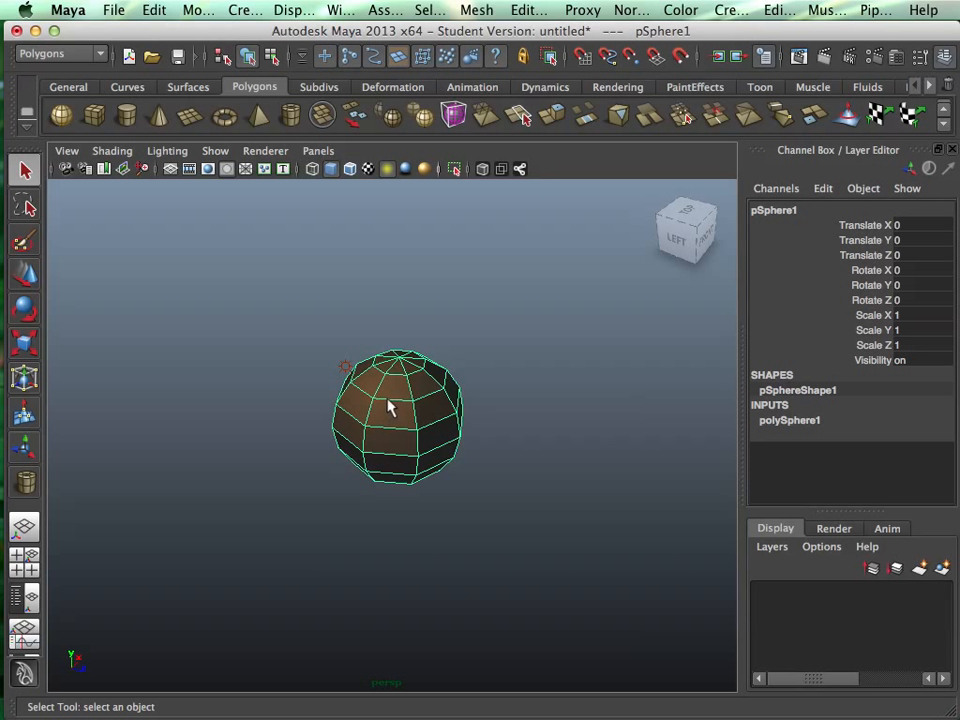
key(Delete)
drag(330, 345, 407, 429)
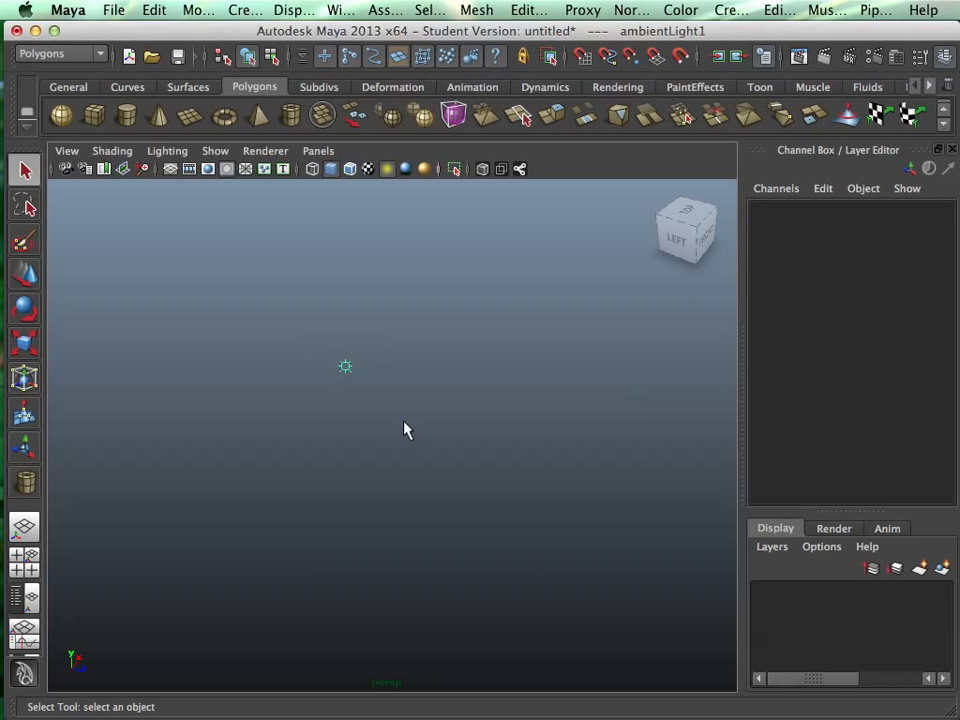
key(Delete)
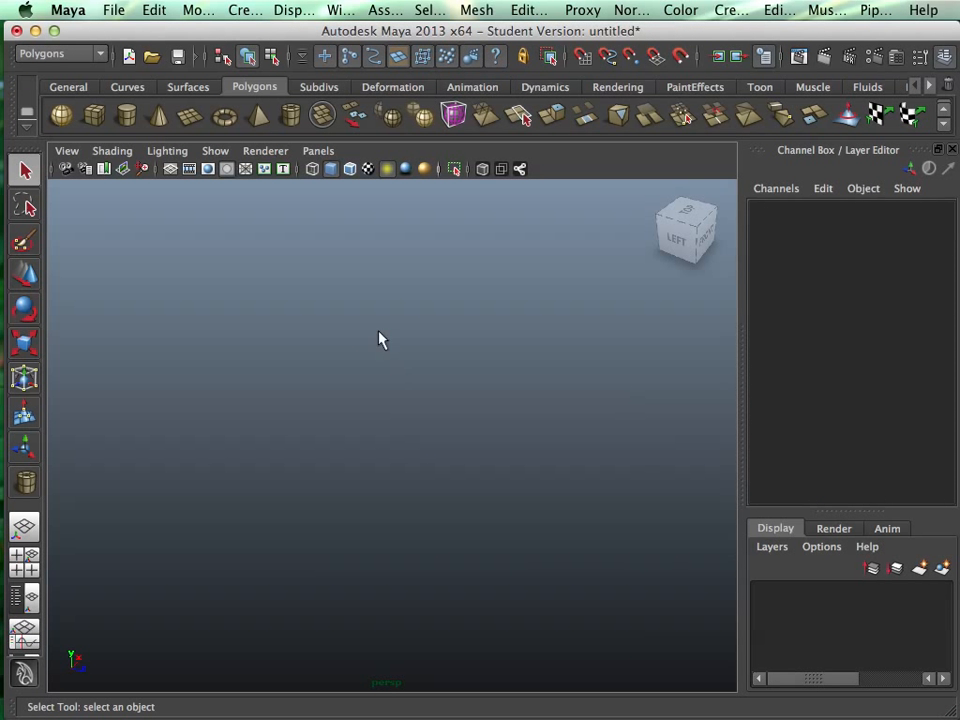
- Show the grid and draw a tall polygon cylinder on it, about 9 units in radius and 30 units high
click(127, 118)
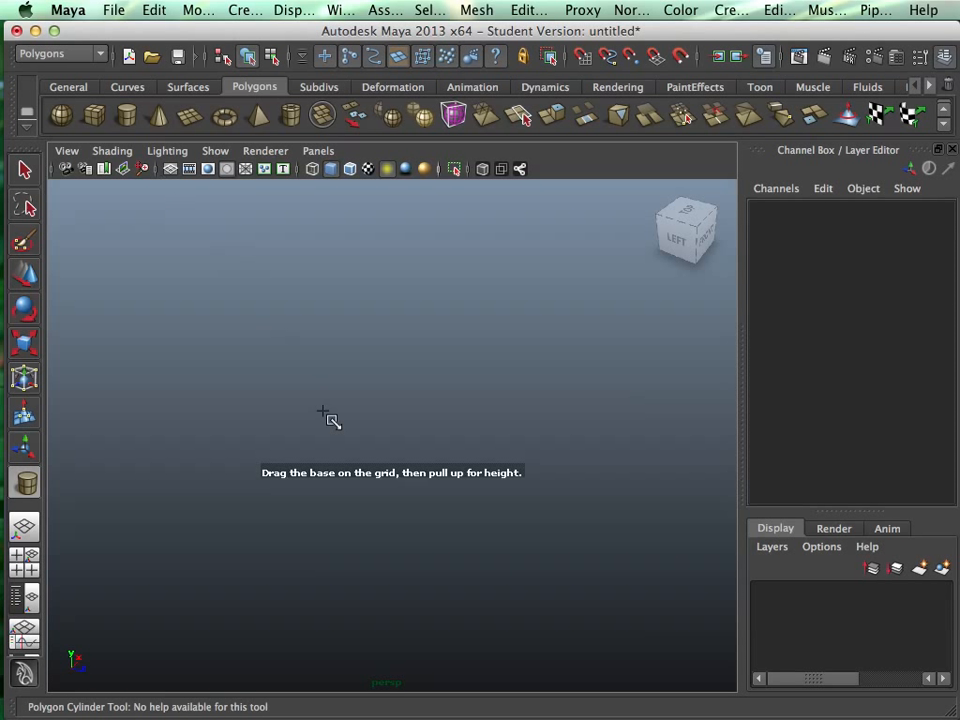
click(171, 169)
drag(378, 410, 381, 232)
key(w)
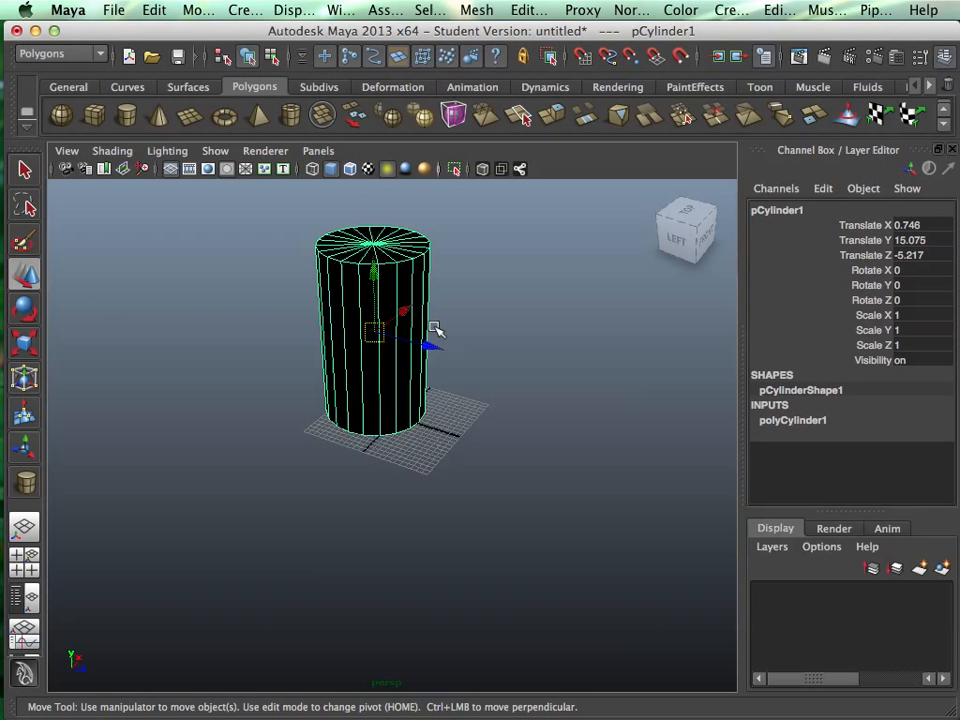
- Set the cylinder's Translate X to 0 and stop the viewport from using the scene lights
alt+middle_drag(433, 332, 482, 462)
double_click(912, 225)
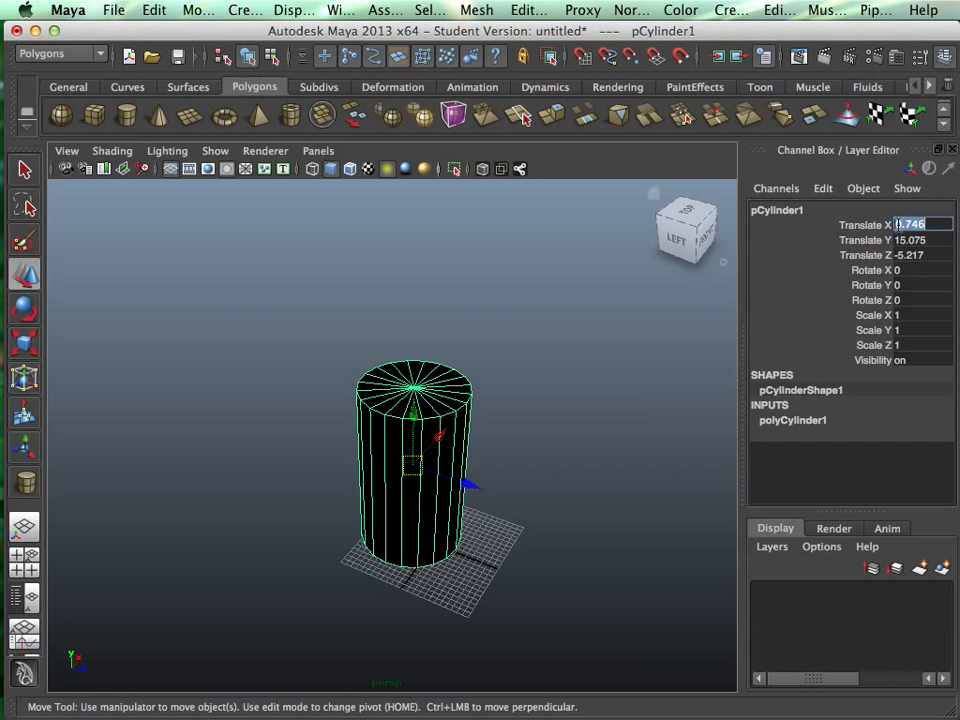
text(0)
key(Tab)
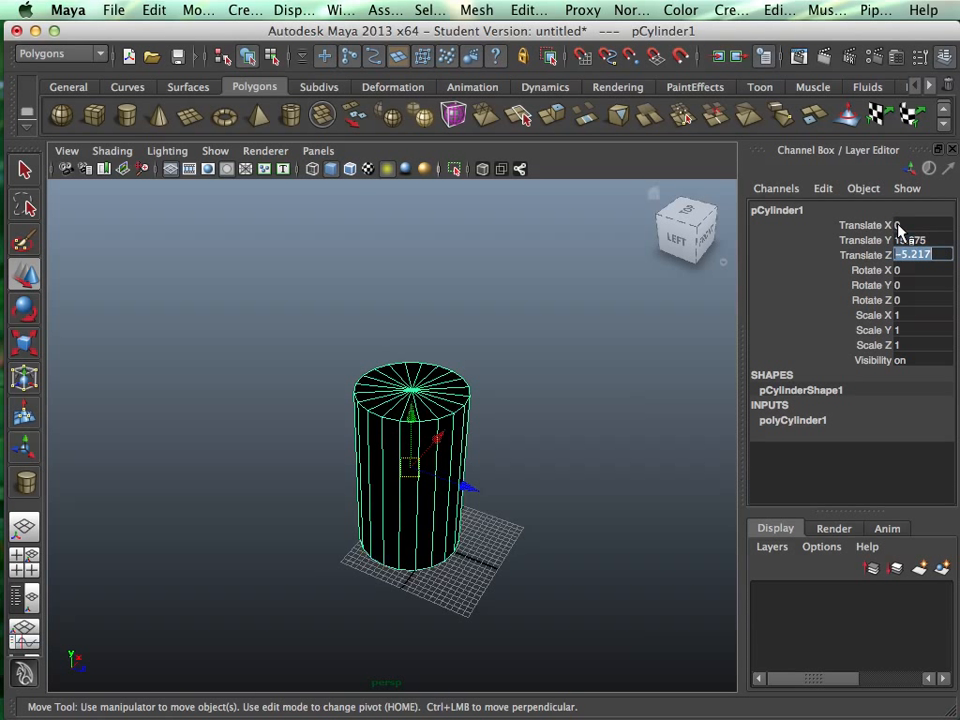
double_click(910, 224)
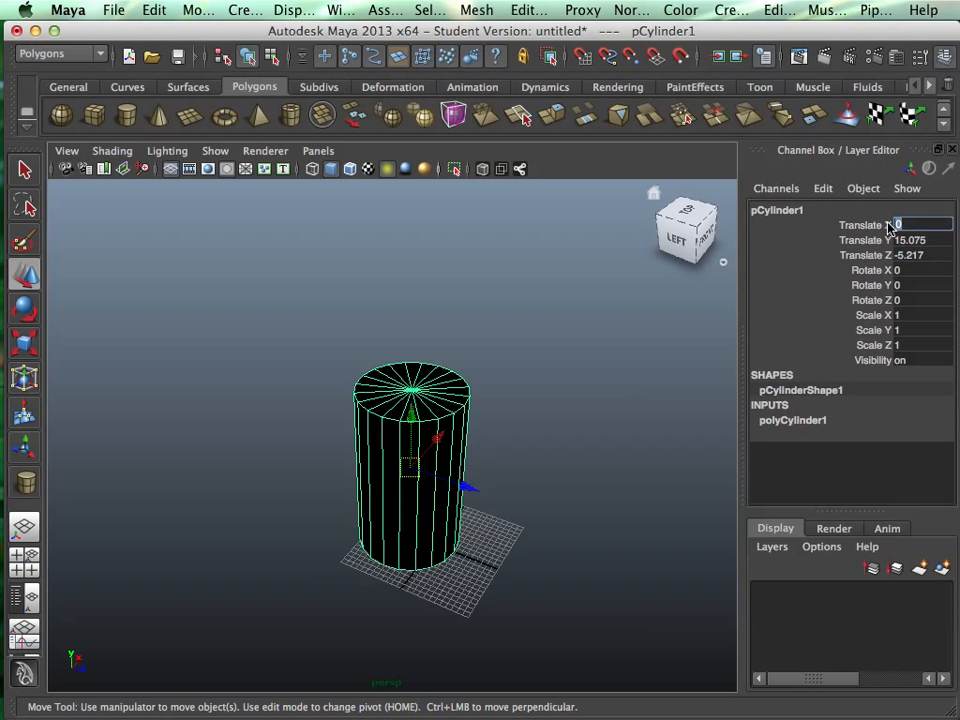
key(Tab)
mouse_move(445, 384)
alt+mouse_down()
mouse_move(471, 392)
mouse_move(449, 359)
alt+mouse_up()
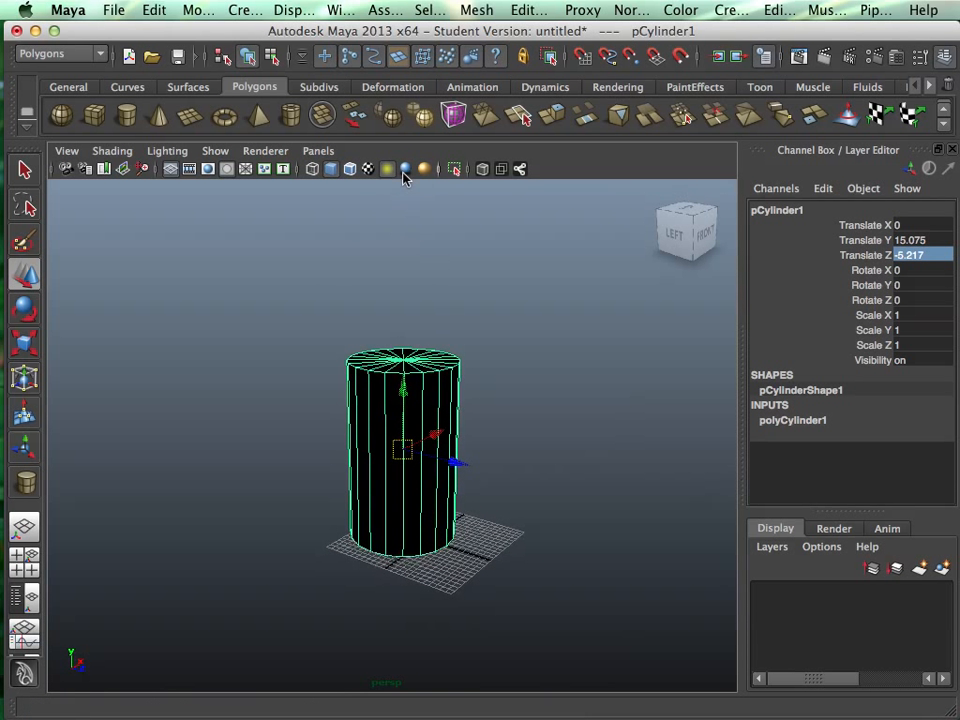
click(390, 170)
alt+drag(520, 400, 600, 420)
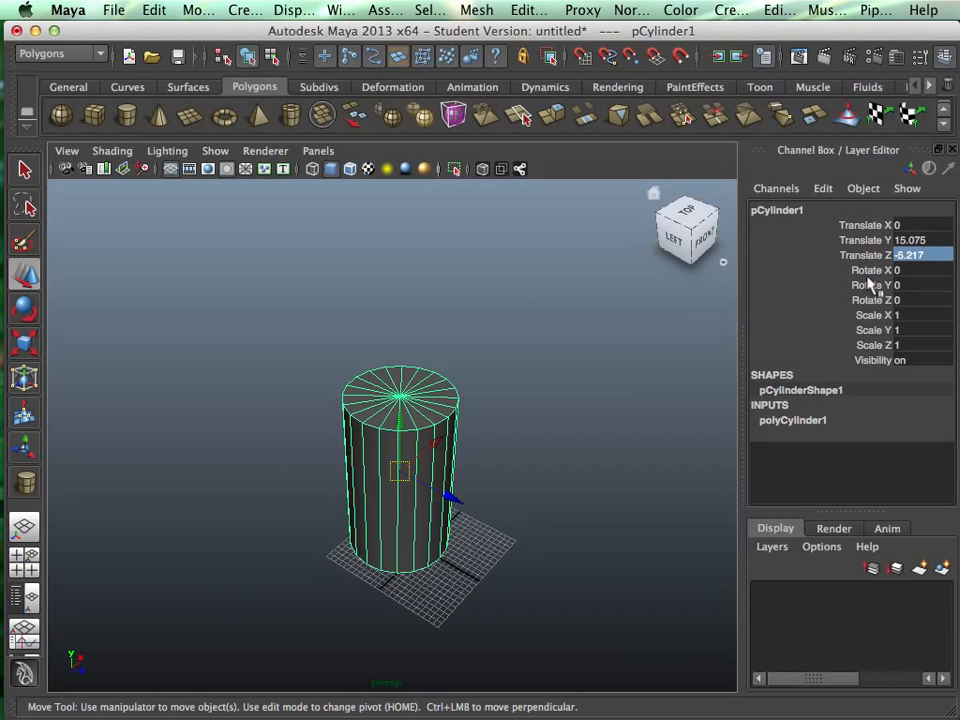
- Set the cylinder's Translate Y and Translate Z to 0 to centre it on the origin
double_click(912, 240)
text(0)
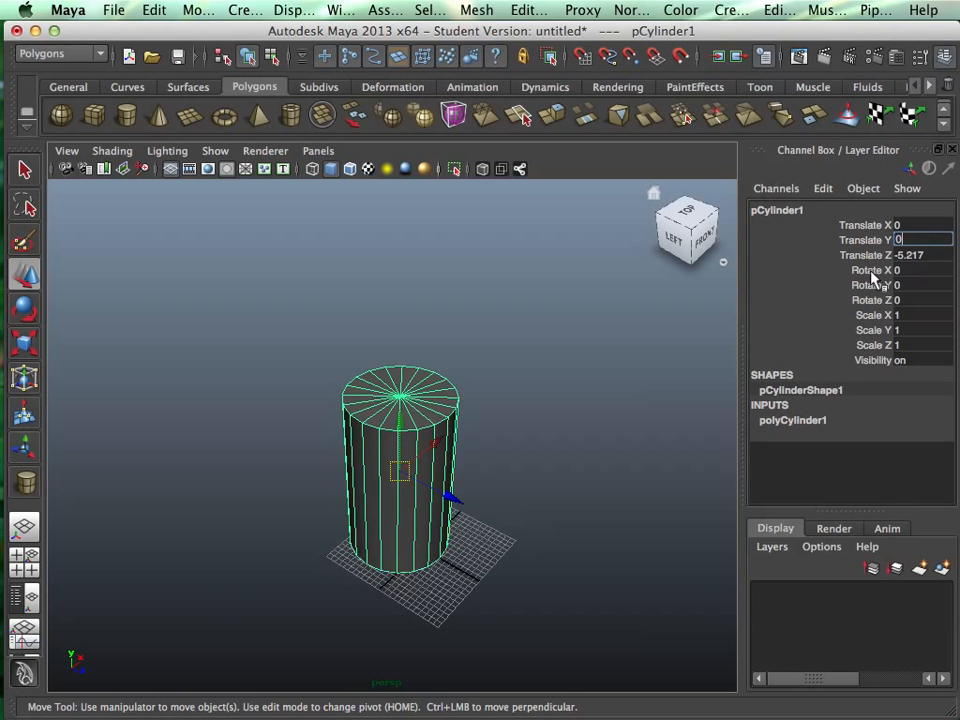
click(912, 267)
click(912, 256)
text(0)
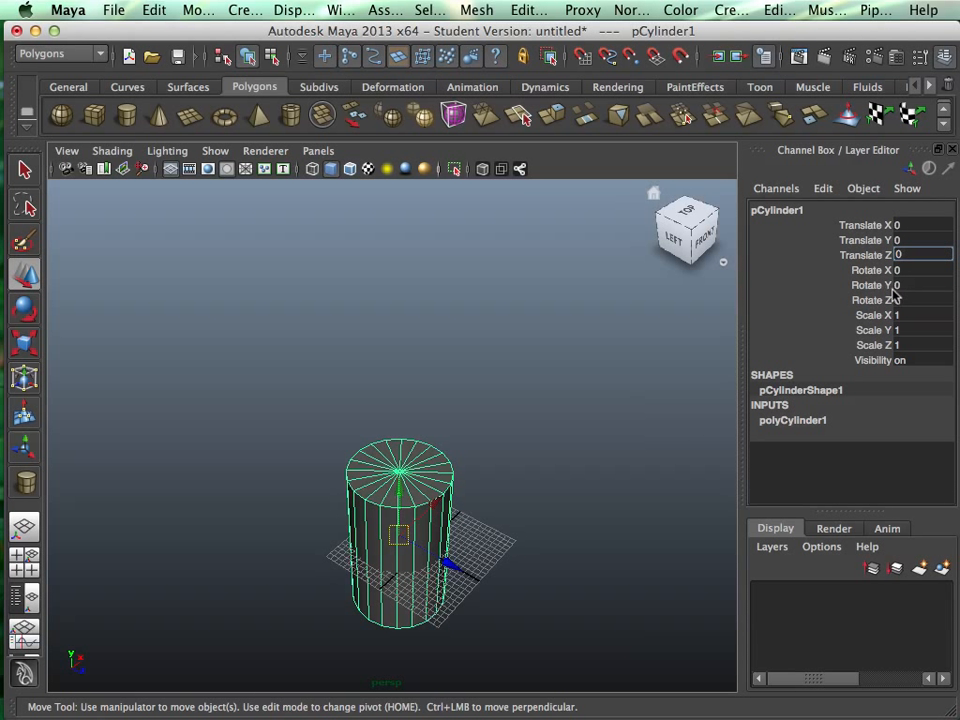
key(Return)
alt+drag(662, 399, 540, 430)
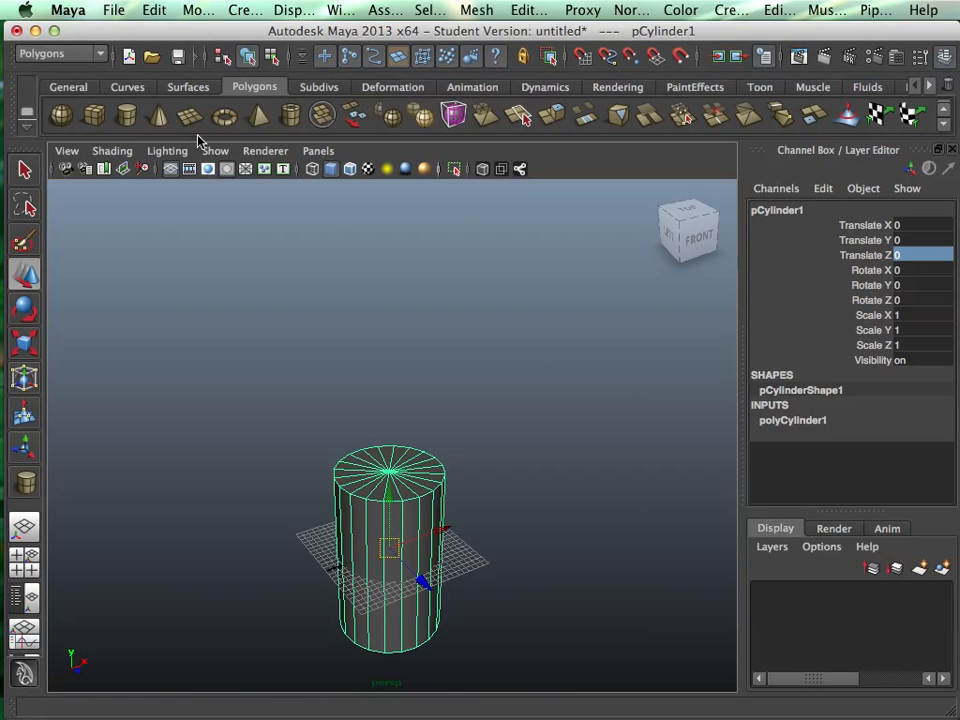
- Hide the grid and set Subdivisions Axis to 8 in the cylinder's polyCylinder1 construction inputs
click(171, 170)
alt+middle_drag(494, 386, 496, 384)
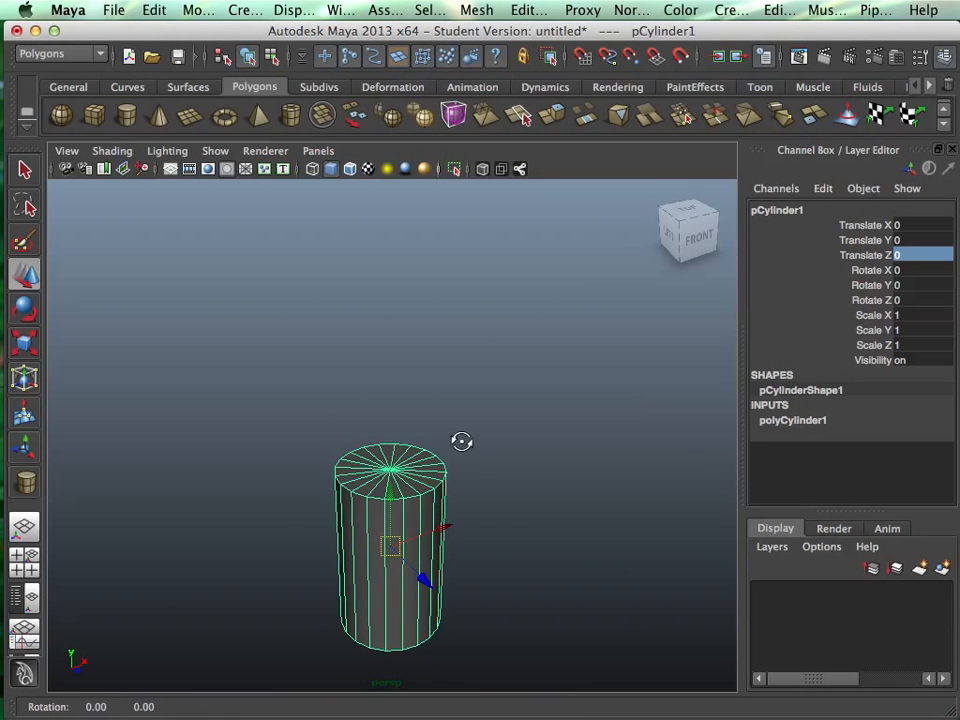
alt+drag(461, 441, 450, 491)
alt+middle_drag(450, 491, 427, 370)
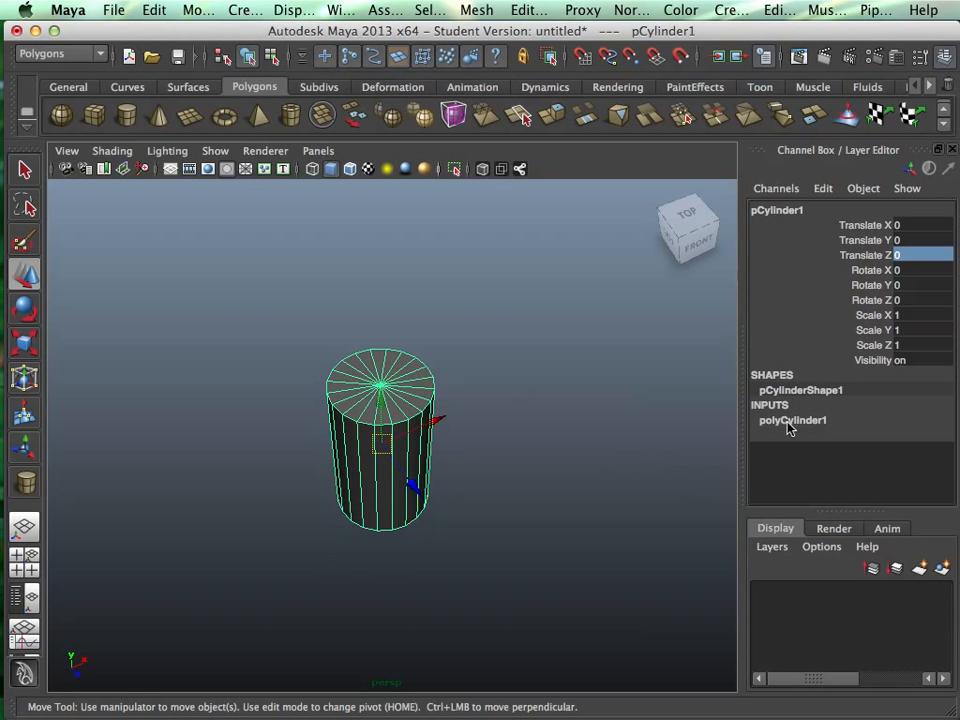
click(790, 422)
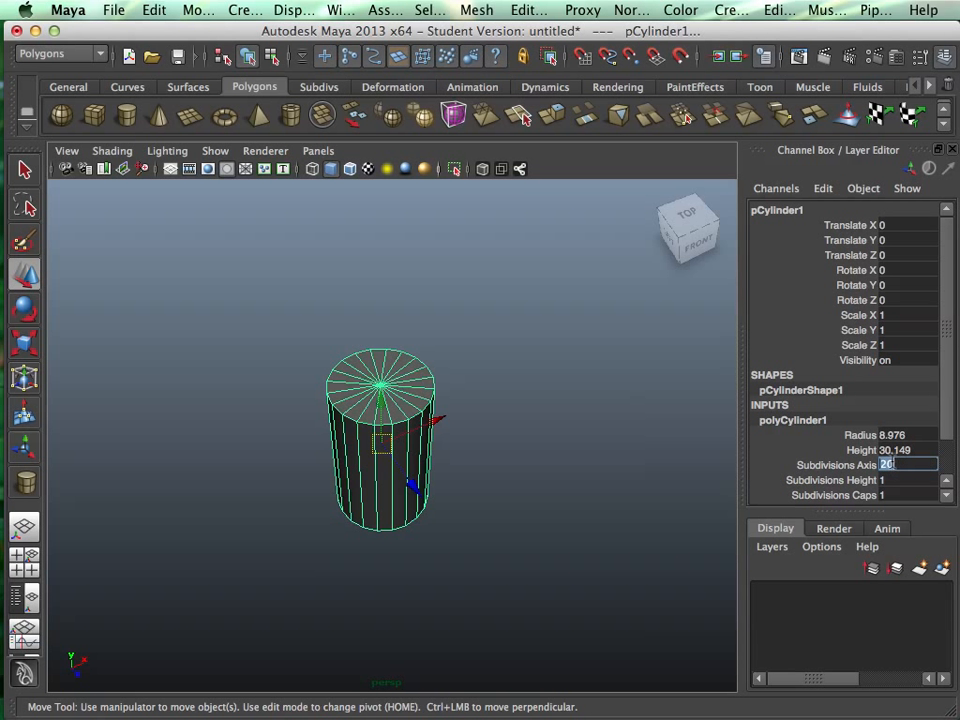
text(8)
key(Return)
alt+drag(475, 432, 531, 448)
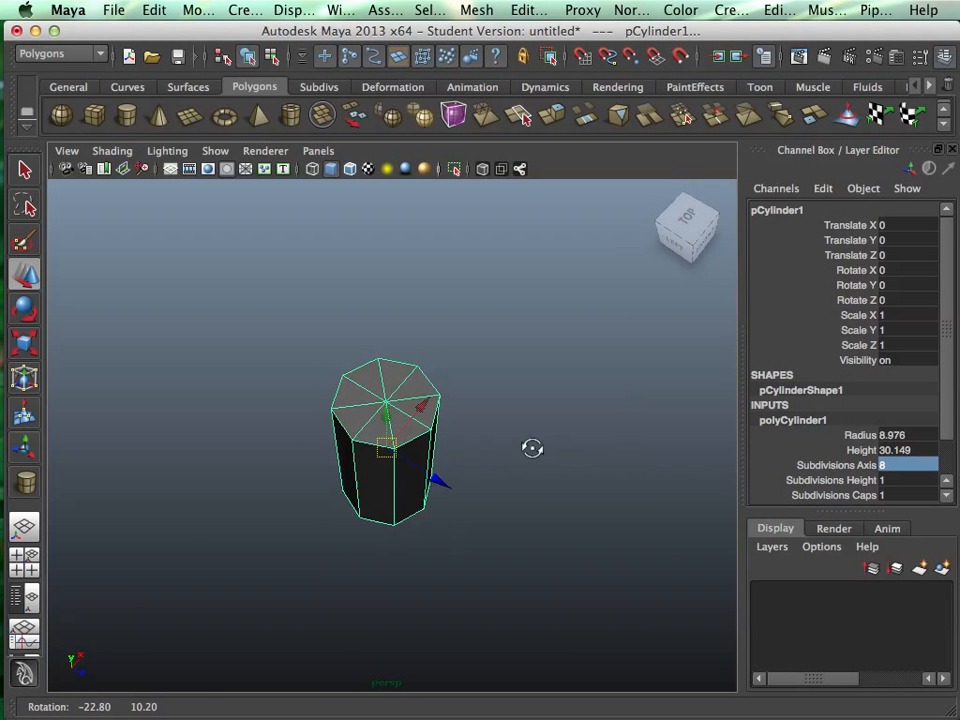
- Show the grid again and examine the eight-sided cylinder's symmetry on it from above and from the side
click(171, 169)
alt+drag(506, 388, 392, 442)
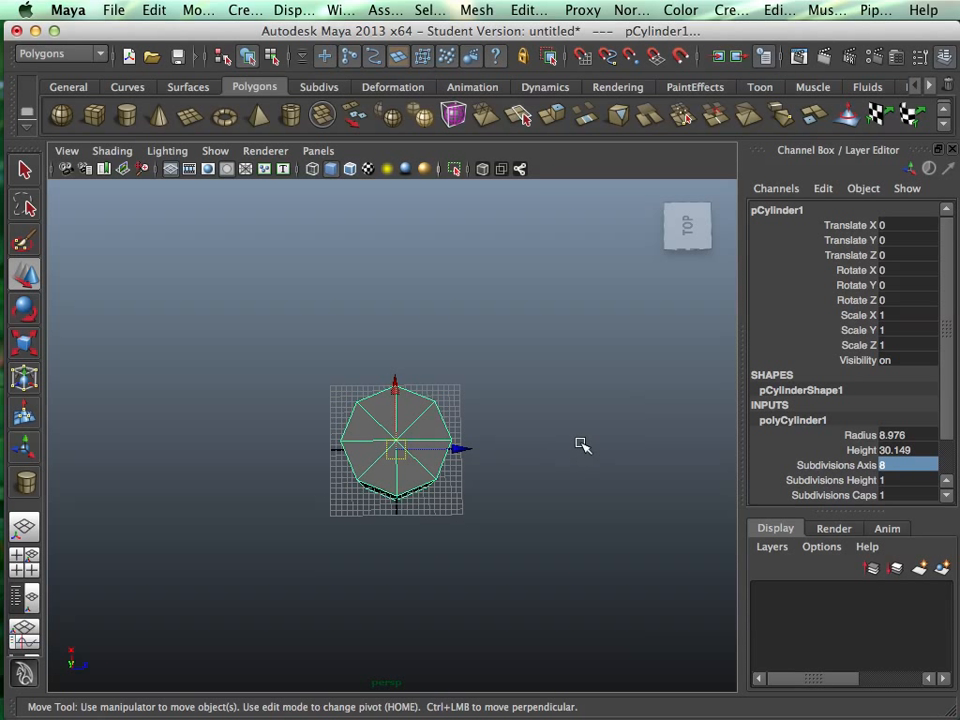
alt+drag(583, 454, 574, 460)
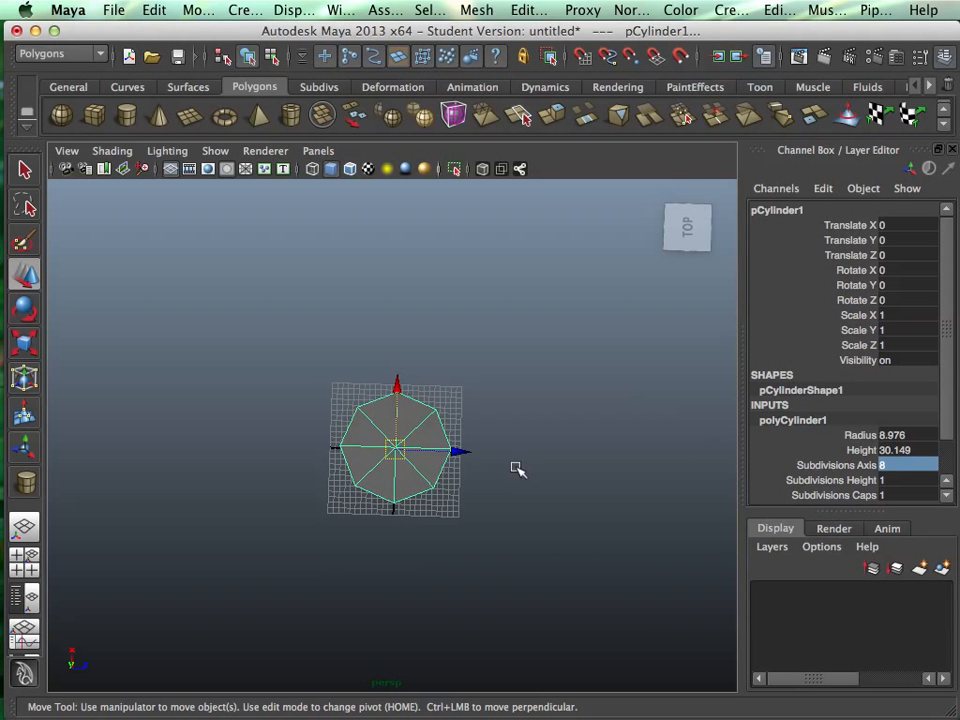
alt+drag(545, 551, 452, 441)
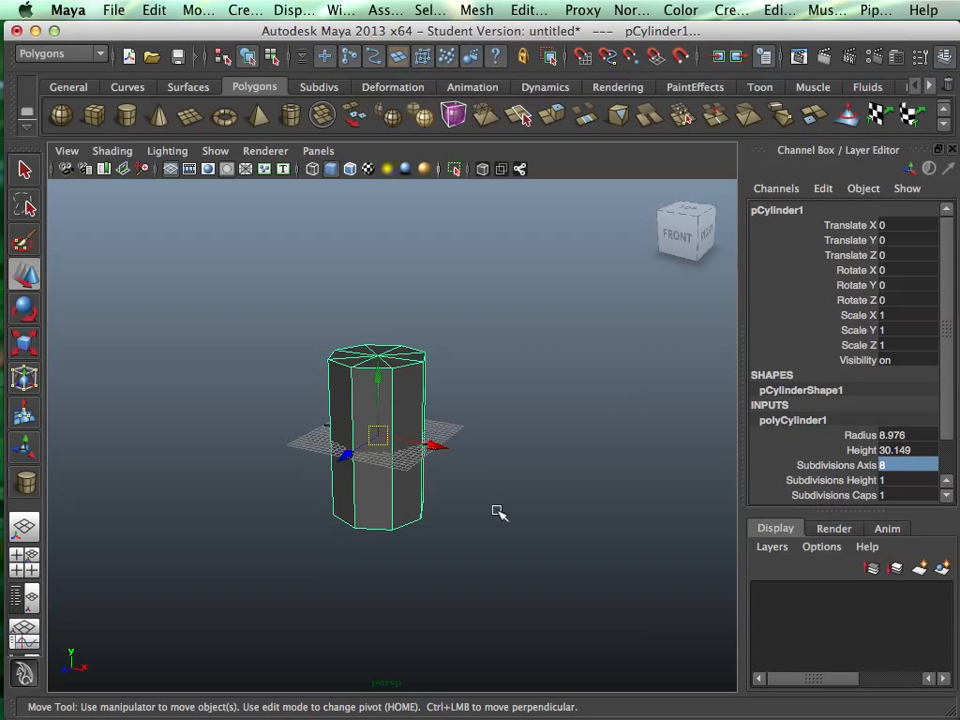
alt+drag(450, 462, 454, 493)
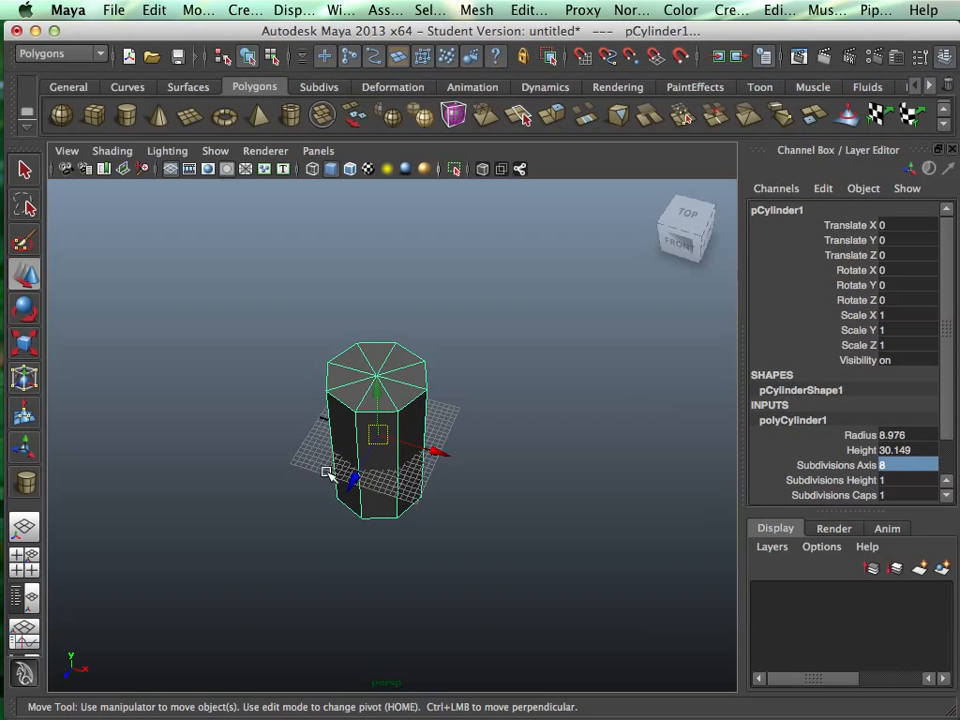
- Try odd Subdivisions Axis values of 9 and 11 on the cylinder
click(893, 465)
text(9)
key(Return)
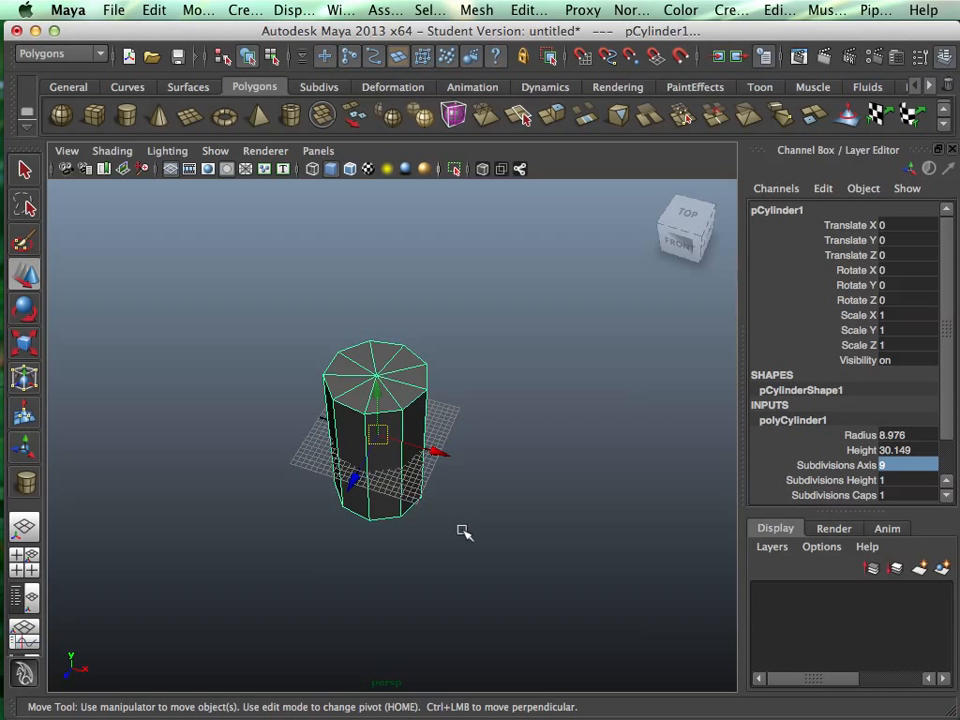
click(889, 465)
text(11)
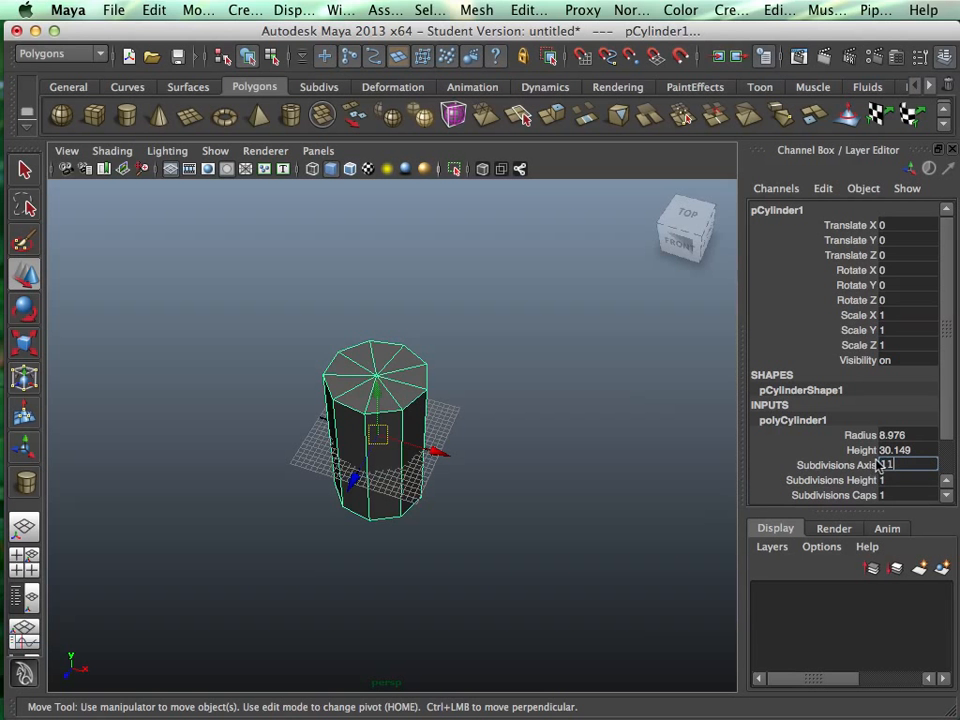
key(Return)
alt+drag(452, 471, 497, 441)
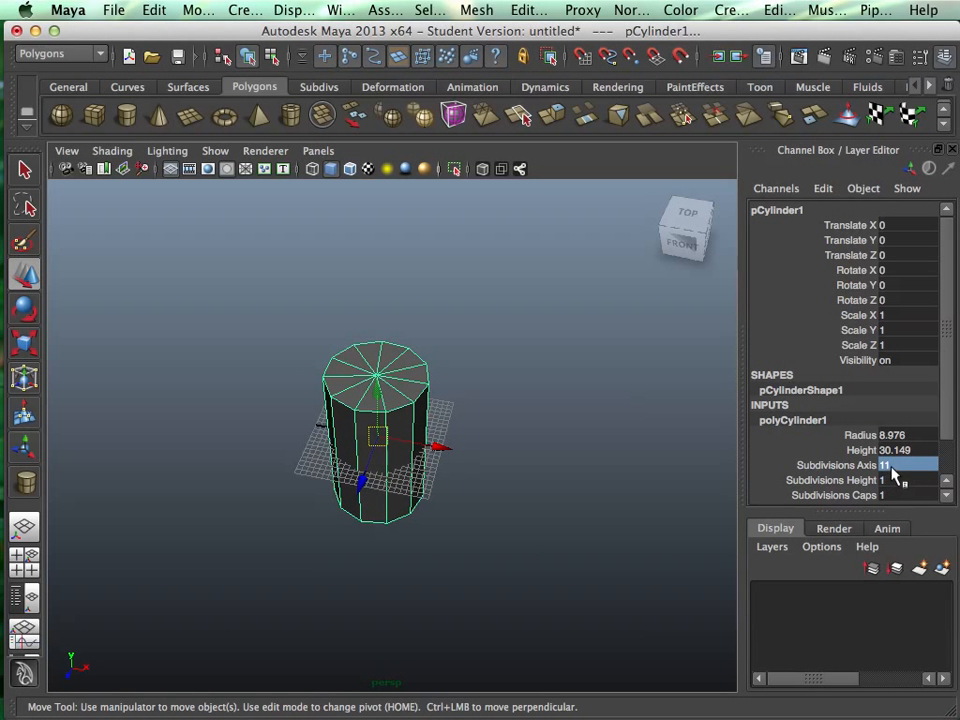
- Set the cylinder's Subdivisions Axis back to 8 and check its cap from above
text(8)
key(Return)
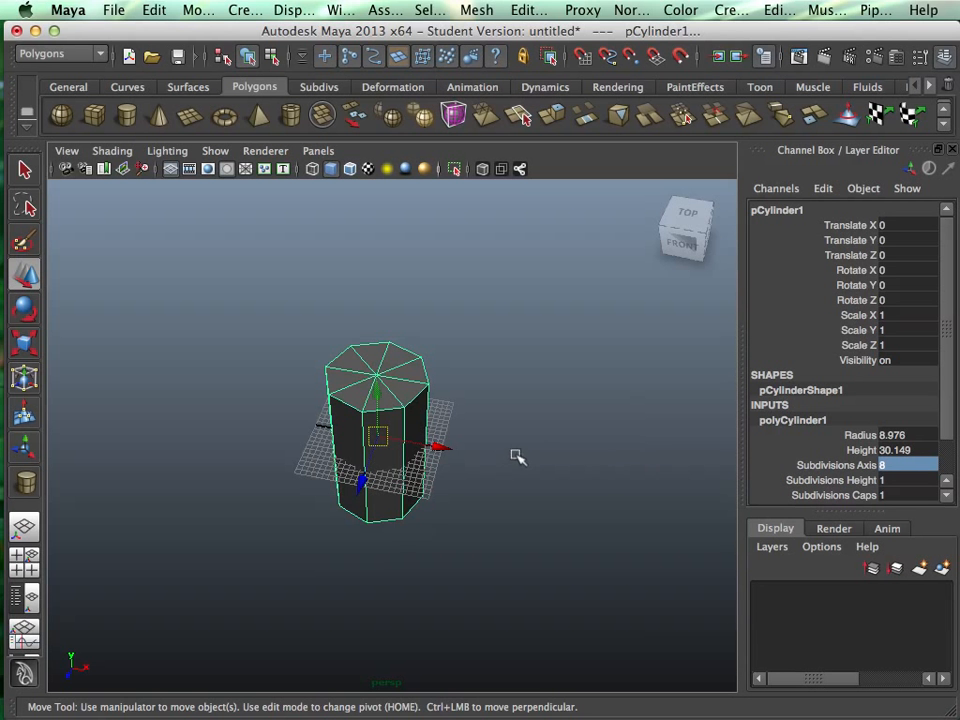
alt+drag(517, 457, 534, 542)
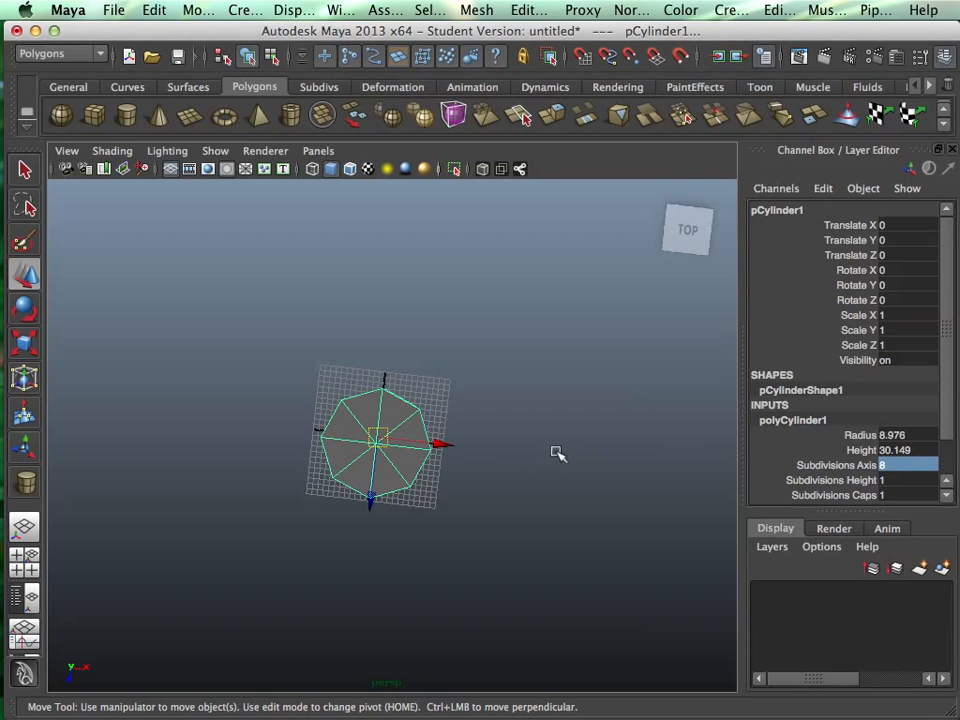
alt+drag(557, 453, 440, 393)
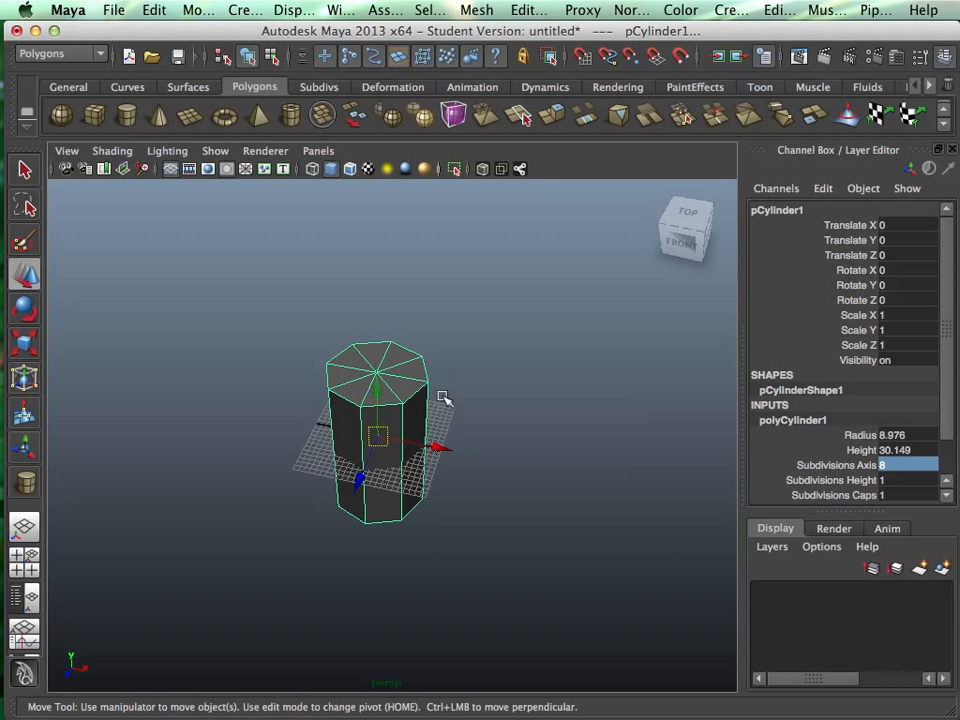
- Preview the cylinder smoothed, return it to the unsmoothed display and look at its faces up close
key(3)
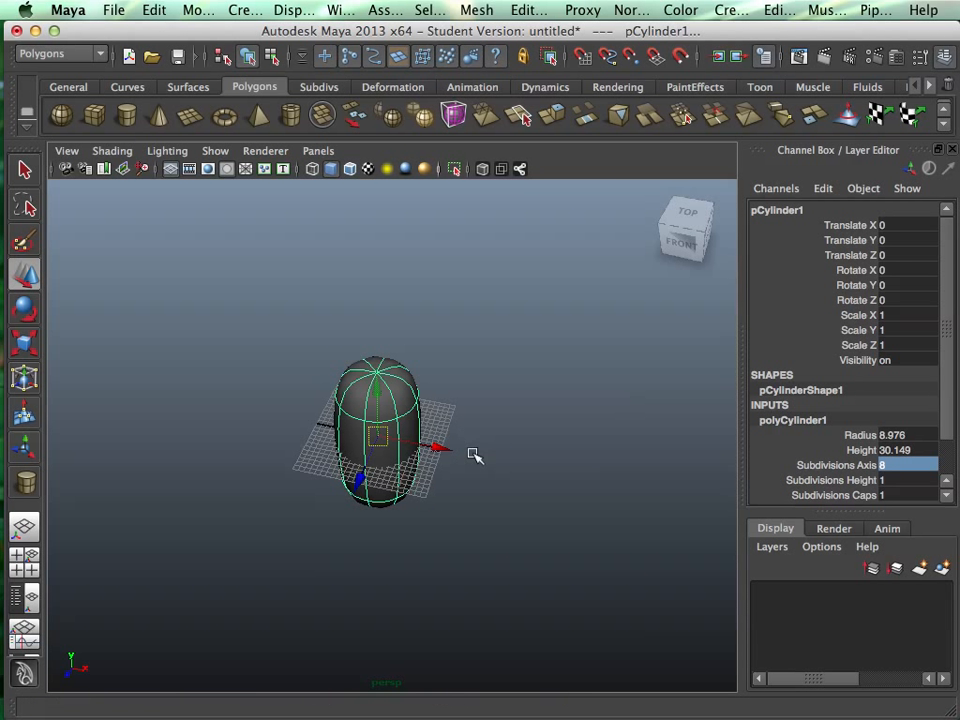
alt+drag(474, 450, 443, 435)
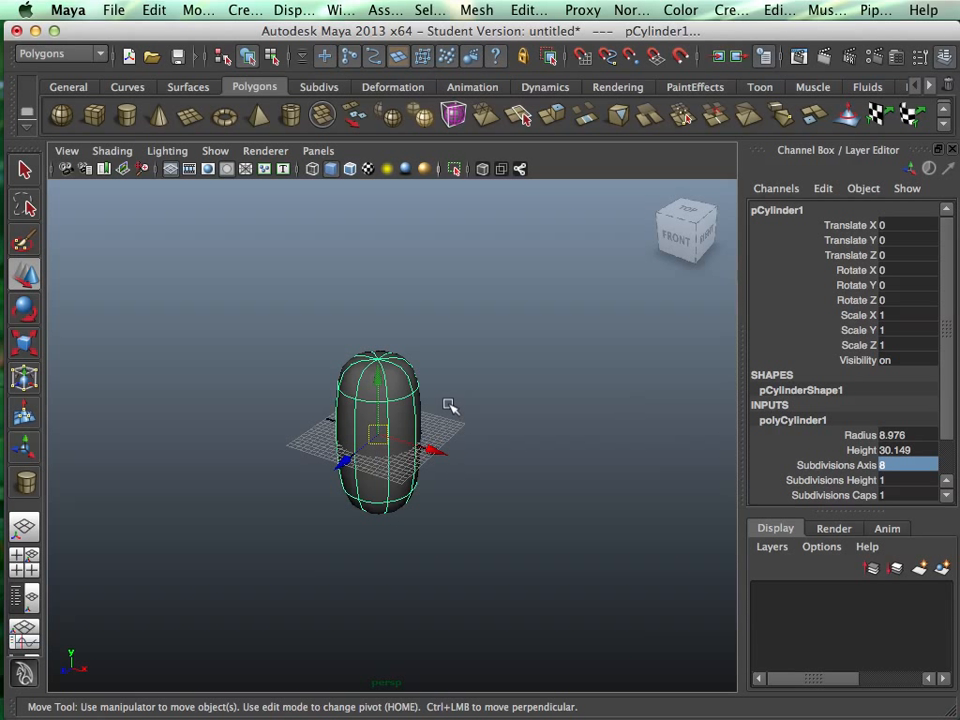
key(1)
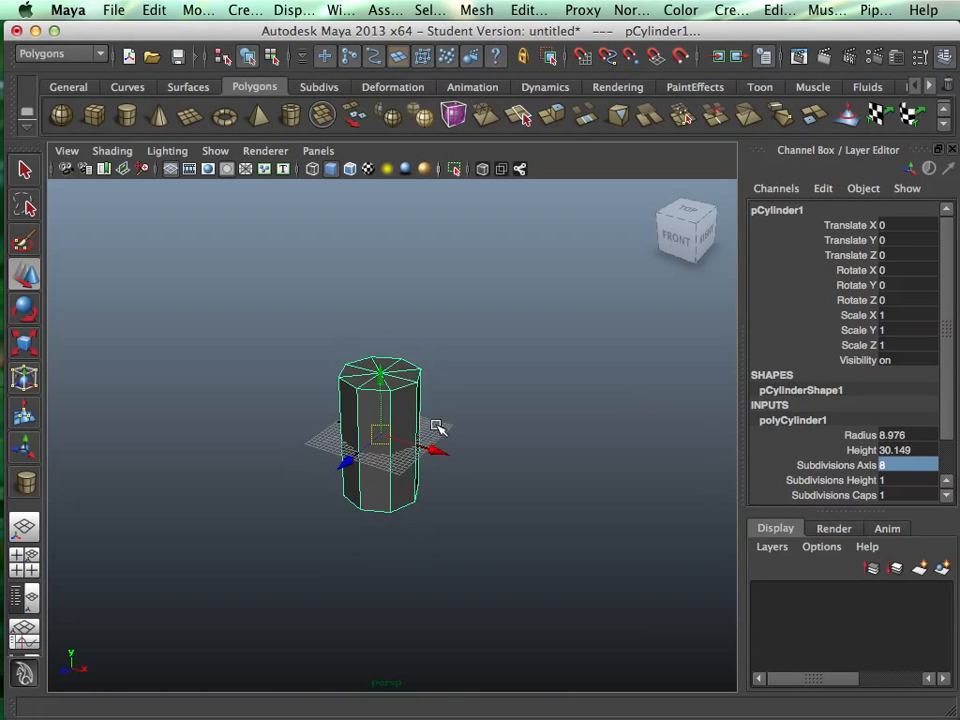
scroll(437, 427, up, 6)
scroll(437, 427, down, 6)
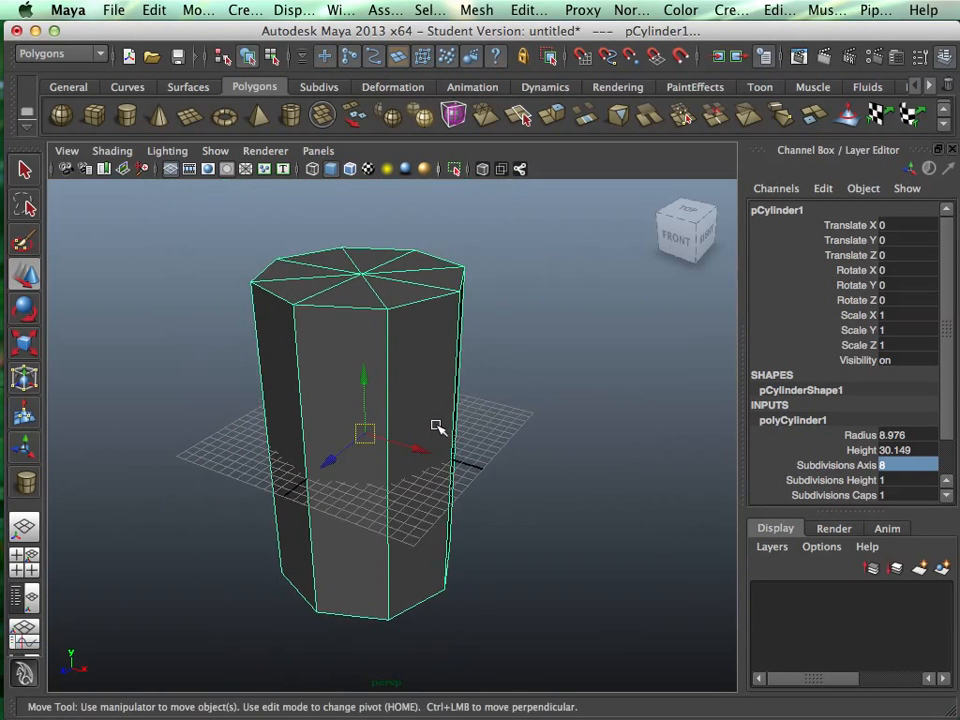
- Examine the smoothed top cap with the cylinder deselected, then reselect it and restore the unsmoothed display
alt+drag(484, 259, 497, 388)
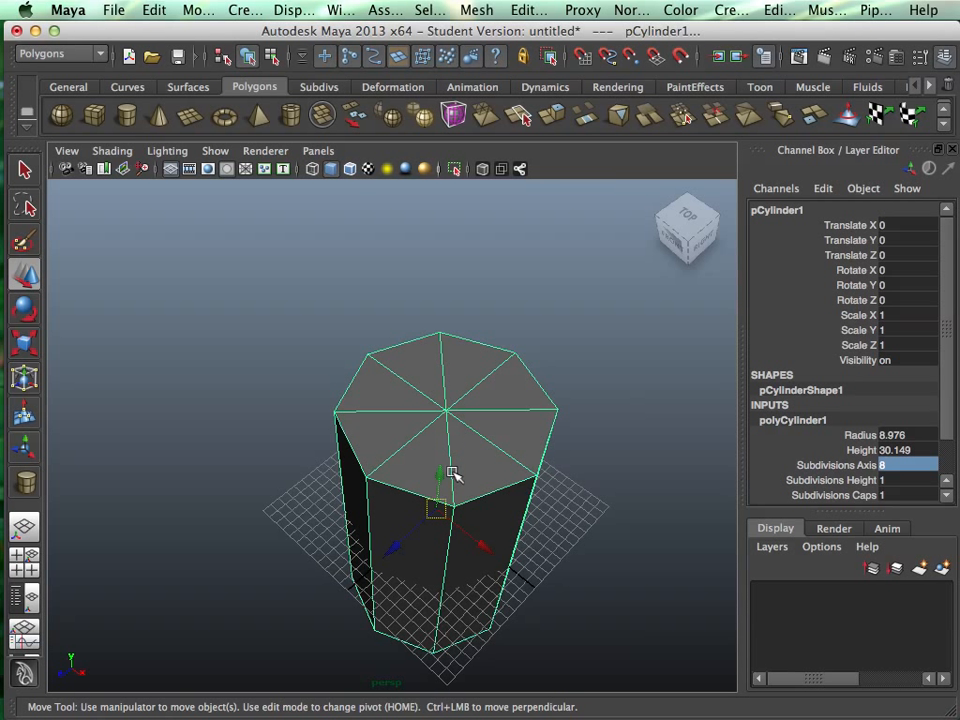
key(3)
click(544, 456)
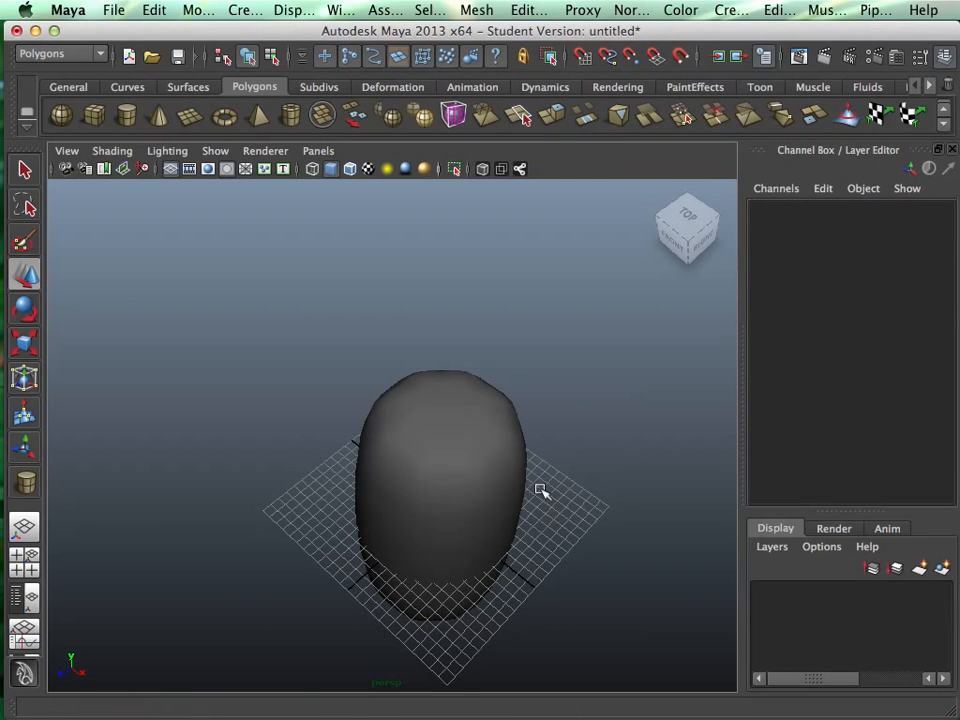
alt+drag(542, 491, 512, 506)
click(487, 480)
key(1)
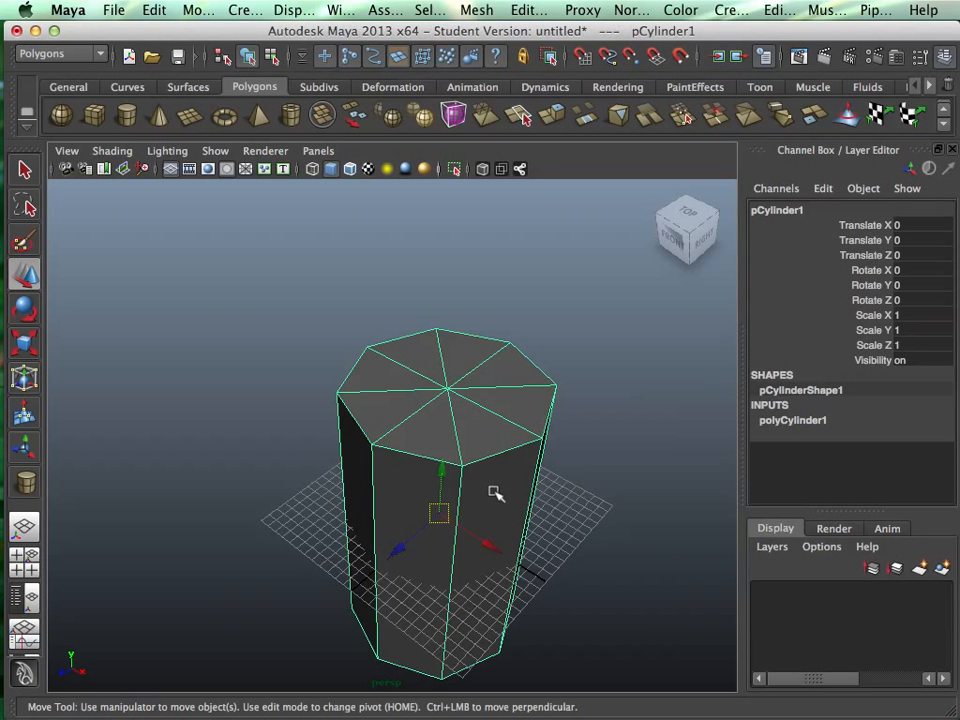
- Switch the cylinder to vertex editing and select the centre vertex of its top cap
alt+drag(489, 461, 489, 465)
right_drag(485, 376, 422, 381)
click(450, 405)
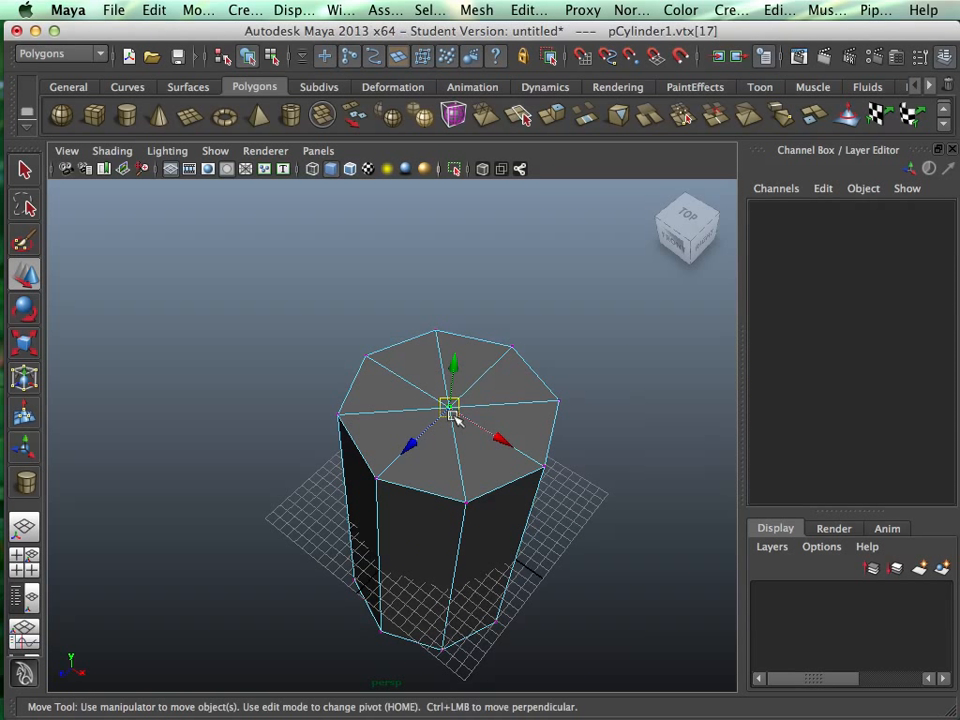
- Chamfer the selected centre vertex of the cylinder's top cap
key(q)
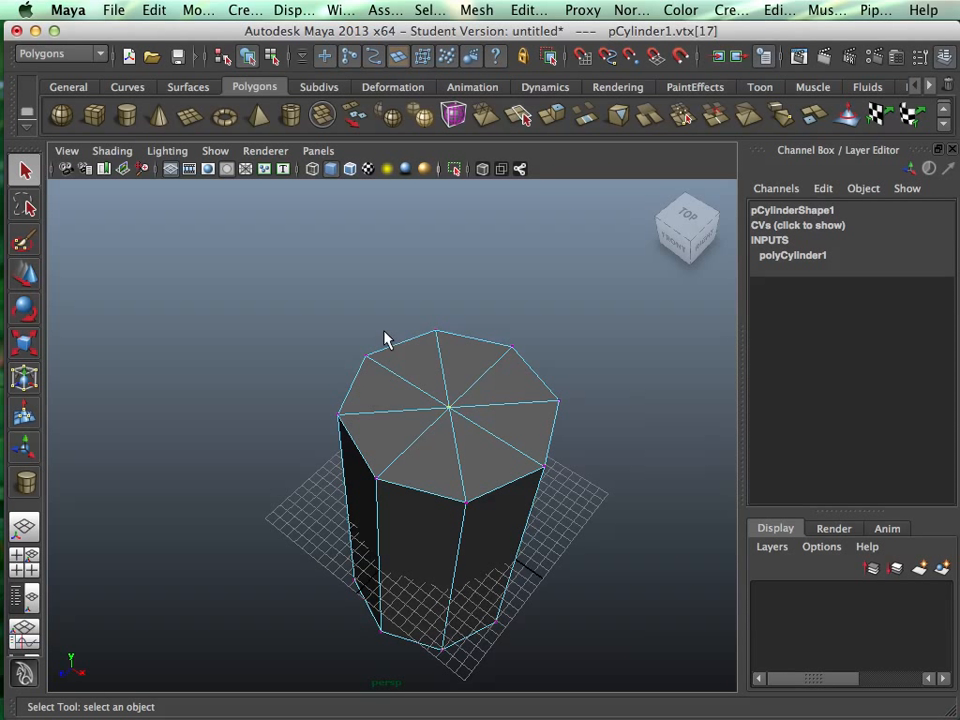
key(space)
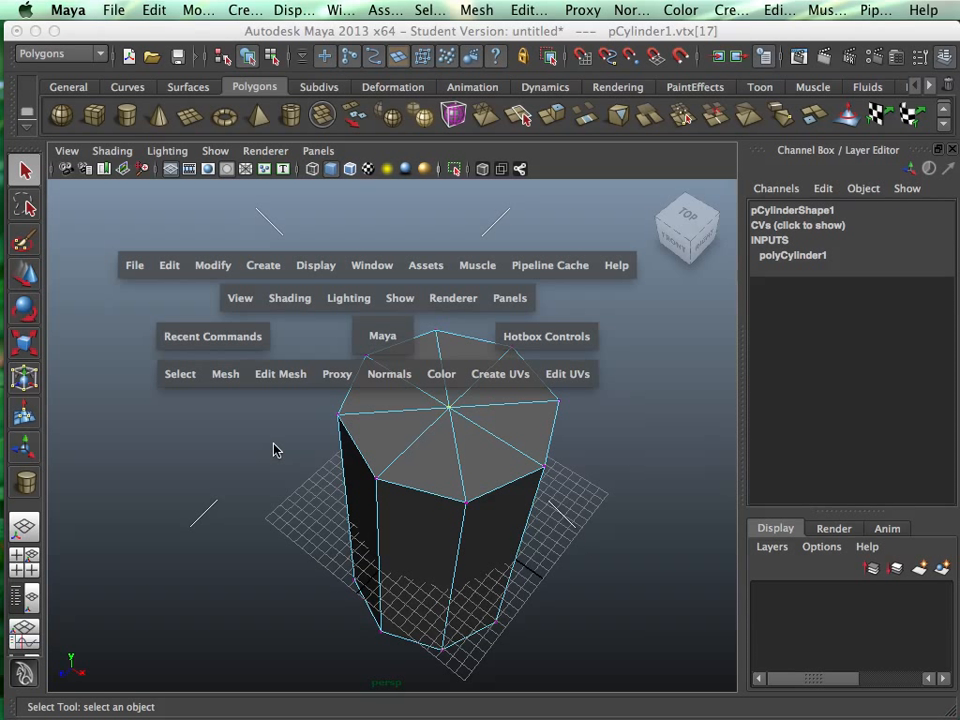
click(282, 380)
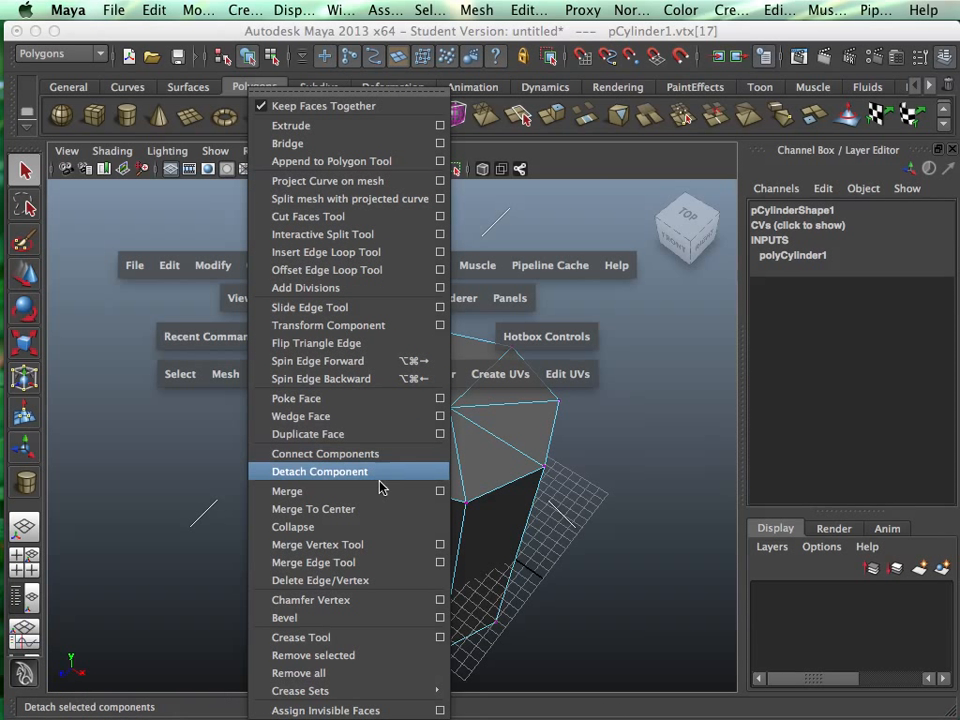
click(401, 598)
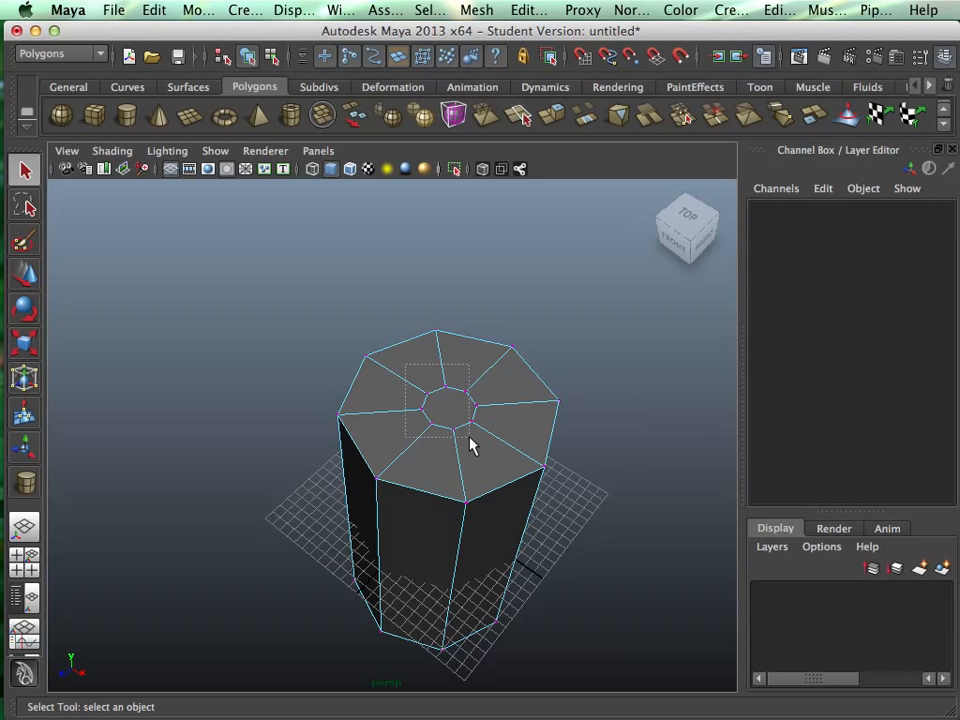
- Select the eight chamfered vertices around the top cap's centre and scale them uniformly outward to just over half the cap's radius
drag(471, 447, 471, 447)
key(r)
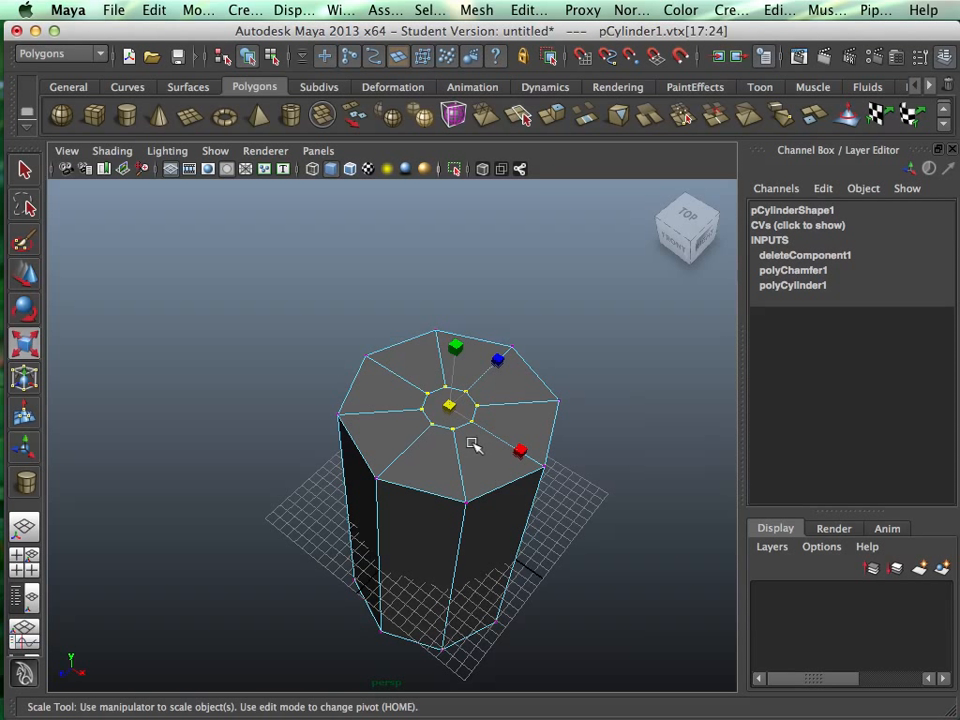
drag(450, 404, 503, 368)
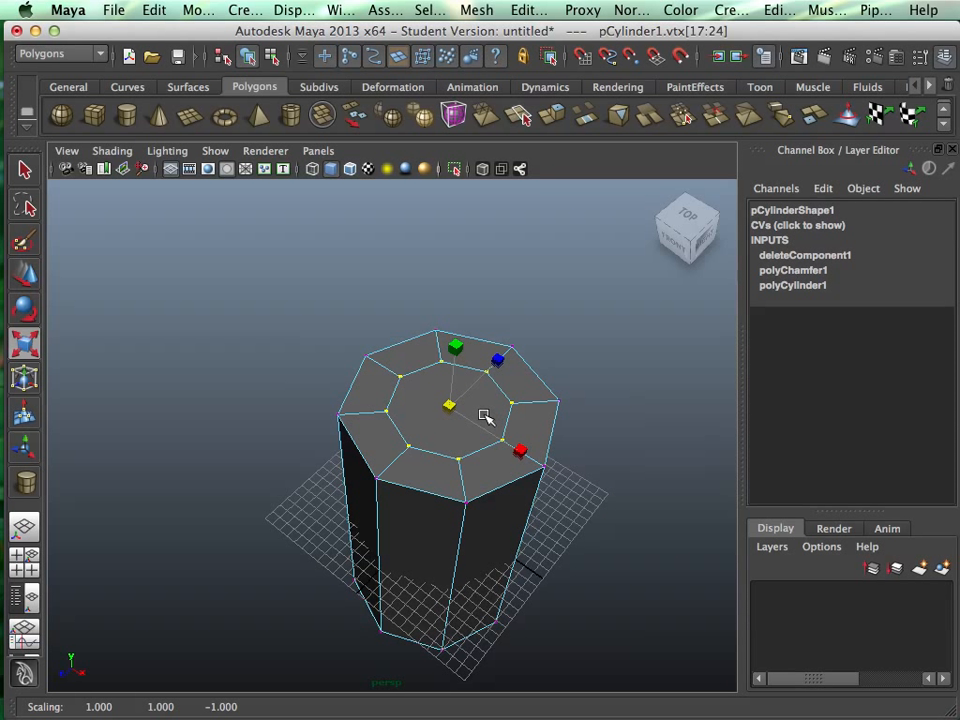
- Split the top cap's inner octagon with a straight edge along X between its two opposite side vertices
alt+drag(546, 439, 634, 489)
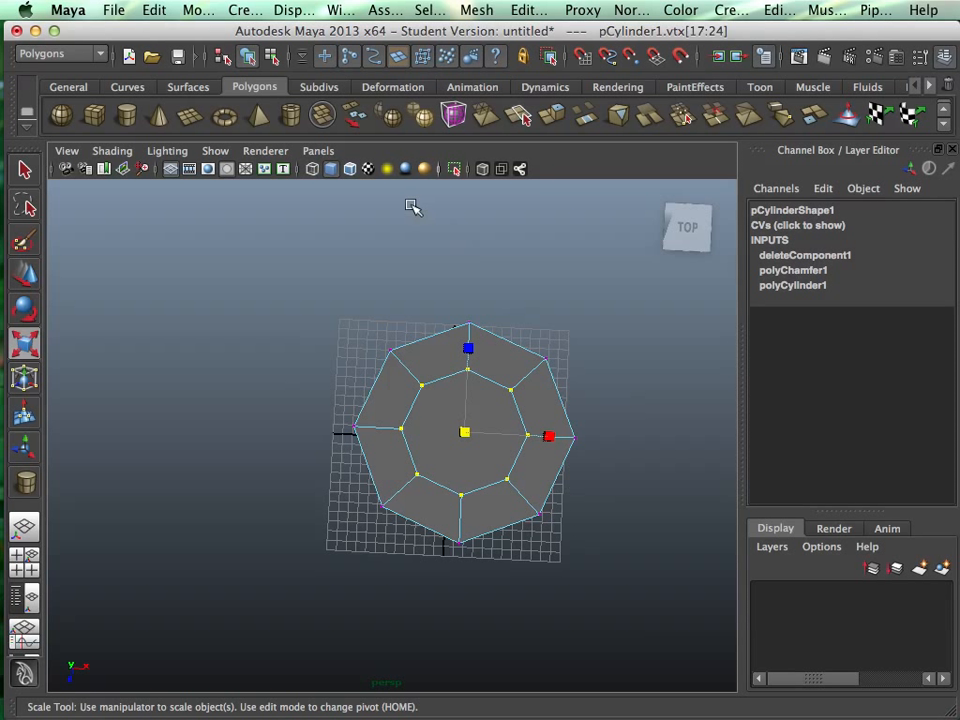
click(520, 118)
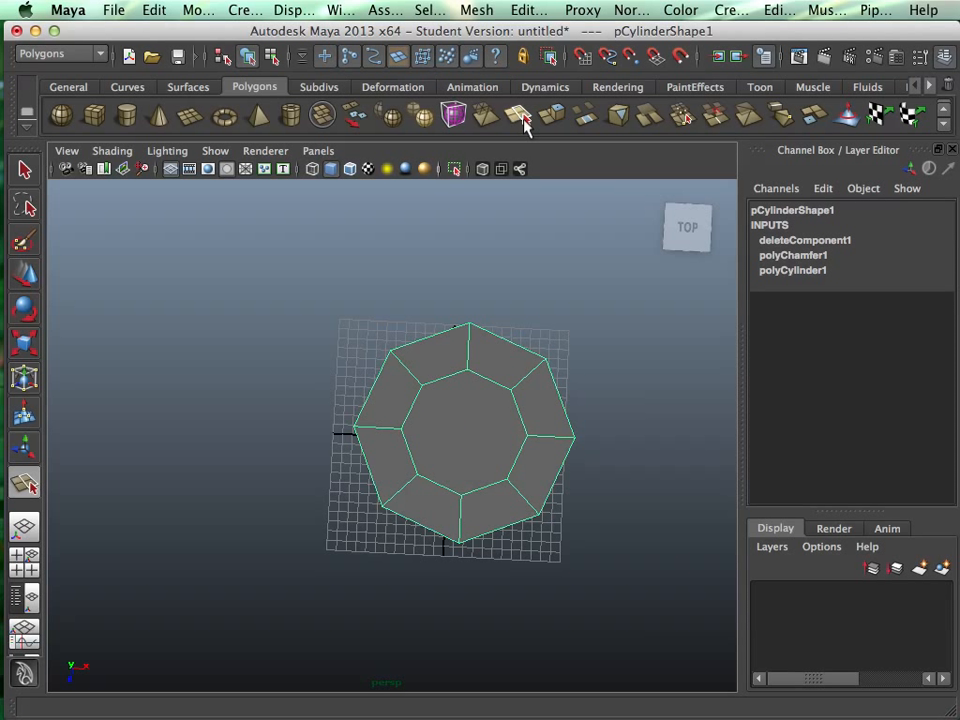
click(404, 434)
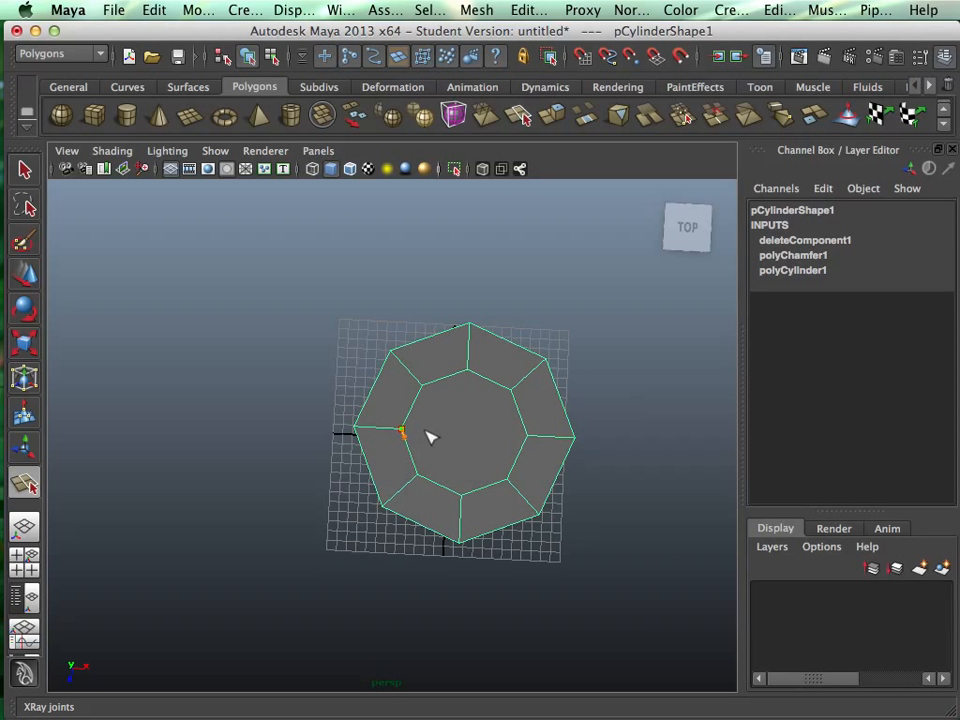
click(529, 436)
key(r)
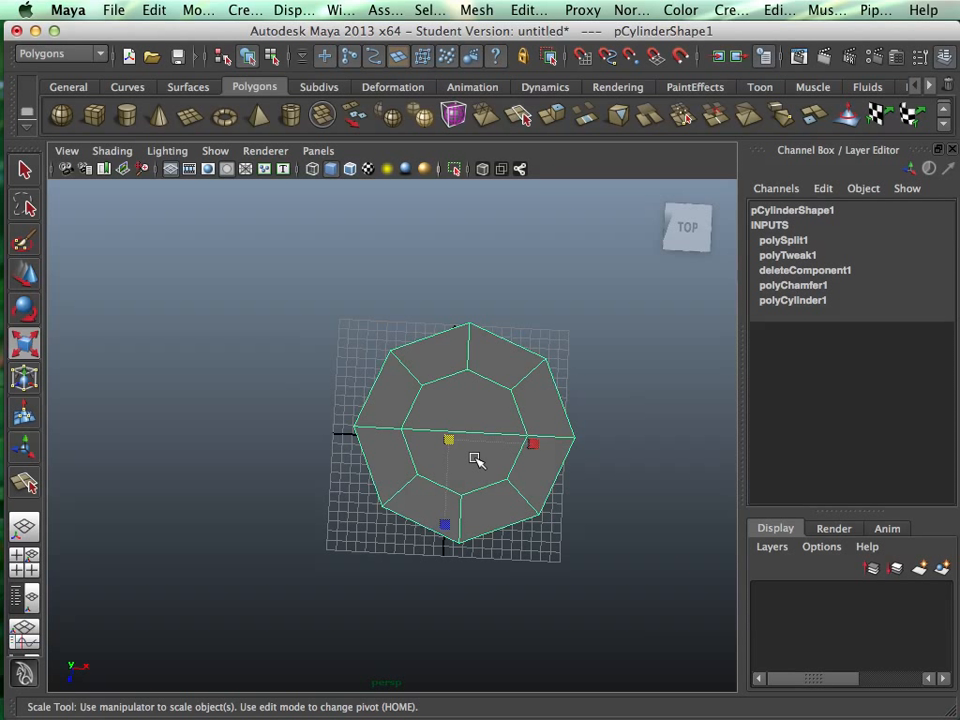
- Split the inner octagon again with a second edge along Z, crossing the first at the cap's centre
key(y)
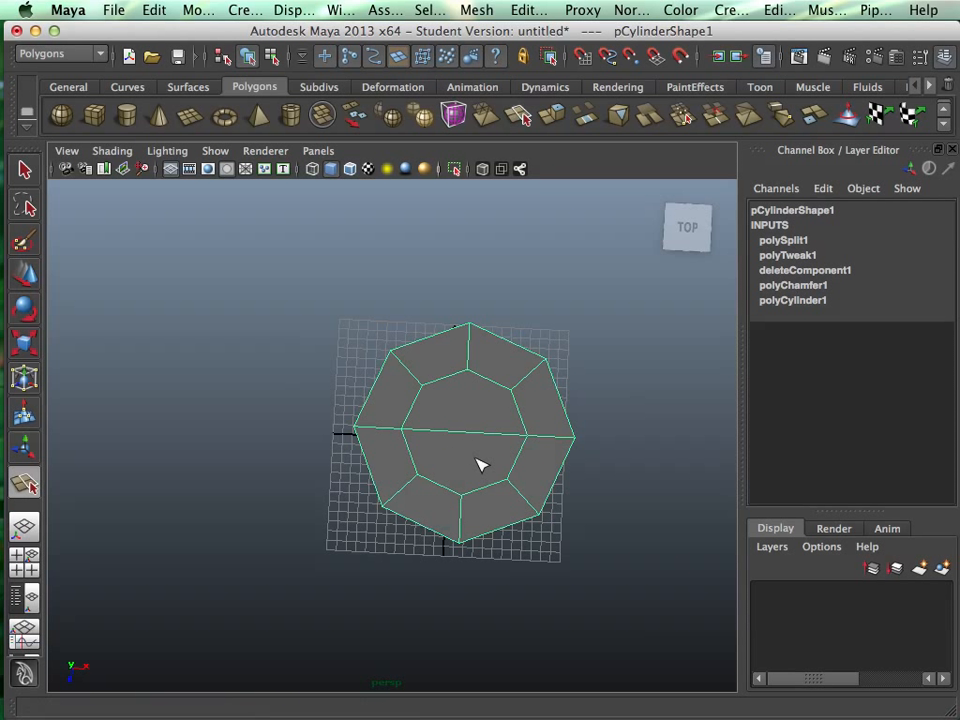
click(470, 357)
drag(478, 367, 476, 381)
click(461, 492)
key(r)
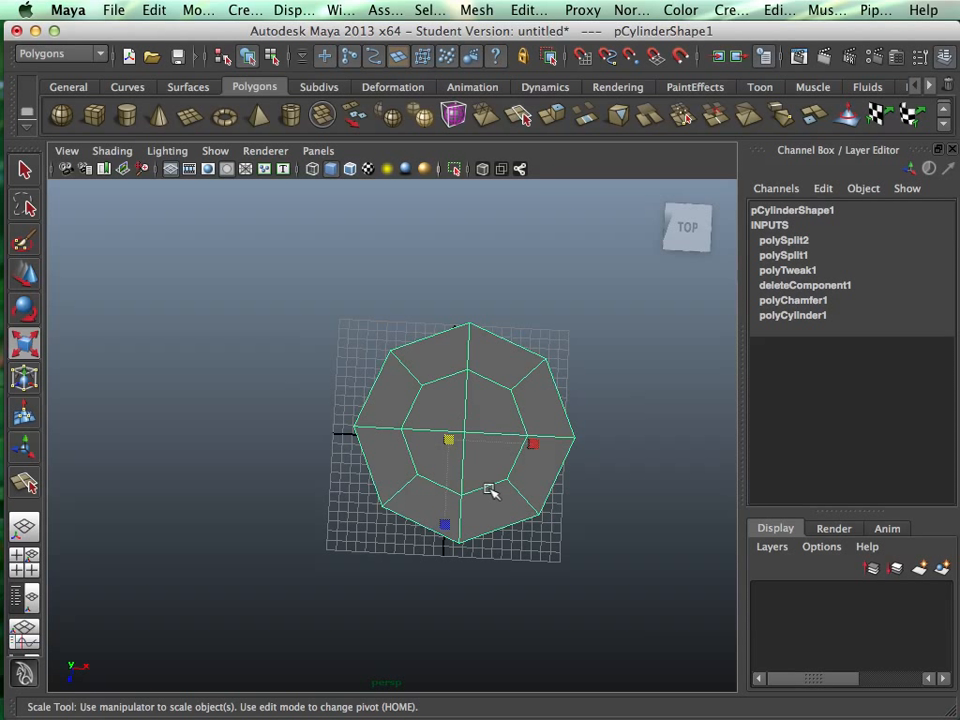
- Preview the split cylinder smoothed and deselected, and examine its top cap from above
alt+drag(491, 422, 497, 418)
key(q)
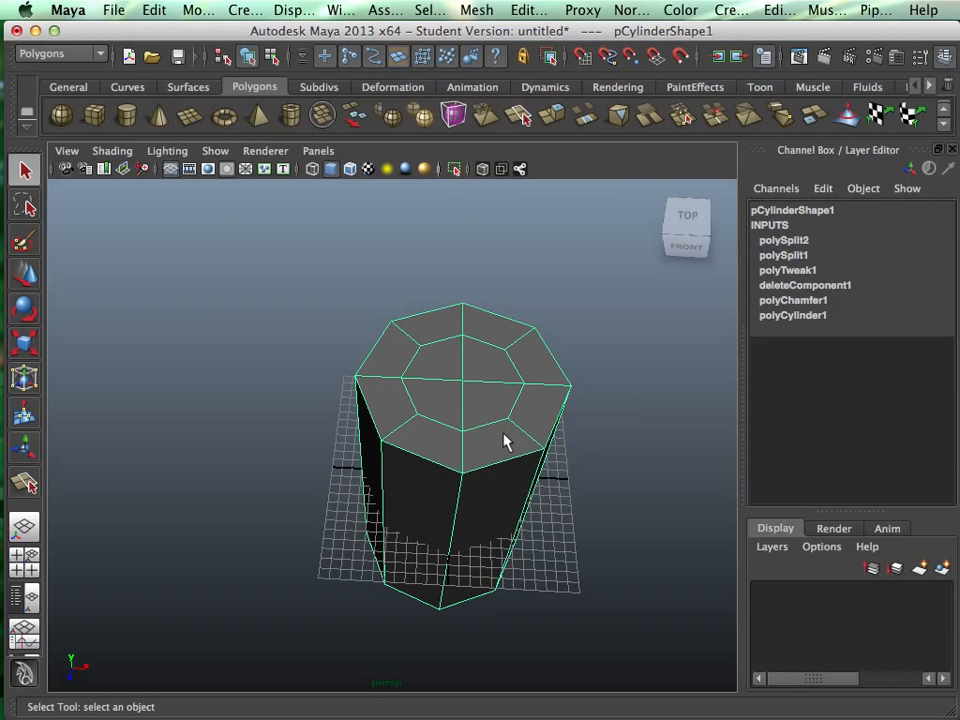
key(3)
click(558, 491)
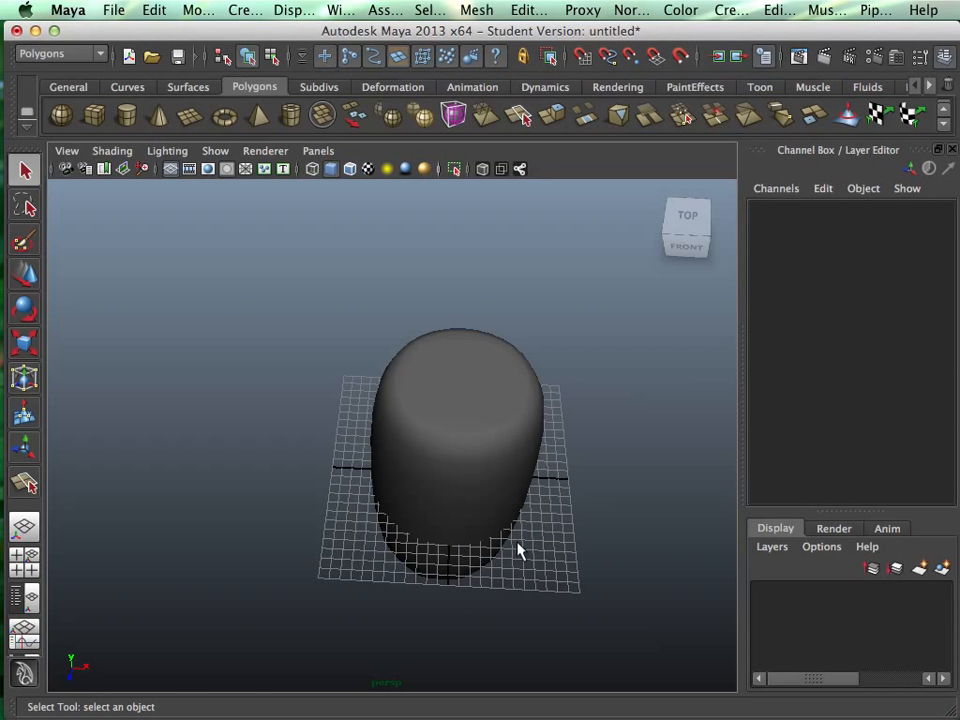
alt+drag(516, 542, 514, 568)
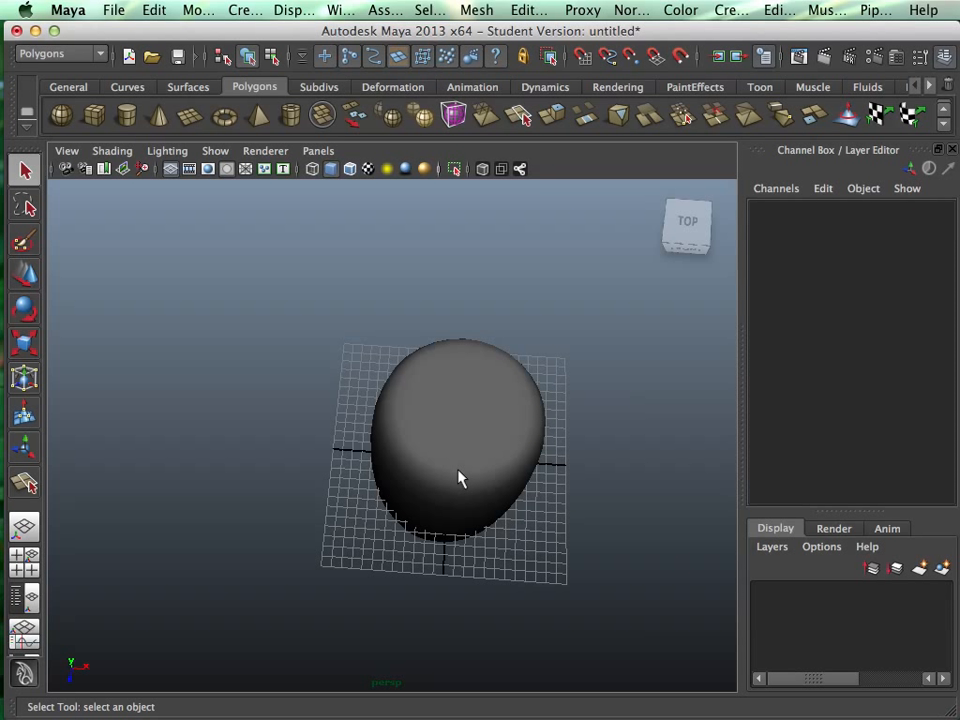
- Switch the cylinder to face editing, select one inner quad of the top cap and restore the unsmoothed display
right_drag(475, 411, 476, 425)
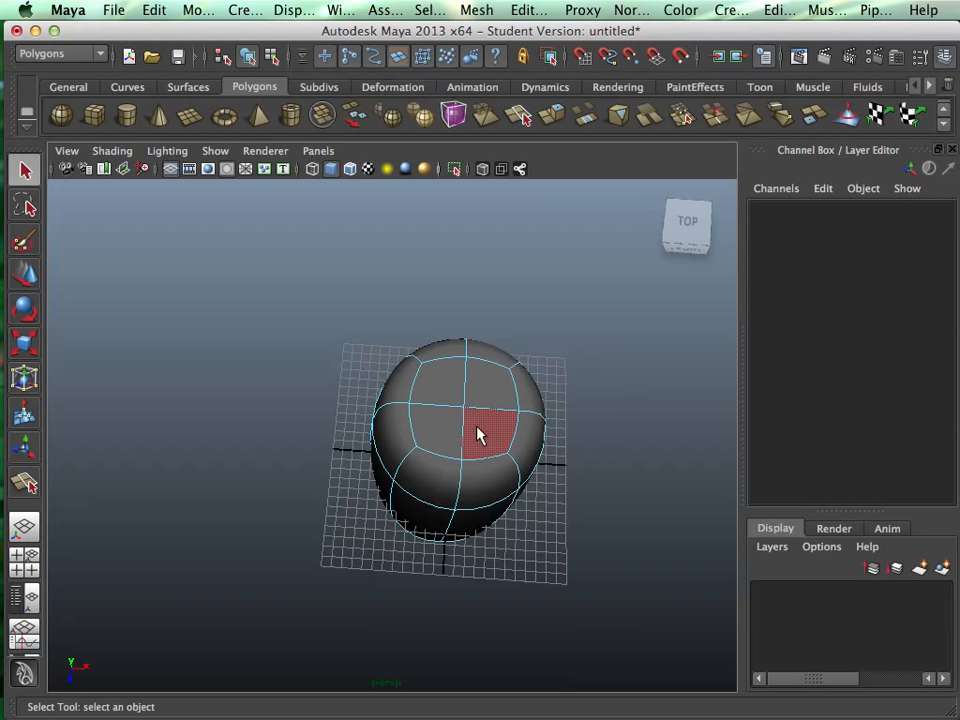
click(480, 441)
key(1)
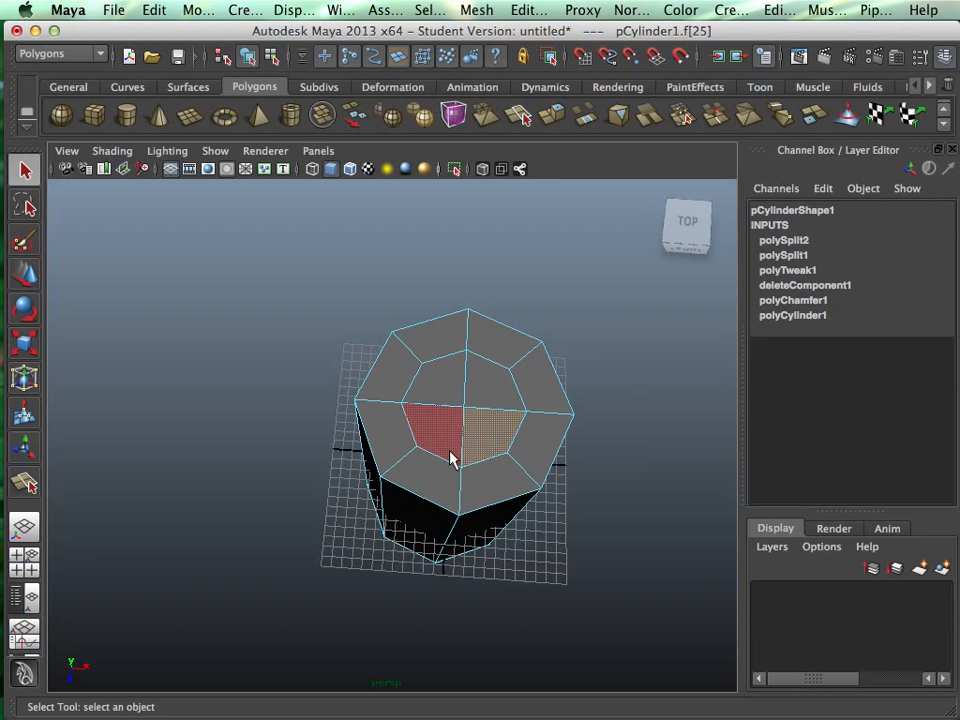
- Preview the cylinder smoothed from the front with no face selected, then return to the unsmoothed display
alt+drag(422, 493, 465, 413)
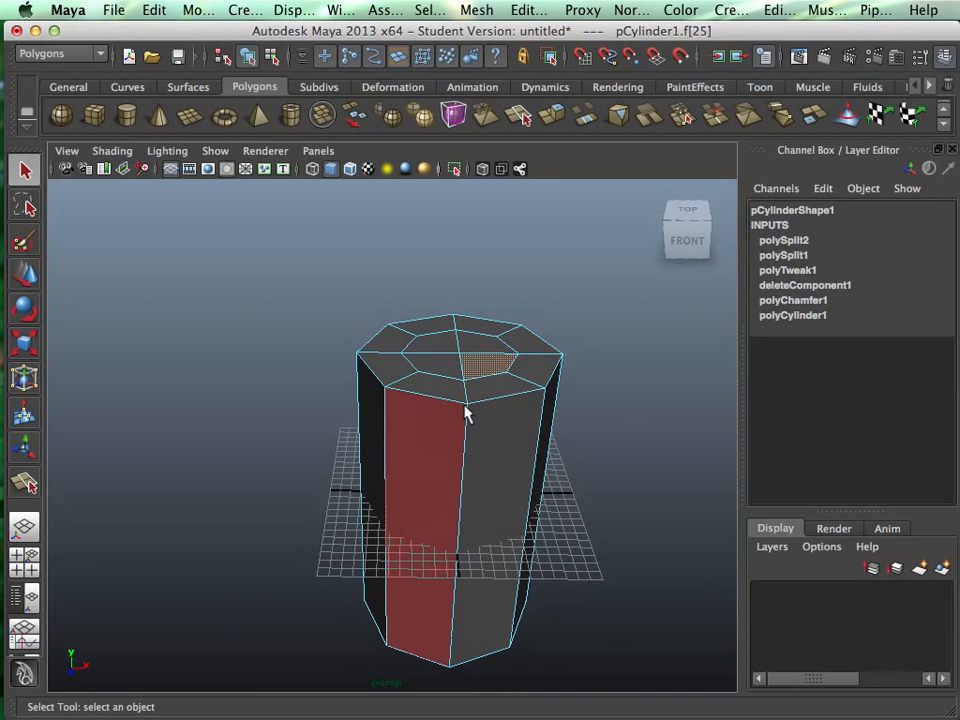
alt+middle_drag(465, 413, 425, 395)
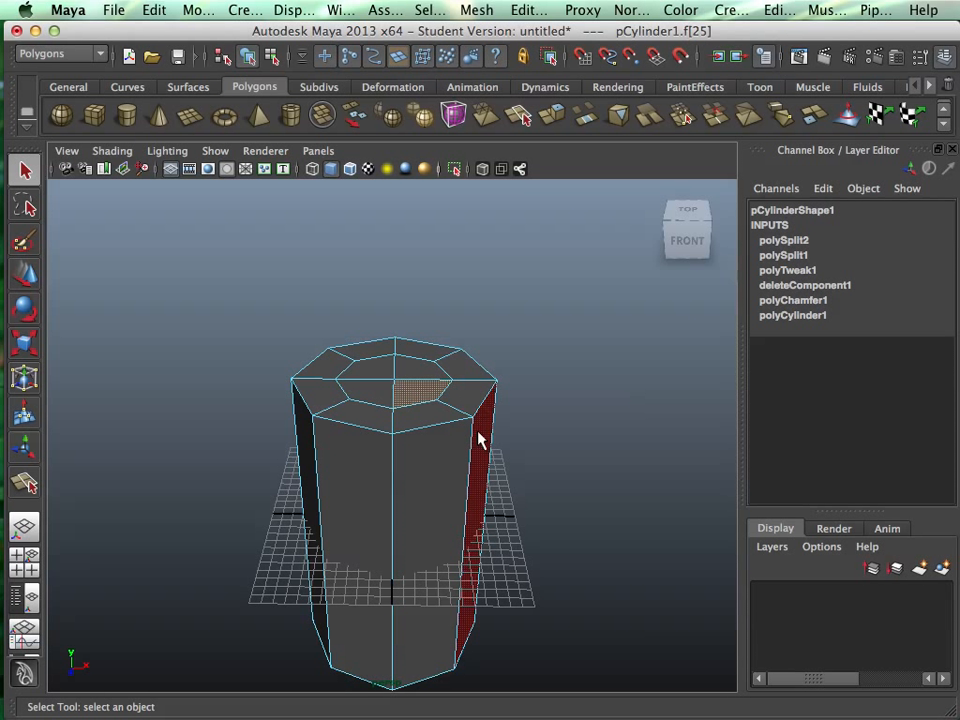
key(3)
click(514, 414)
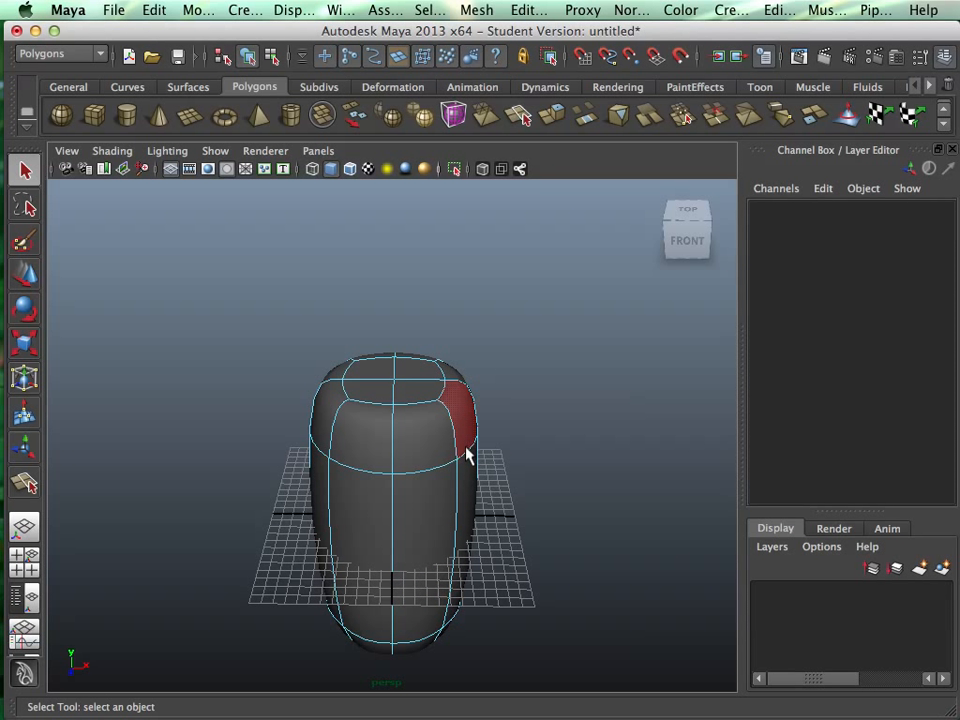
key(1)
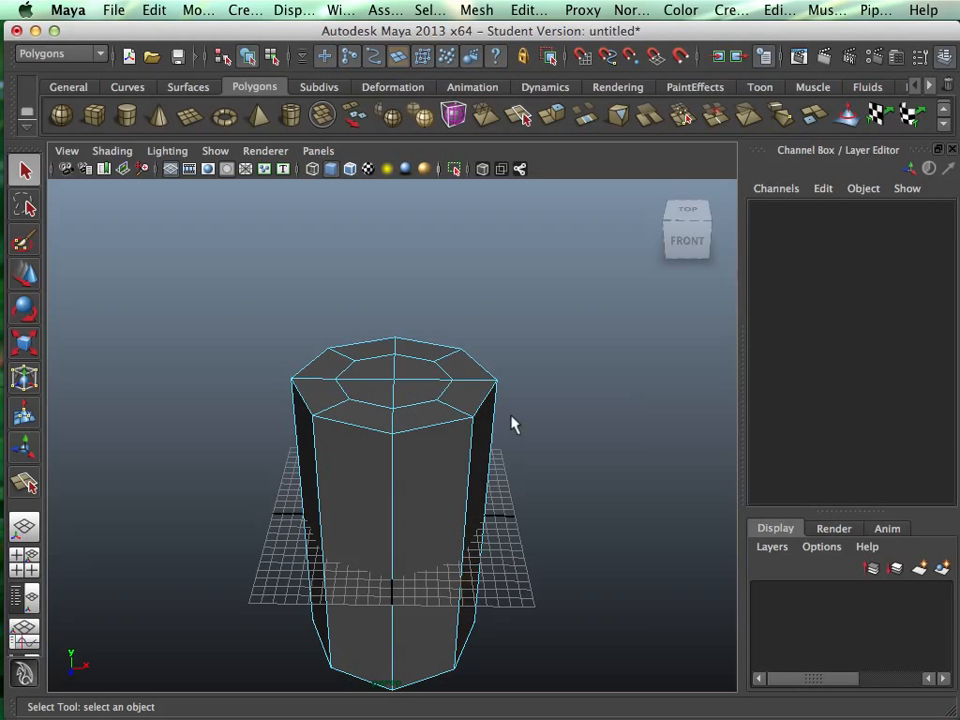
- Select the eight edges of the top cap's inner octagon and scale them uniformly outward to just inside the cap's rim
right_drag(465, 378, 463, 333)
click(446, 392)
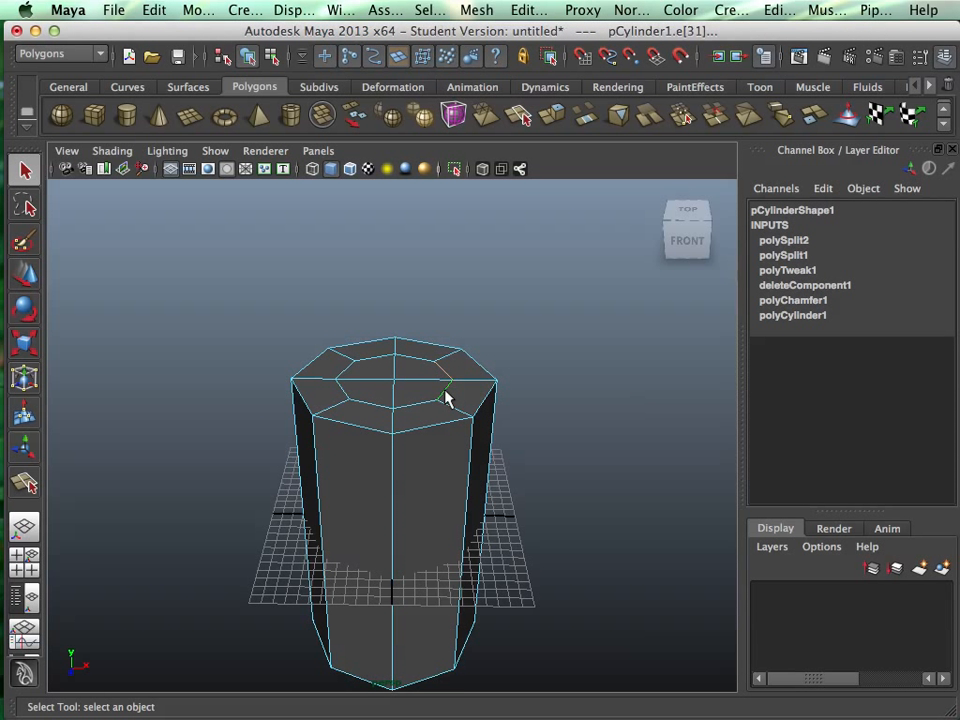
click(430, 408)
shift+click(429, 407)
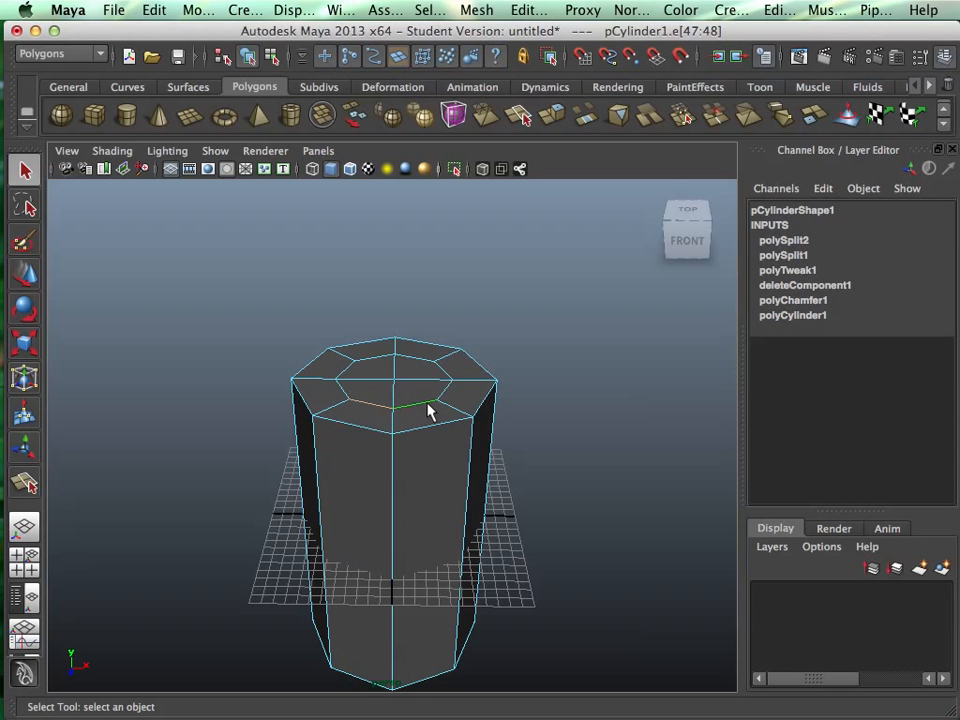
shift+click(346, 392)
shift+click(348, 401)
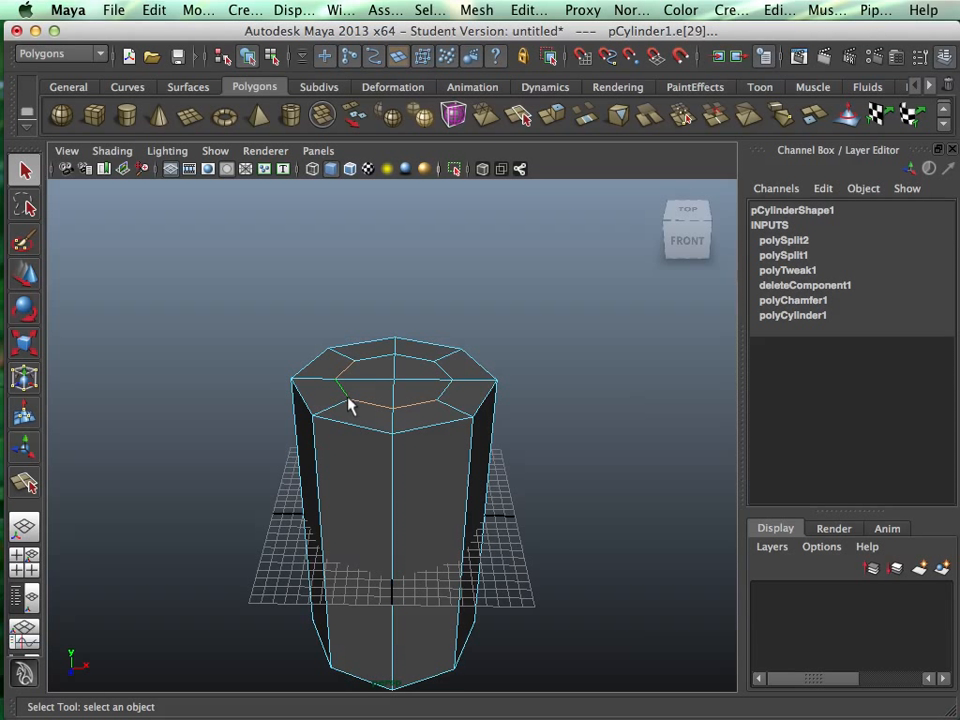
shift+click(372, 369)
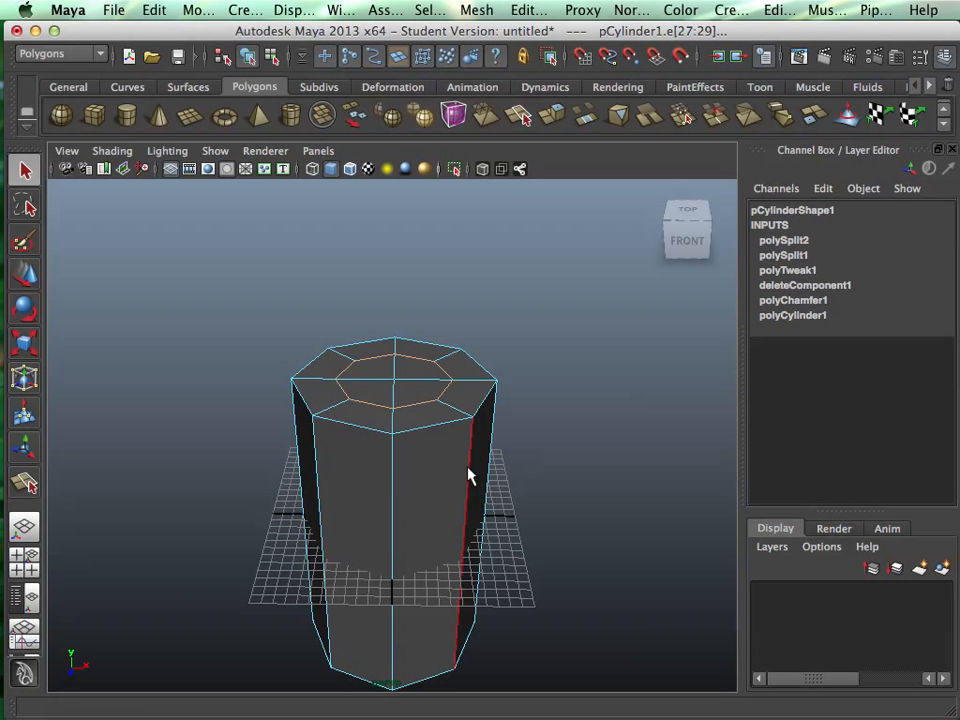
key(r)
drag(396, 379, 452, 373)
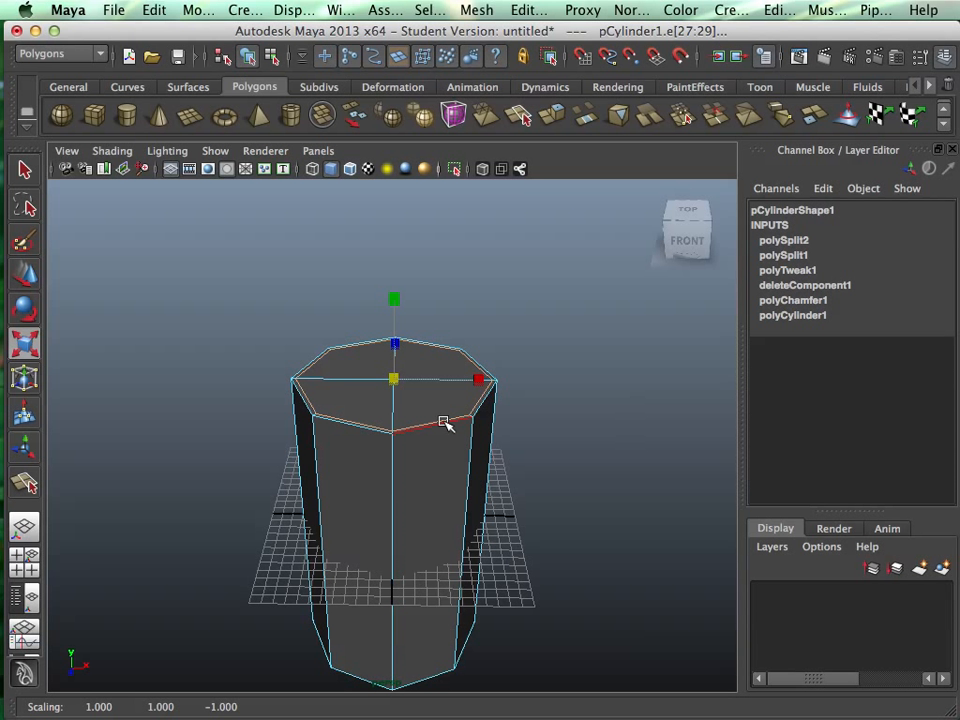
- Preview the cylinder smoothed to examine its tighter top edge, then restore the unsmoothed display
alt+drag(450, 407, 450, 422)
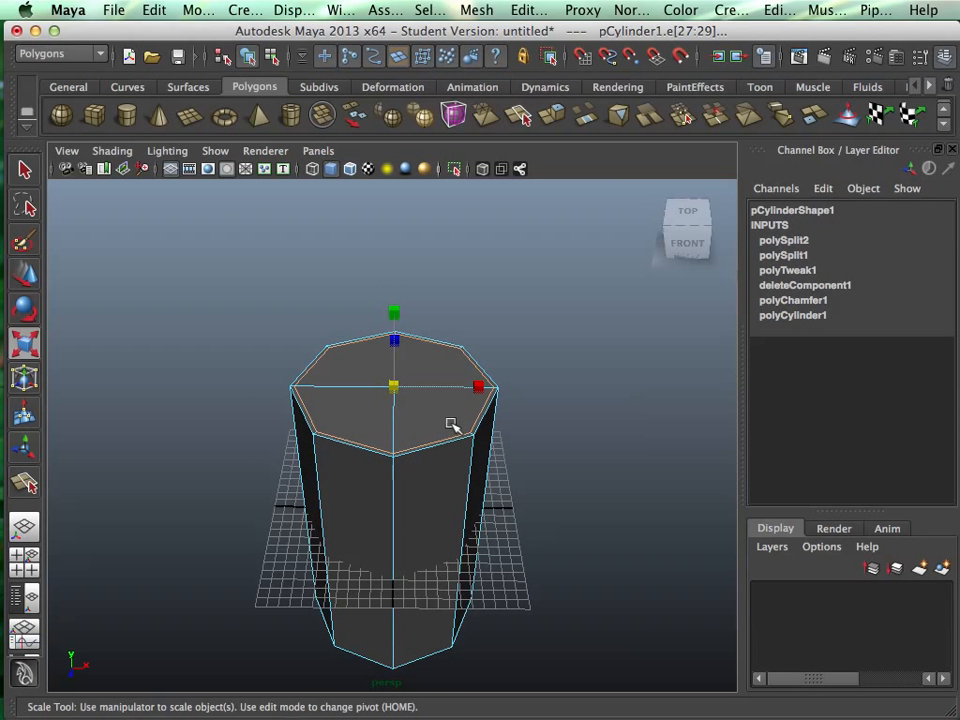
key(3)
click(530, 490)
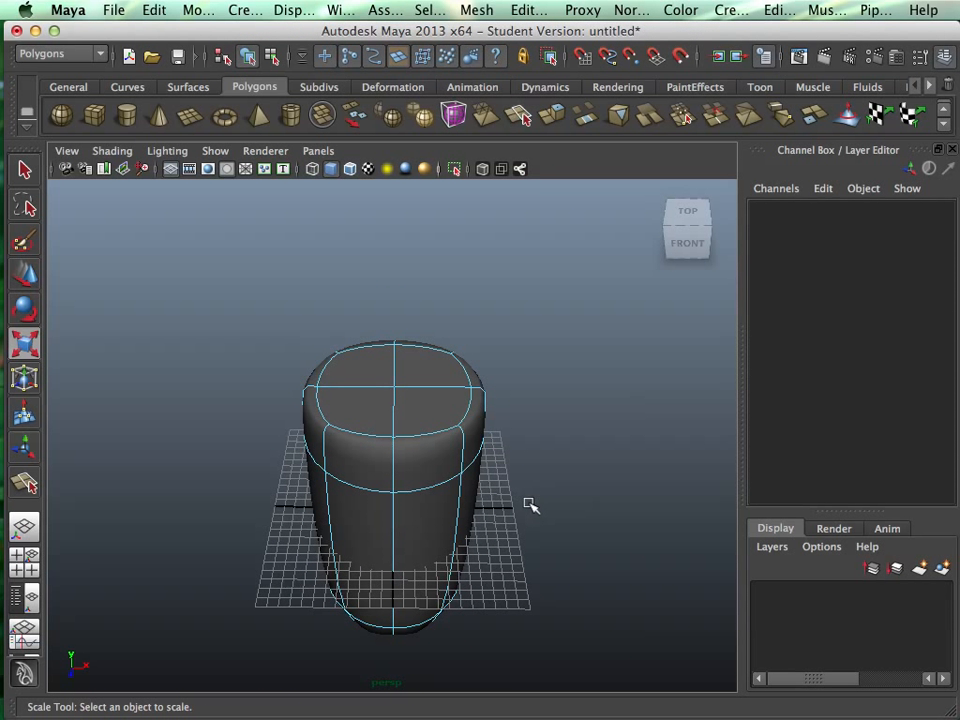
alt+drag(521, 474, 510, 535)
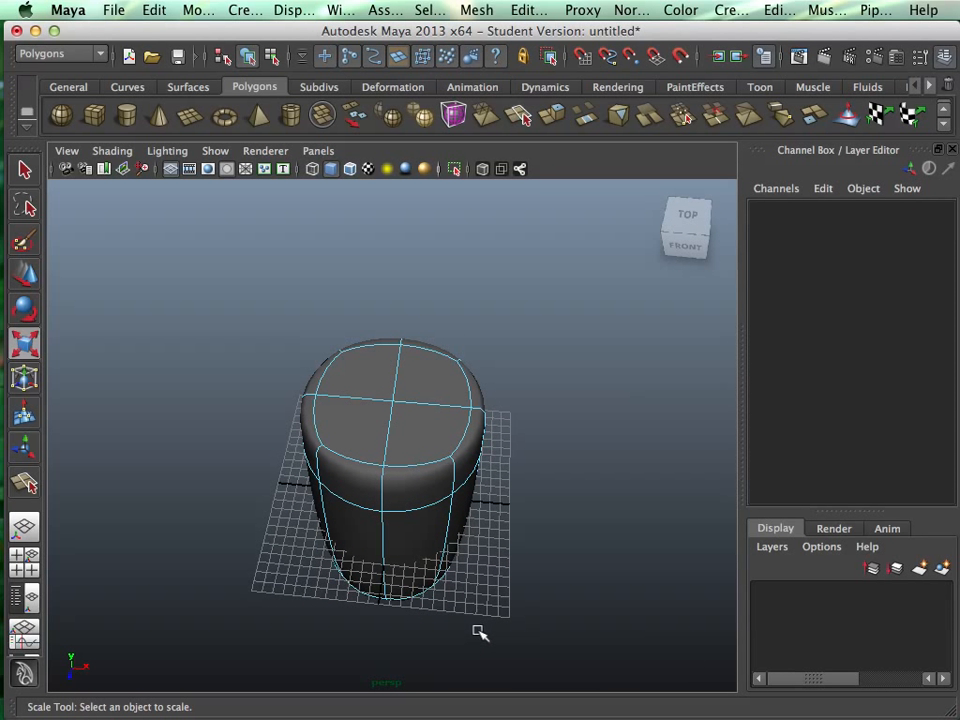
key(1)
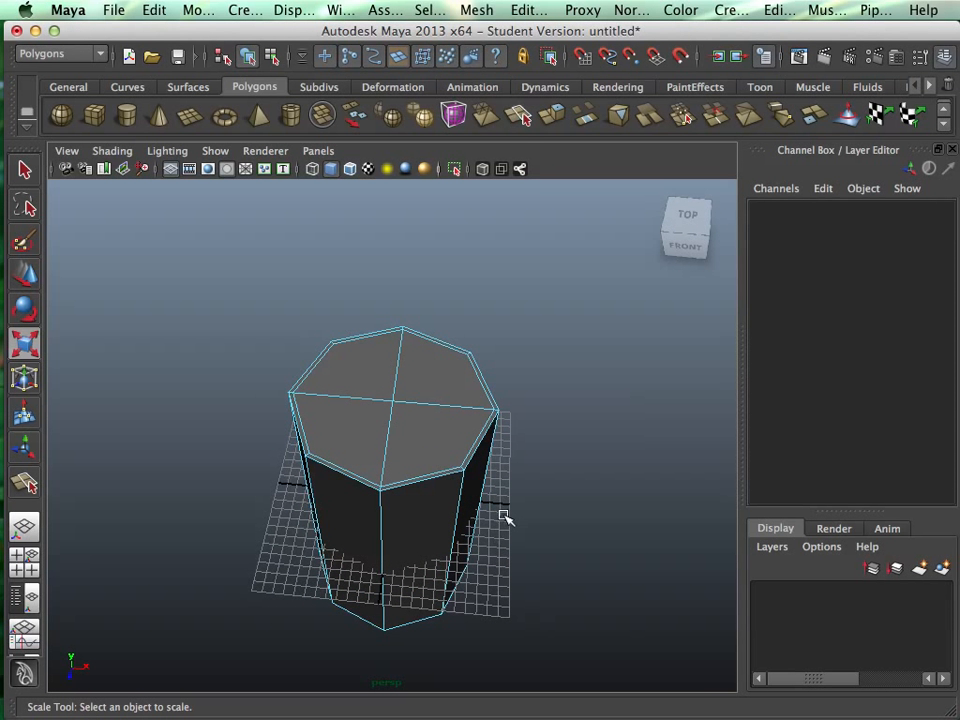
- Switch to vertex editing, select the centre vertex of the cylinder's bottom cap and chamfer it
alt+drag(504, 480, 486, 489)
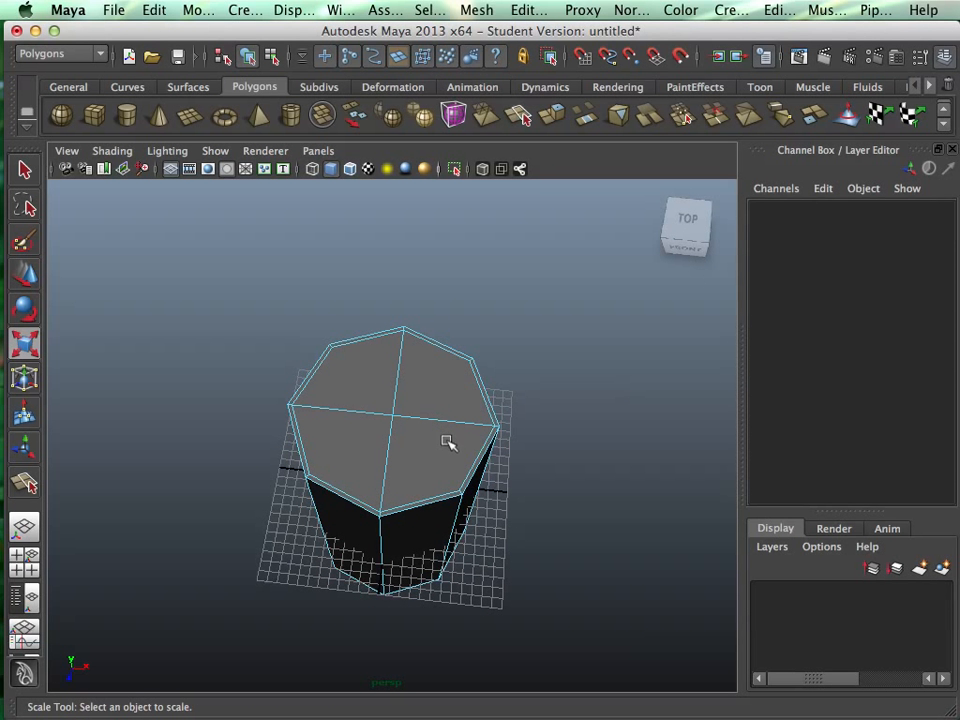
mouse_move(446, 441)
alt+mouse_down()
mouse_move(435, 375)
mouse_move(394, 424)
mouse_move(486, 534)
mouse_move(476, 607)
mouse_move(471, 326)
mouse_move(454, 396)
mouse_move(405, 396)
mouse_move(365, 299)
mouse_move(437, 440)
alt+mouse_up()
click(393, 418)
key(space)
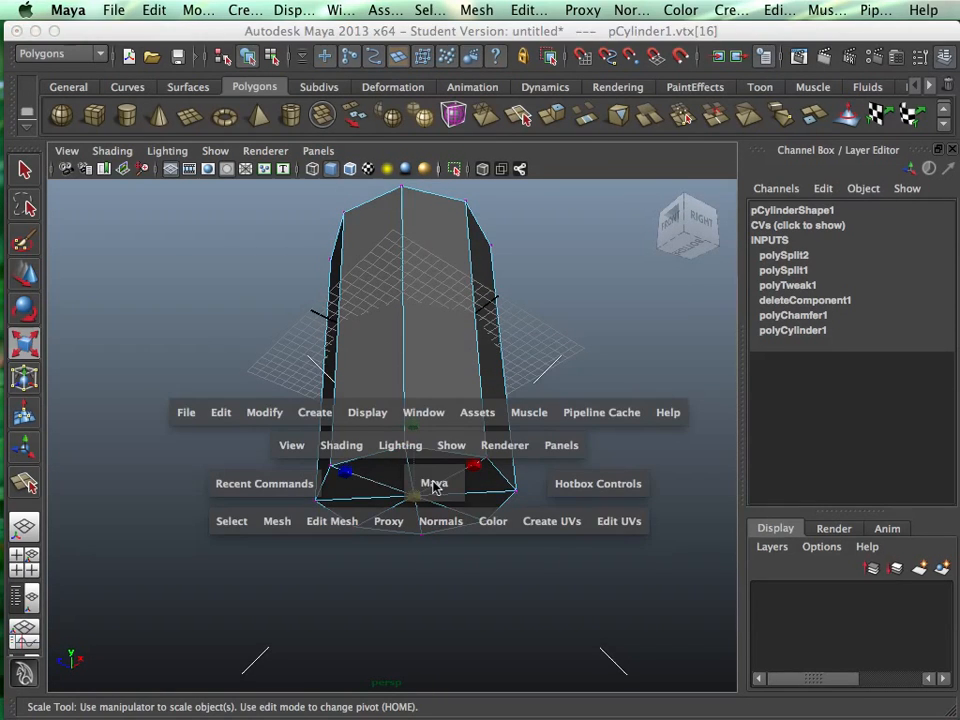
drag(350, 522, 364, 601)
- Scale the bottom cap's chamfered vertices uniformly outward to about half the cap's radius and deselect them
alt+drag(403, 529, 456, 488)
key(e)
key(r)
click(481, 561)
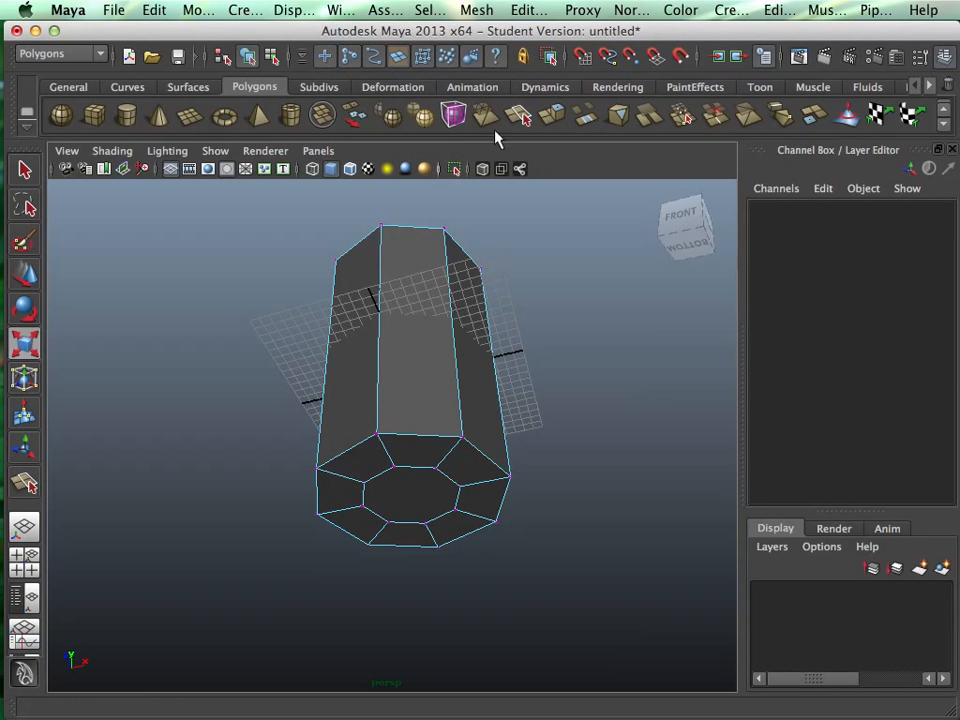
- Split the bottom cap's inner octagon between opposite vertices with two edges crossing at its centre
click(520, 117)
click(398, 495)
alt+drag(405, 486, 480, 253)
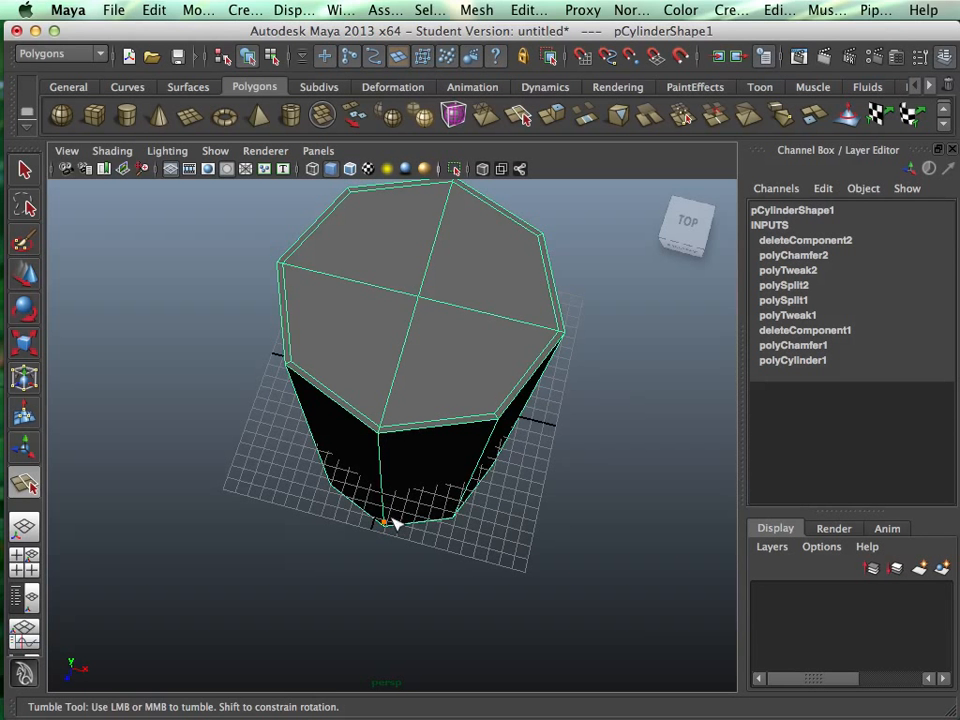
alt+drag(394, 519, 418, 258)
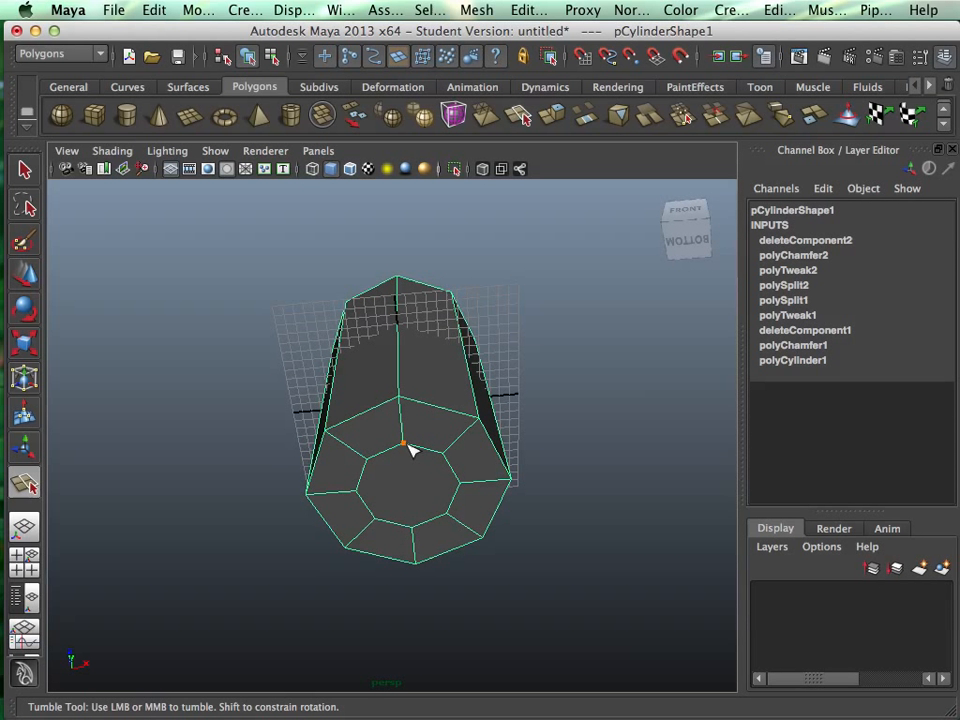
key(r)
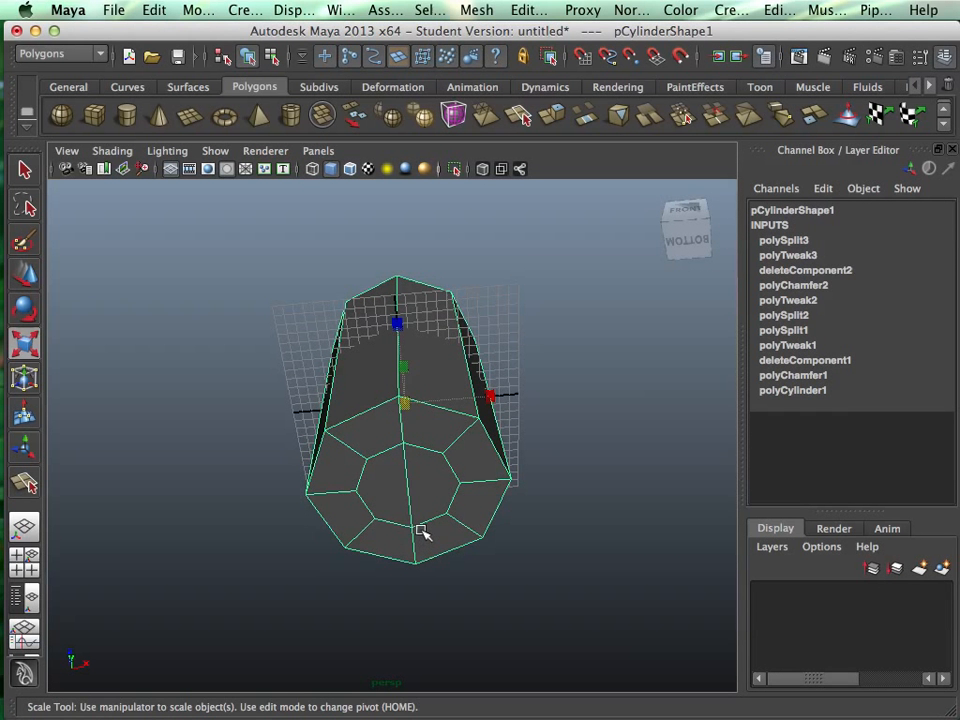
key(y)
click(357, 490)
click(460, 484)
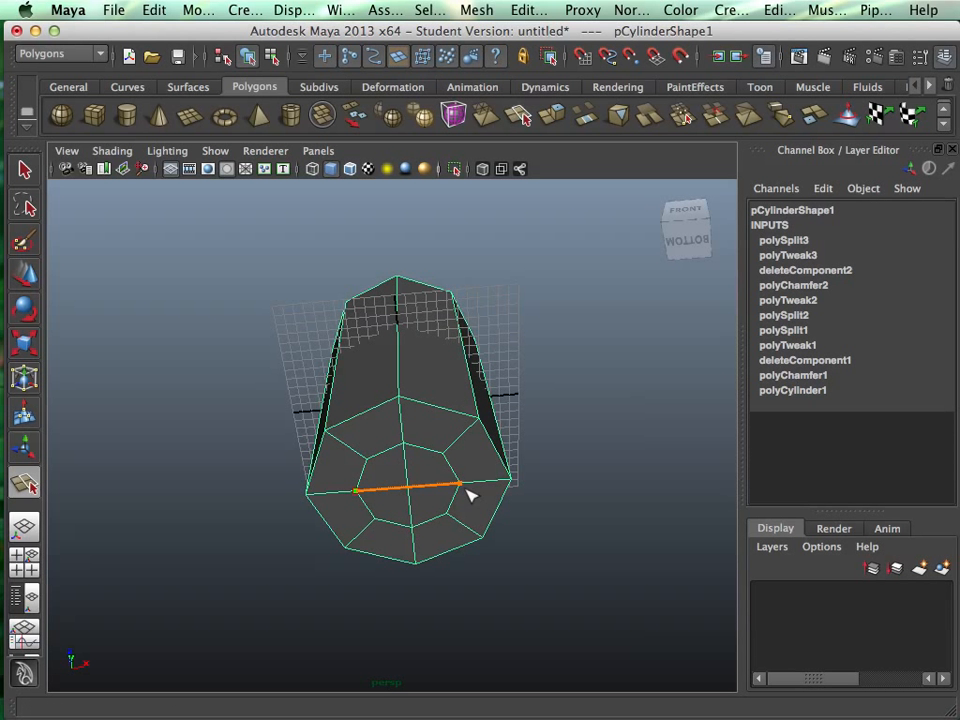
key(r)
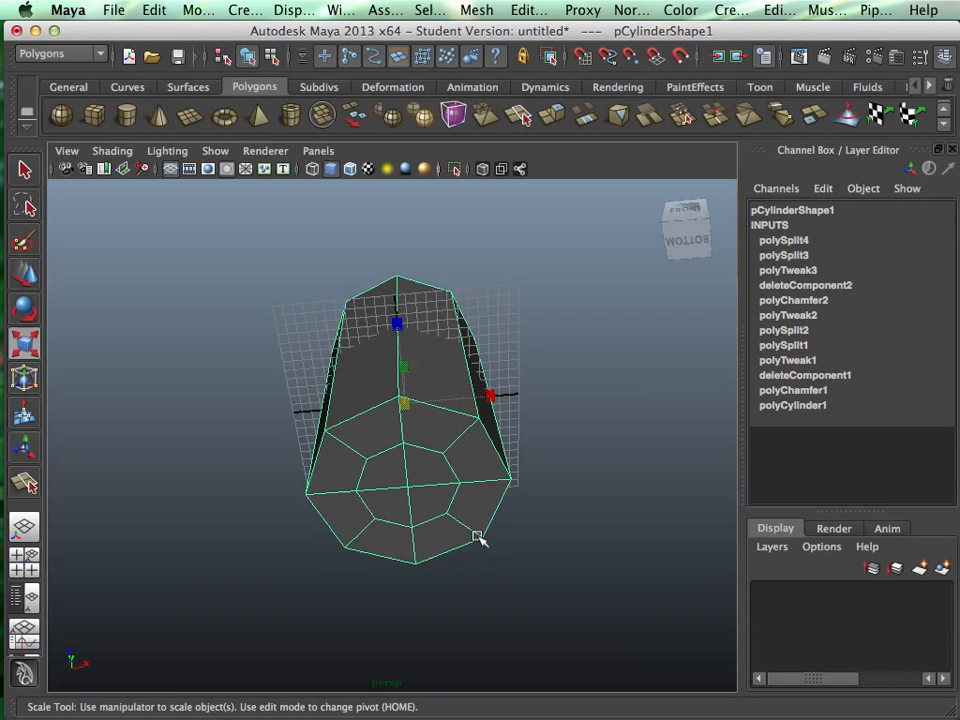
- Switch to edge editing and select the edge loop running through the middle of both caps and down the sides
alt+drag(460, 450, 468, 604)
alt+drag(444, 514, 441, 448)
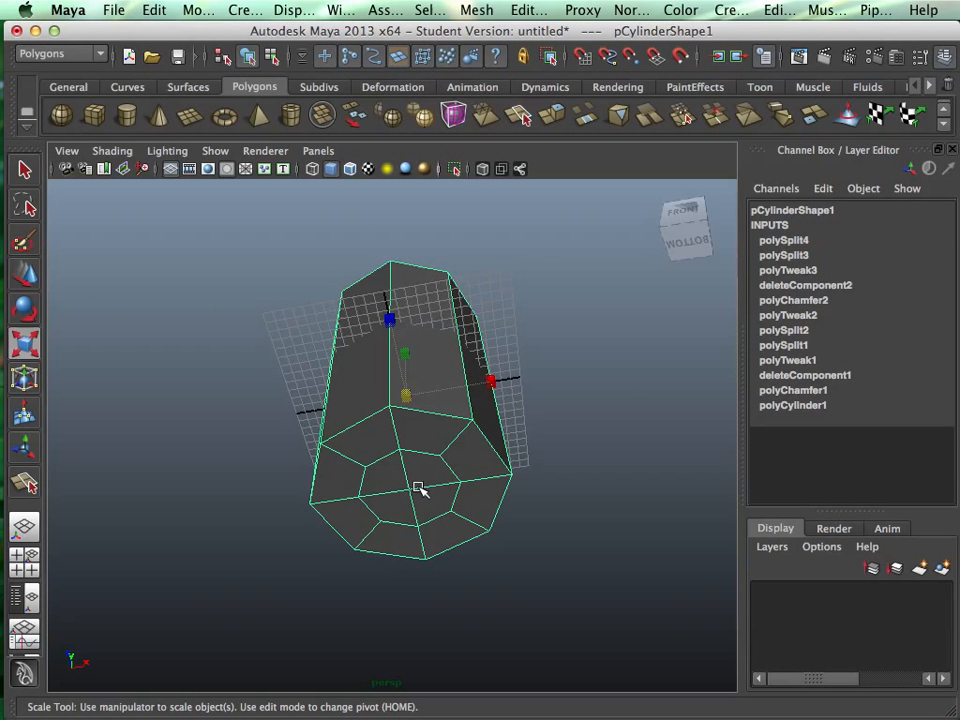
key(q)
click(407, 474)
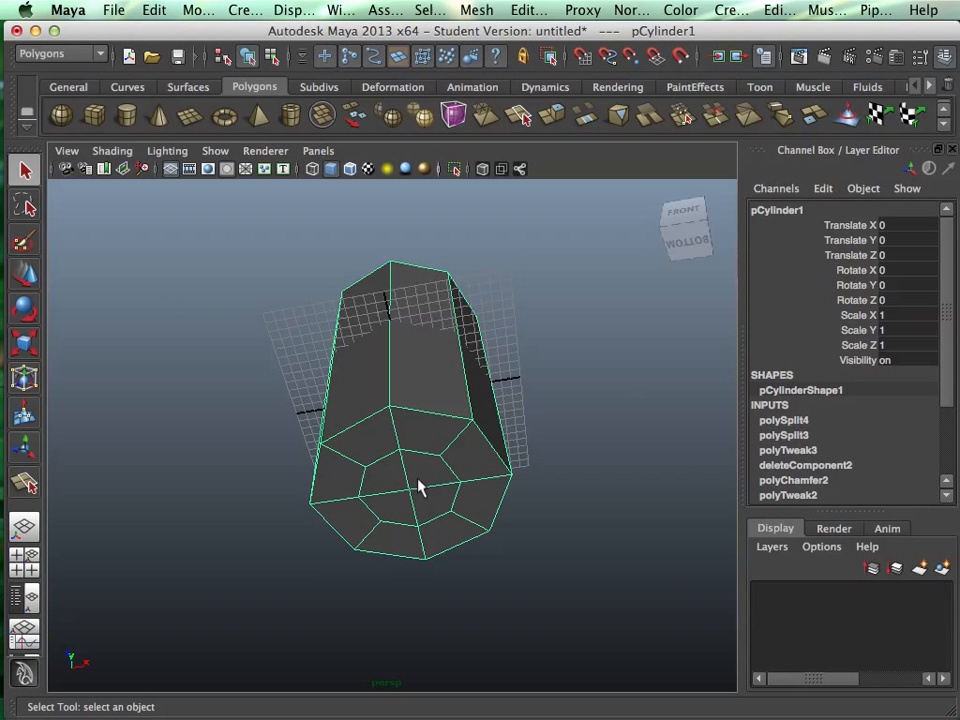
right_drag(416, 376, 416, 331)
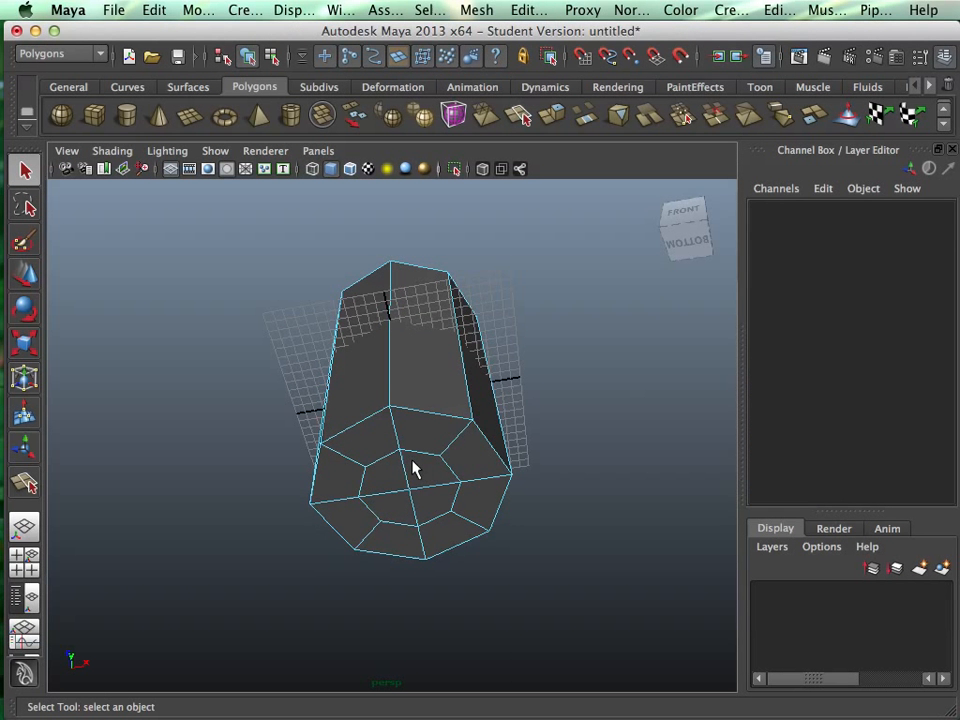
click(410, 470)
alt+drag(416, 467, 392, 483)
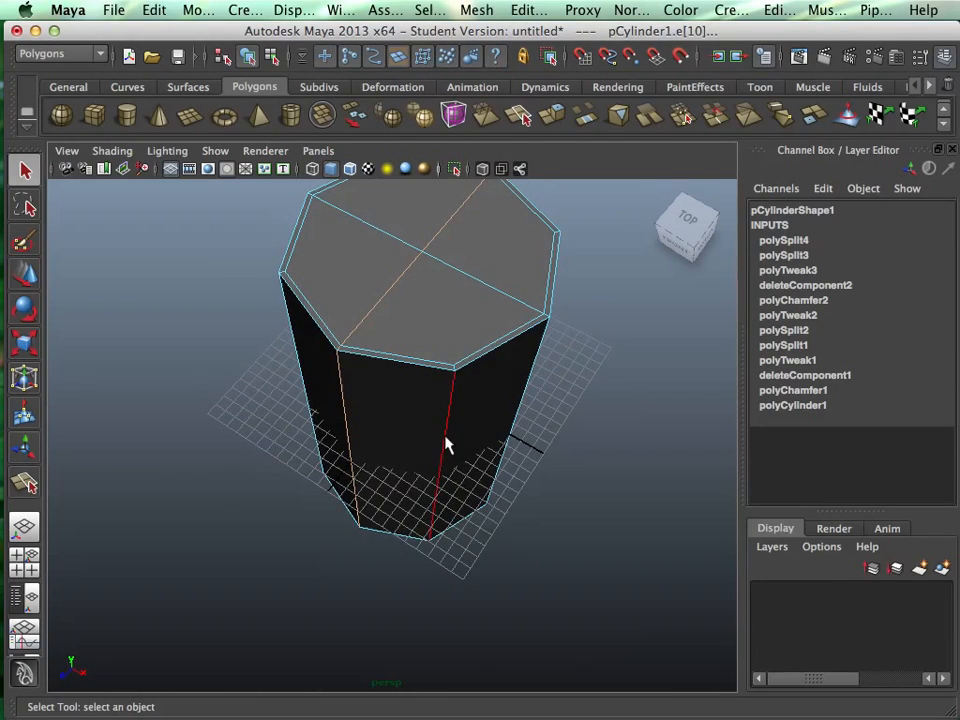
- Display the cylinder smoothed and compare its top and bottom rounding
alt+right_drag(448, 444, 474, 472)
alt+drag(474, 472, 424, 454)
key(3)
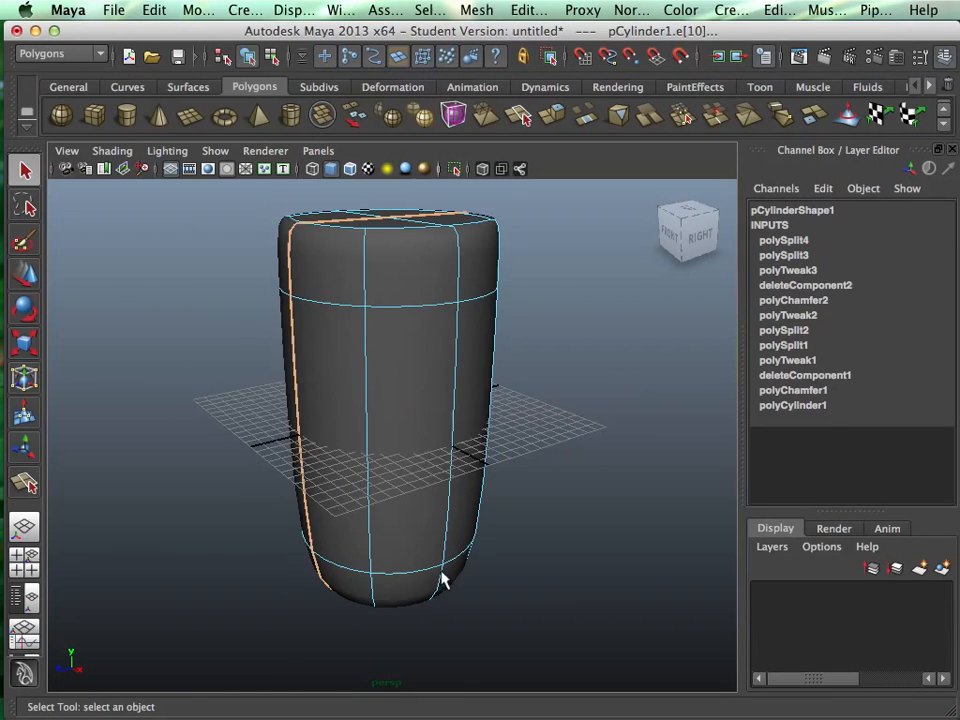
alt+drag(443, 580, 415, 594)
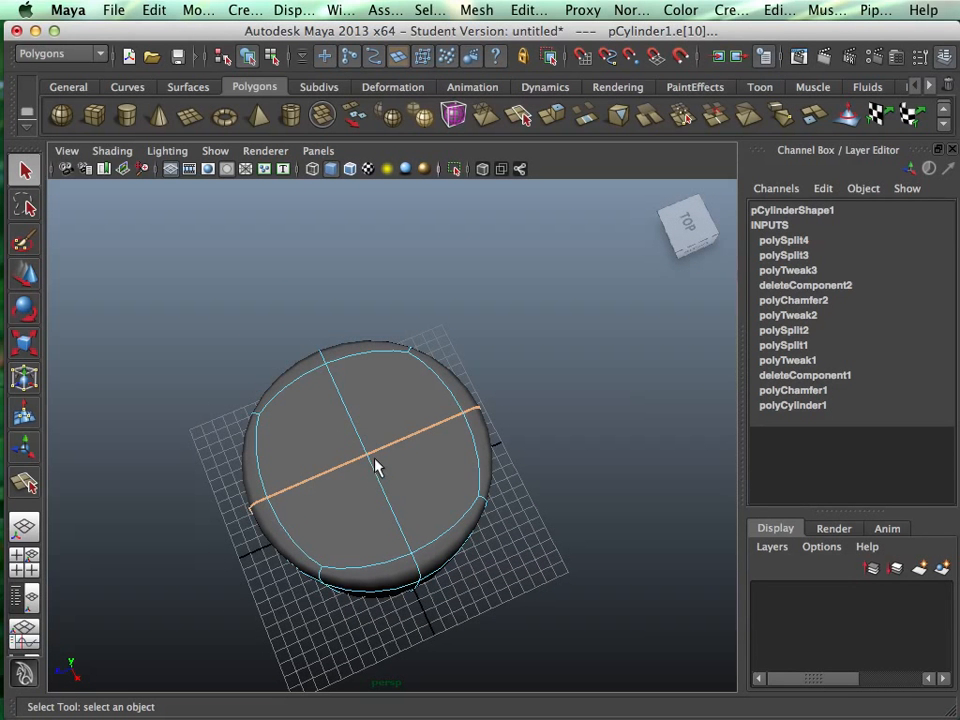
- Switch to face editing and select the four inner faces of the cylinder's top cap
right_drag(386, 449, 395, 434)
alt+drag(408, 508, 407, 452)
alt+middle_drag(454, 371, 460, 423)
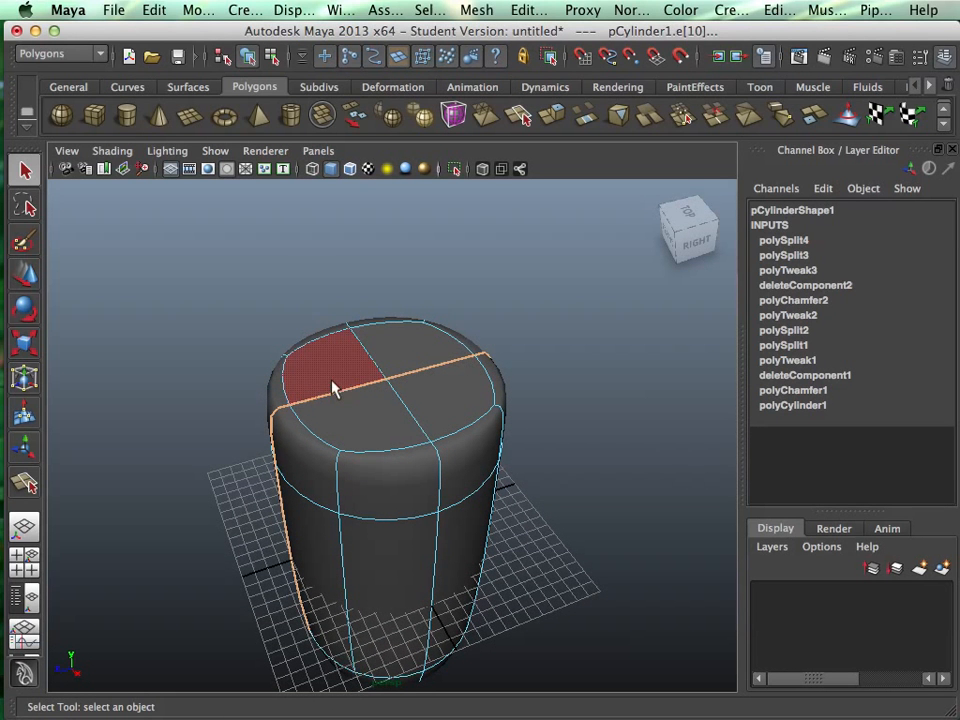
click(334, 384)
shift+click(407, 361)
shift+click(429, 406)
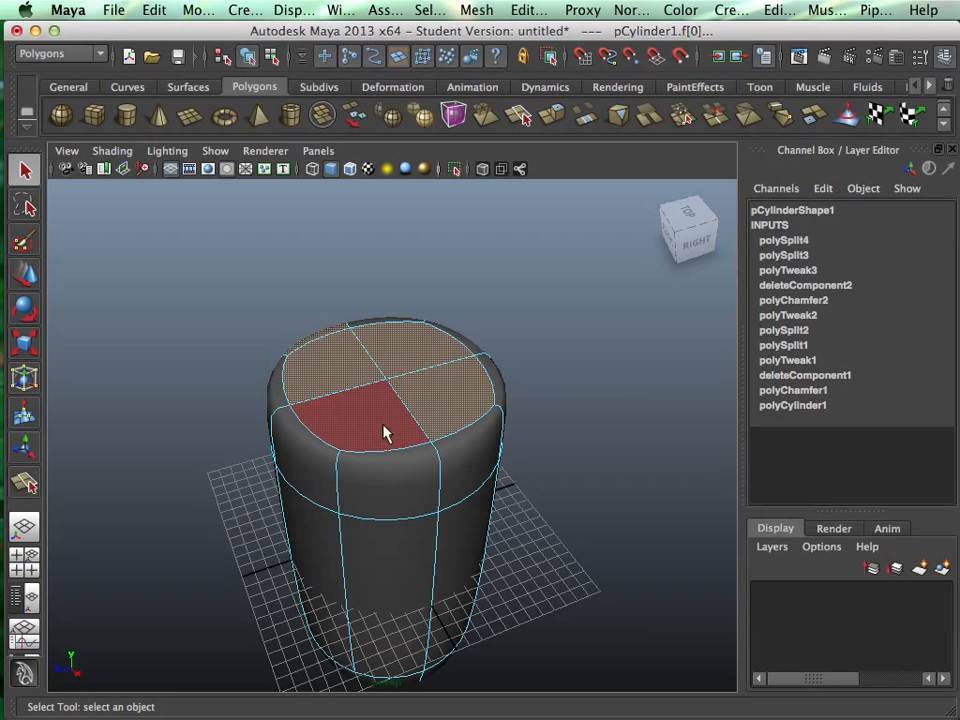
click(386, 428)
click(353, 380)
shift+click(390, 369)
shift+click(428, 401)
shift+click(388, 433)
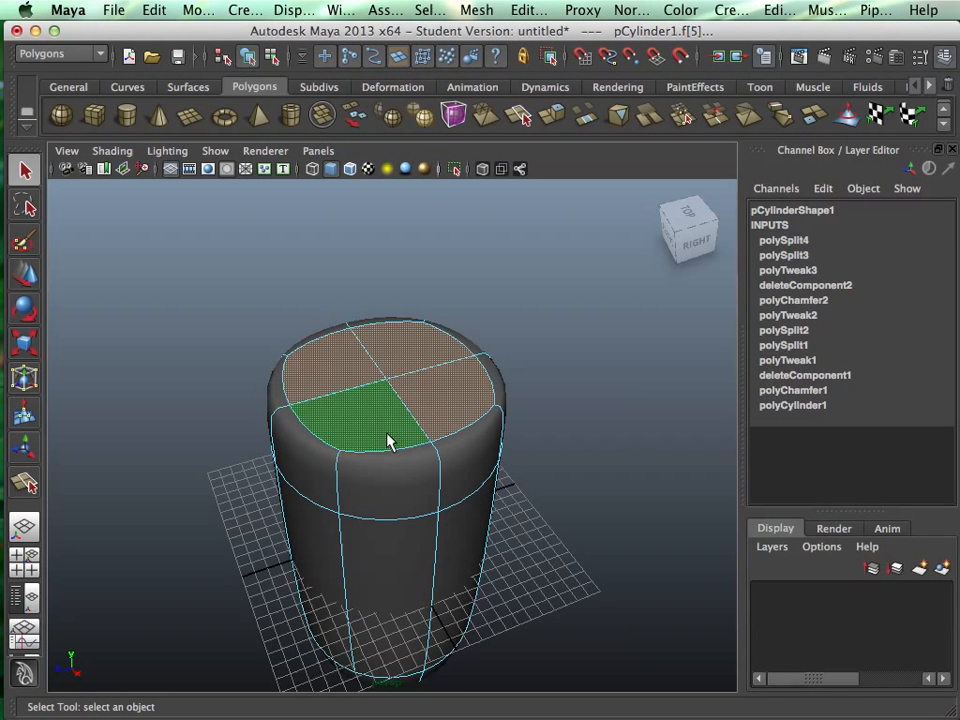
- Restore the unsmoothed display and extrude the four top-cap faces with thickness -3.7, offset 2.2 and 2 divisions
key(1)
alt+drag(431, 427, 437, 470)
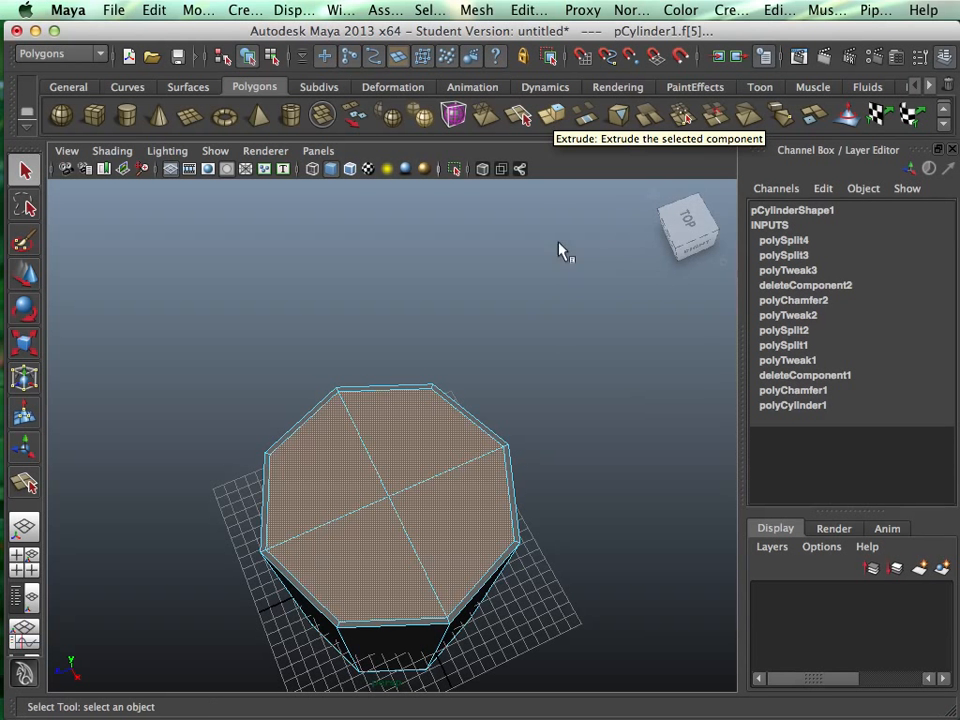
click(548, 125)
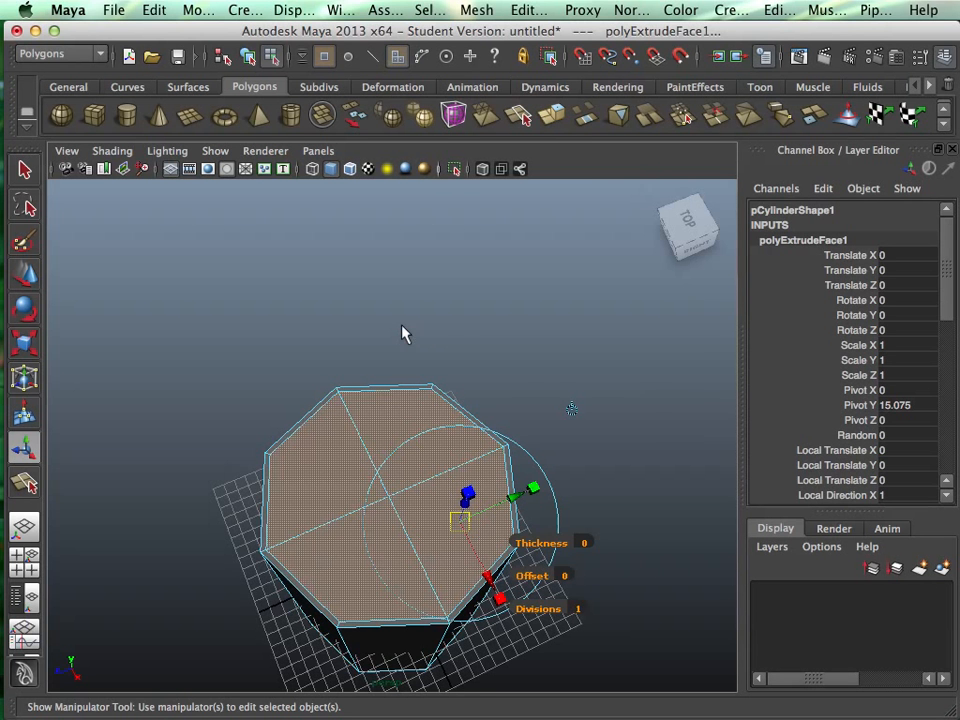
alt+drag(450, 460, 465, 360)
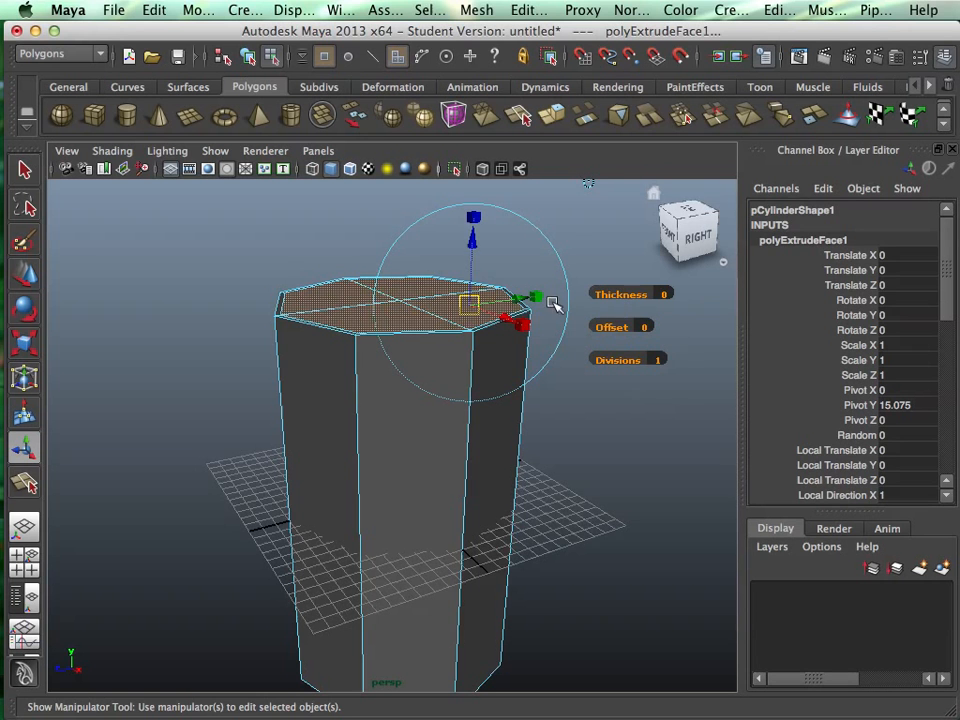
alt+drag(551, 300, 579, 328)
middle_drag(622, 346, 589, 330)
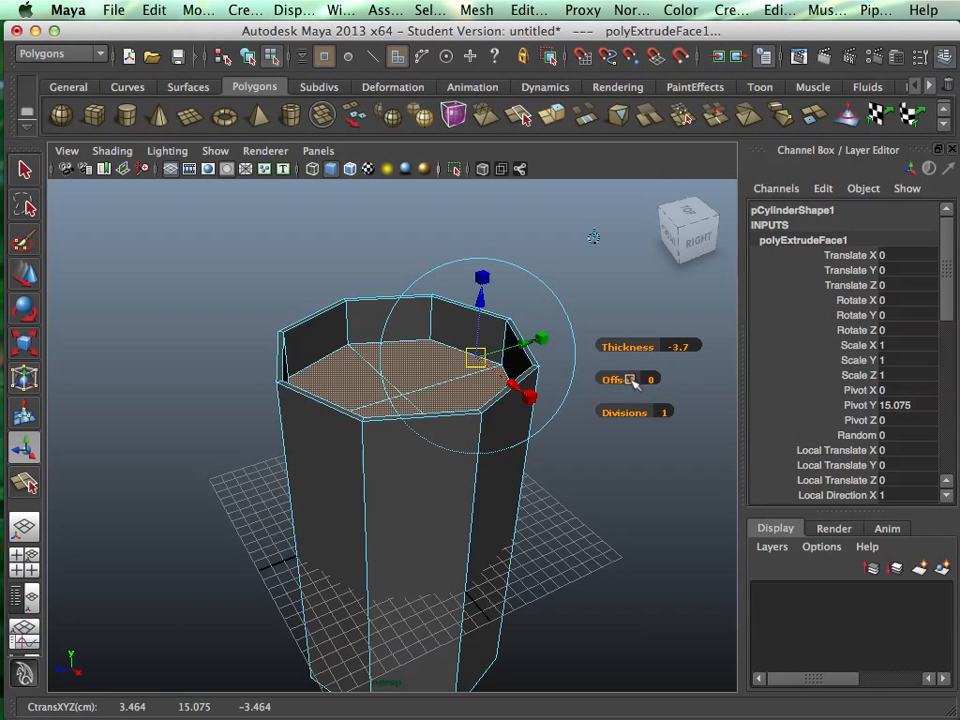
middle_drag(608, 381, 638, 370)
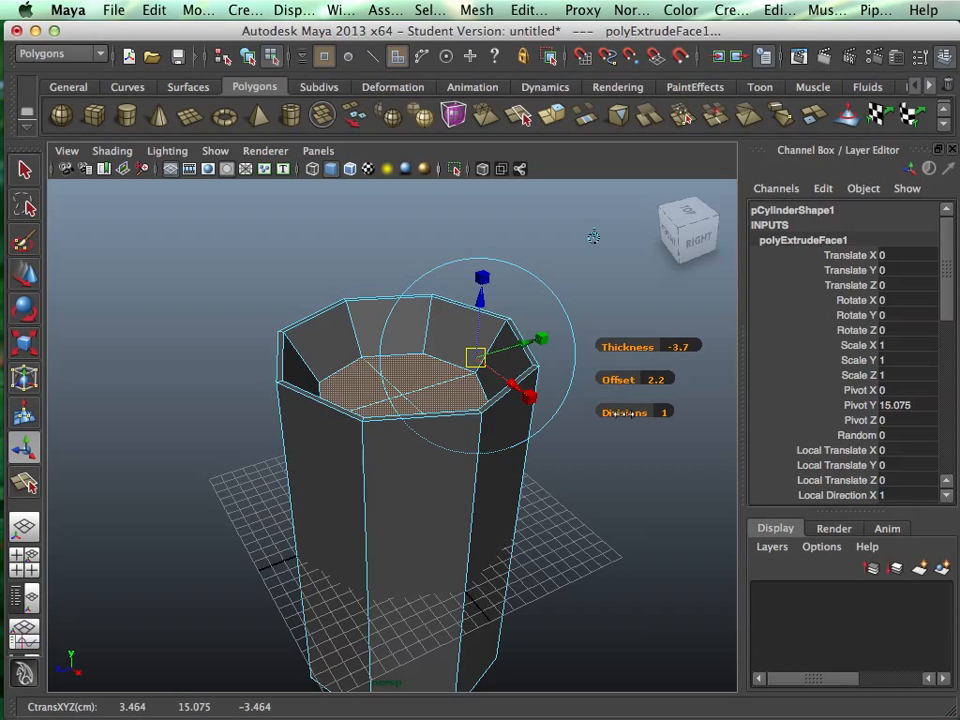
middle_drag(624, 414, 632, 413)
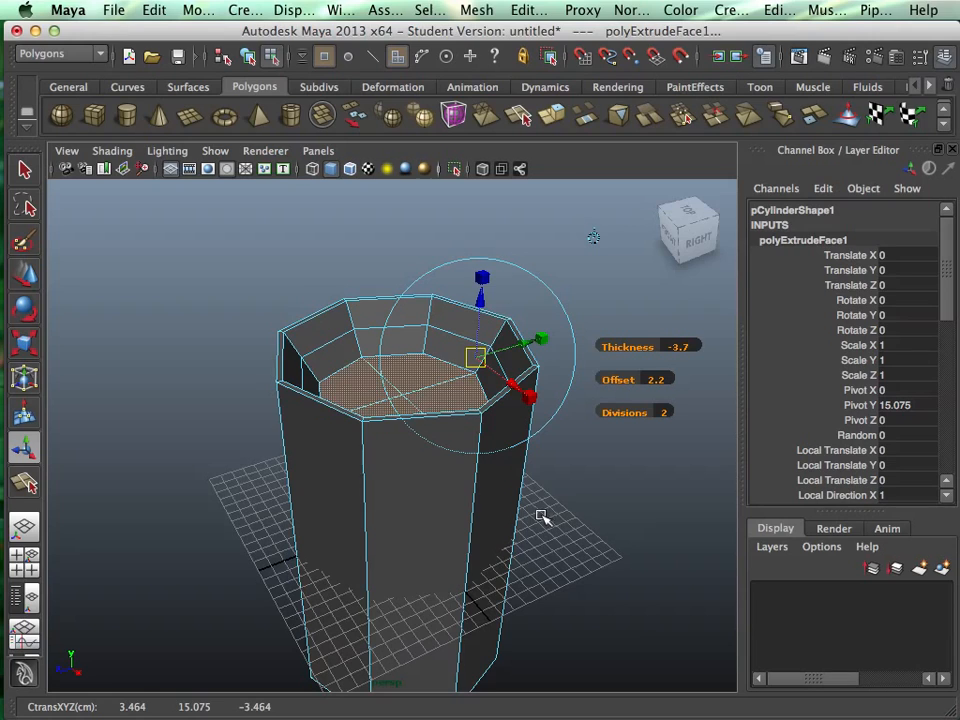
- Deepen the extrusion to a thickness of -29.2 to hollow the cylinder into a cup
mouse_move(480, 453)
alt+mouse_down()
mouse_move(465, 446)
mouse_move(483, 453)
alt+mouse_up()
alt+middle_drag(480, 453, 478, 354)
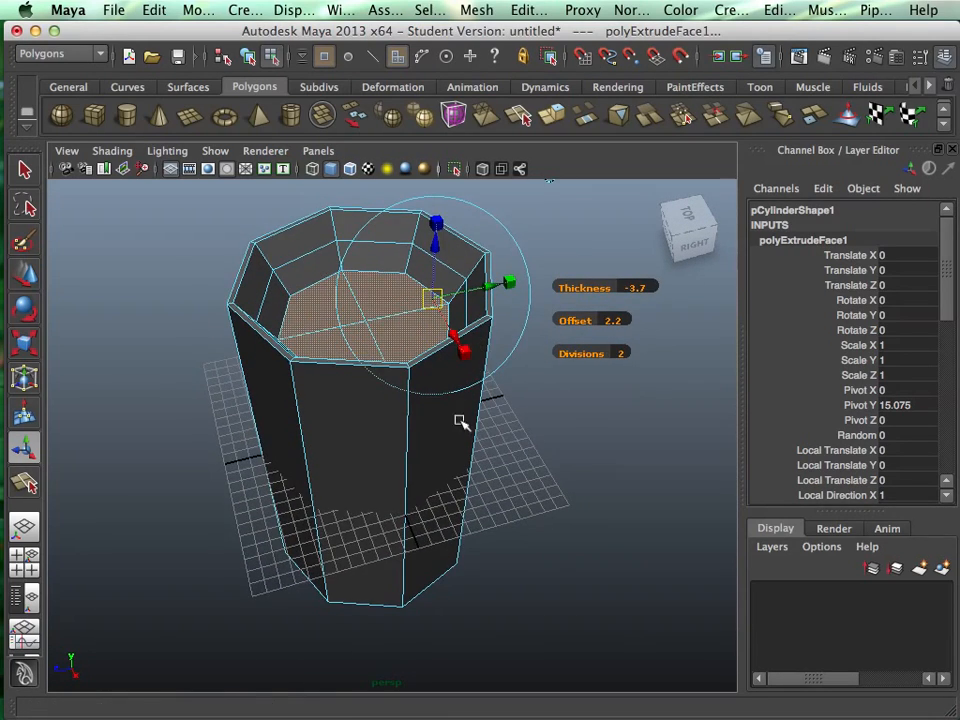
alt+middle_drag(459, 422, 495, 429)
mouse_move(493, 370)
alt+mouse_down()
mouse_move(499, 405)
mouse_move(500, 378)
alt+mouse_up()
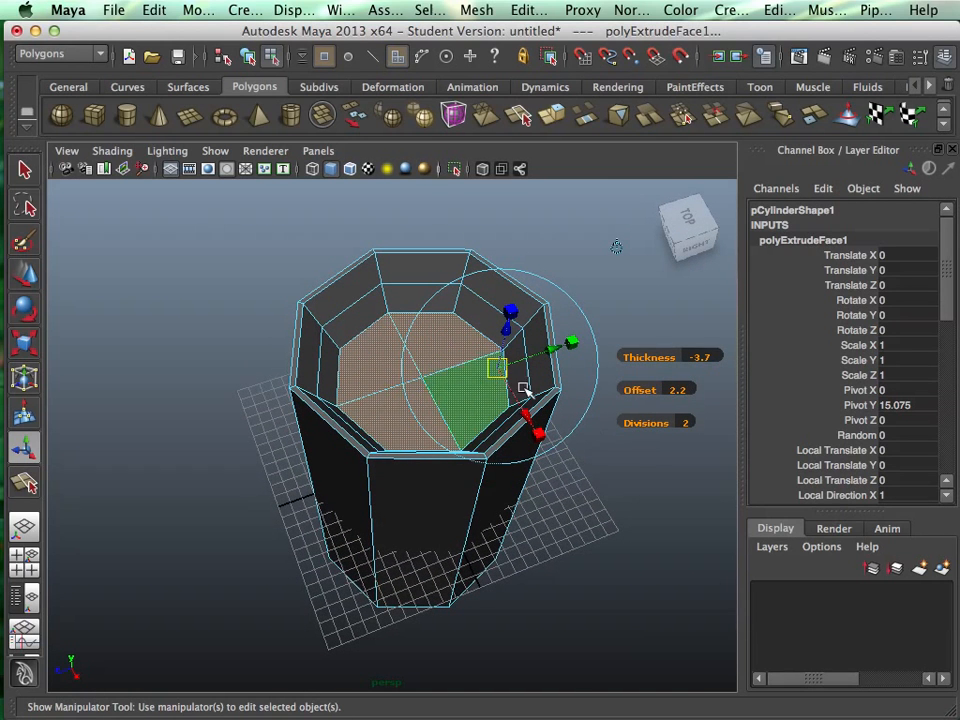
drag(653, 360, 508, 366)
drag(612, 217, 575, 242)
- Preview the cup smoothed, then inspect it unsmoothed in wireframe to check the inner floor's position above the base
alt+drag(521, 377, 516, 503)
key(3)
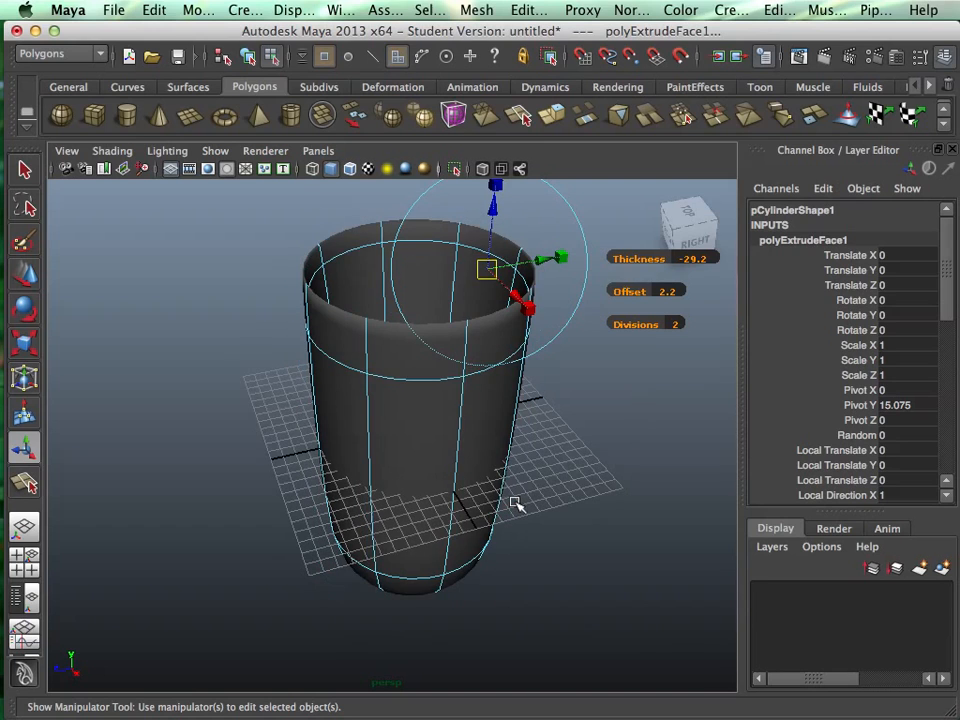
key(1)
key(4)
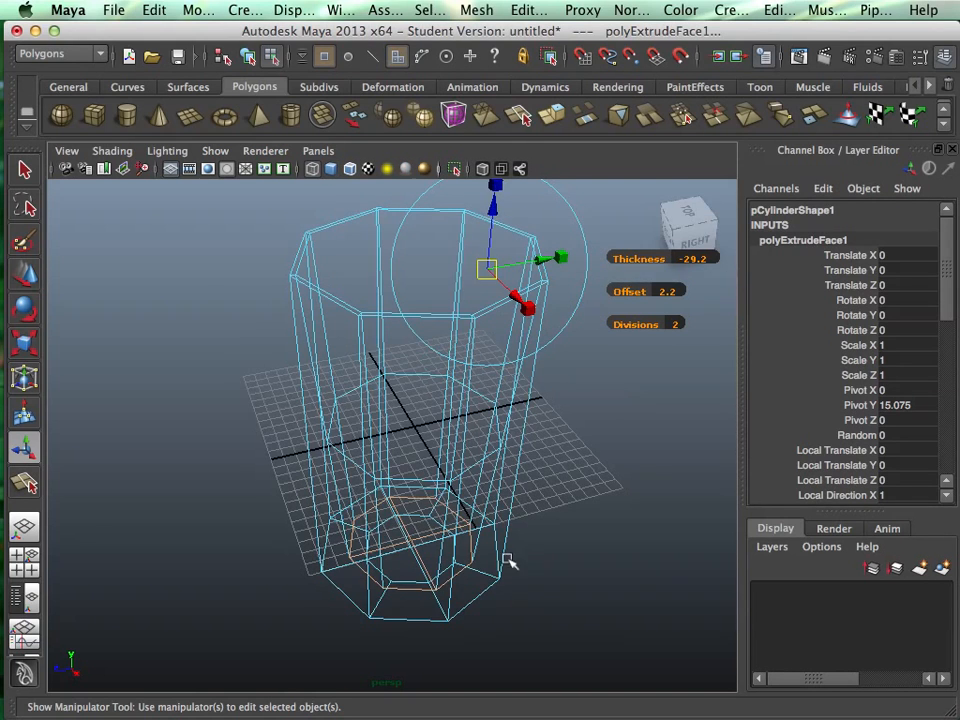
alt+drag(508, 561, 478, 531)
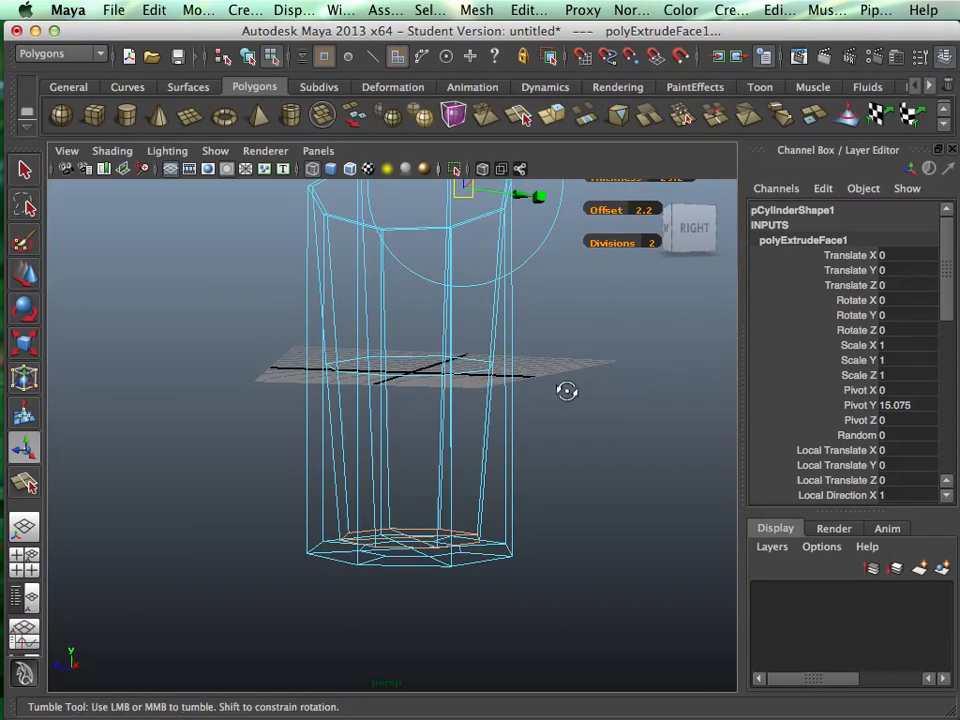
alt+drag(566, 388, 518, 462)
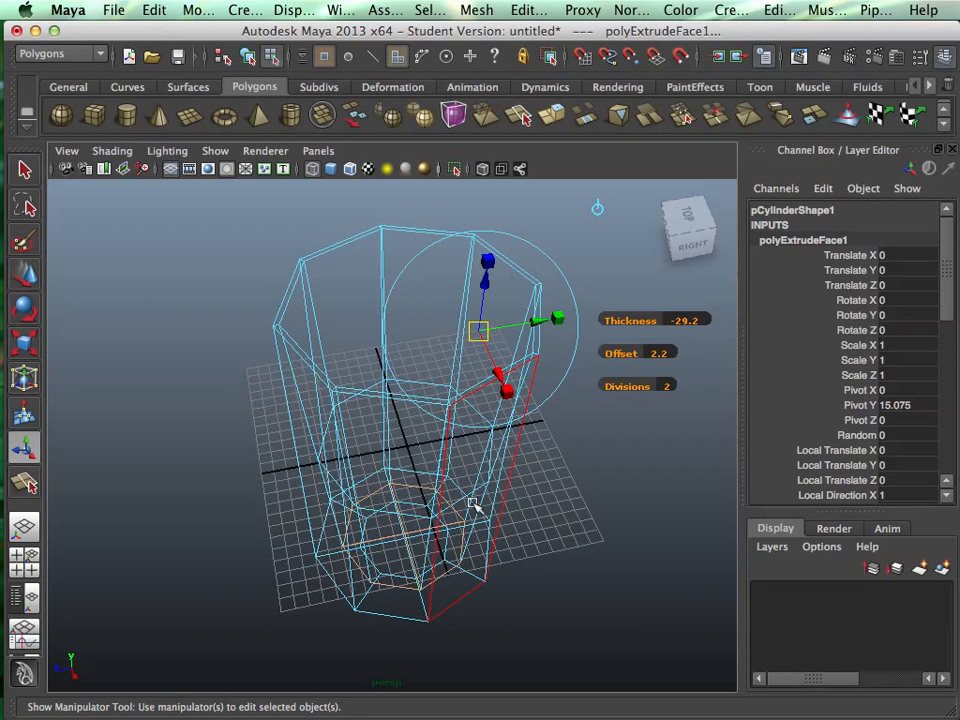
- Return to shaded display and hide the grid to view the cup's interior
key(5)
alt+drag(487, 471, 461, 510)
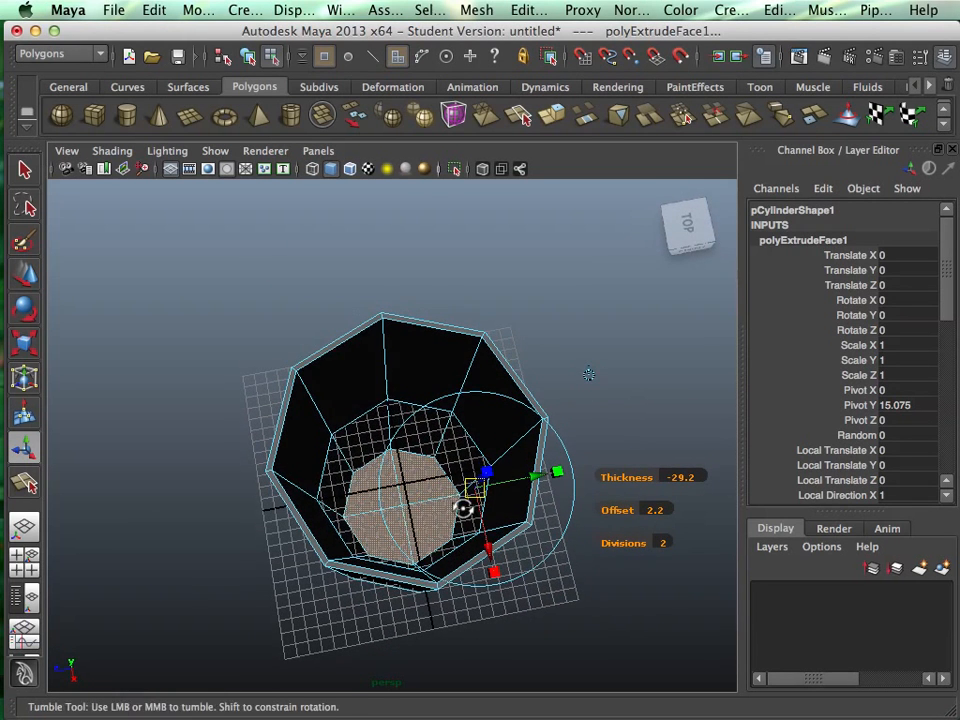
click(171, 170)
alt+drag(396, 450, 428, 433)
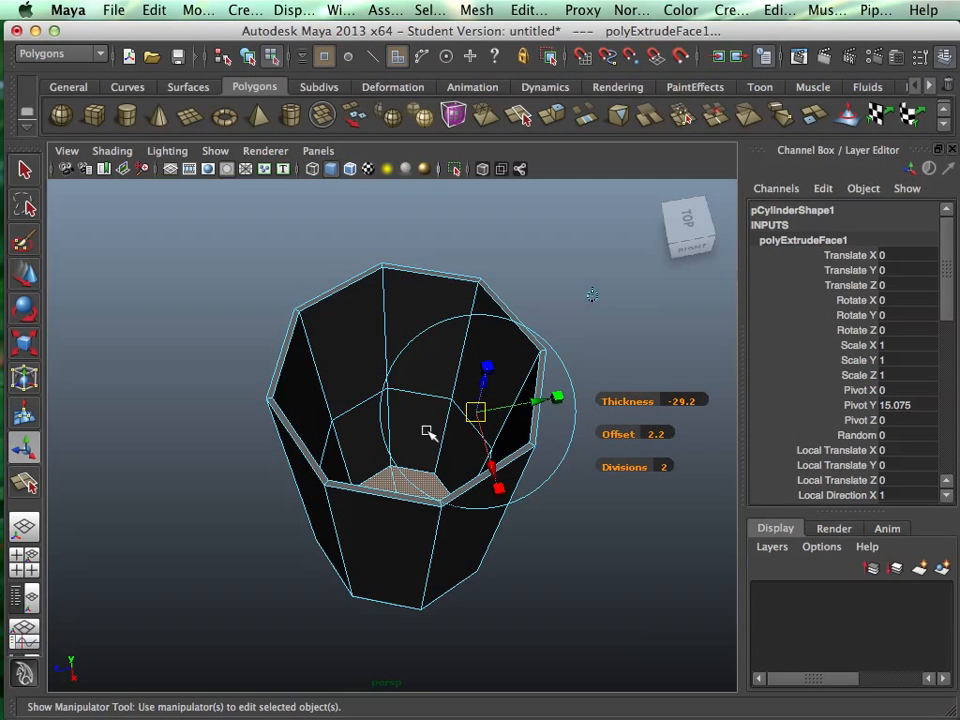
- Increase the extrusion's number of divisions, deselect the faces and display the cup smoothed
drag(614, 467, 632, 472)
alt+drag(537, 551, 536, 521)
click(555, 470)
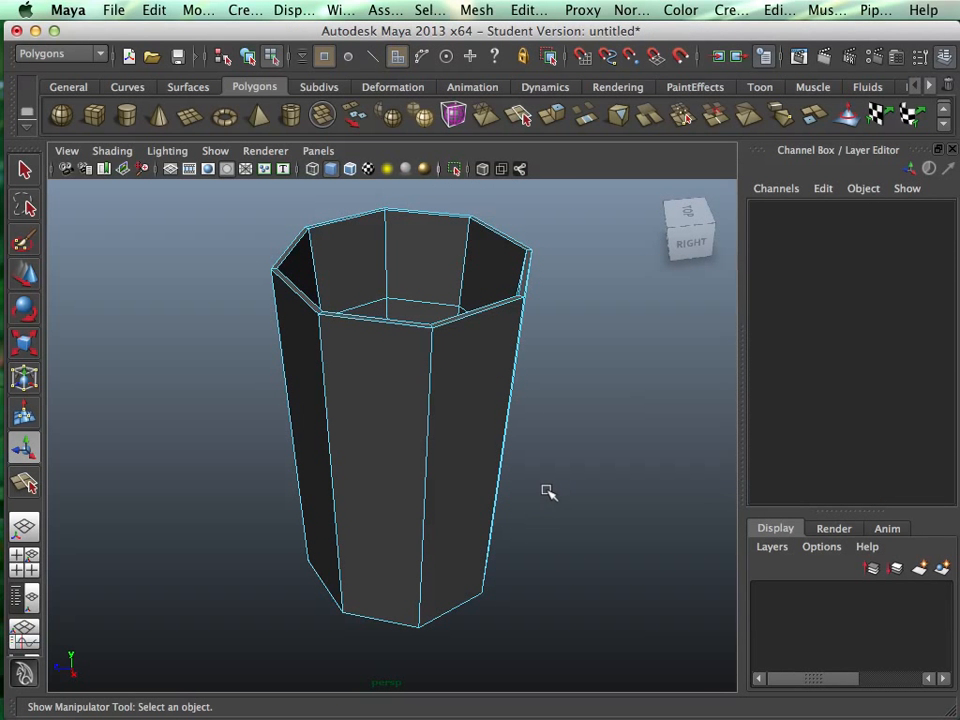
mouse_move(537, 440)
alt+mouse_down()
mouse_move(512, 450)
mouse_move(518, 443)
mouse_move(525, 452)
mouse_move(531, 367)
mouse_move(525, 238)
mouse_move(519, 435)
mouse_move(506, 236)
mouse_move(482, 377)
mouse_move(493, 435)
mouse_move(529, 426)
alt+mouse_up()
key(3)
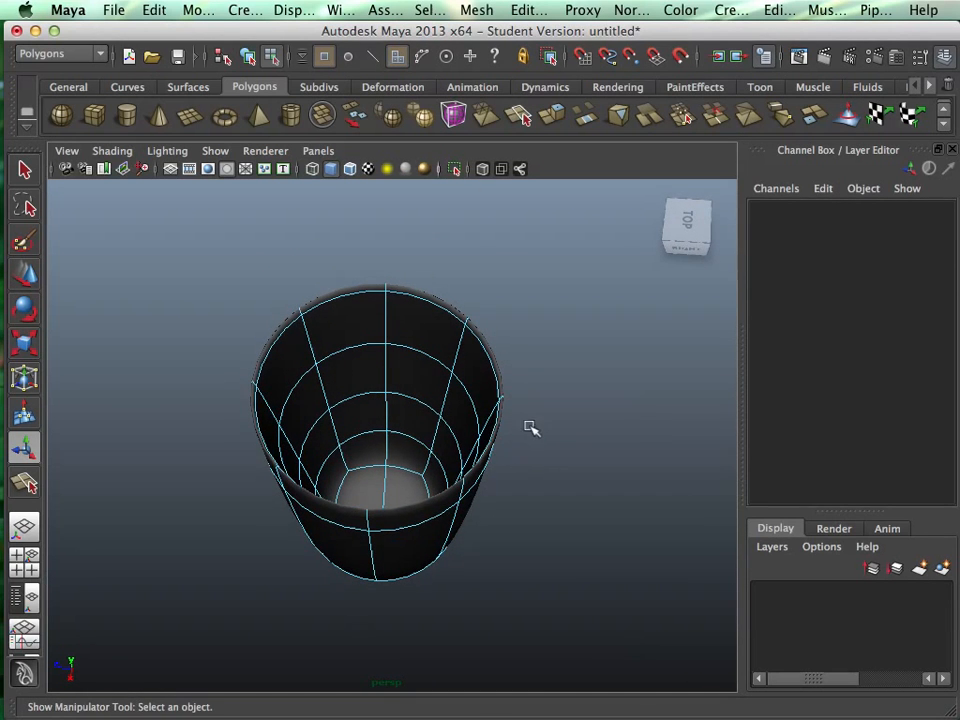
- Return to object selection, delete the cup and show the grid again
right_drag(481, 381, 563, 360)
click(476, 465)
alt+drag(476, 465, 498, 565)
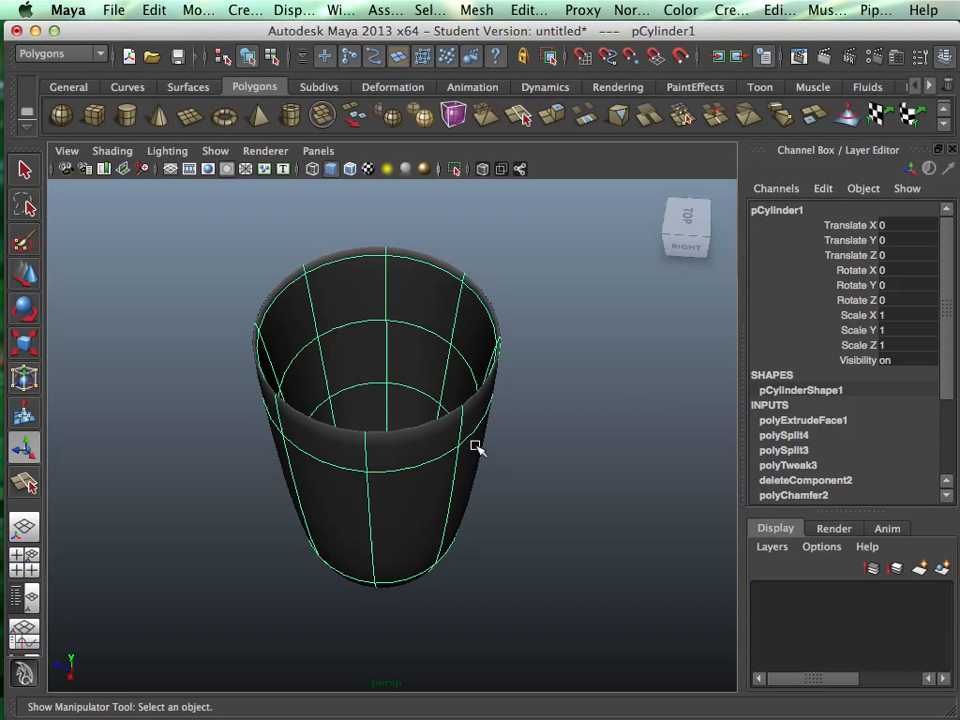
key(Delete)
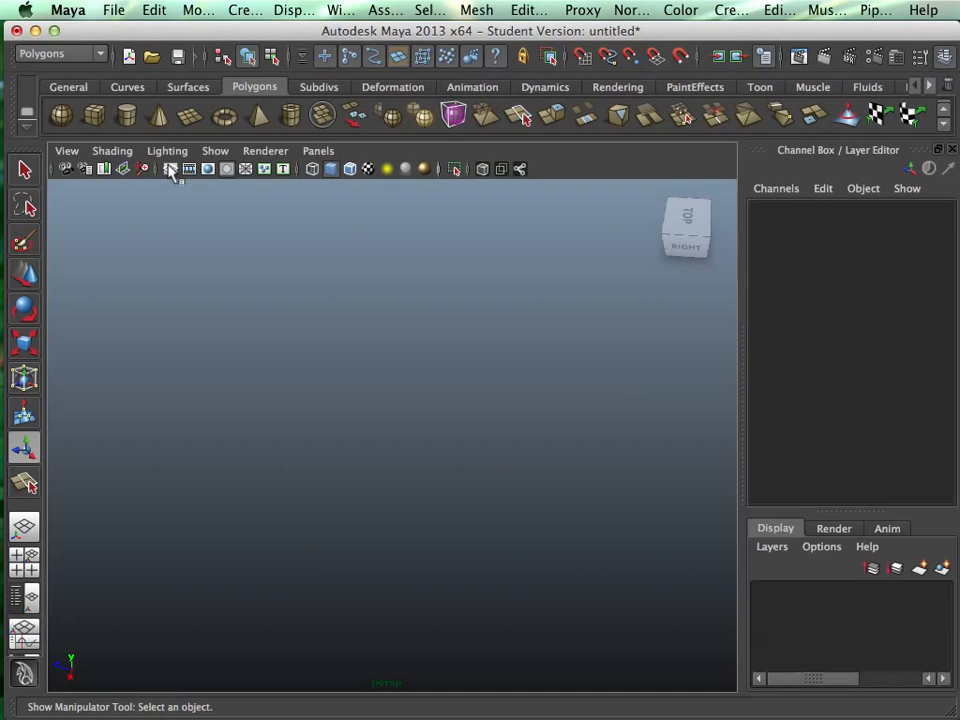
click(171, 170)
- Create a polygon cylinder at the centre of the grid, about 6.5 in radius and 12.9 in height
alt+drag(505, 482, 476, 429)
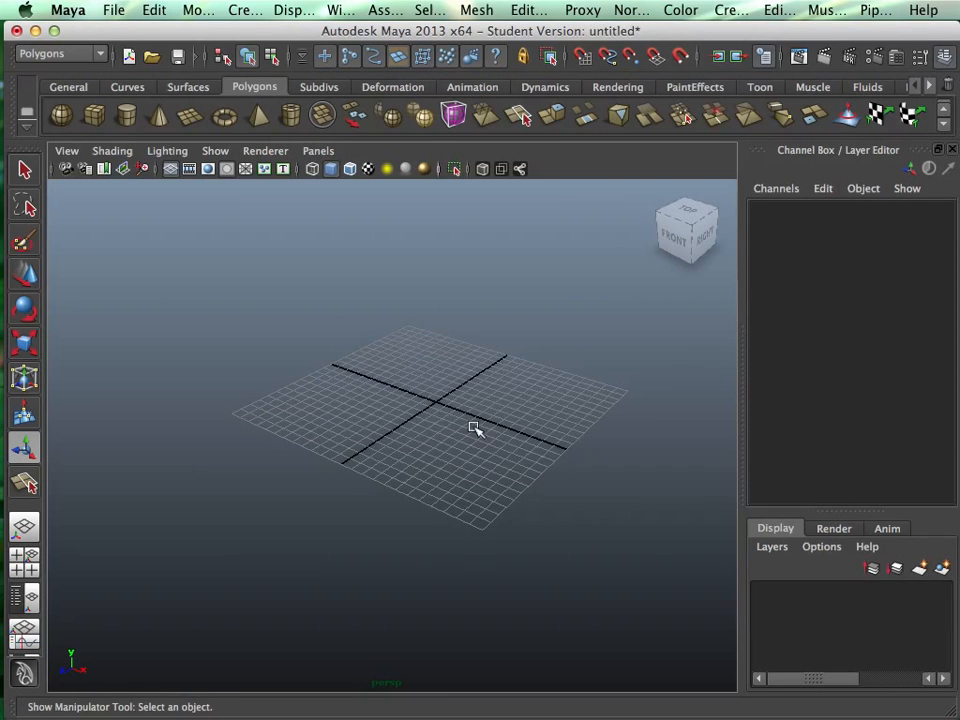
alt+middle_drag(533, 300, 502, 353)
alt+drag(502, 353, 491, 439)
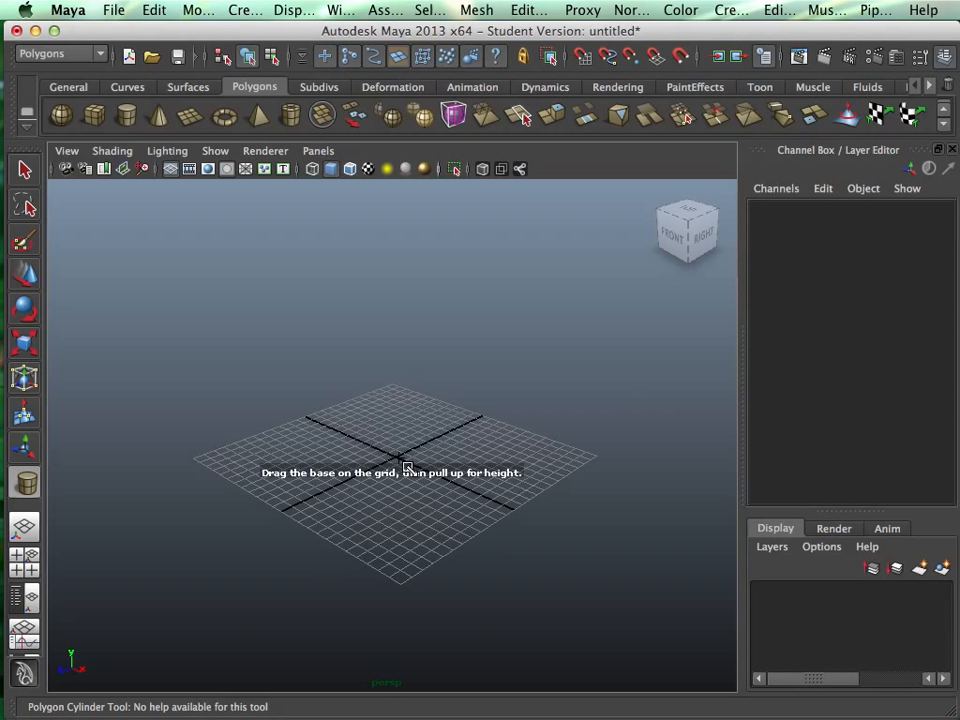
drag(395, 457, 476, 454)
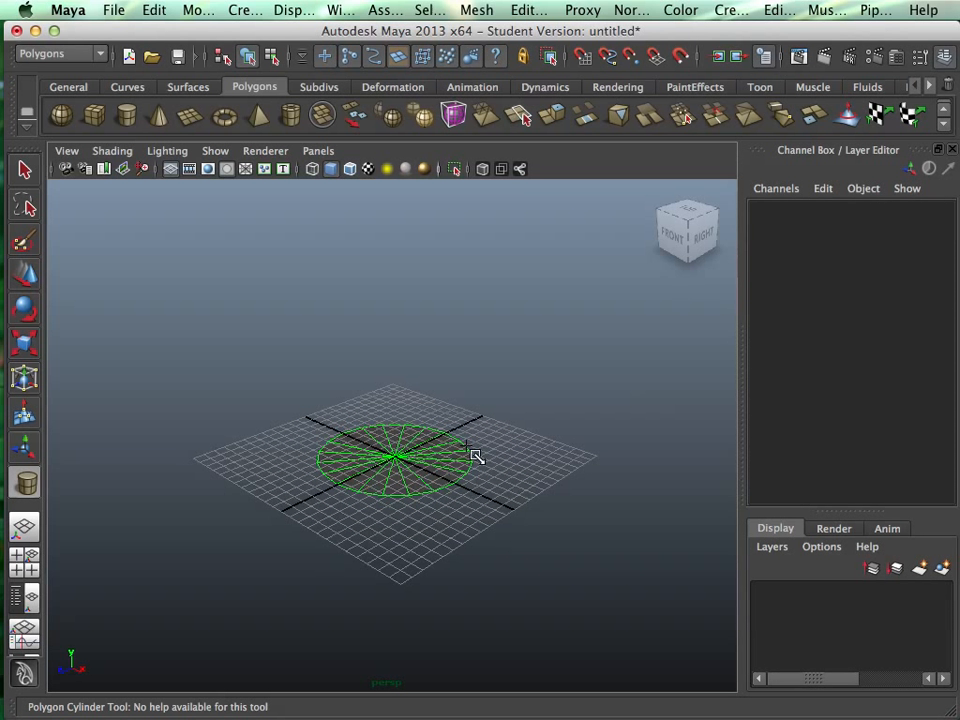
drag(426, 484, 426, 302)
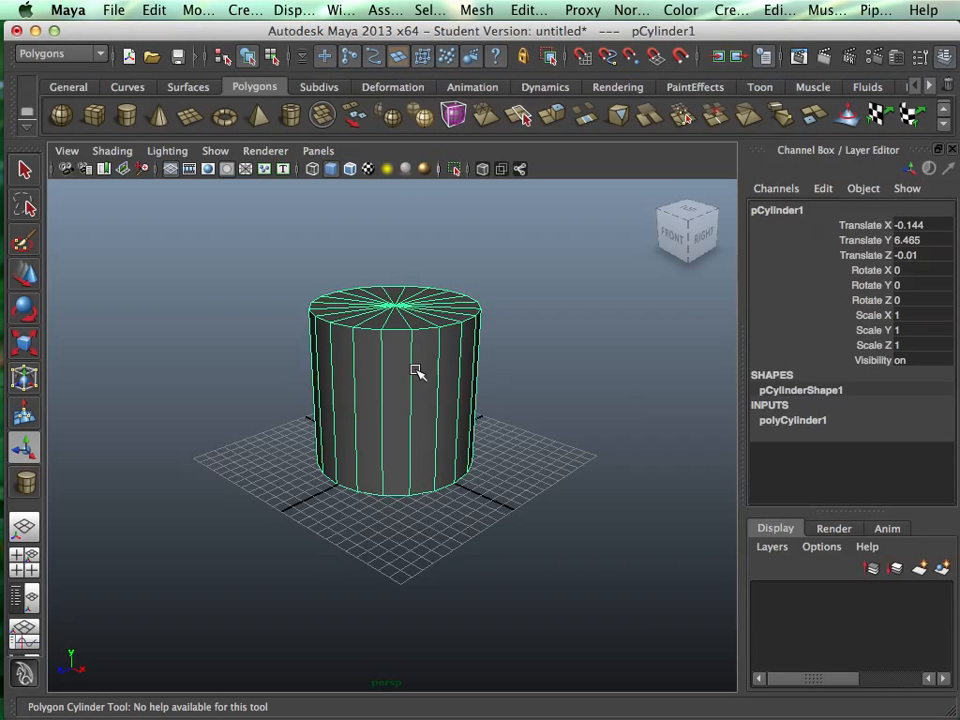
- Centre the cylinder on the origin by setting Translate X, Y and Z to 0
click(918, 224)
text(0)
key(Tab)
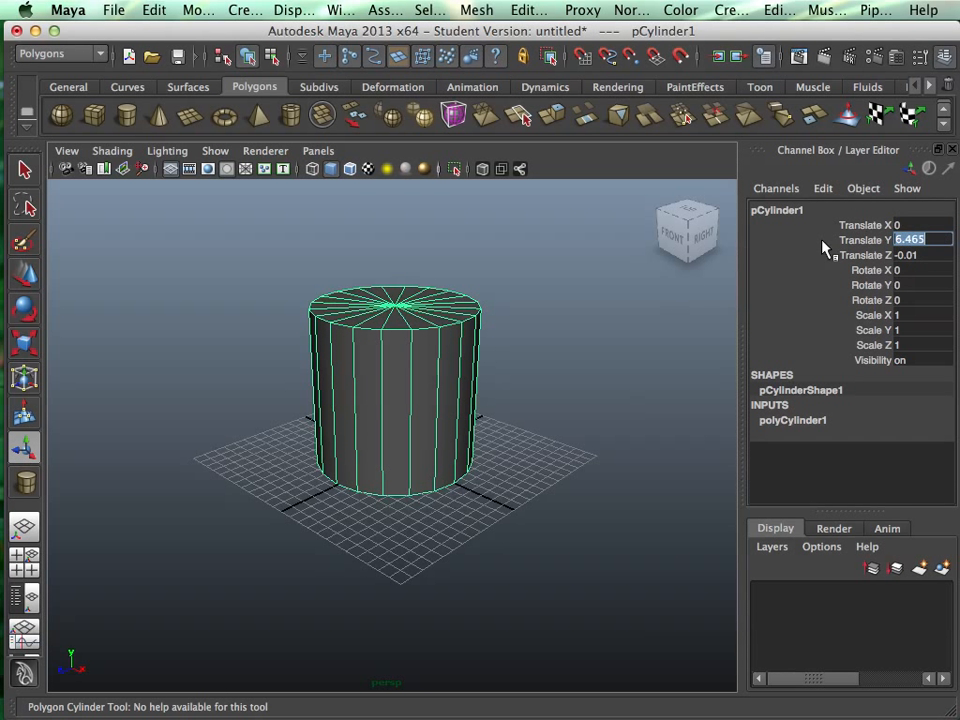
key(Tab)
key(Tab)
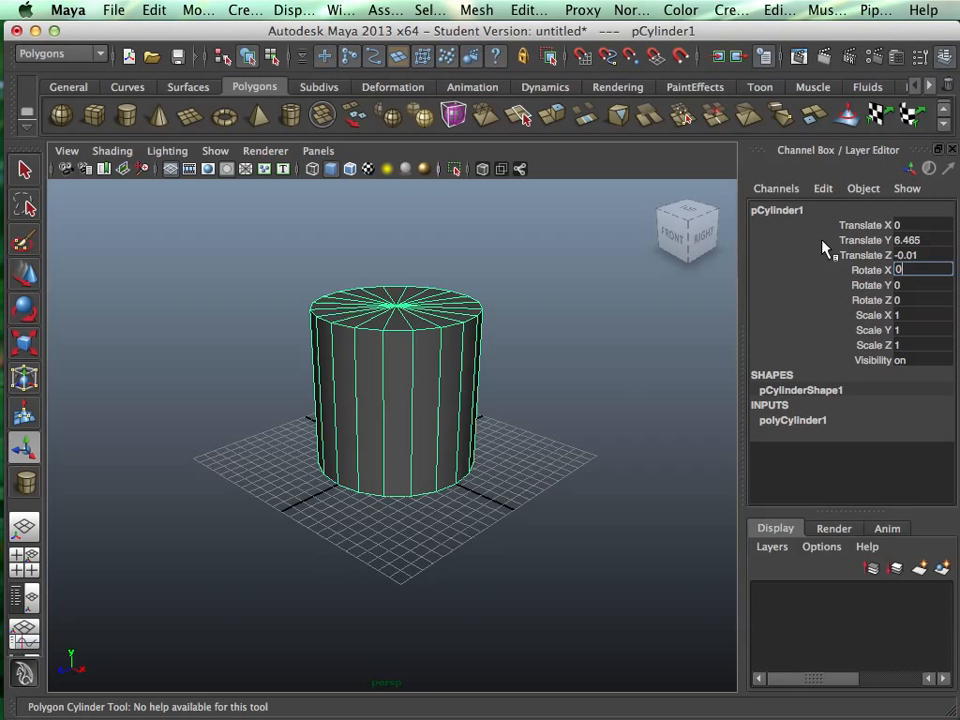
key(Tab)
click(905, 240)
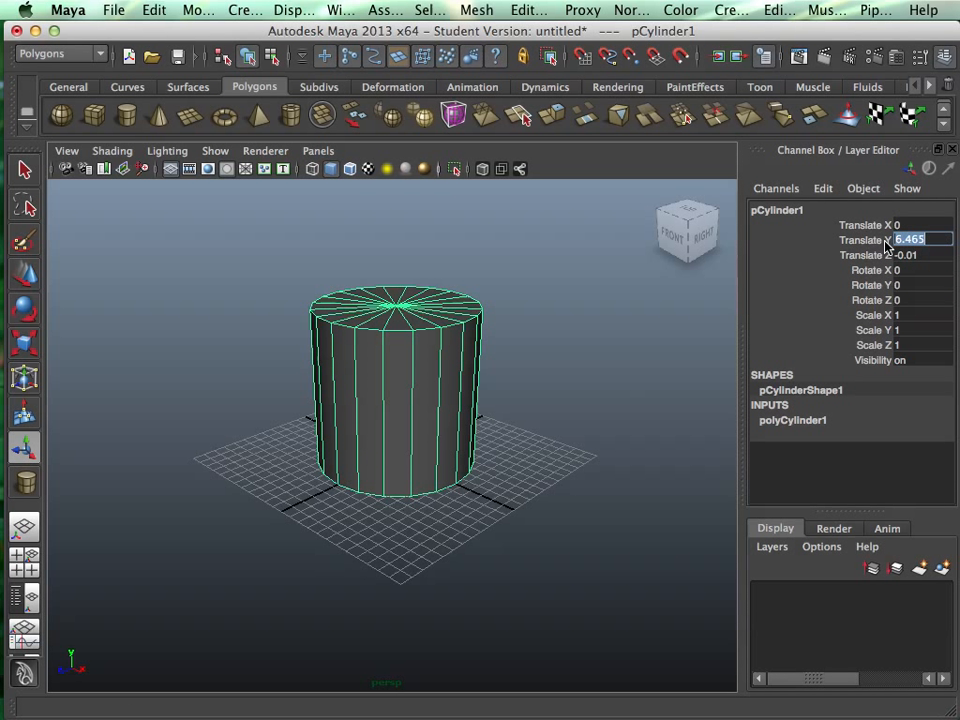
text(0)
key(Return)
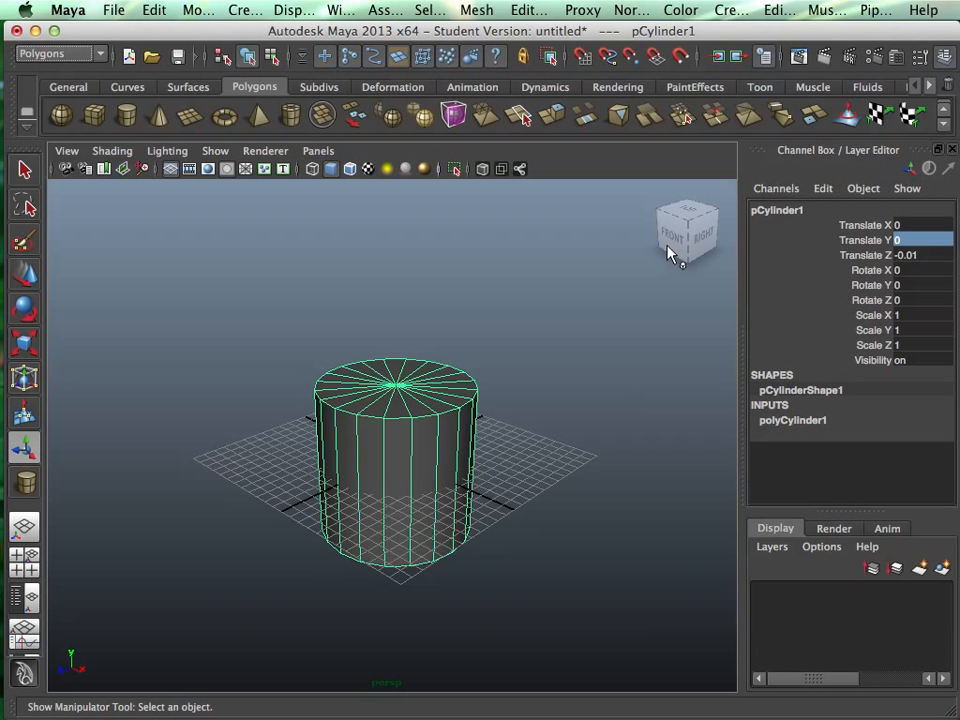
click(905, 255)
text(0)
key(Return)
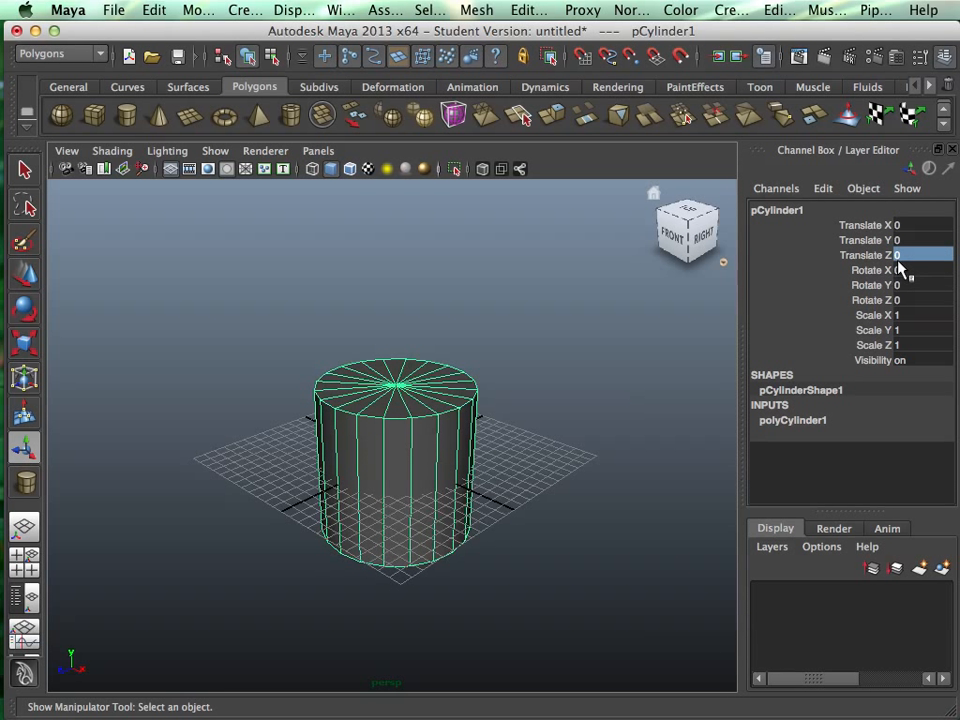
- Set the cylinder's Subdivisions Axis to 8
click(800, 421)
scroll(950, 435, down, 2)
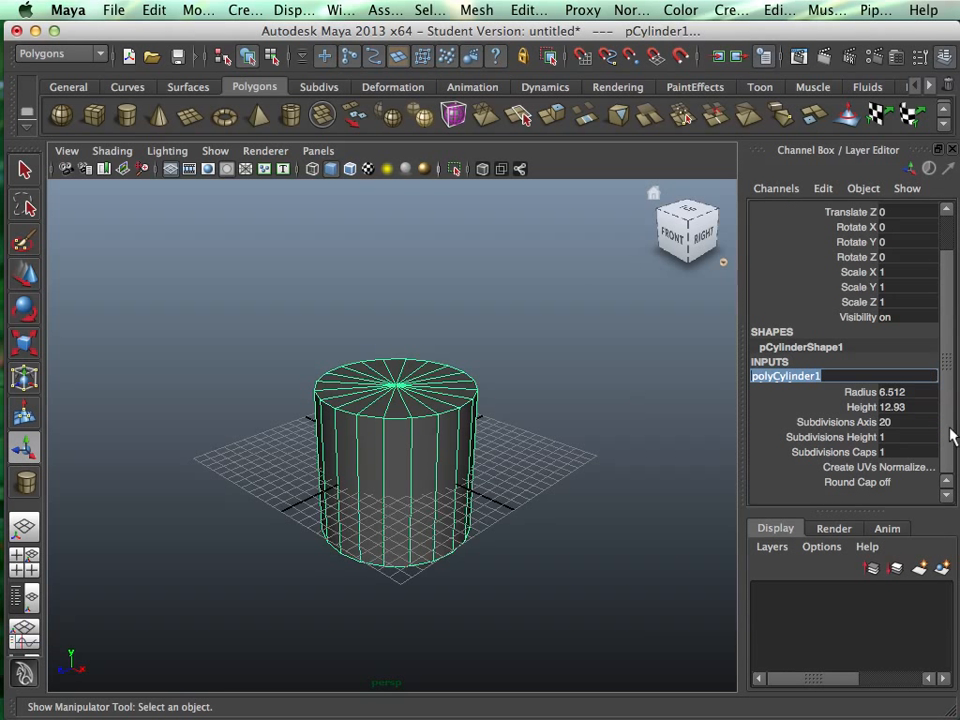
click(888, 422)
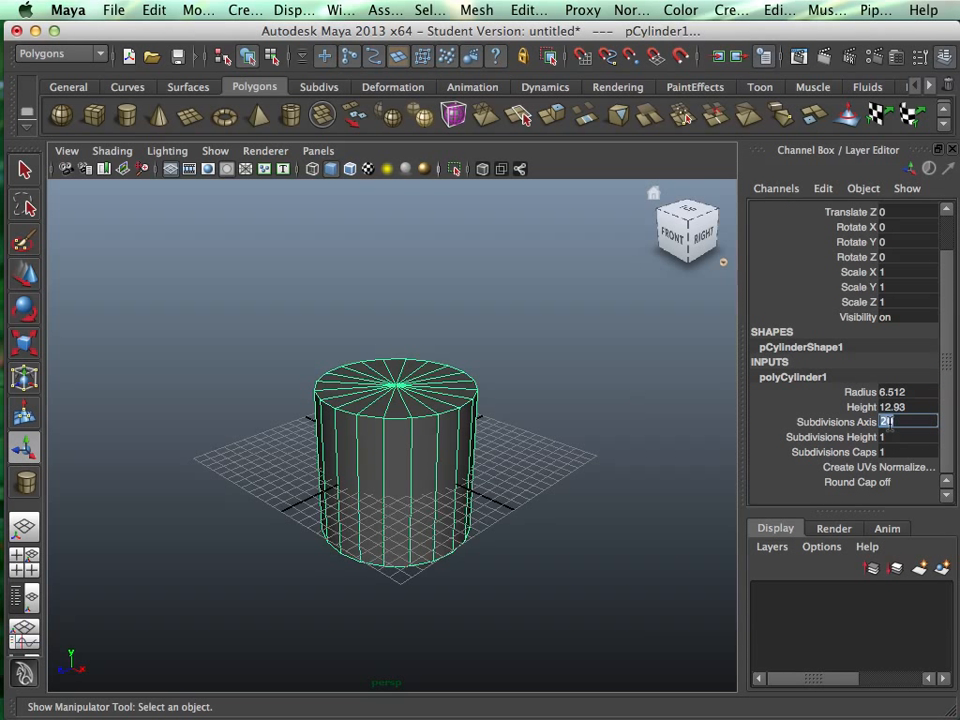
text(8)
key(Return)
- Rotate the cylinder onto its side and set its Rotate X to exactly 90
mouse_move(565, 412)
alt+mouse_down()
mouse_move(527, 433)
mouse_move(632, 411)
mouse_move(525, 389)
mouse_move(654, 396)
mouse_move(521, 399)
mouse_move(636, 390)
mouse_move(551, 399)
mouse_move(572, 403)
mouse_move(566, 409)
alt+mouse_up()
alt+middle_drag(566, 409, 493, 435)
alt+drag(493, 435, 460, 445)
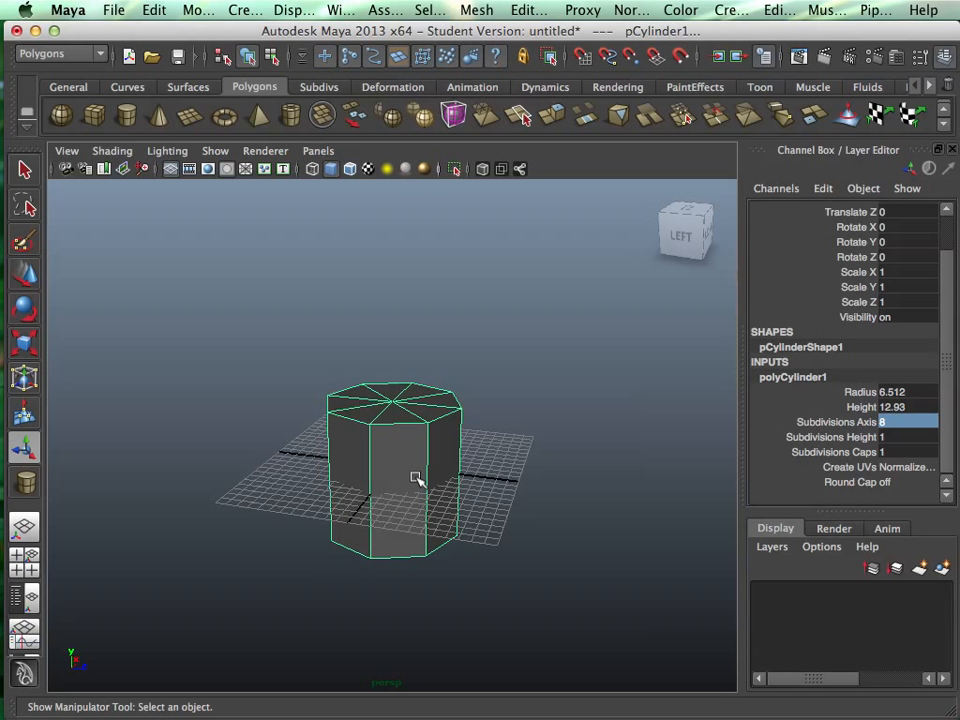
key(e)
drag(425, 405, 495, 560)
double_click(893, 227)
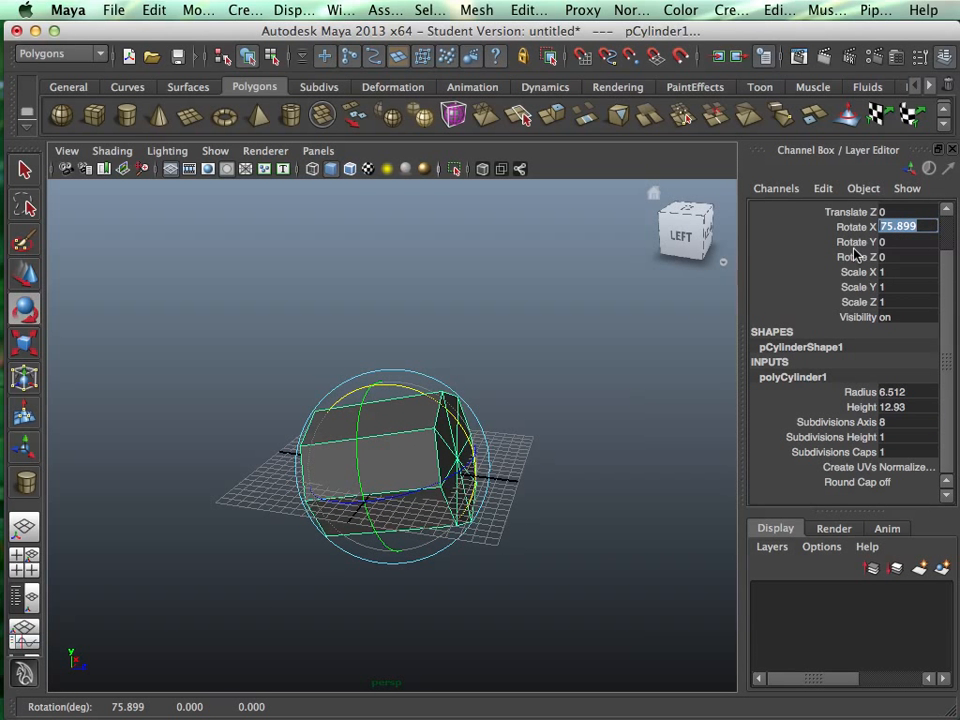
text(90)
key(Return)
- Switch to face selection, select all eight triangular faces of the cylinder's front end cap and delete them
alt+middle_drag(505, 379, 511, 401)
click(536, 454)
mouse_move(491, 484)
alt+mouse_down()
mouse_move(513, 492)
mouse_move(508, 463)
mouse_move(474, 439)
mouse_move(336, 456)
mouse_move(416, 463)
mouse_move(542, 516)
mouse_move(497, 504)
alt+mouse_up()
click(433, 489)
click(450, 498)
click(443, 477)
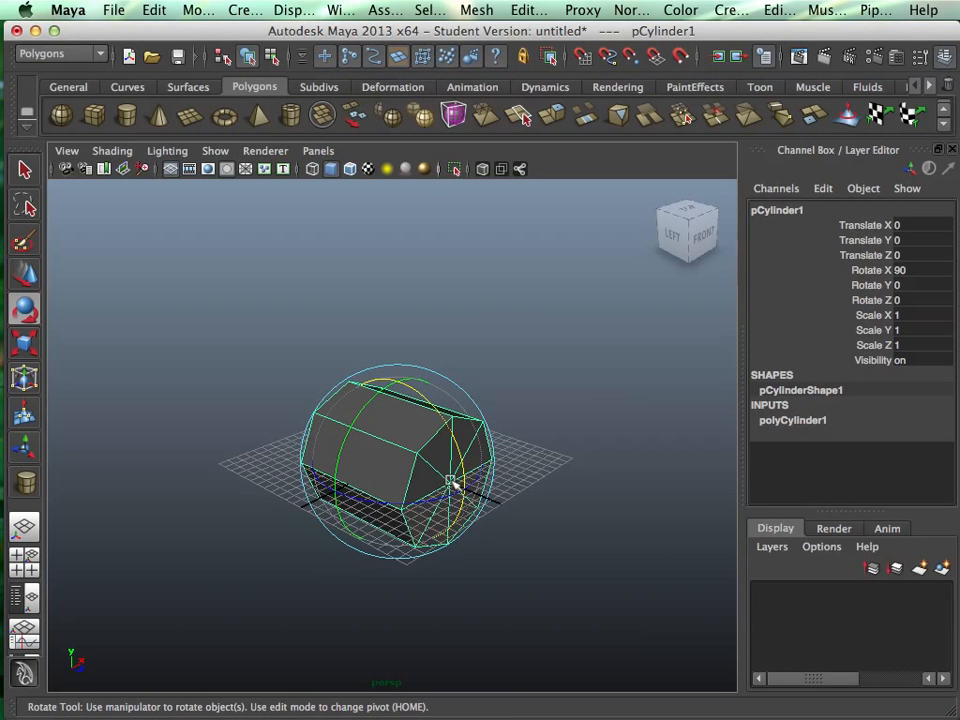
right_drag(450, 380, 452, 420)
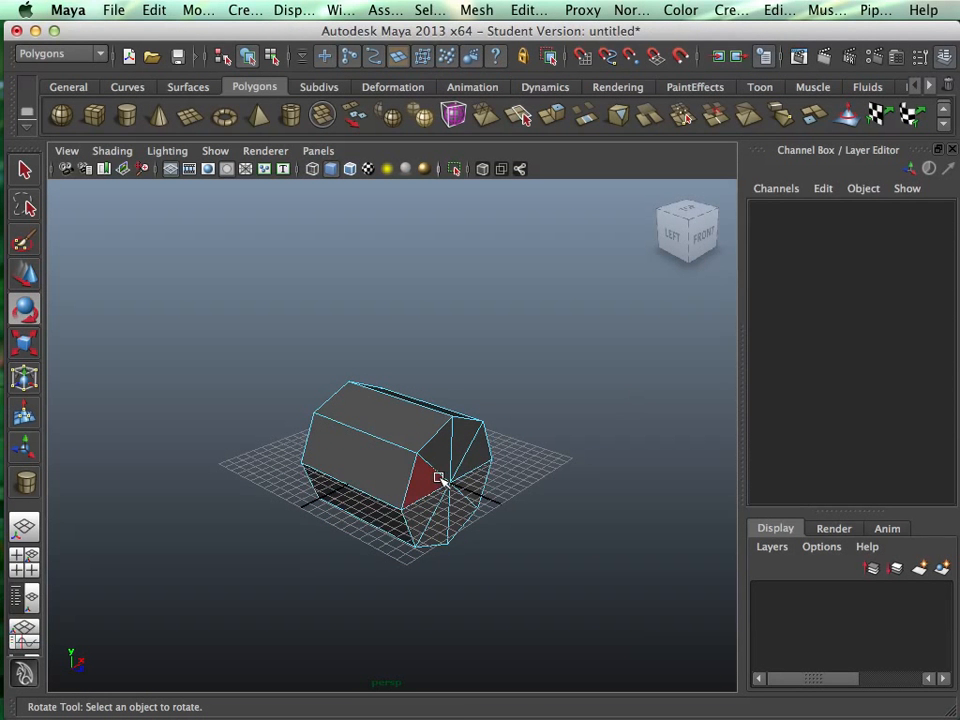
click(443, 457)
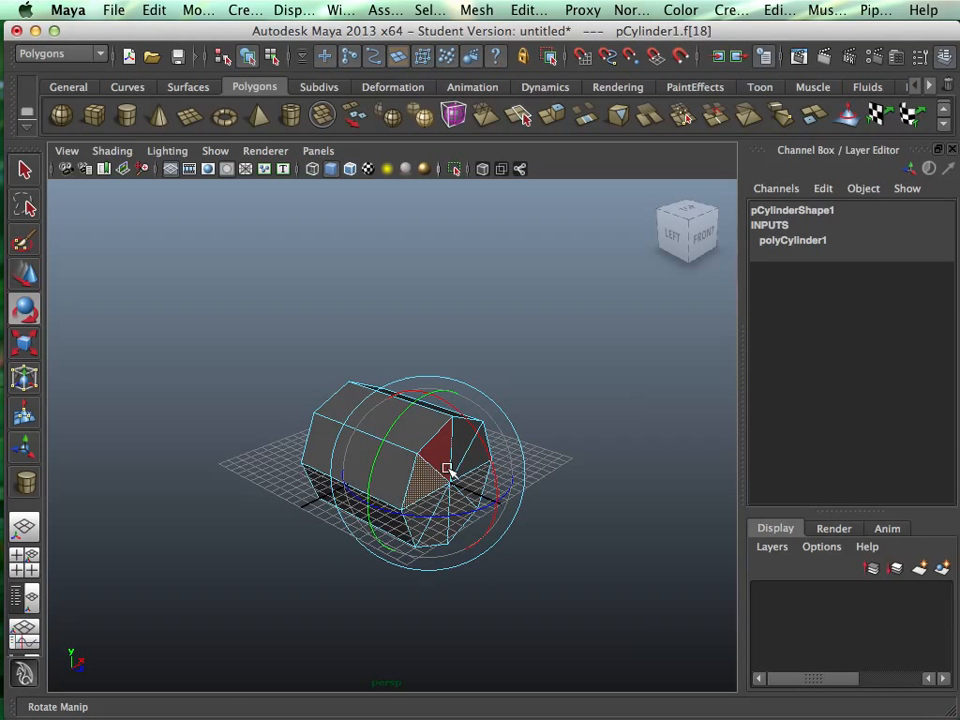
key(q)
shift+click(445, 454)
shift+click(463, 447)
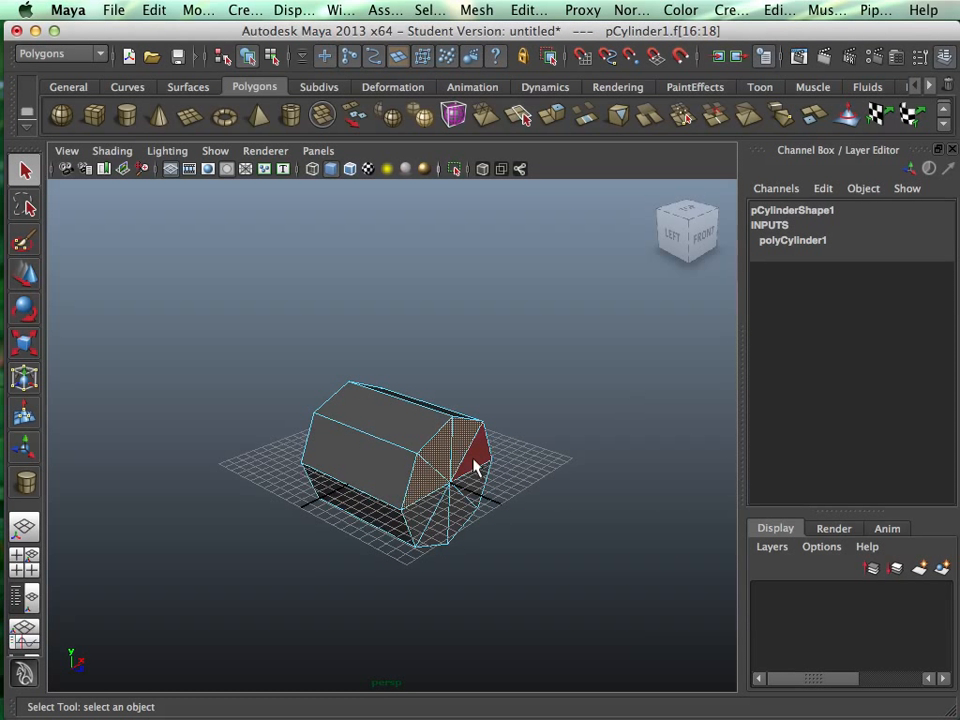
shift+click(474, 460)
shift+click(466, 492)
shift+click(455, 508)
shift+click(441, 518)
shift+click(432, 517)
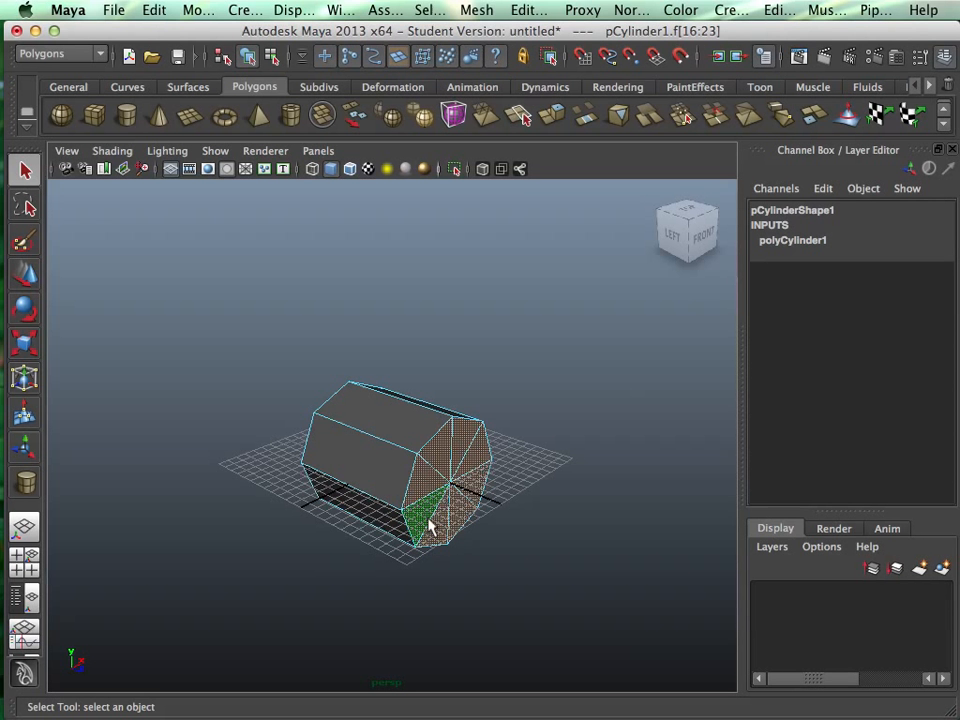
key(Delete)
- Select the faces of the cylinder's back end cap with the Paint Selection Tool and delete them
mouse_move(389, 551)
alt+mouse_down()
mouse_move(401, 499)
mouse_move(146, 302)
alt+mouse_up()
click(24, 240)
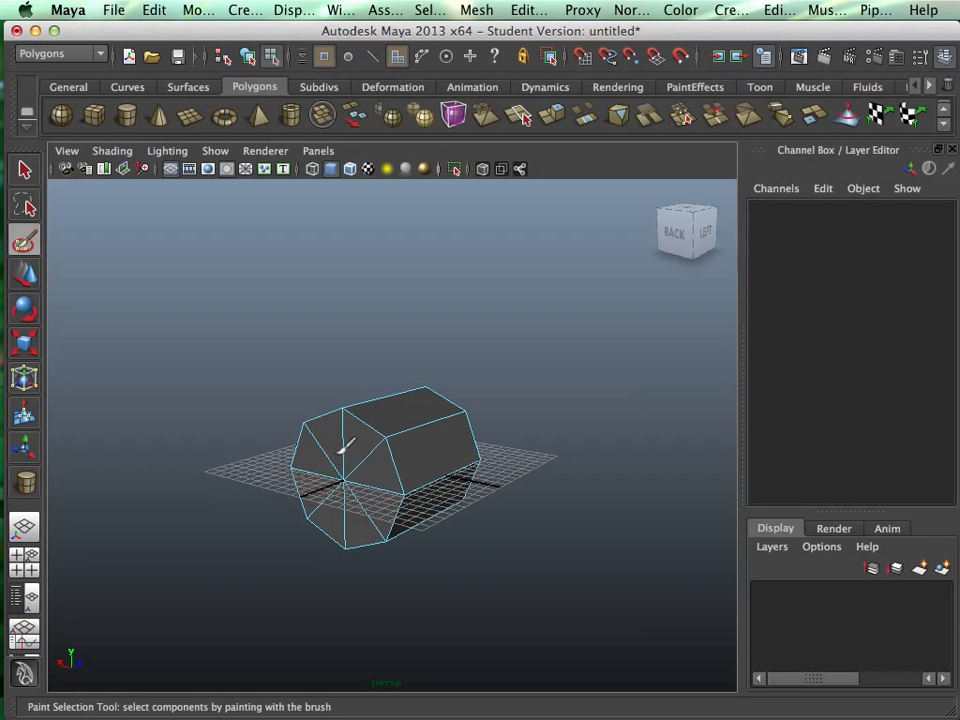
mouse_move(343, 497)
mouse_down()
mouse_move(343, 514)
mouse_move(347, 489)
mouse_up()
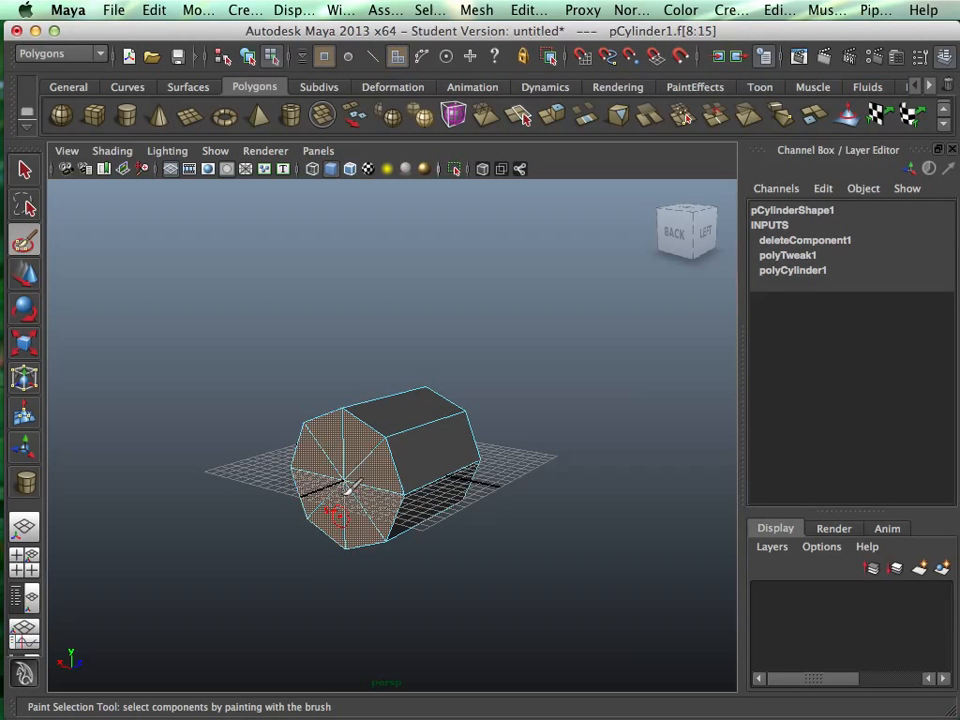
key(Delete)
- Return to object selection and select the open-ended tube
alt+drag(497, 465, 275, 450)
alt+drag(440, 420, 484, 435)
right_drag(440, 375, 525, 351)
click(430, 447)
- Insert three edge loops around the tube at intervals along its length with the Insert Edge Loop Tool
alt+drag(424, 444, 557, 433)
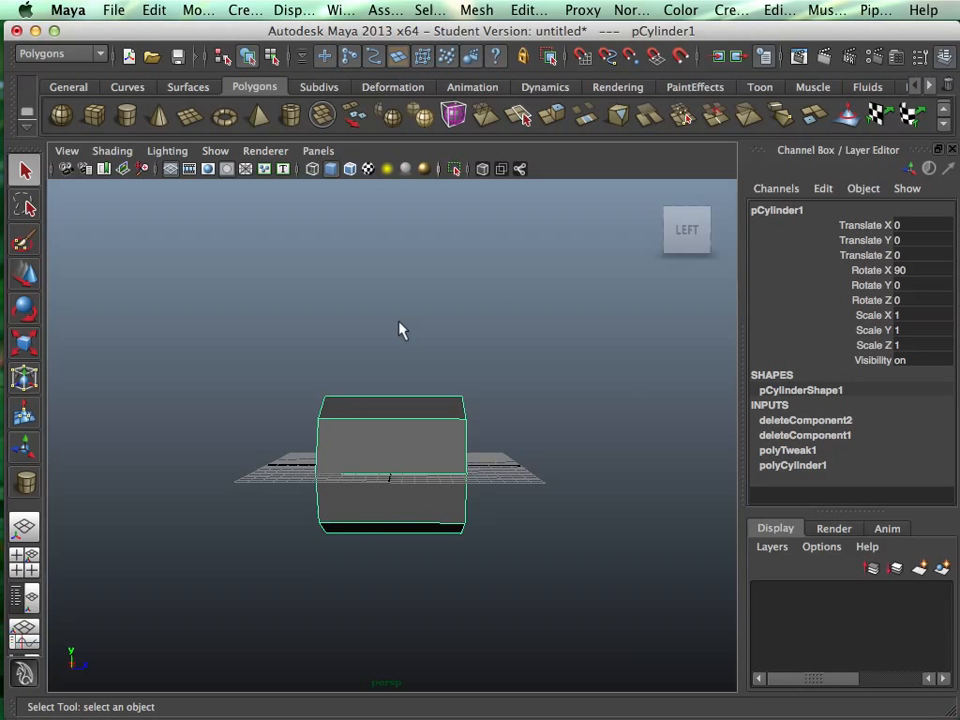
key(space)
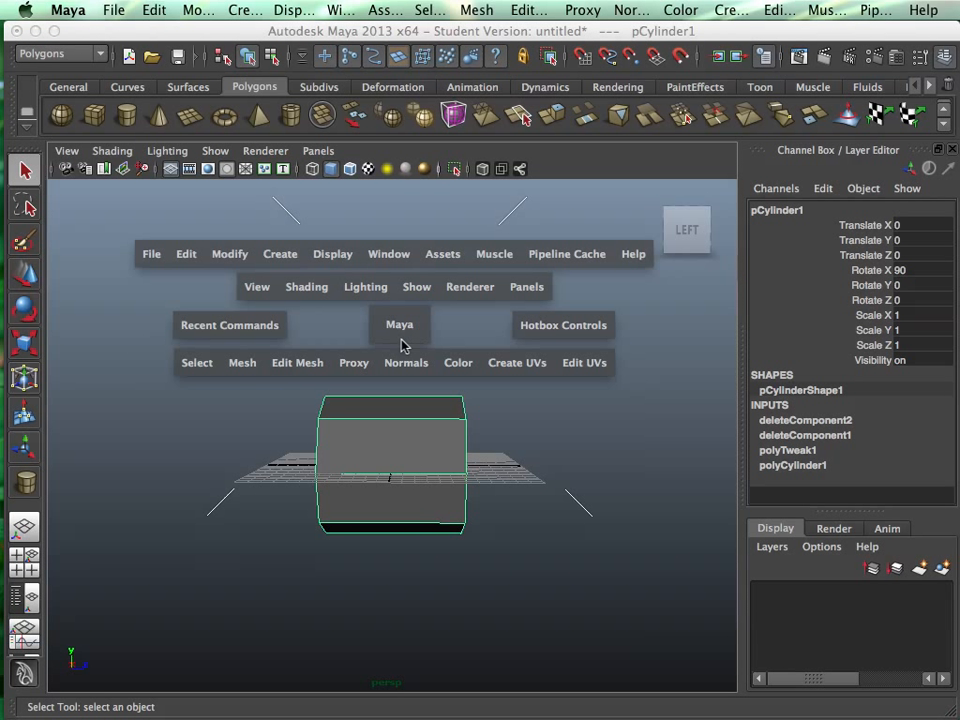
click(283, 365)
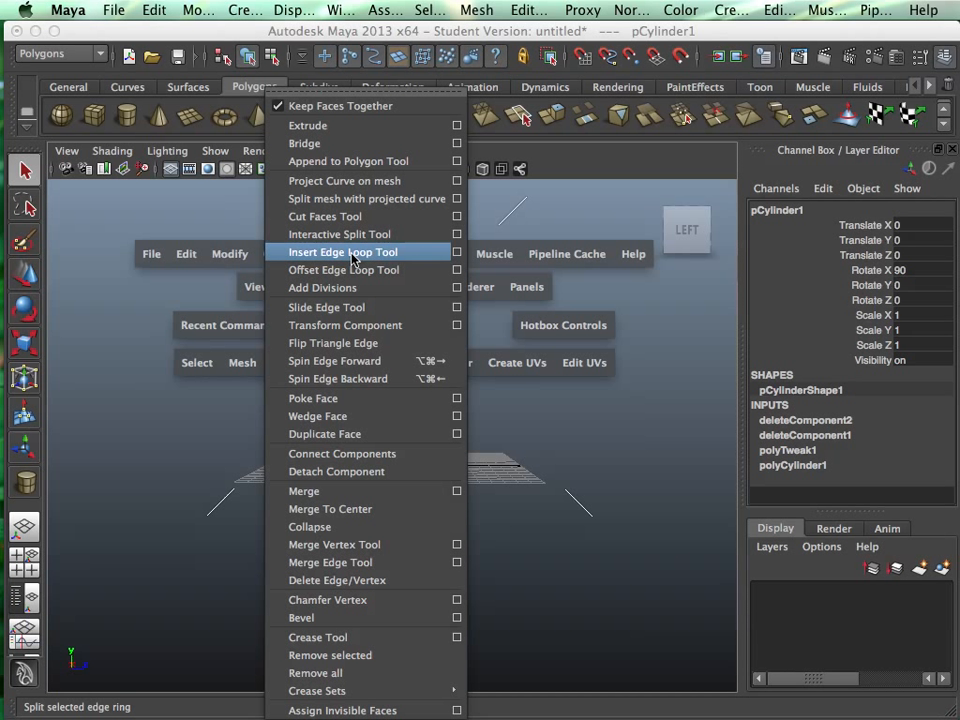
click(352, 259)
mouse_move(366, 425)
mouse_down()
mouse_move(426, 424)
mouse_move(350, 430)
mouse_up()
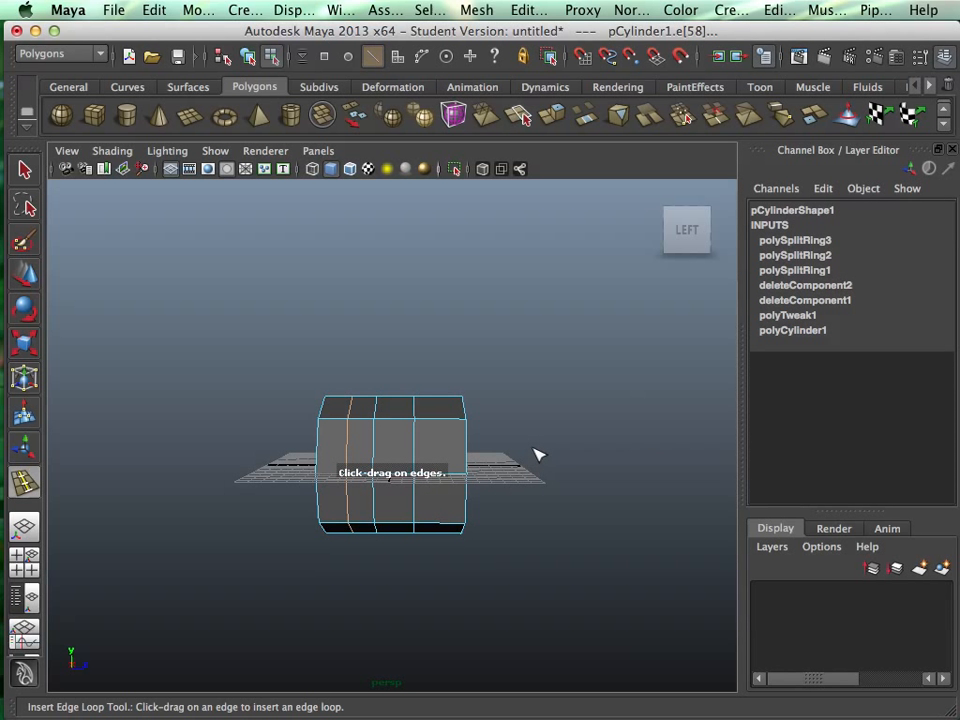
mouse_move(535, 455)
alt+mouse_down()
mouse_move(437, 514)
mouse_move(514, 441)
mouse_move(534, 456)
alt+mouse_up()
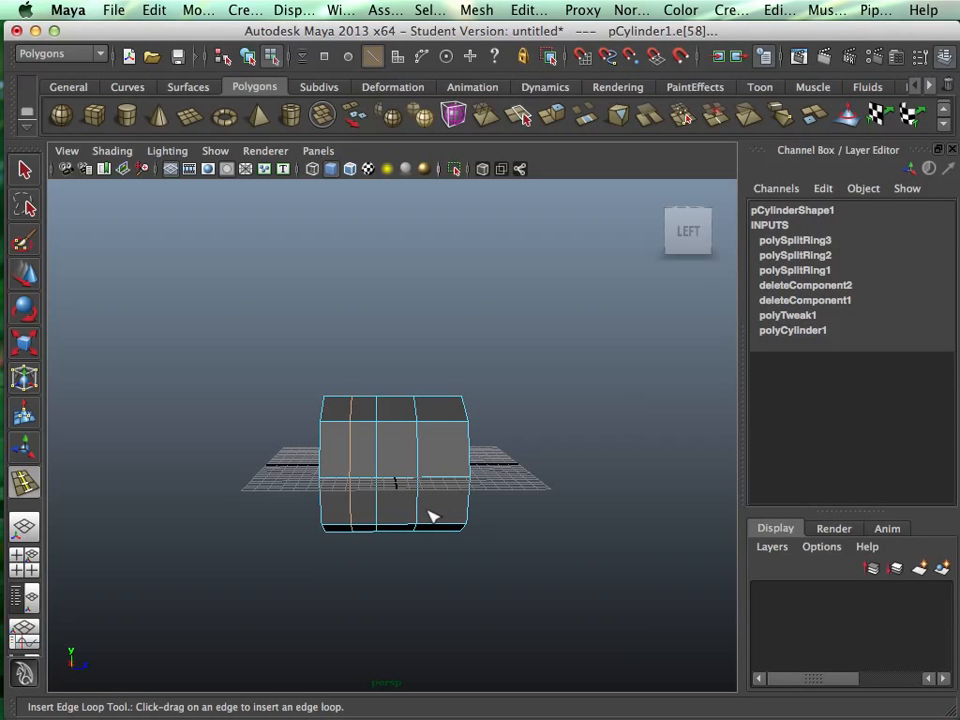
- Return to object selection and stretch the tube along its length to a Scale Y of about 1.41
key(q)
right_drag(447, 468, 531, 358)
click(444, 452)
key(r)
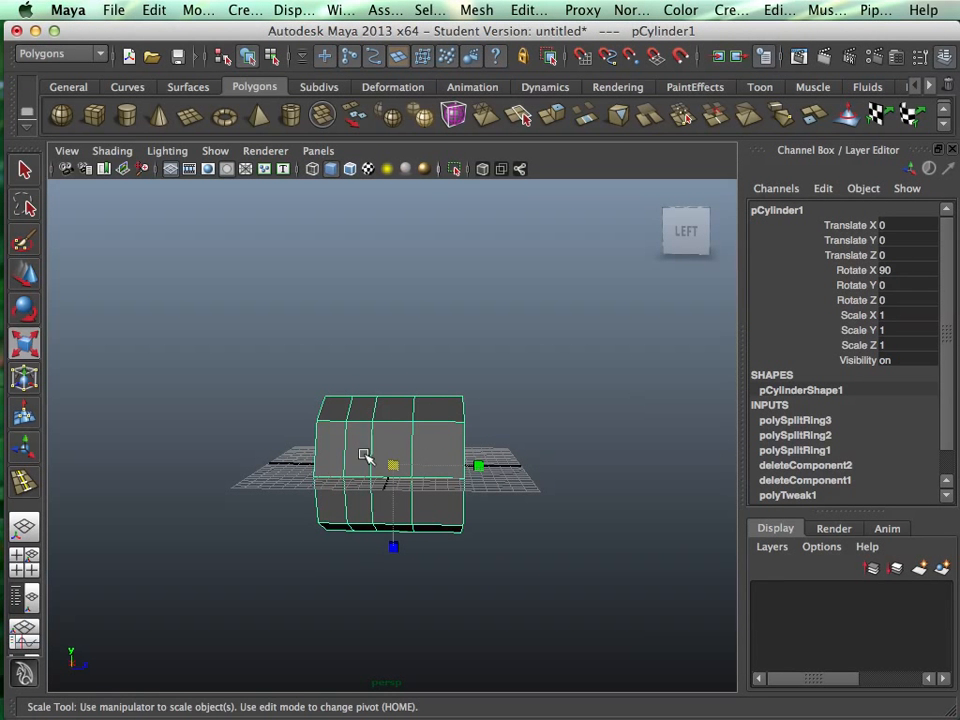
drag(479, 465, 508, 481)
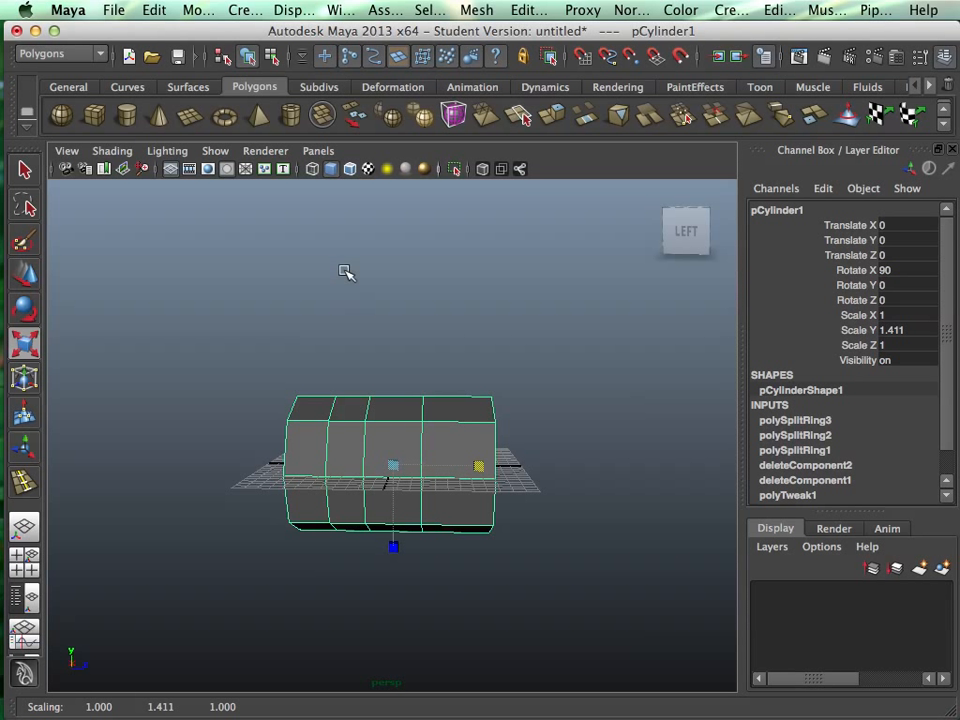
- Apply a Flare deformer to the tube and expand the deformer's attributes
click(400, 88)
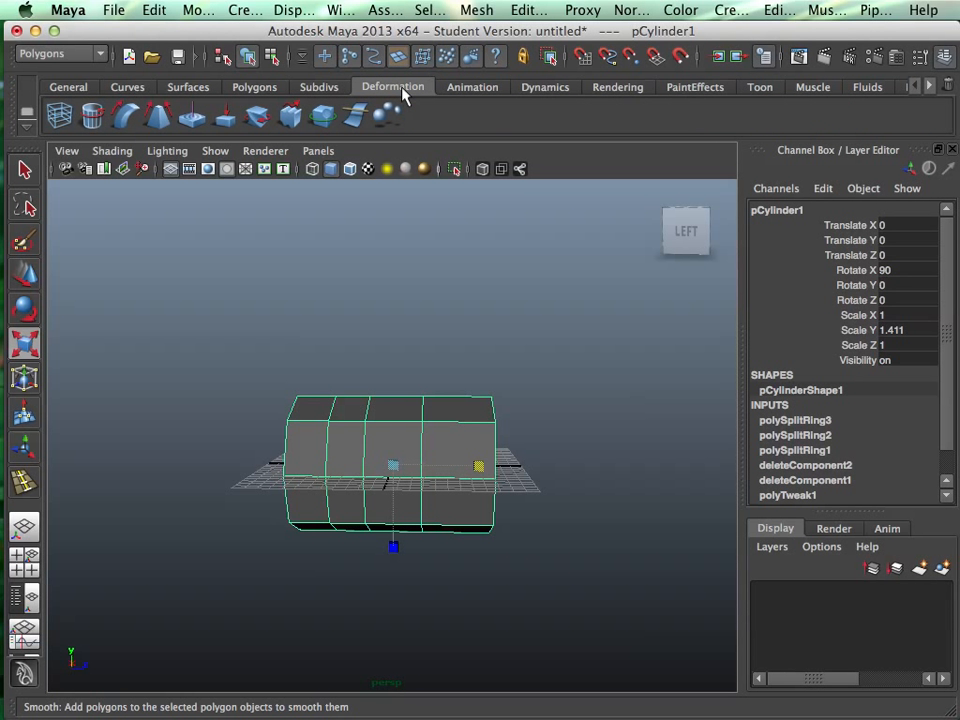
click(157, 115)
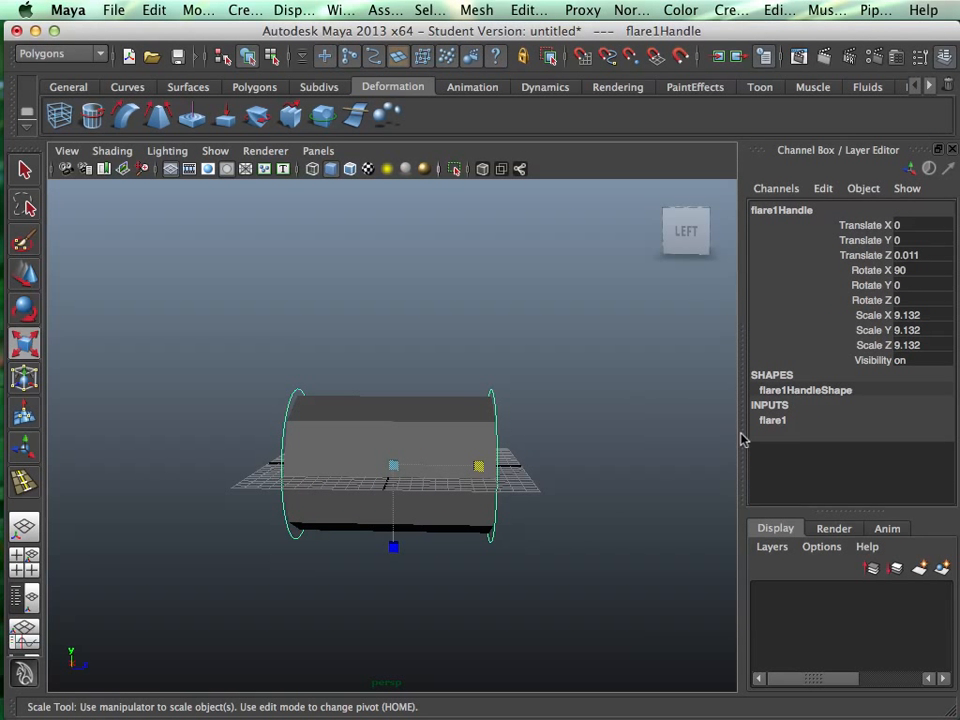
click(775, 421)
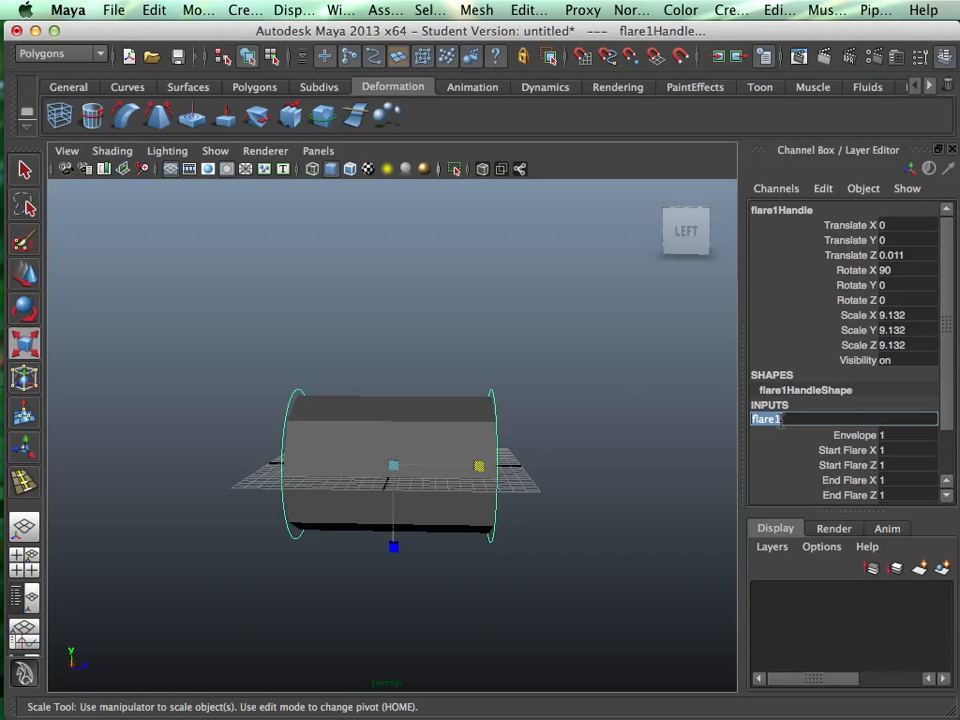
drag(940, 381, 949, 455)
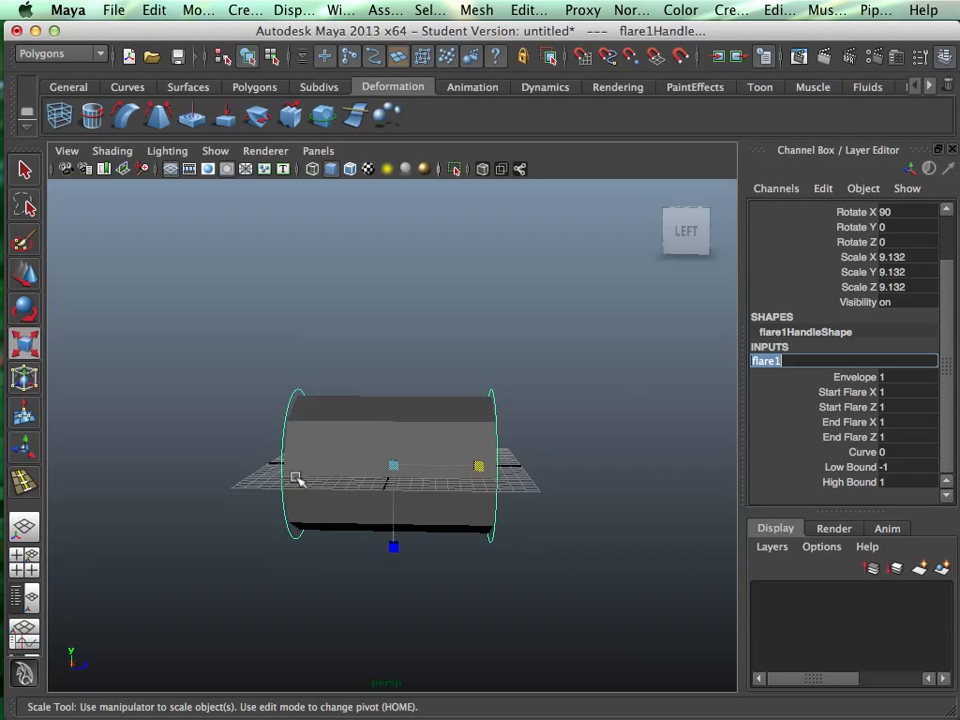
- Taper one end of the tube by setting the deformer's End Flare Z and End Flare X to 0.6
click(828, 437)
alt+drag(549, 476, 494, 484)
mouse_move(494, 484)
middle_down()
mouse_move(482, 484)
mouse_move(498, 485)
middle_up()
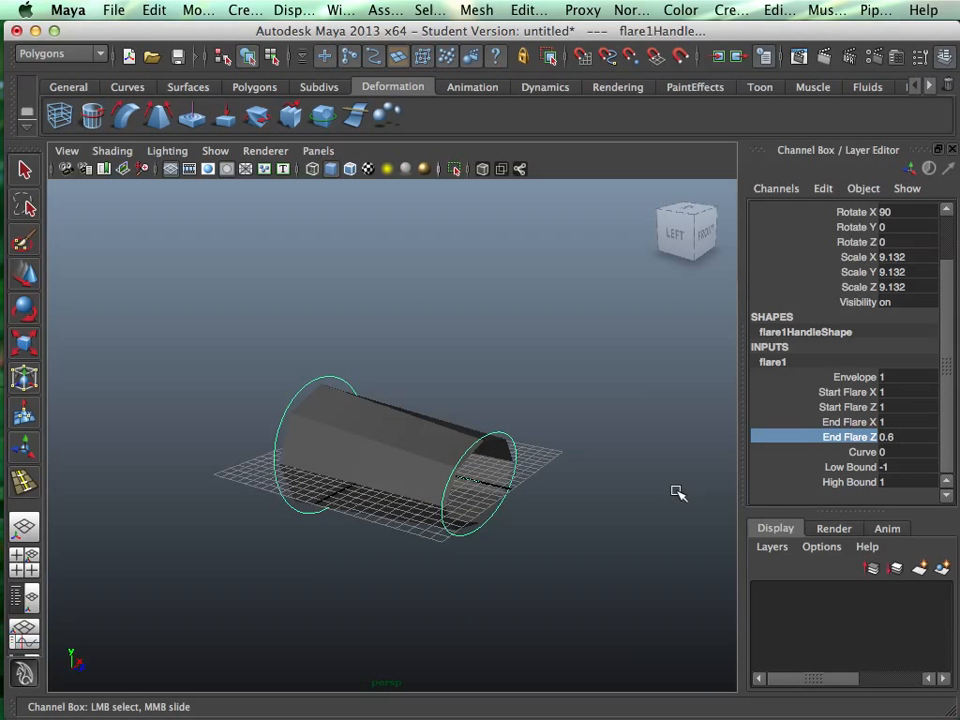
click(848, 424)
middle_drag(646, 449, 643, 448)
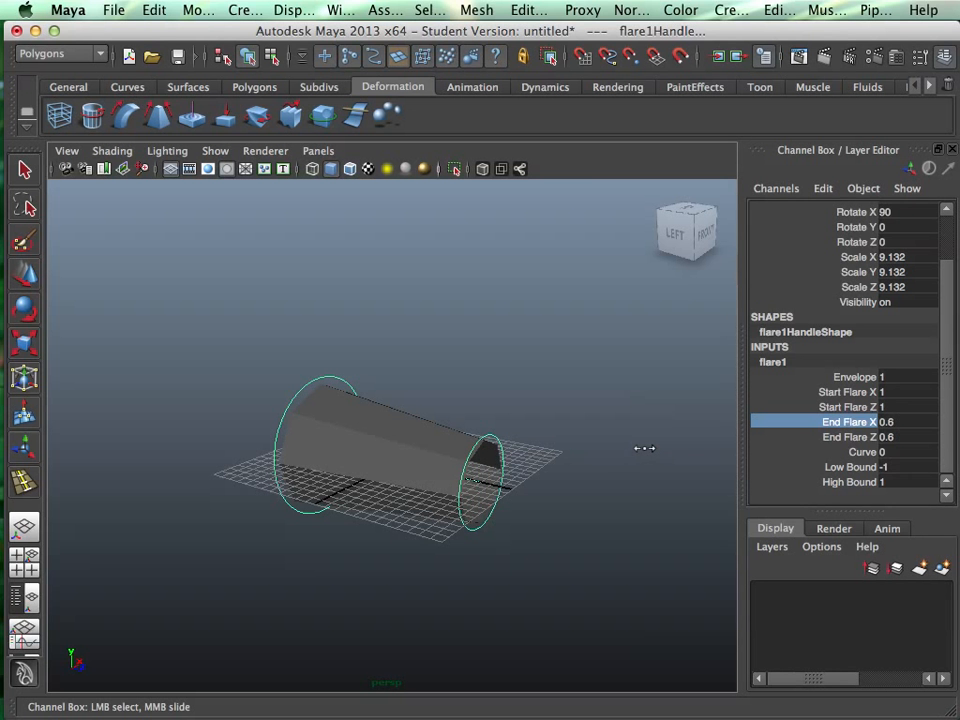
- Deselect the flare handle and select the tapered tube
mouse_move(606, 484)
alt+mouse_down()
mouse_move(553, 493)
mouse_move(501, 467)
mouse_move(617, 485)
alt+mouse_up()
key(r)
click(608, 498)
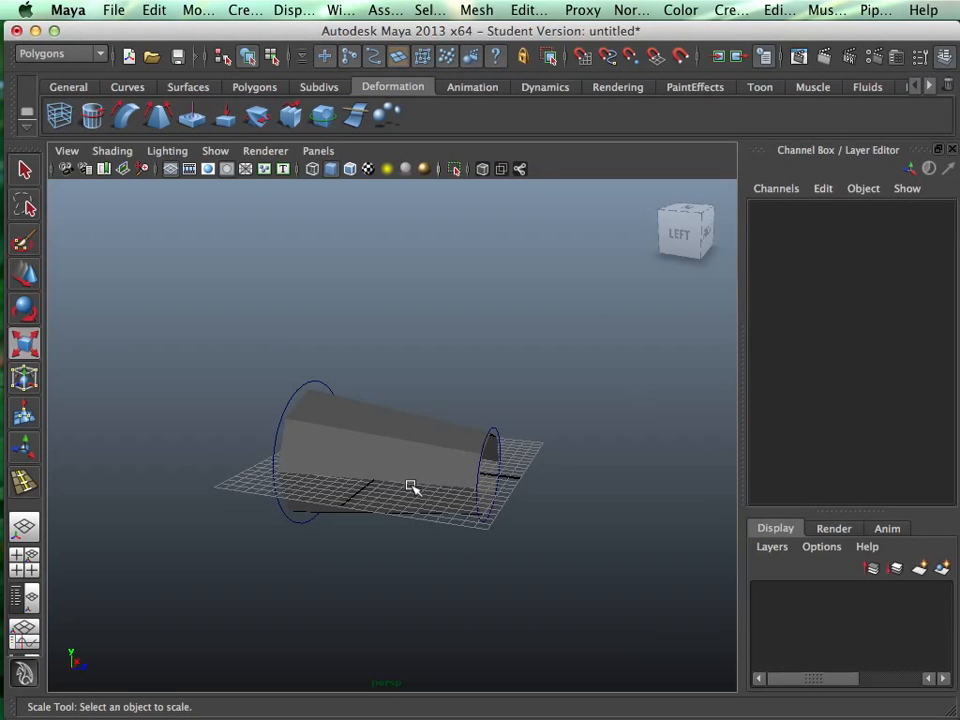
click(401, 474)
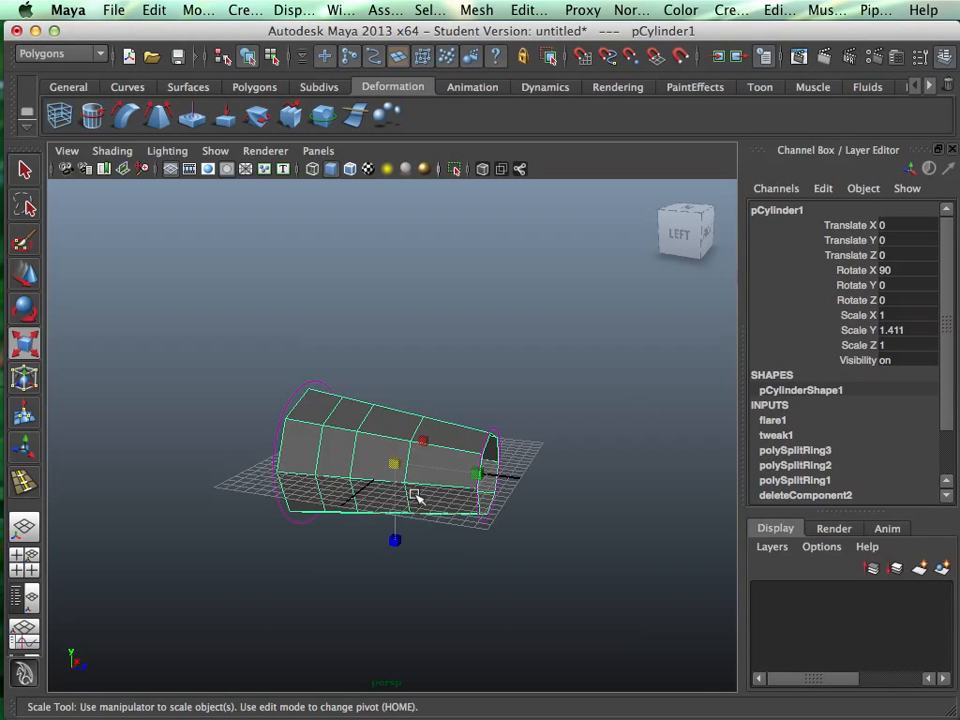
- Delete the tapered tube's construction history to bake in the flare
key(w)
drag(456, 476, 598, 422)
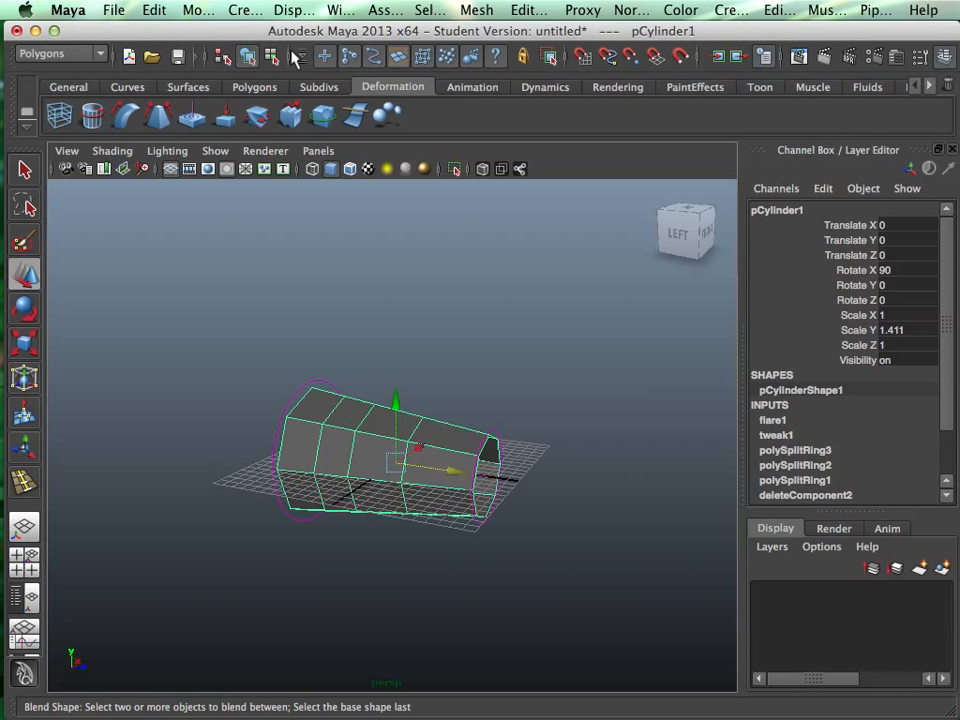
click(158, 12)
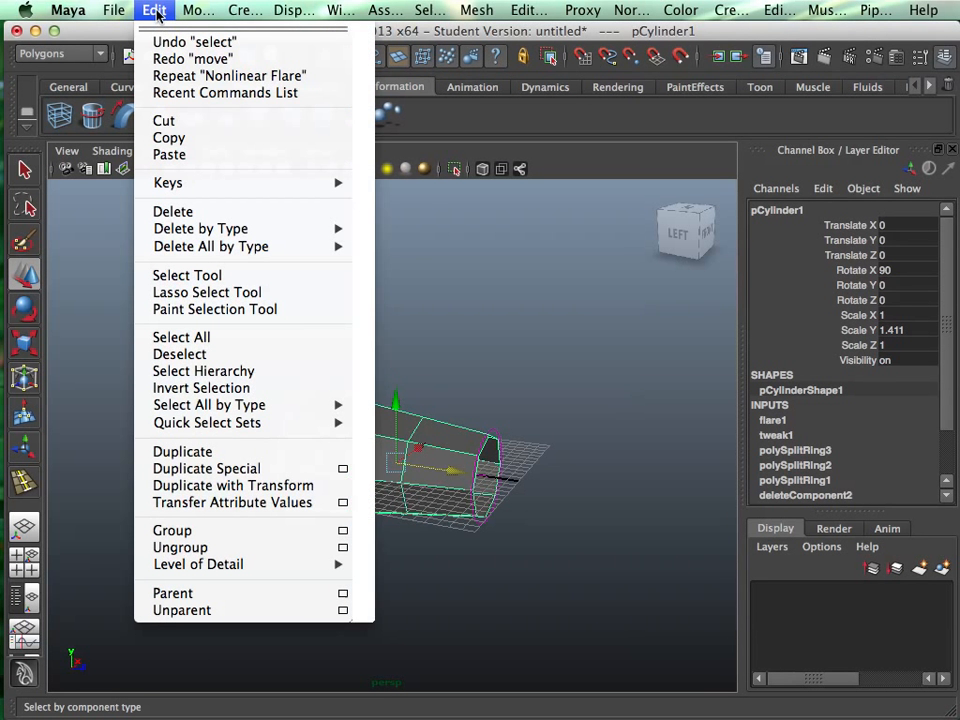
mouse_move(350, 229)
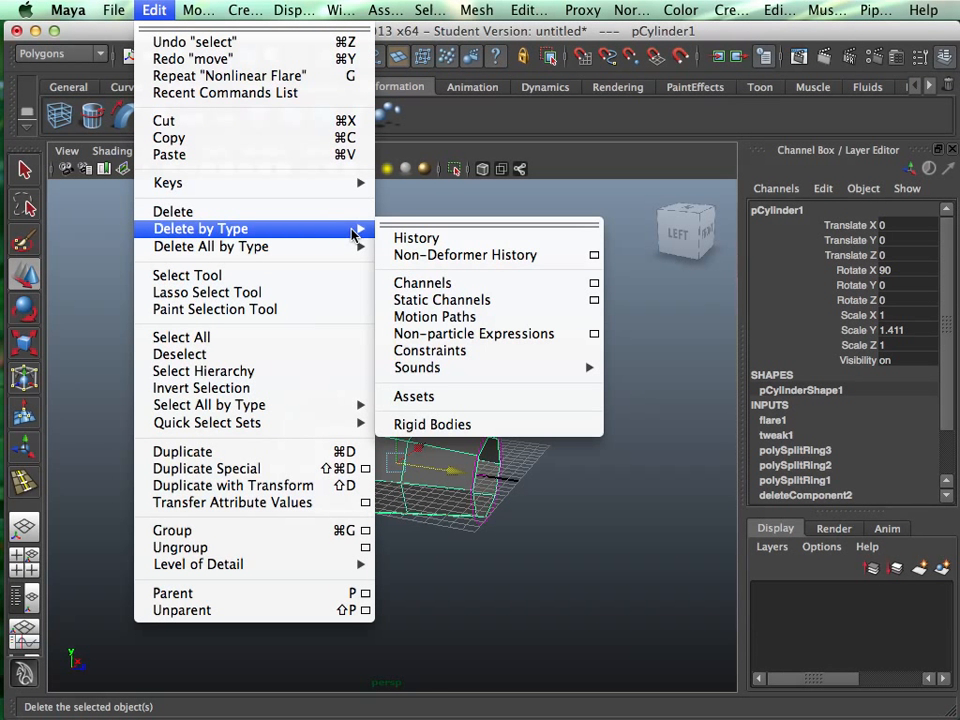
click(428, 240)
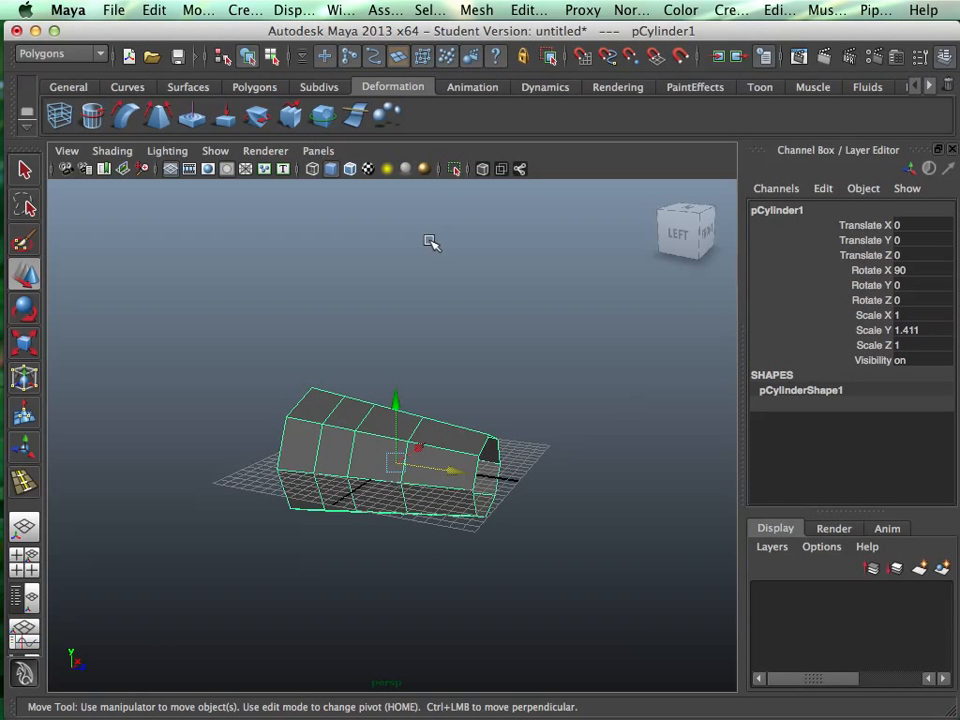
- Extrude the border edge loop at the tube's narrow end outward along its length and shrink it into a smaller opening
alt+drag(508, 439, 471, 467)
right_click(467, 455)
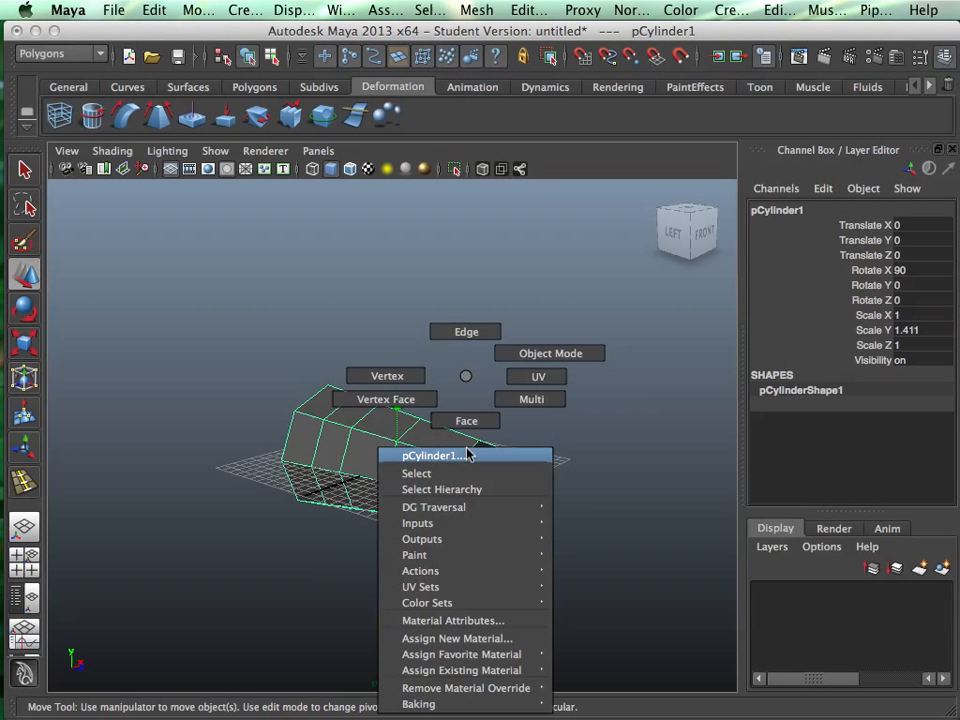
right_drag(467, 455, 466, 340)
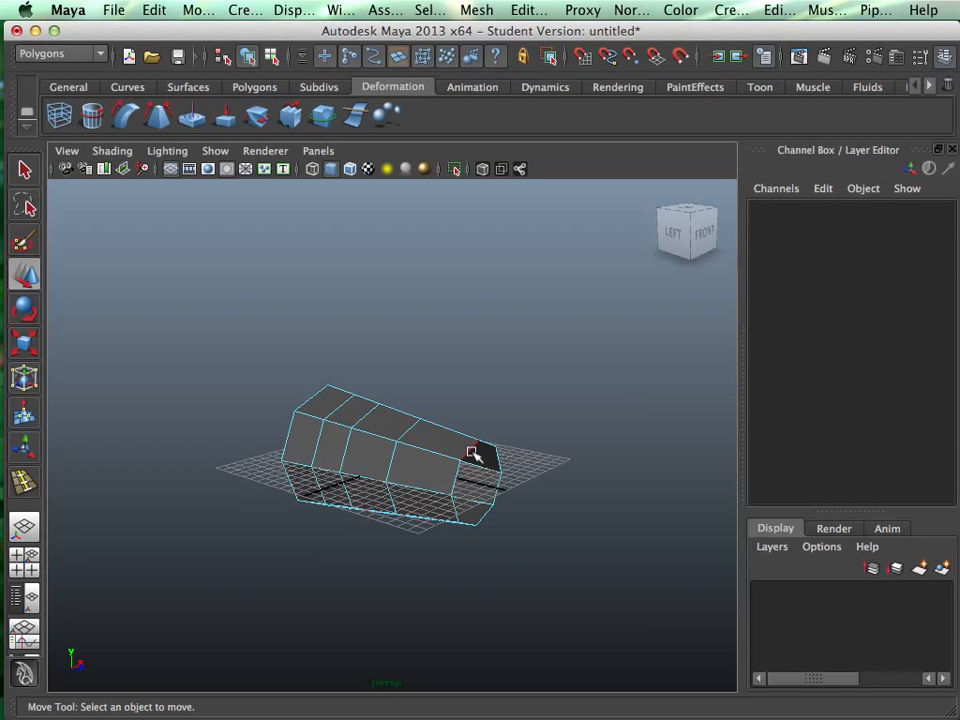
double_click(474, 455)
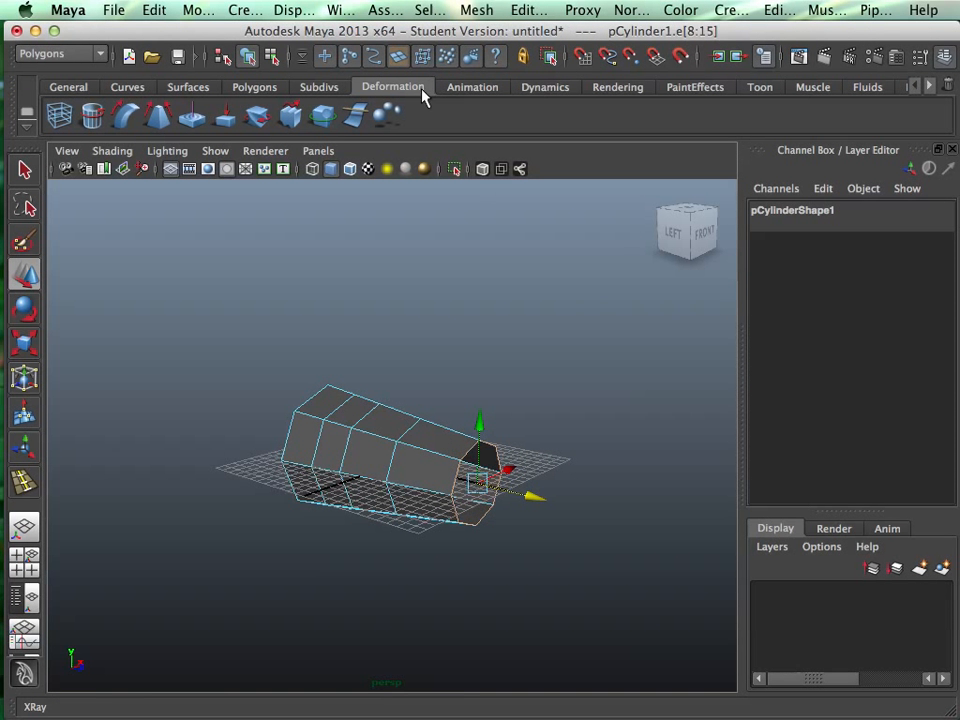
click(268, 89)
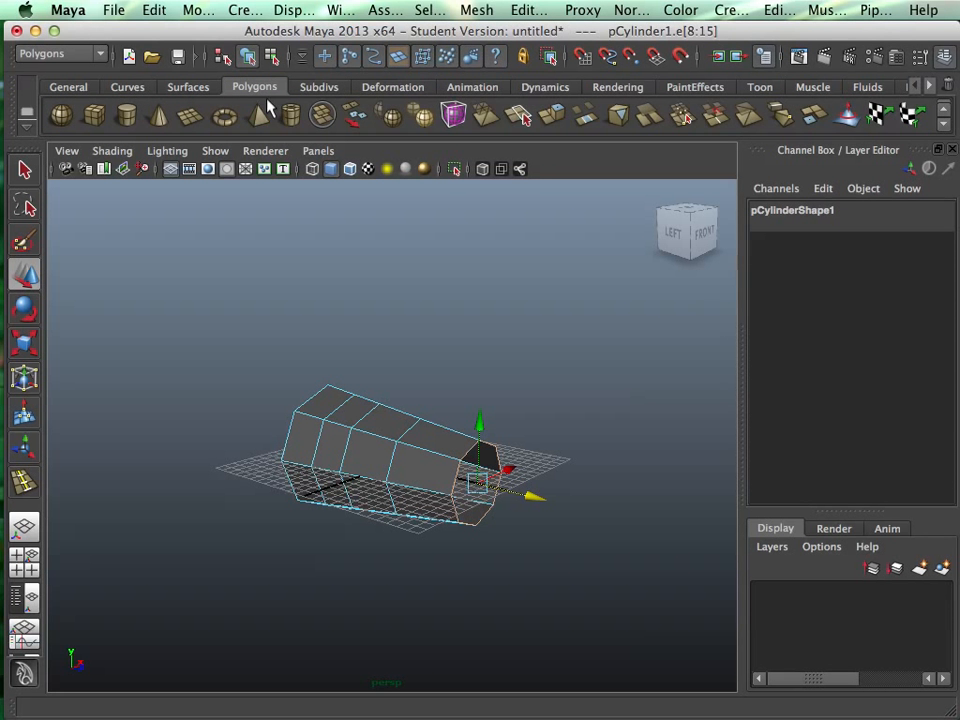
click(548, 118)
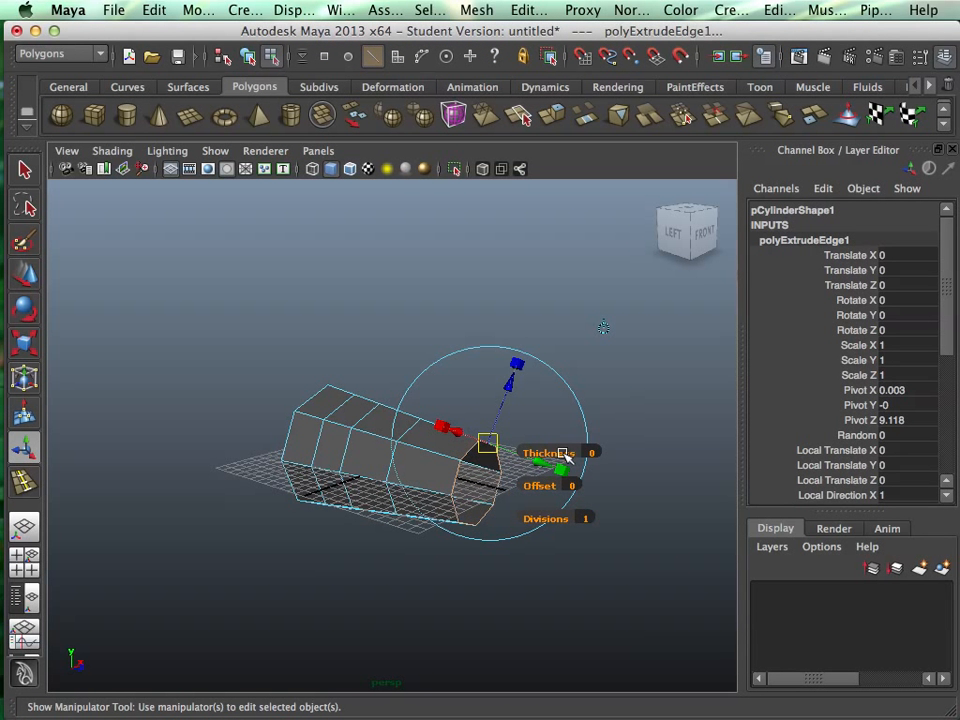
drag(563, 453, 572, 508)
key(w)
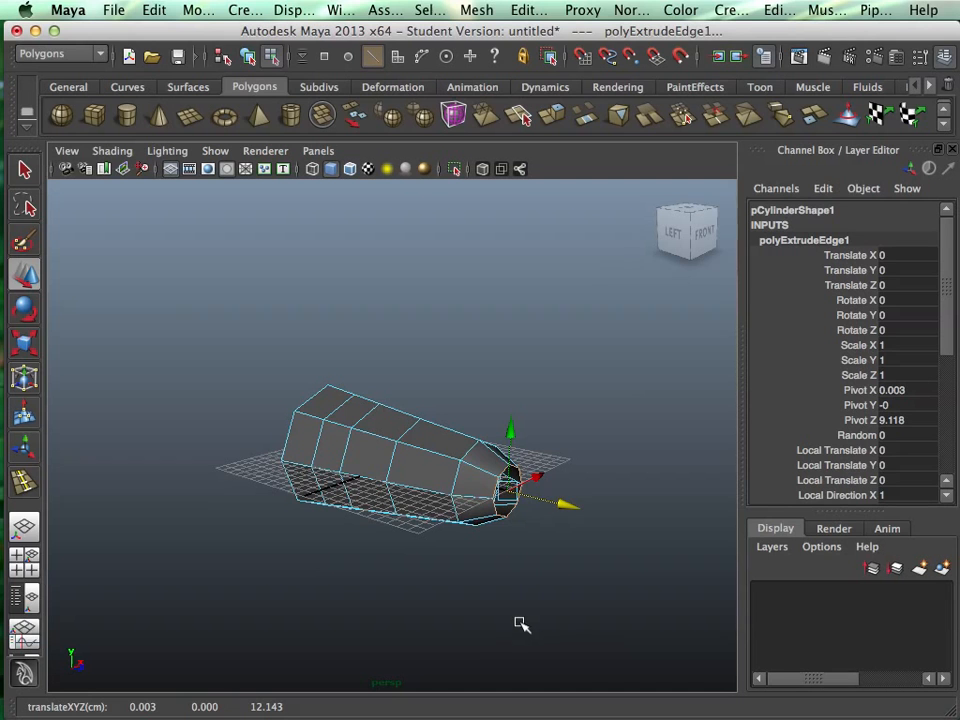
click(570, 407)
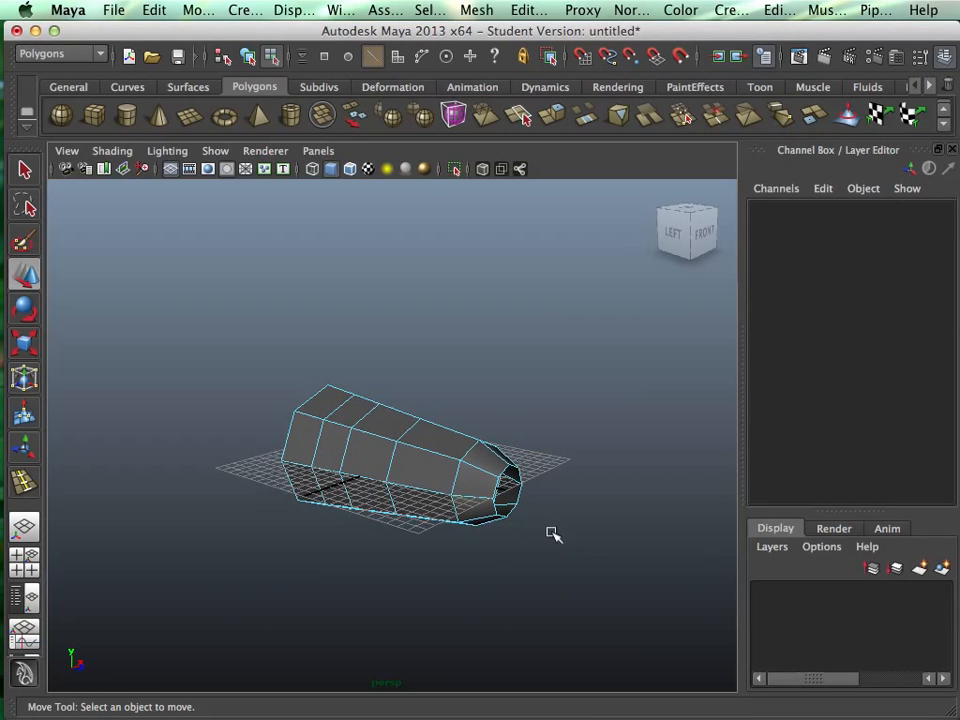
- Preview the tube as a smoothed mesh and return it to the unsmoothed display
mouse_move(553, 535)
alt+mouse_down()
mouse_move(512, 433)
mouse_move(420, 433)
mouse_move(426, 510)
mouse_move(353, 540)
mouse_move(439, 525)
mouse_move(613, 540)
mouse_move(624, 446)
mouse_move(617, 538)
mouse_move(525, 519)
mouse_move(545, 541)
alt+mouse_up()
key(3)
key(1)
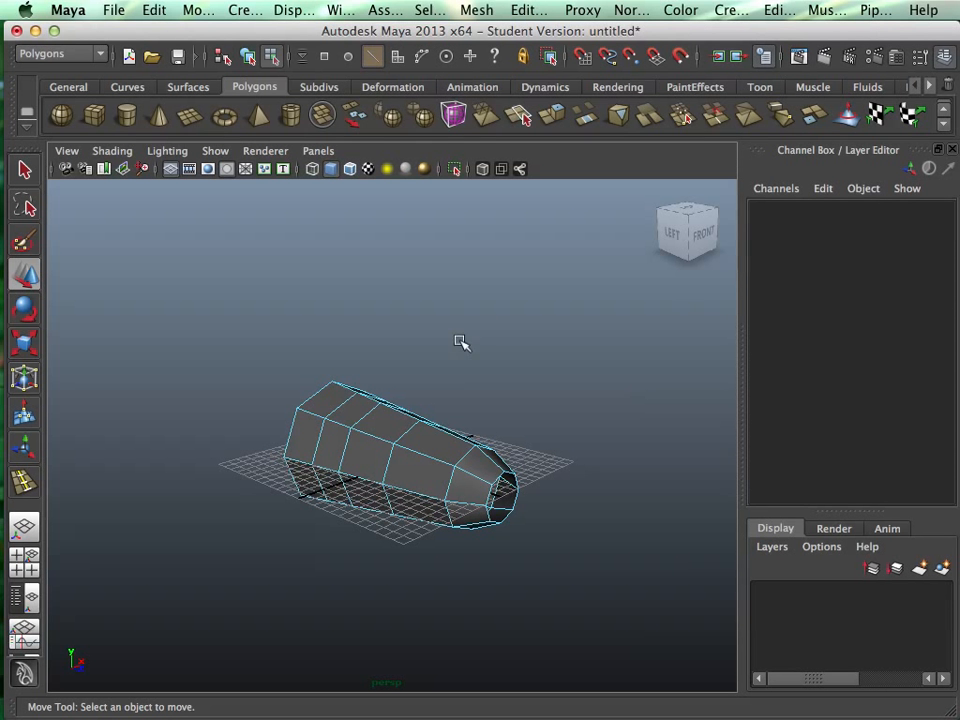
- Return to object selection, place the tube's pivot at its narrow end and rotate the tube about it to a Rotate X of about 87.65
right_drag(458, 460, 478, 352)
click(450, 465)
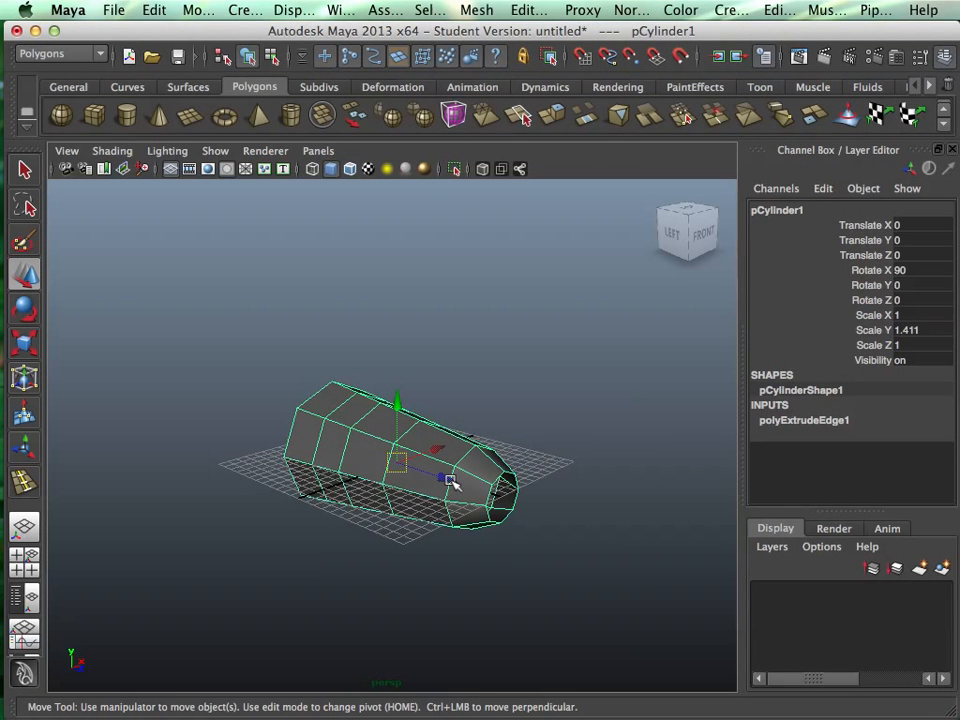
alt+drag(396, 403, 461, 476)
key(Home)
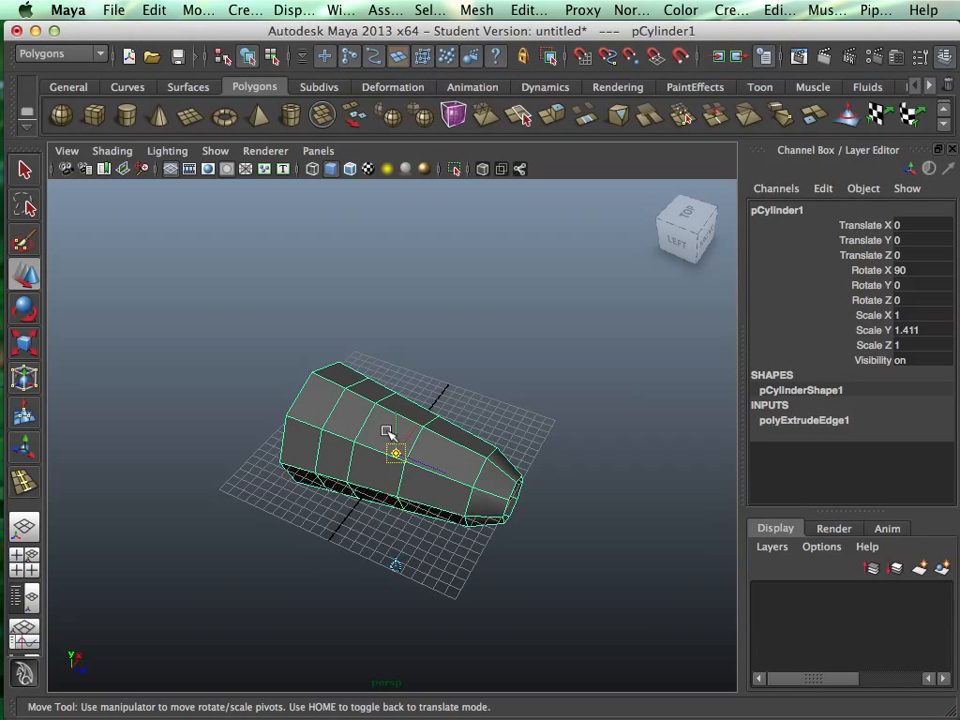
drag(447, 472, 553, 512)
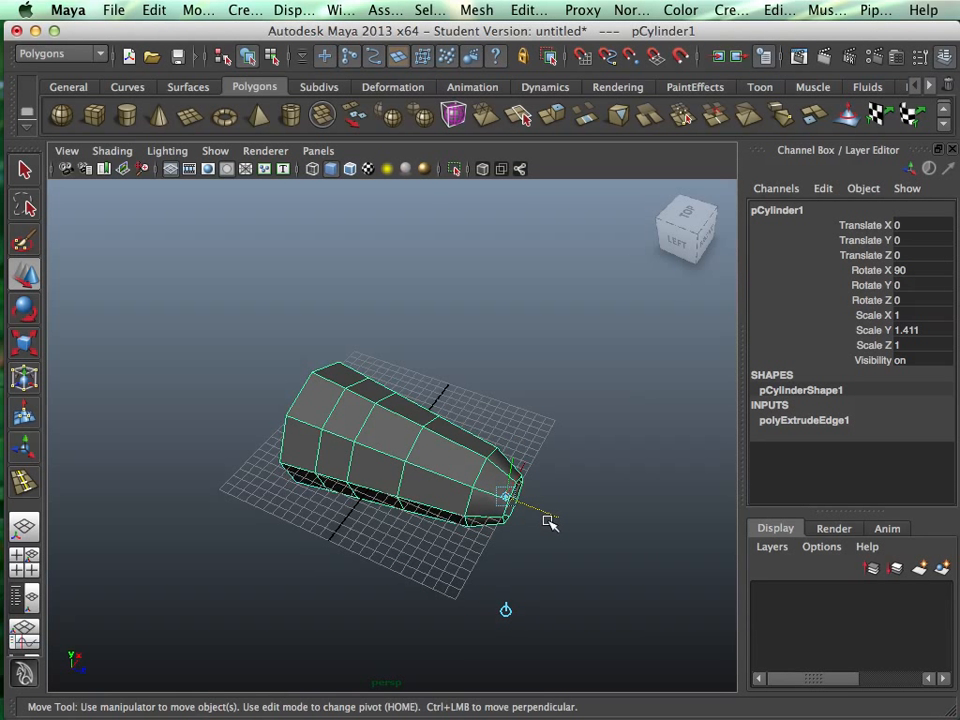
key(Insert)
key(e)
mouse_move(484, 431)
mouse_down()
mouse_move(574, 467)
mouse_move(553, 448)
mouse_move(495, 446)
mouse_move(546, 459)
mouse_move(474, 440)
mouse_move(542, 469)
mouse_move(471, 444)
mouse_up()
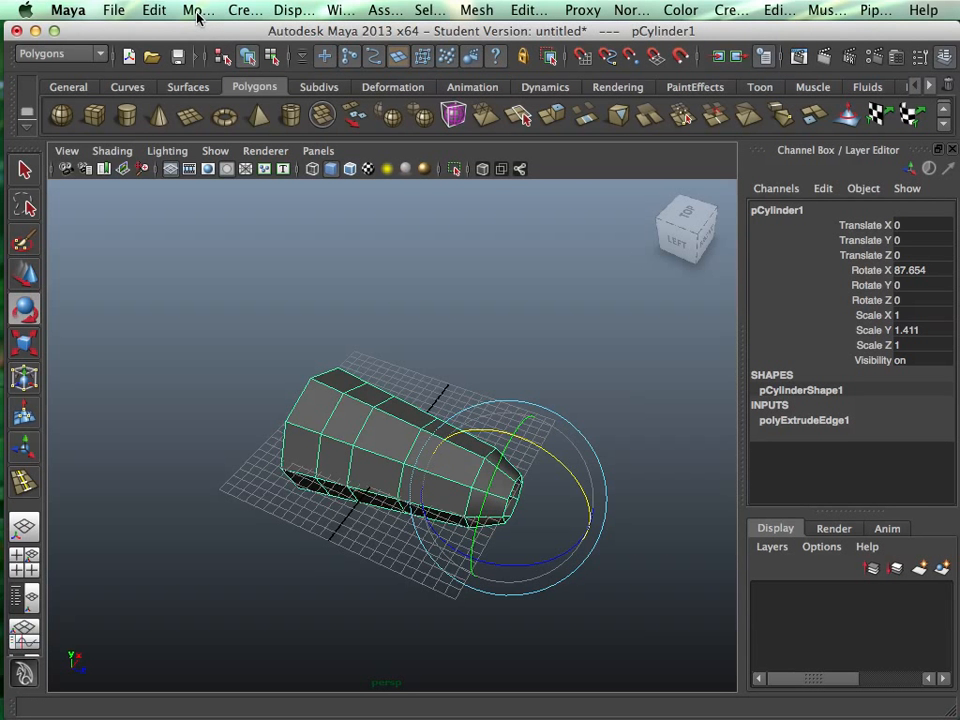
- Center the tube's pivot and reselect the tube to check the pivot's position
click(197, 12)
click(245, 213)
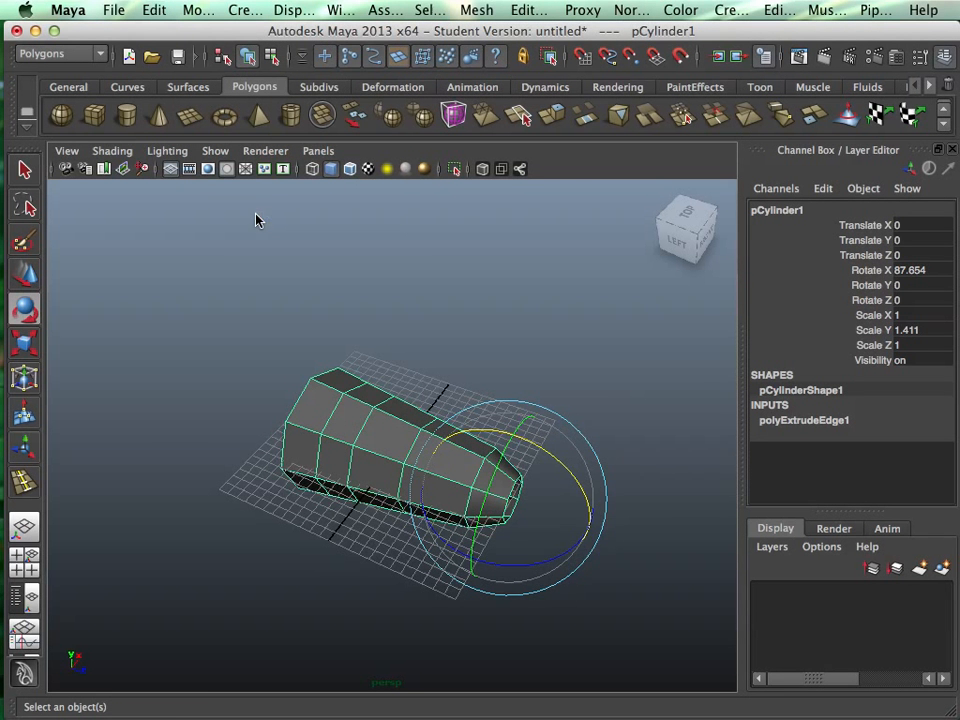
click(564, 368)
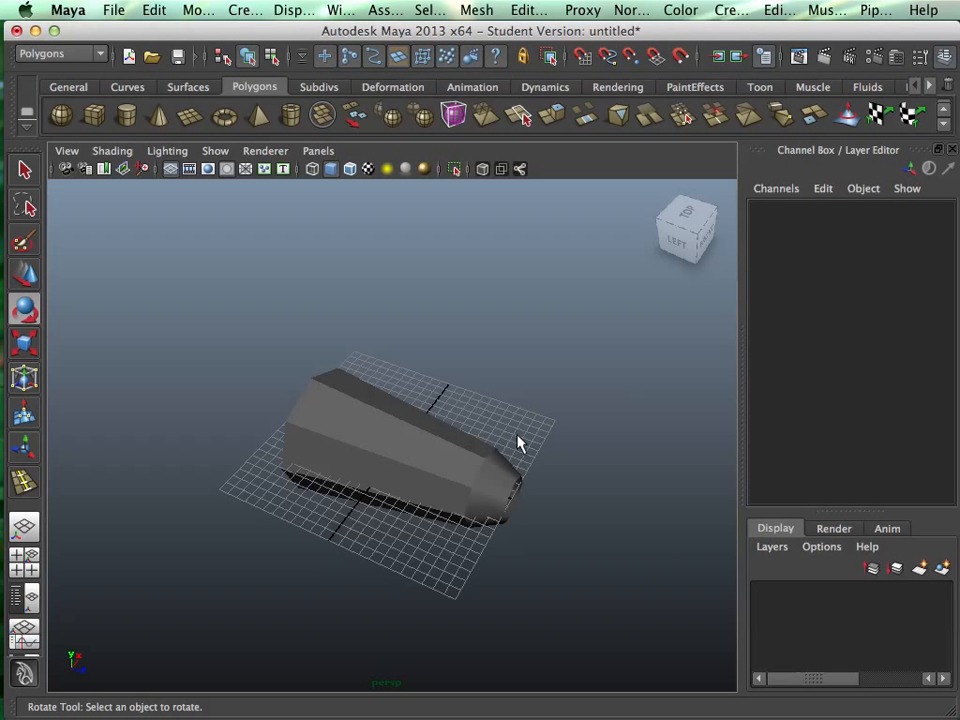
click(463, 510)
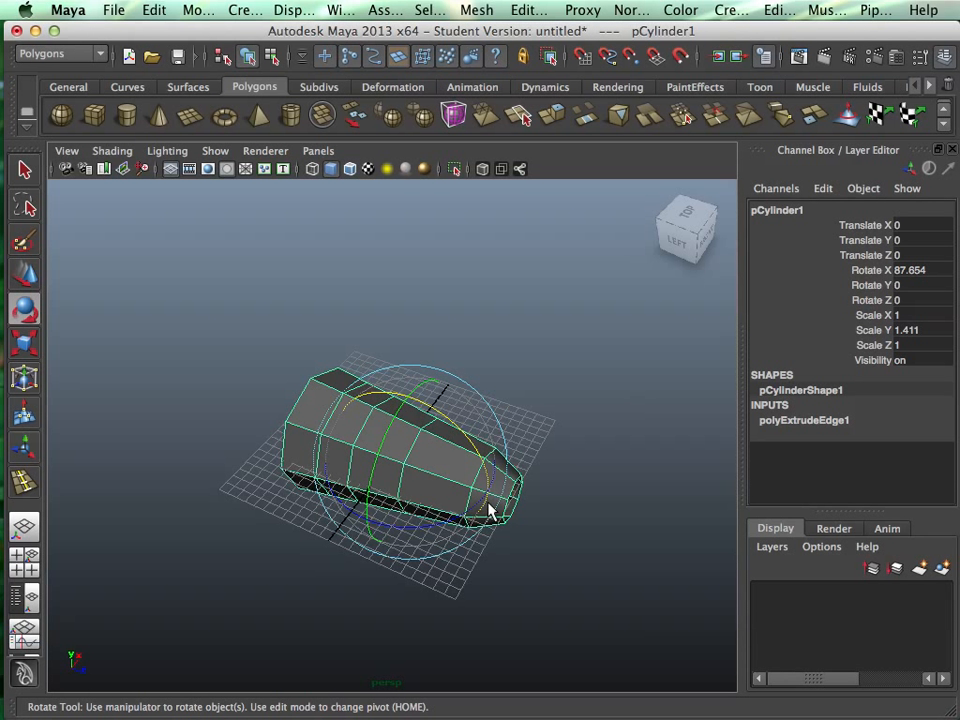
click(516, 501)
click(499, 514)
click(533, 512)
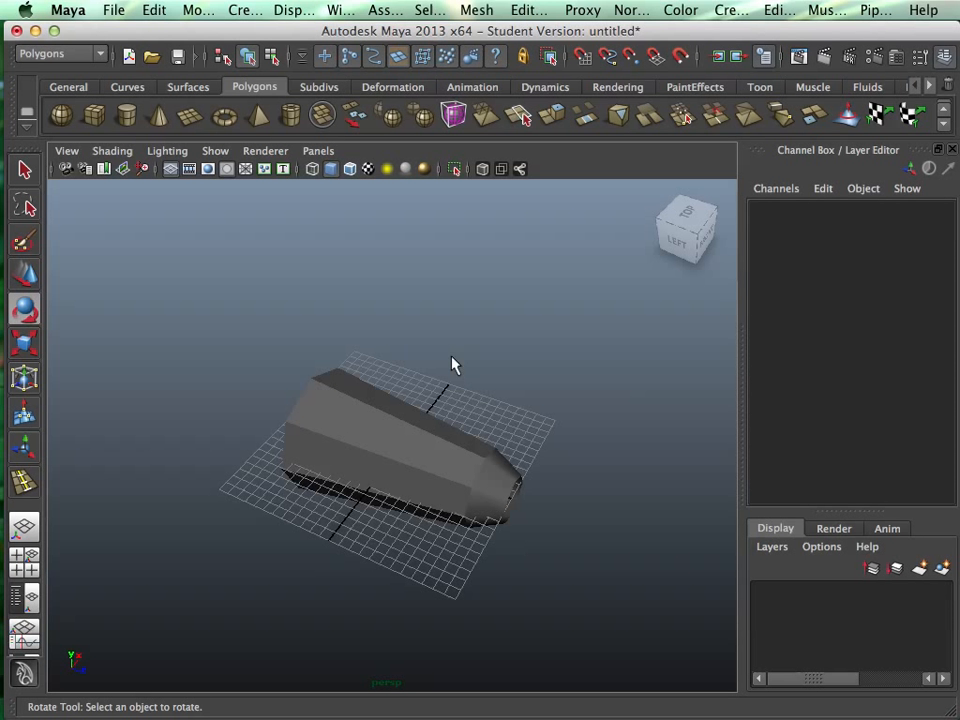
- Delete the tube from the scene and switch to the Finder desktop
click(370, 450)
key(Delete)
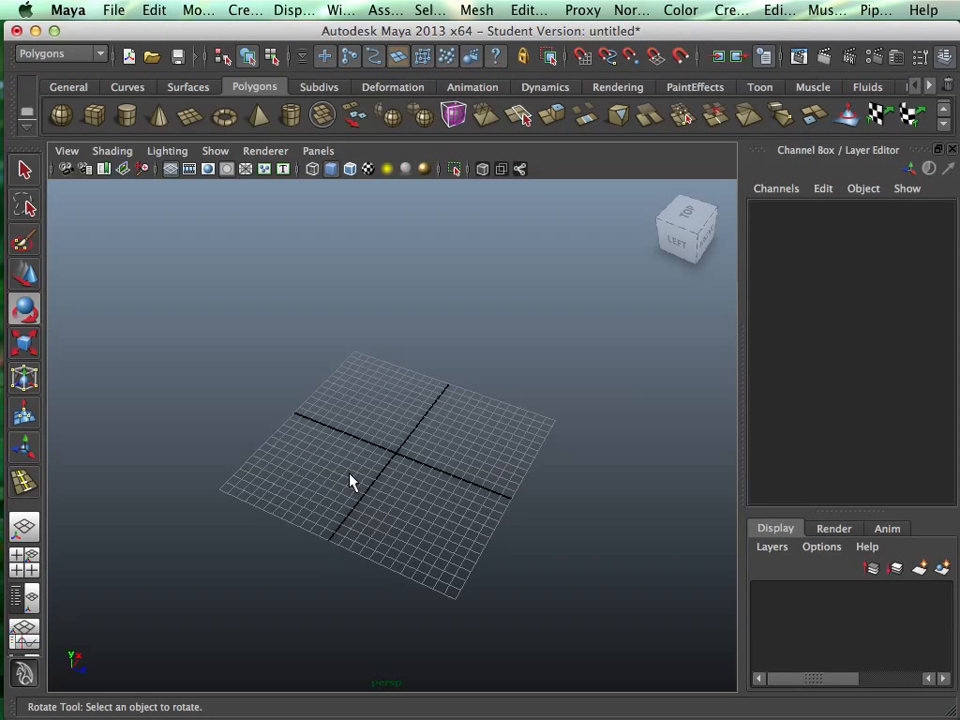
key(ctrl+Right)
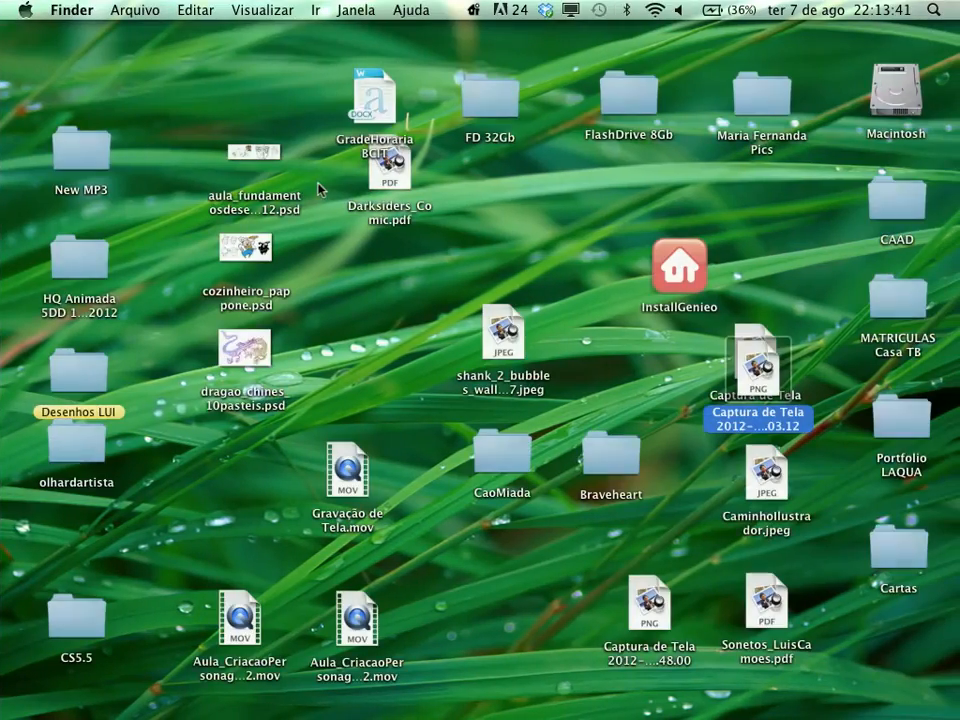